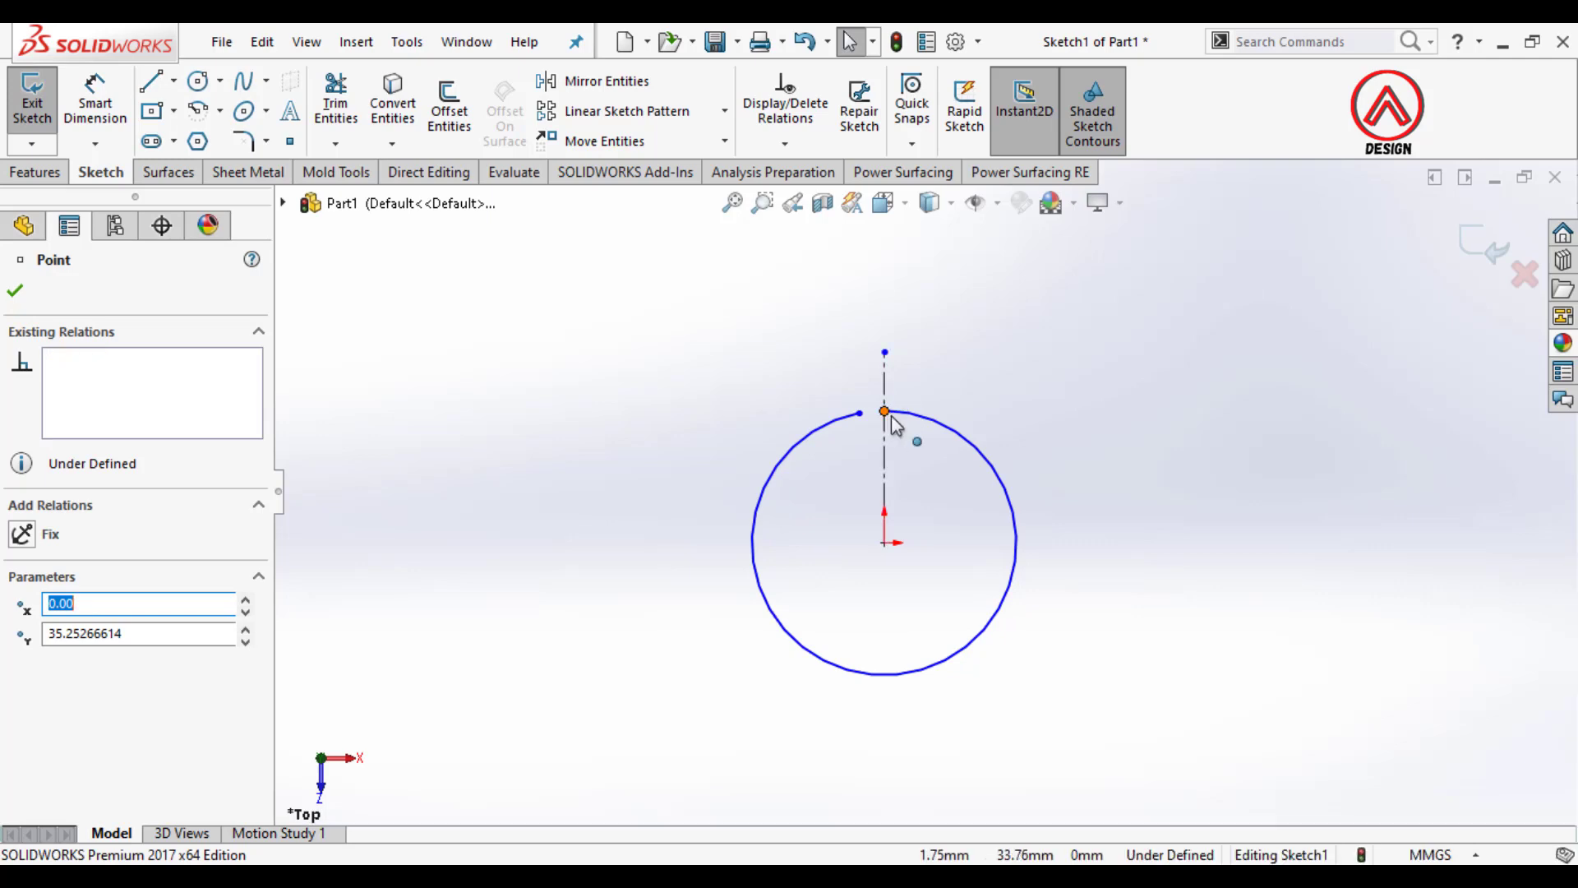
Step: Move the arc's upper endpoint off the centerline to leave a gap, and set the arc's radius to 60 mm
{"action": "mouse_move", "coordinate": [885, 411]}
{"action": "left_mouse_down"}
{"action": "mouse_move", "coordinate": [927, 412]}
{"action": "mouse_move", "coordinate": [908, 411]}
{"action": "left_mouse_up"}
{"action": "left_click", "coordinate": [907, 466]}
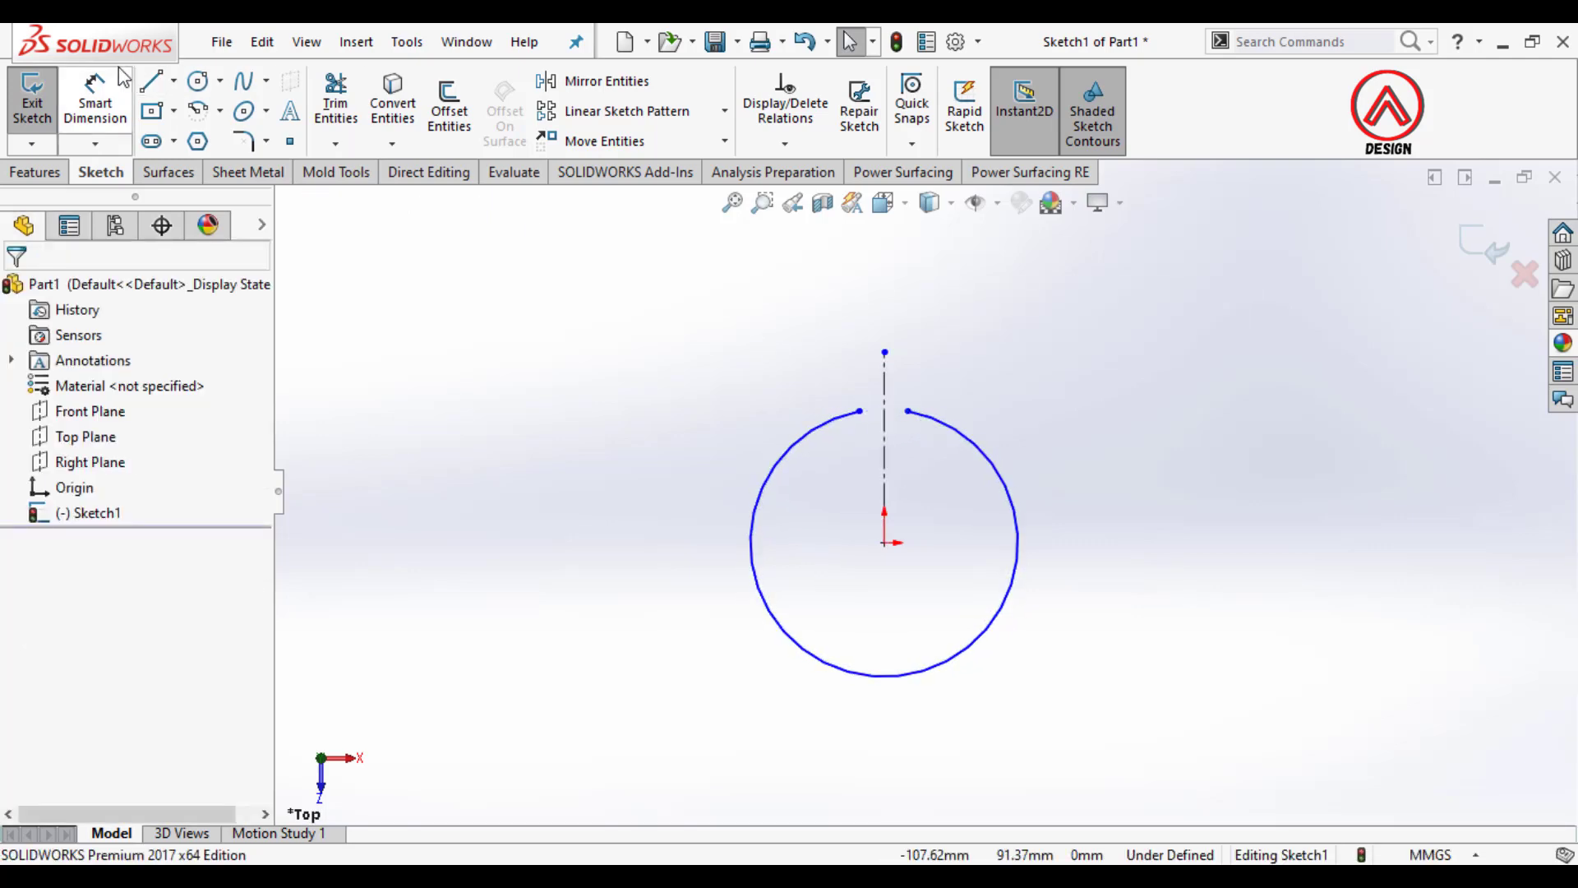
{"action": "left_click", "coordinate": [95, 100]}
{"action": "left_click", "coordinate": [995, 461]}
{"action": "left_click", "coordinate": [1100, 400]}
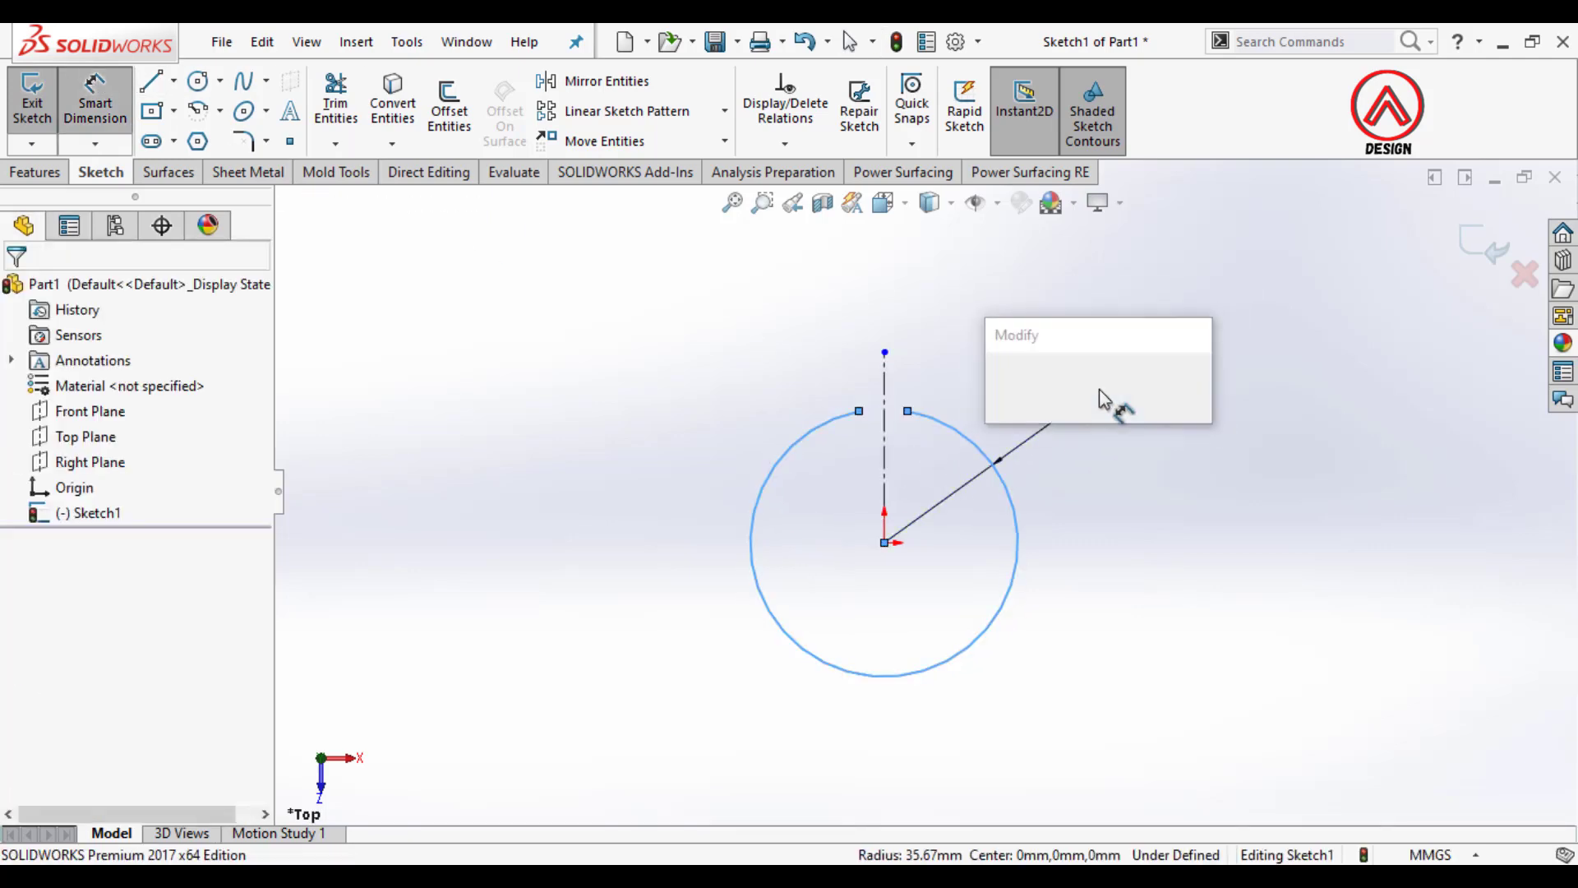
{"action": "type", "text": "60"}
{"action": "key", "text": "Return"}
{"action": "left_click", "coordinate": [991, 431]}
{"action": "scroll", "coordinate": [961, 393], "scroll_direction": "down", "scroll_amount": 2}
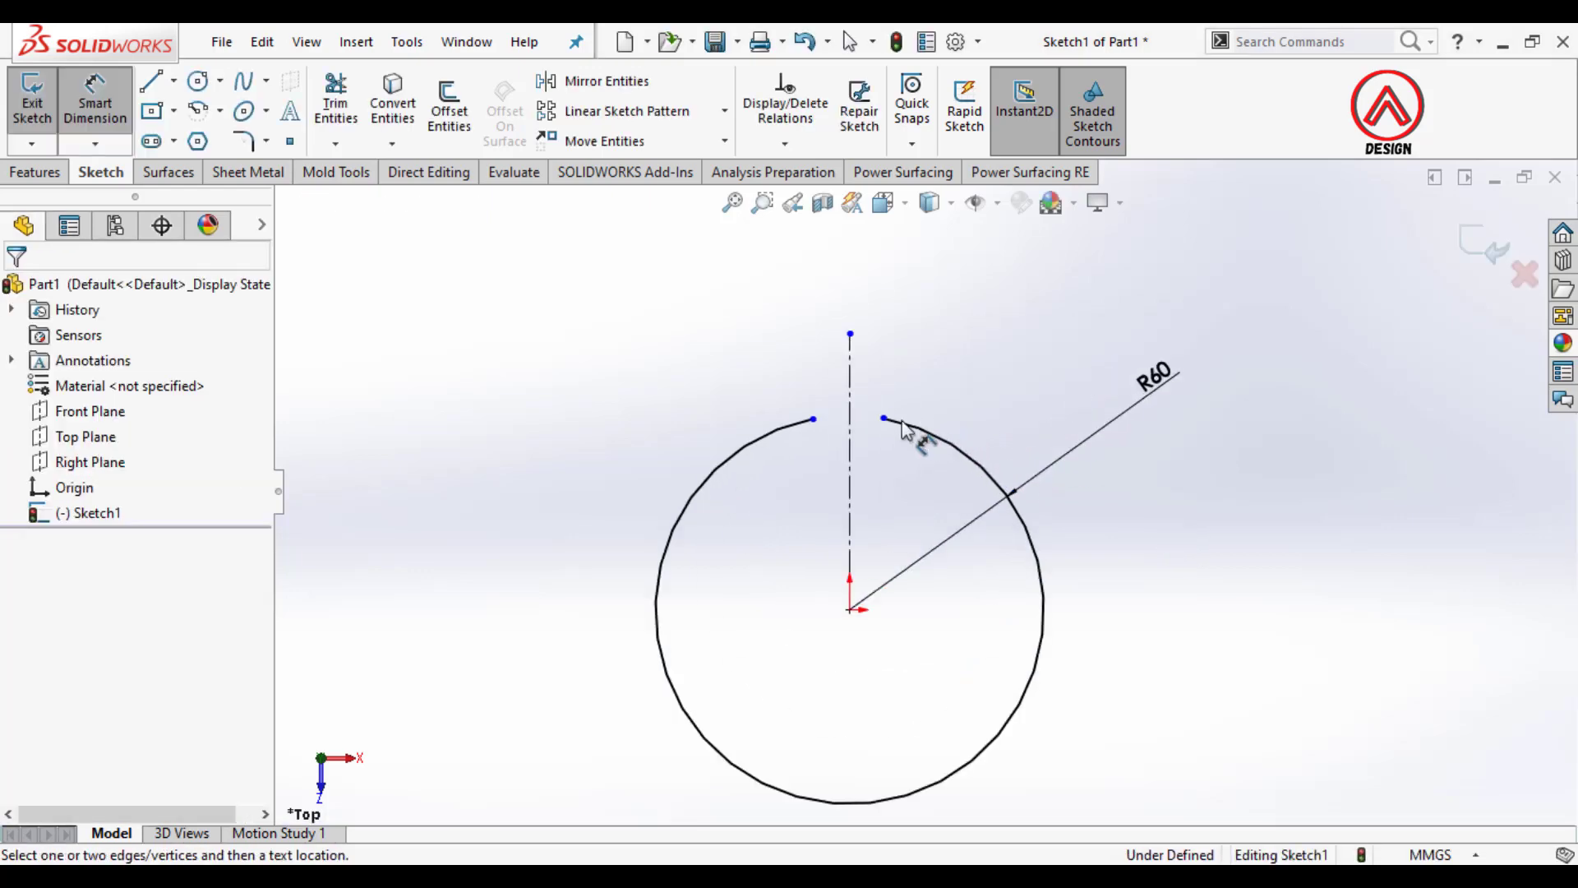
{"action": "key", "text": "Escape"}
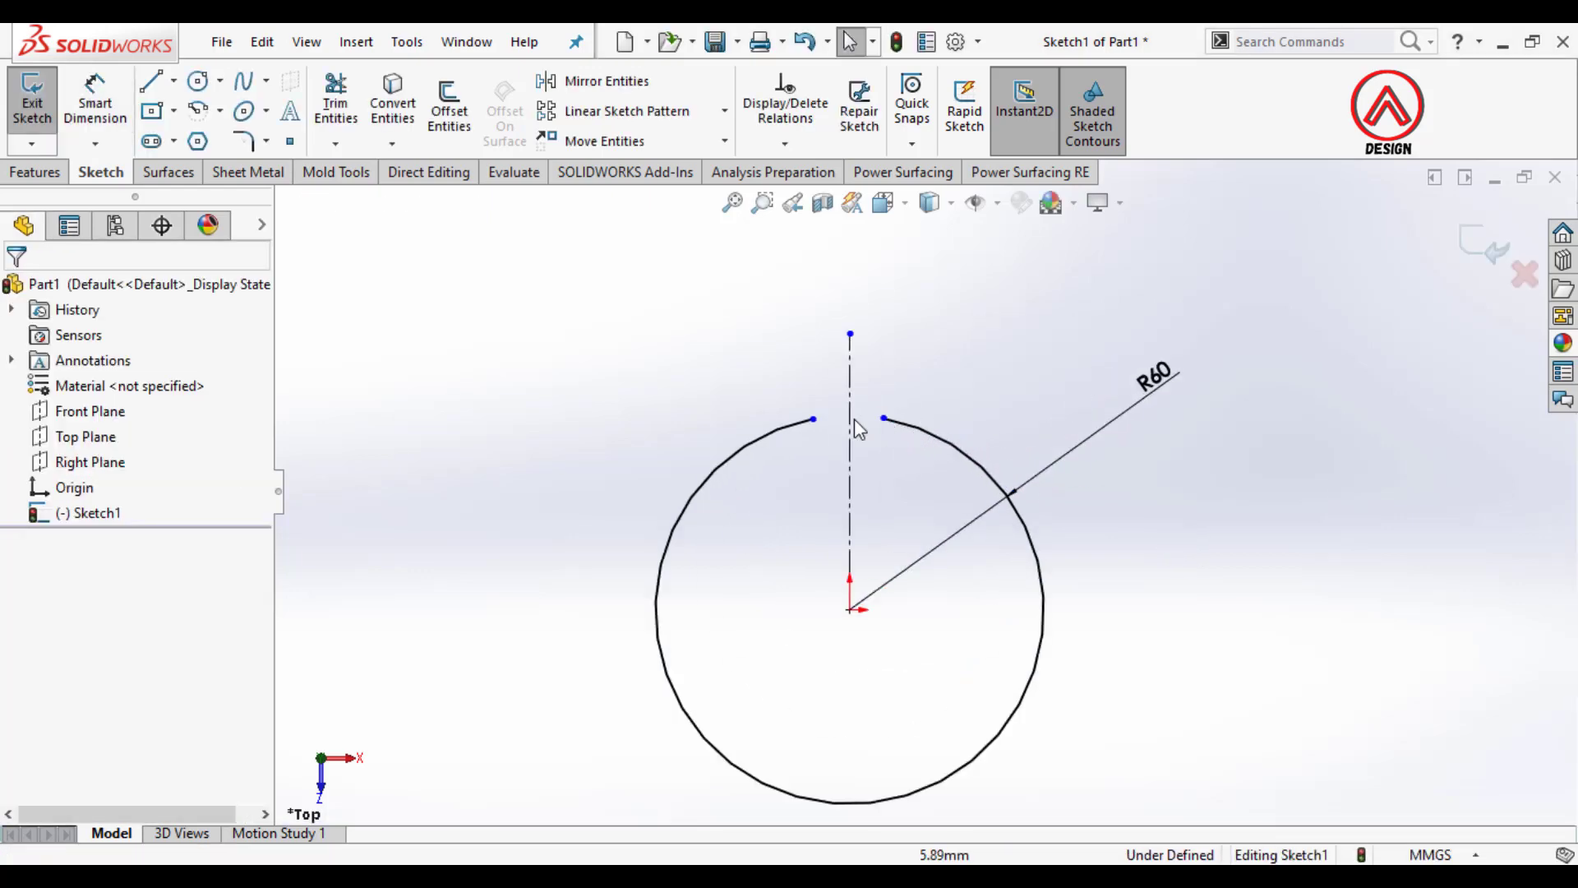
Step: Make the arc's two endpoints symmetric about the vertical centerline
{"action": "left_click", "coordinate": [813, 419]}
{"action": "left_click", "coordinate": [850, 439], "text": "ctrl"}
{"action": "left_click", "coordinate": [883, 419], "text": "ctrl"}
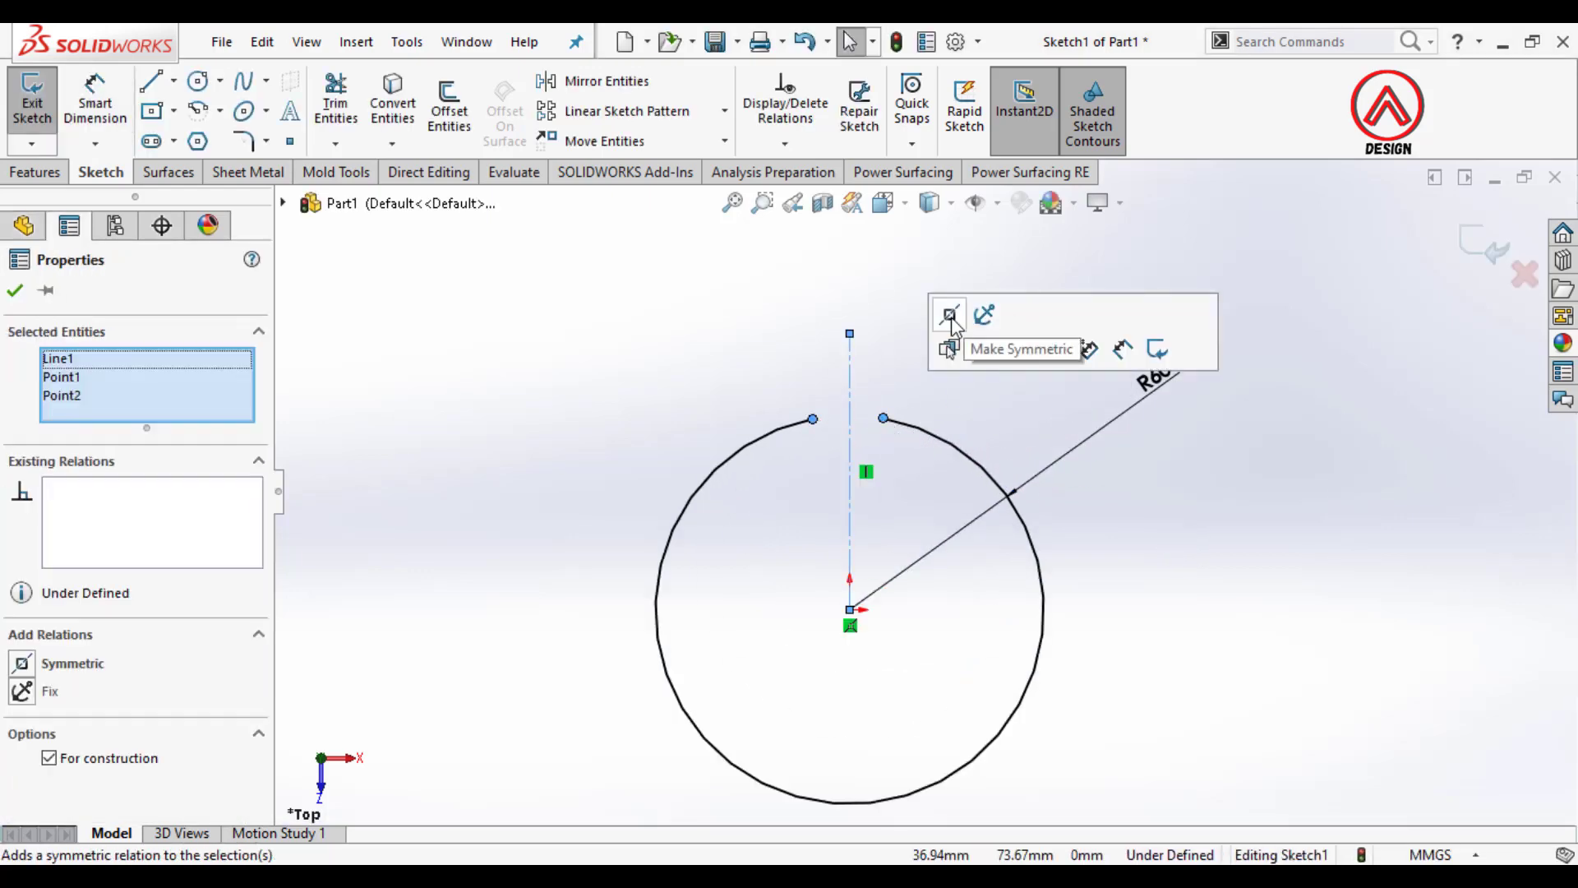
{"action": "left_click", "coordinate": [950, 317]}
{"action": "key", "text": "Escape"}
Step: Dimension the gap between the arc's two endpoints as 0.1 mm
{"action": "left_click", "coordinate": [95, 107]}
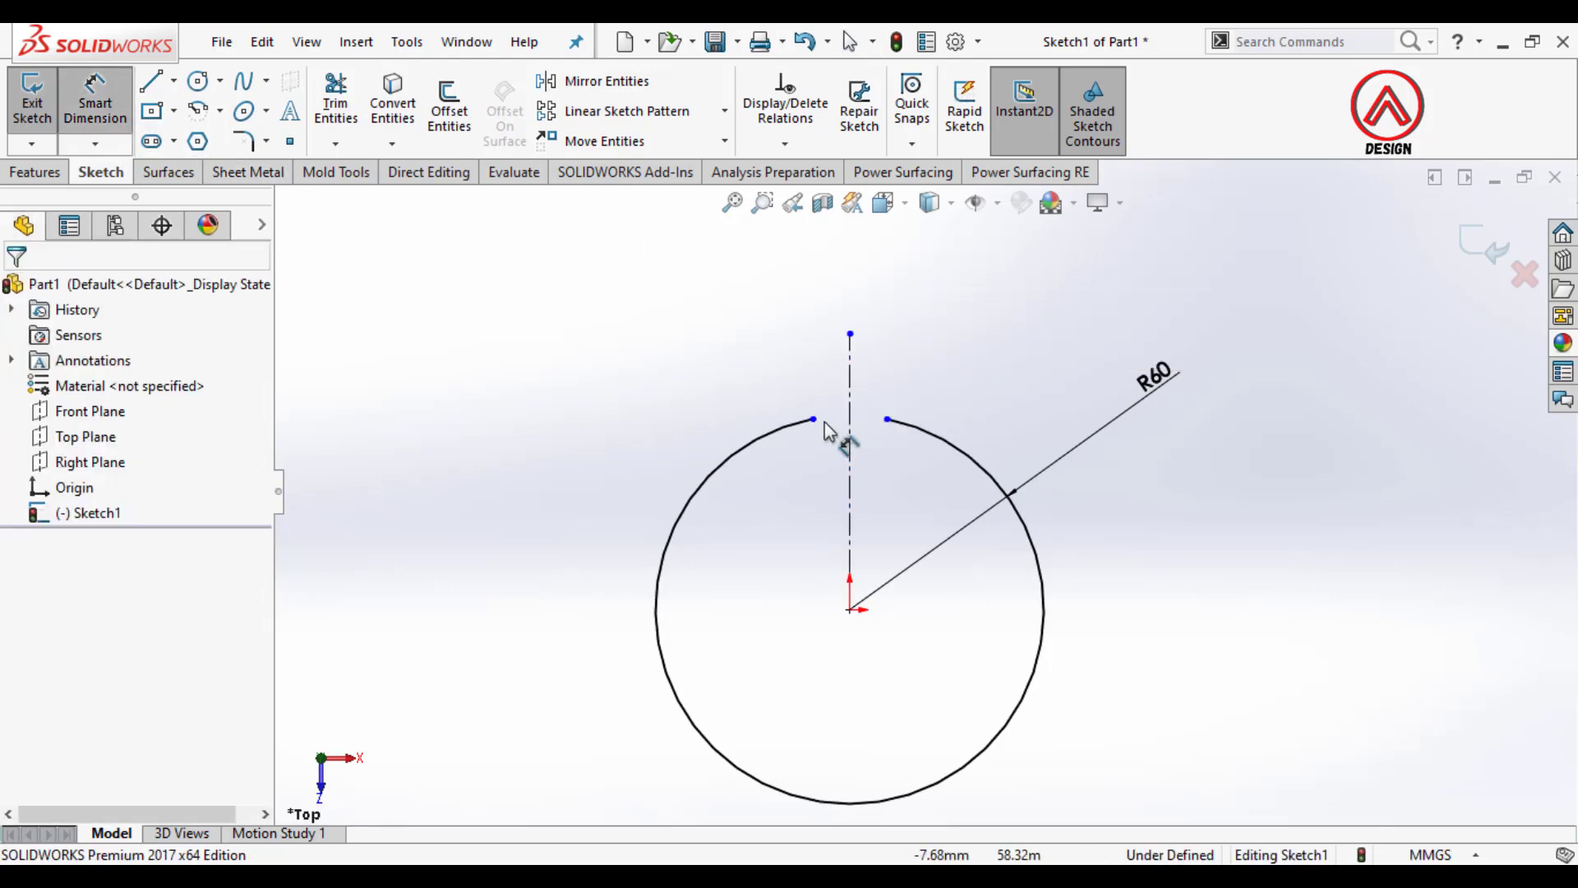
{"action": "left_click", "coordinate": [813, 419]}
{"action": "left_click", "coordinate": [886, 420]}
{"action": "left_click", "coordinate": [869, 312]}
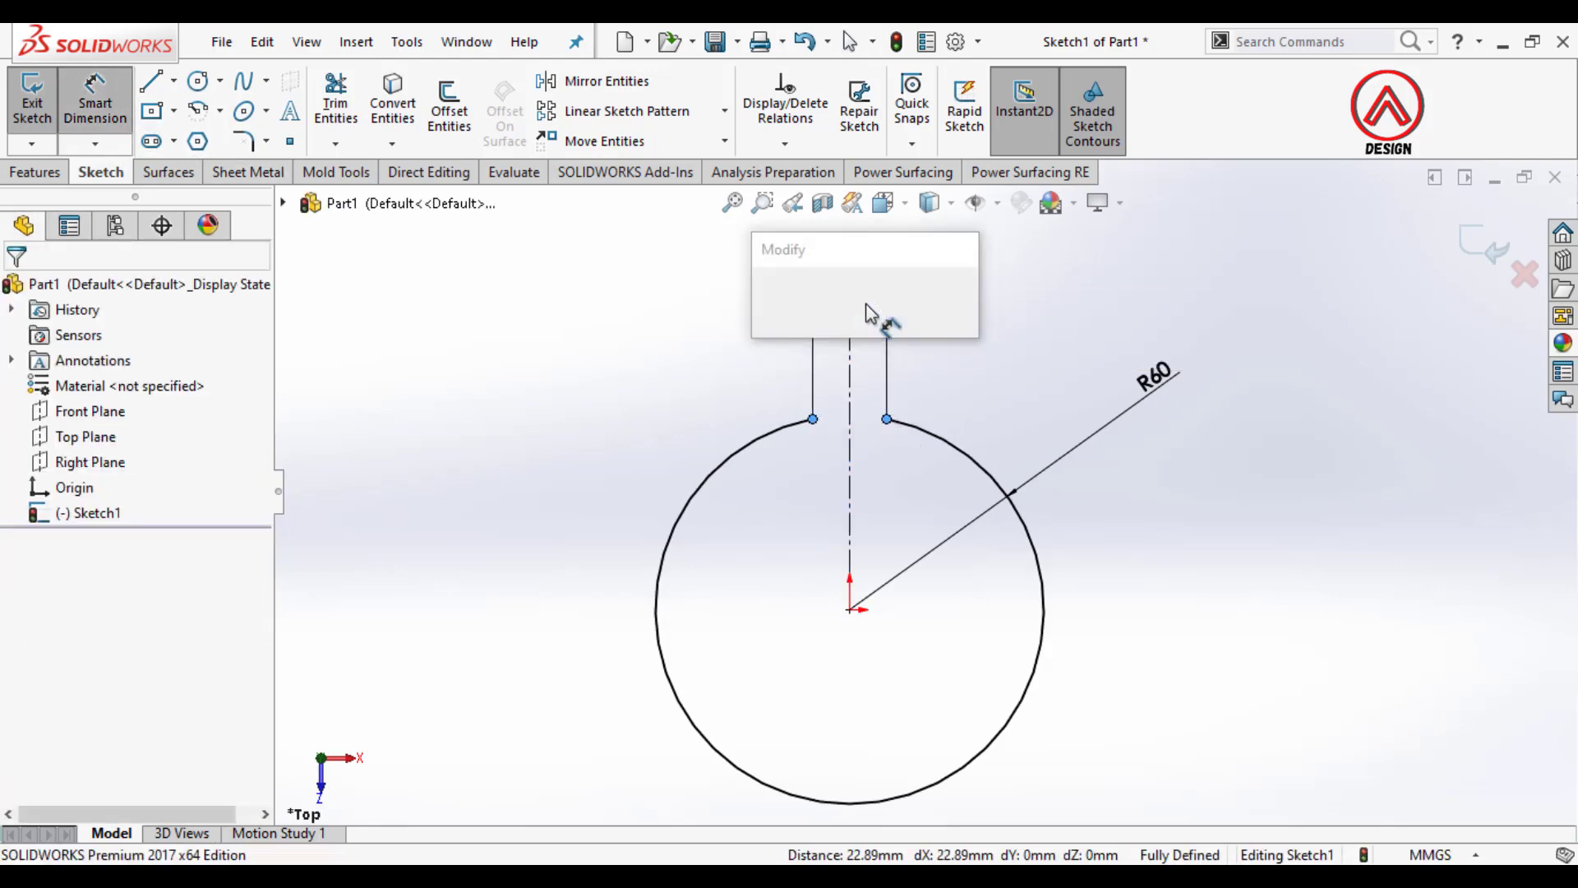
{"action": "type", "text": "0.1"}
{"action": "key", "text": "Return"}
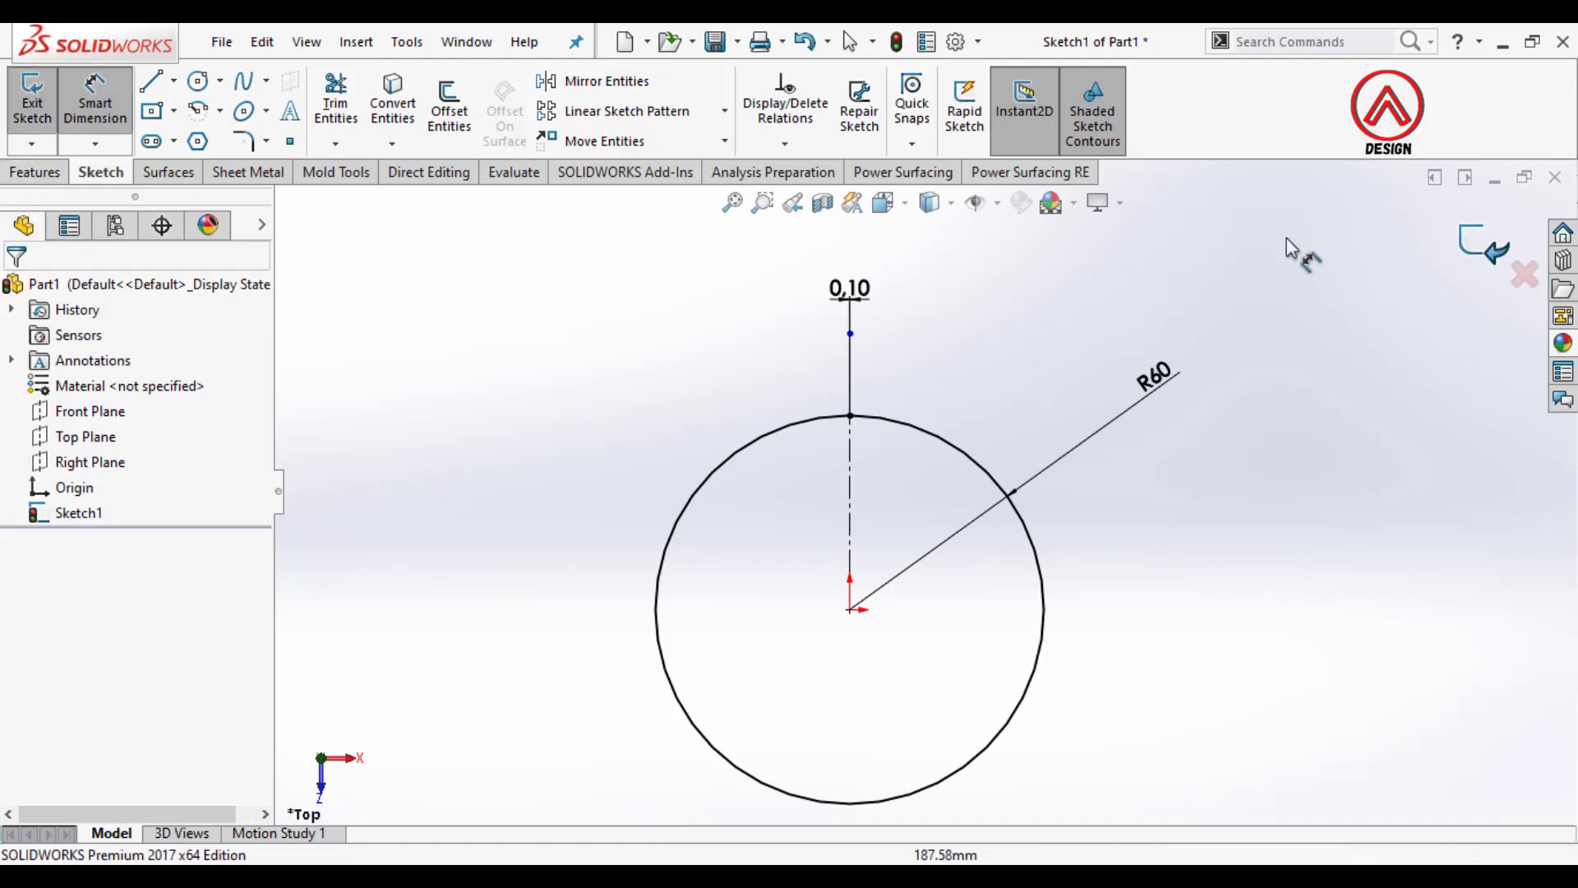
Step: Finish the sketch and create the sheet metal base flange from it with a blind depth of 300 mm
{"action": "left_click", "coordinate": [1479, 244]}
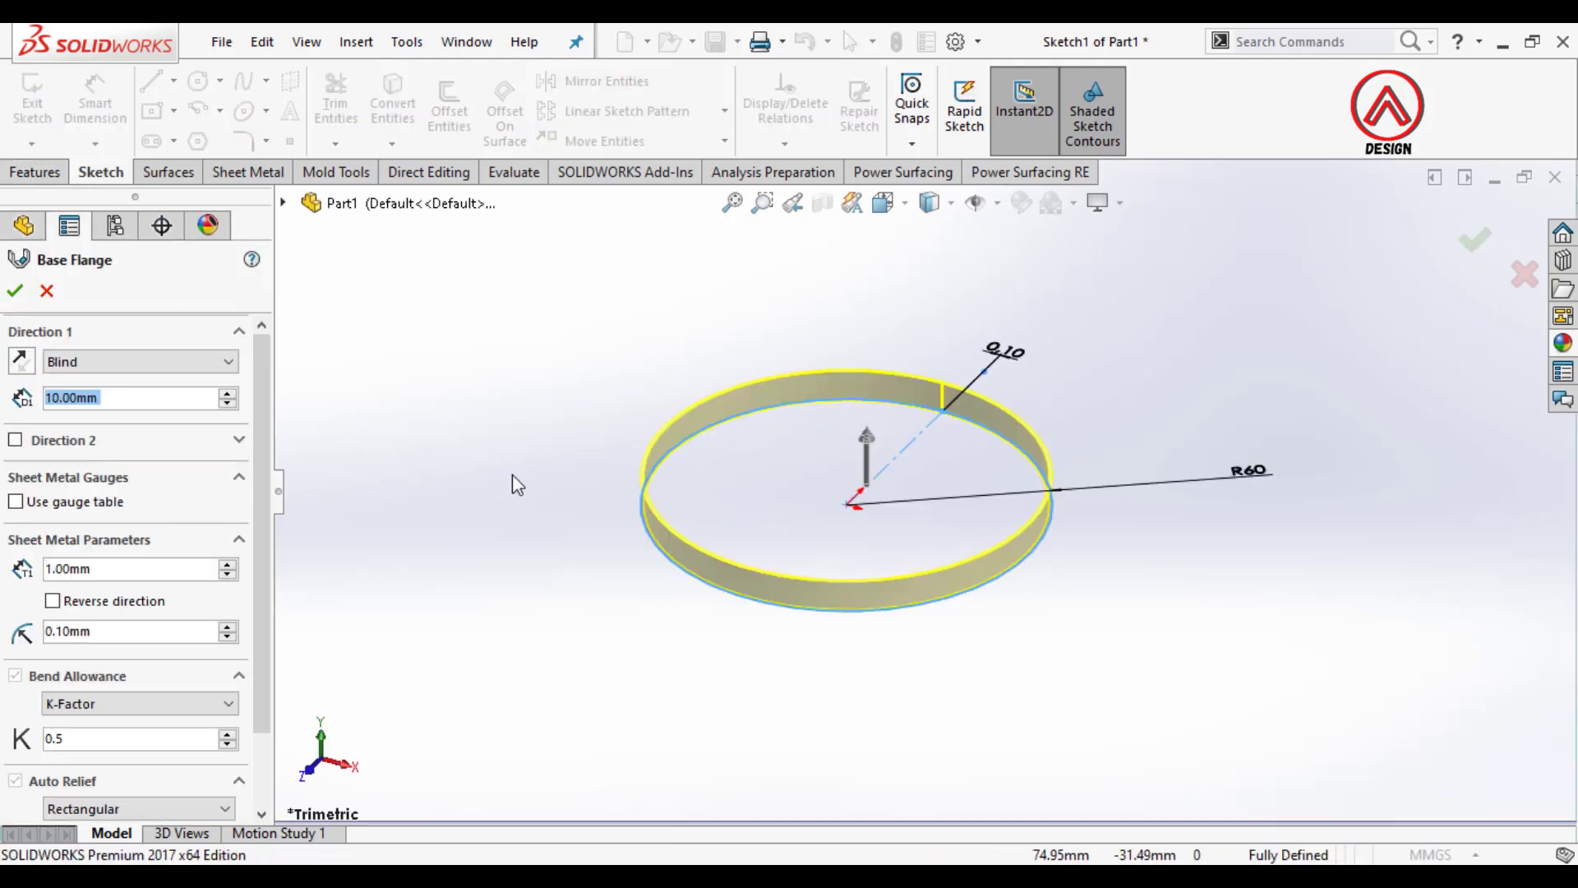
{"action": "type", "text": "300"}
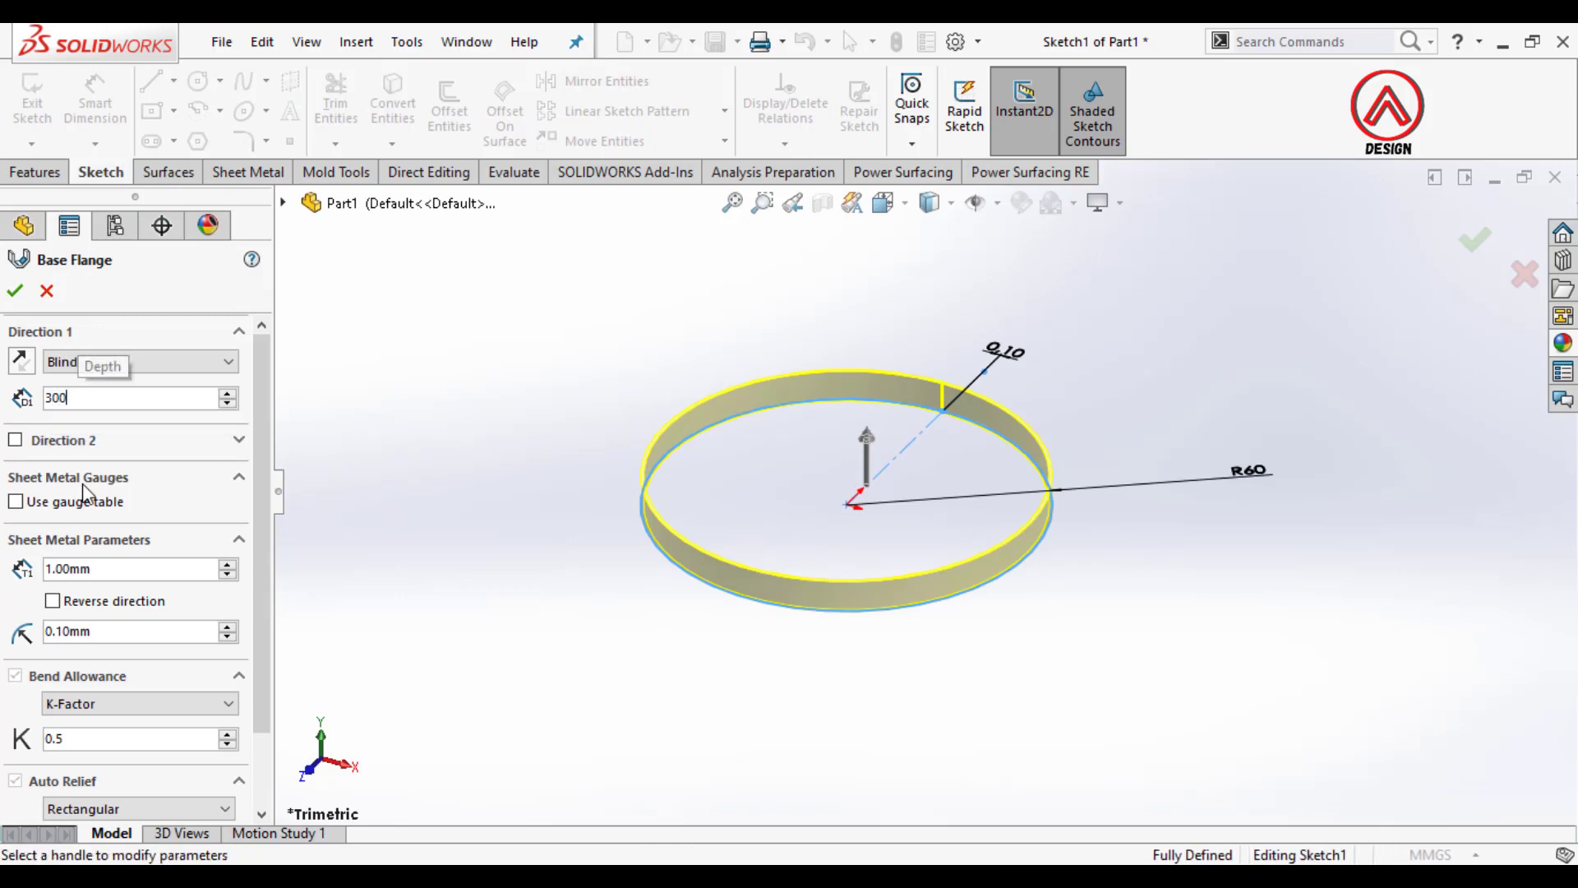
{"action": "key", "text": "Return"}
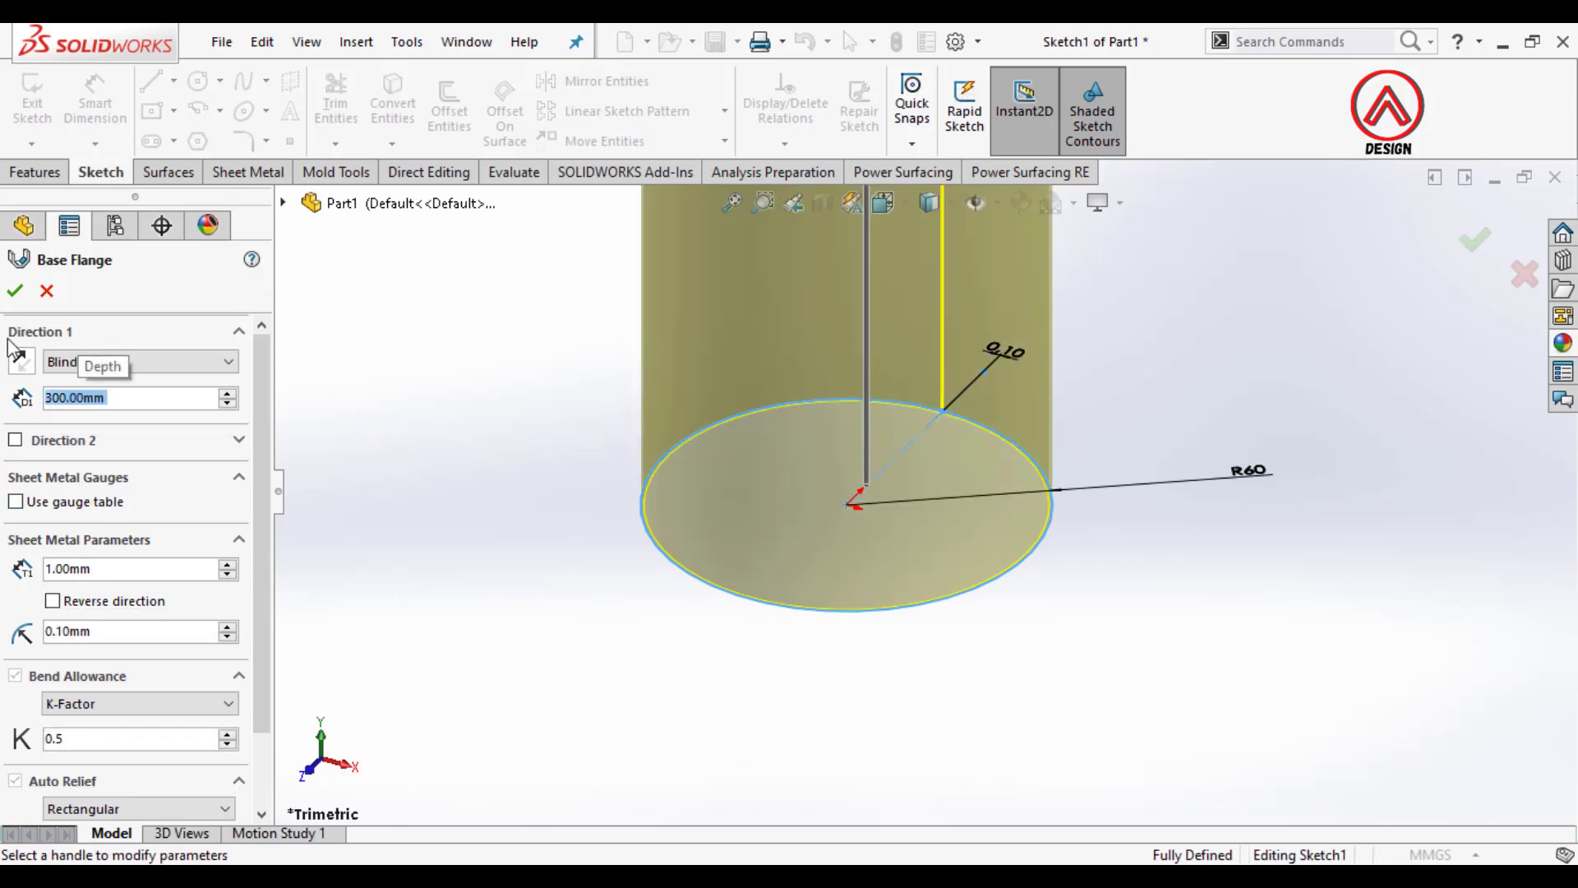
{"action": "right_click", "coordinate": [514, 496]}
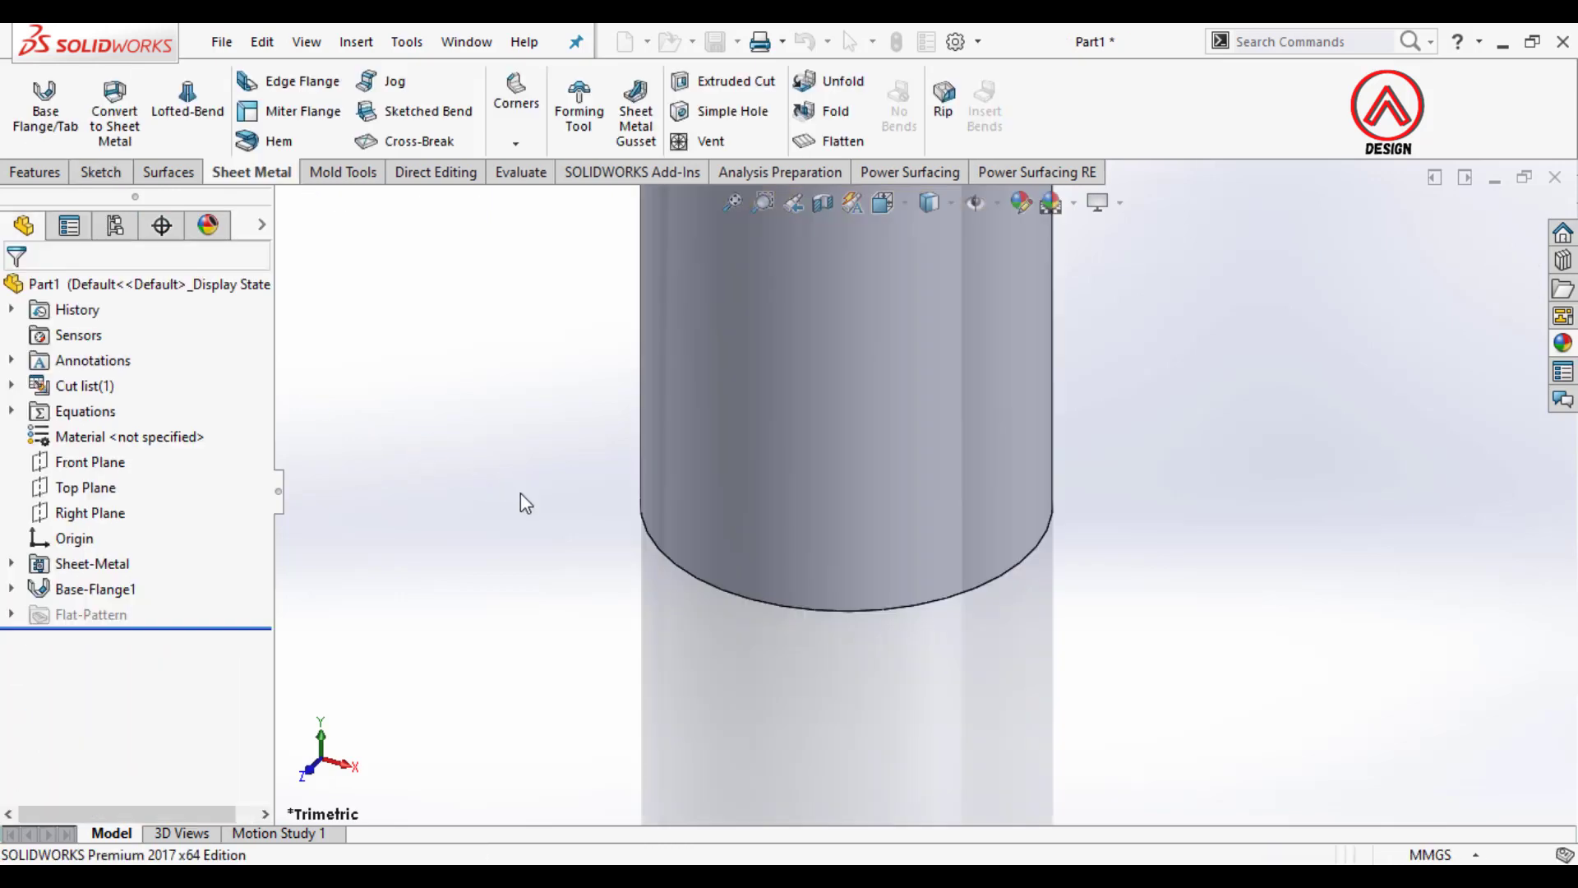
Step: Unfold the cylinder's base bend, using the long edge at the seam gap as the fixed reference
{"action": "scroll", "coordinate": [986, 461], "scroll_direction": "up", "scroll_amount": 8}
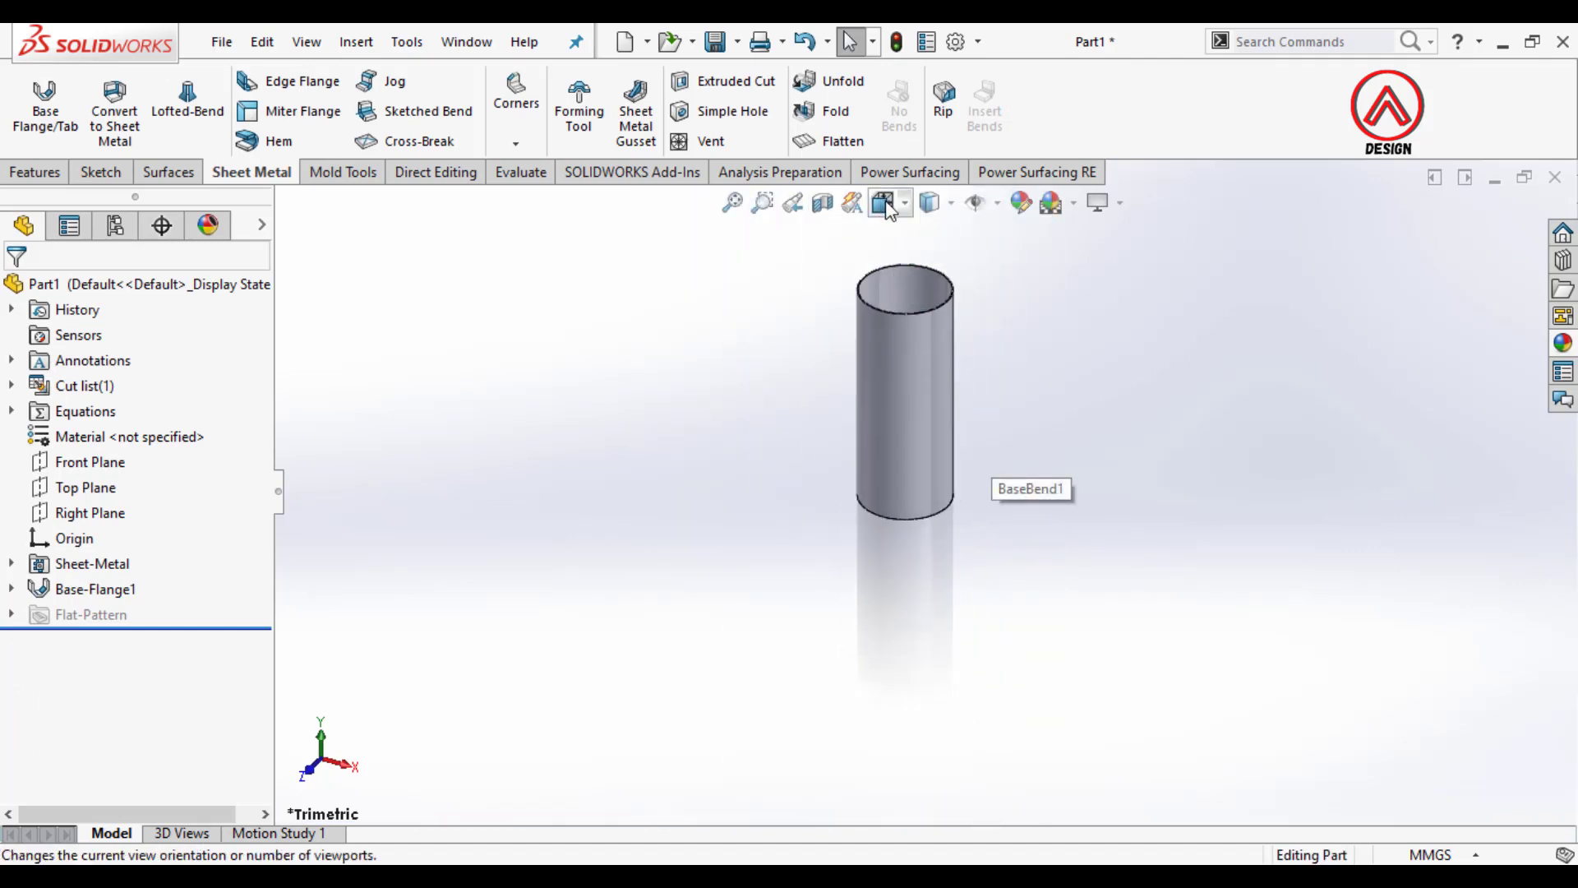
{"action": "scroll", "coordinate": [887, 206], "scroll_direction": "down", "scroll_amount": 5}
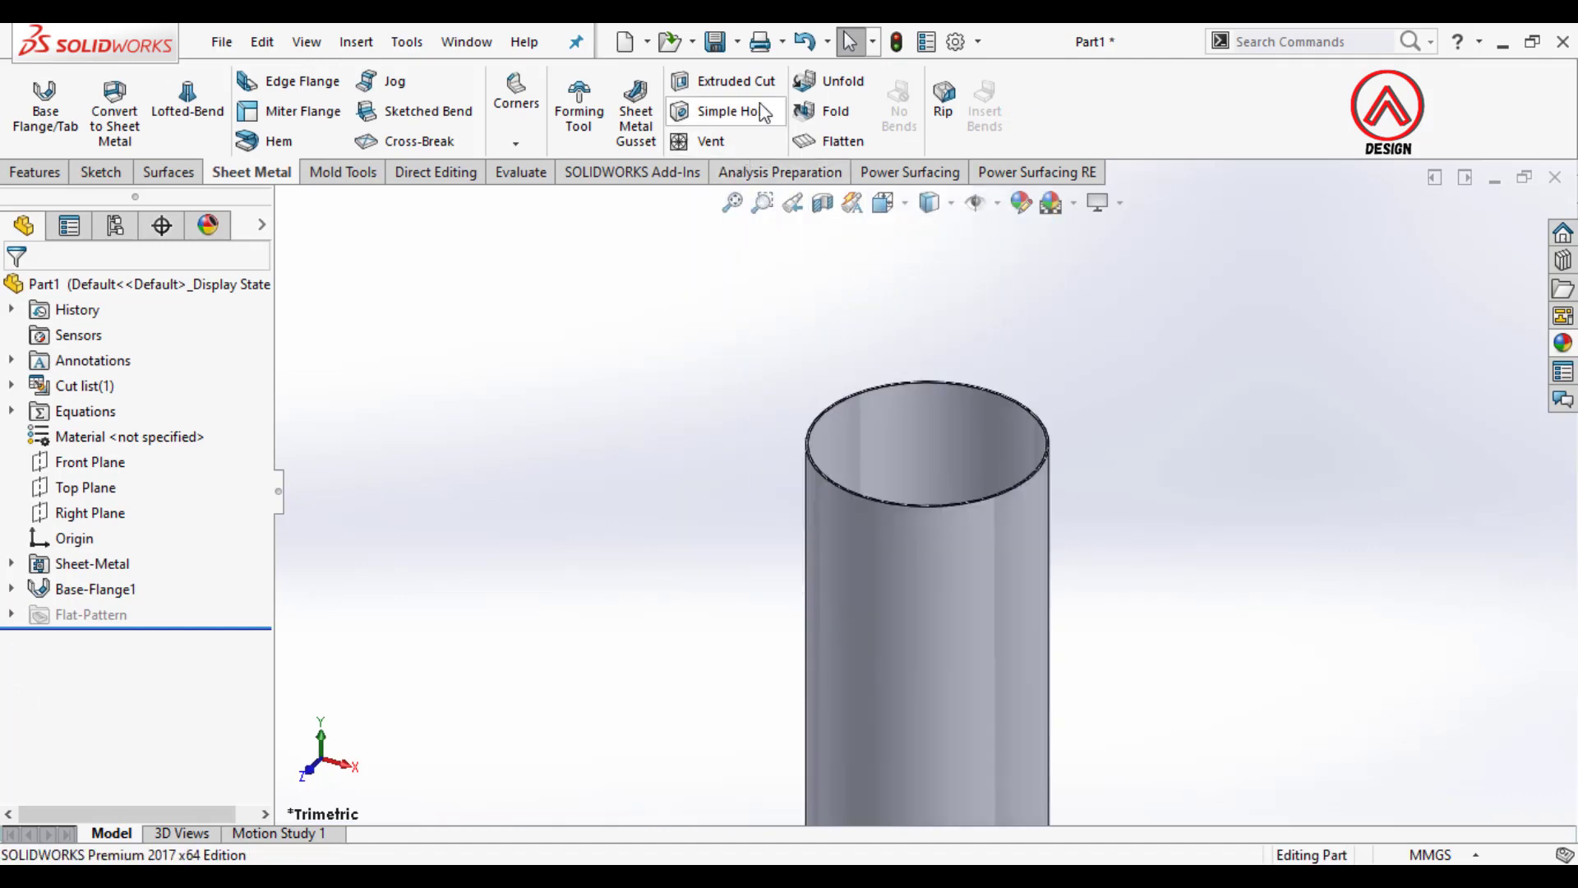
{"action": "left_click", "coordinate": [844, 81]}
{"action": "mouse_move", "coordinate": [902, 529]}
{"action": "middle_mouse_down"}
{"action": "mouse_move", "coordinate": [1154, 649]}
{"action": "mouse_move", "coordinate": [912, 530]}
{"action": "middle_mouse_up"}
{"action": "scroll", "coordinate": [730, 409], "scroll_direction": "down", "scroll_amount": 2}
{"action": "scroll", "coordinate": [1037, 538], "scroll_direction": "up", "scroll_amount": 1}
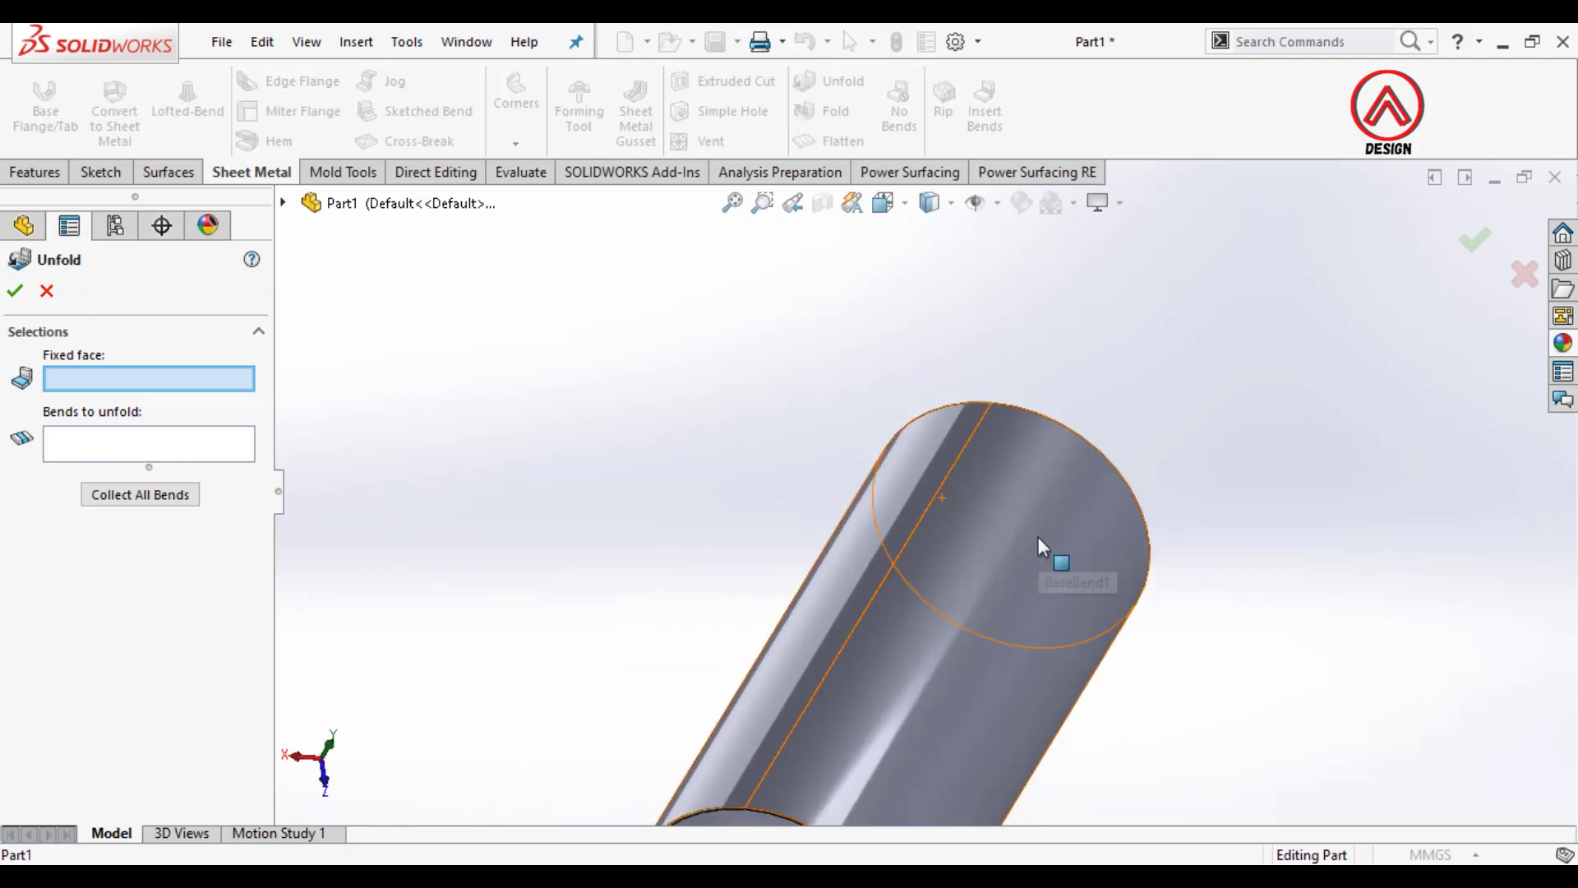
{"action": "scroll", "coordinate": [1038, 535], "scroll_direction": "down", "scroll_amount": 8}
{"action": "middle_click_drag", "start_coordinate": [797, 421], "coordinate": [749, 418]}
{"action": "scroll", "coordinate": [749, 417], "scroll_direction": "down", "scroll_amount": 5}
{"action": "scroll", "coordinate": [845, 459], "scroll_direction": "down", "scroll_amount": 2}
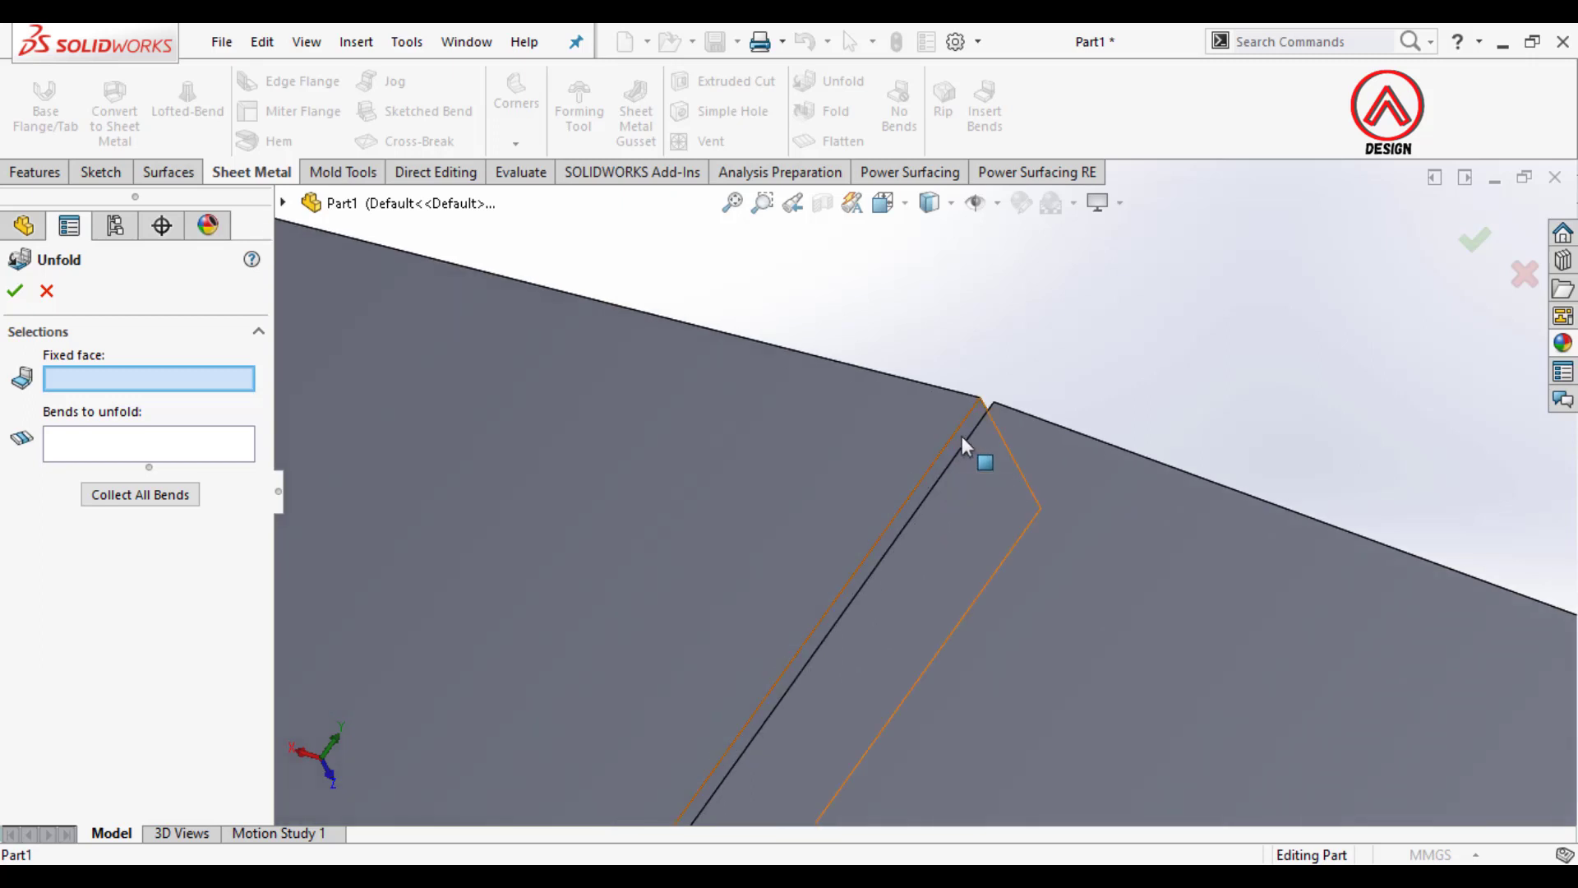
{"action": "scroll", "coordinate": [871, 519], "scroll_direction": "up", "scroll_amount": 2}
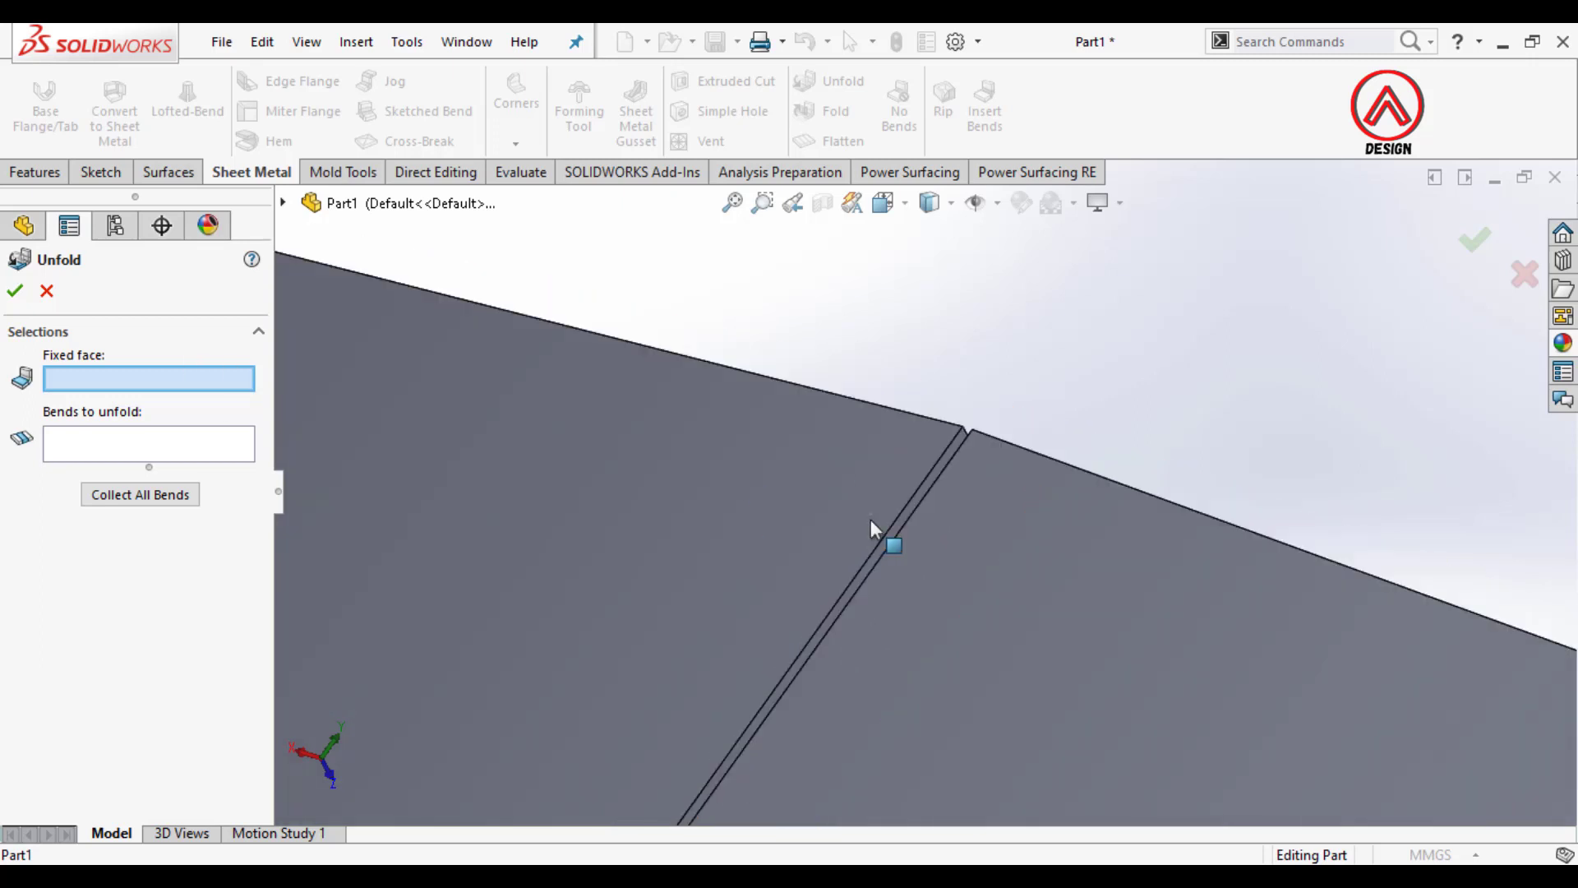
{"action": "left_click", "coordinate": [942, 455]}
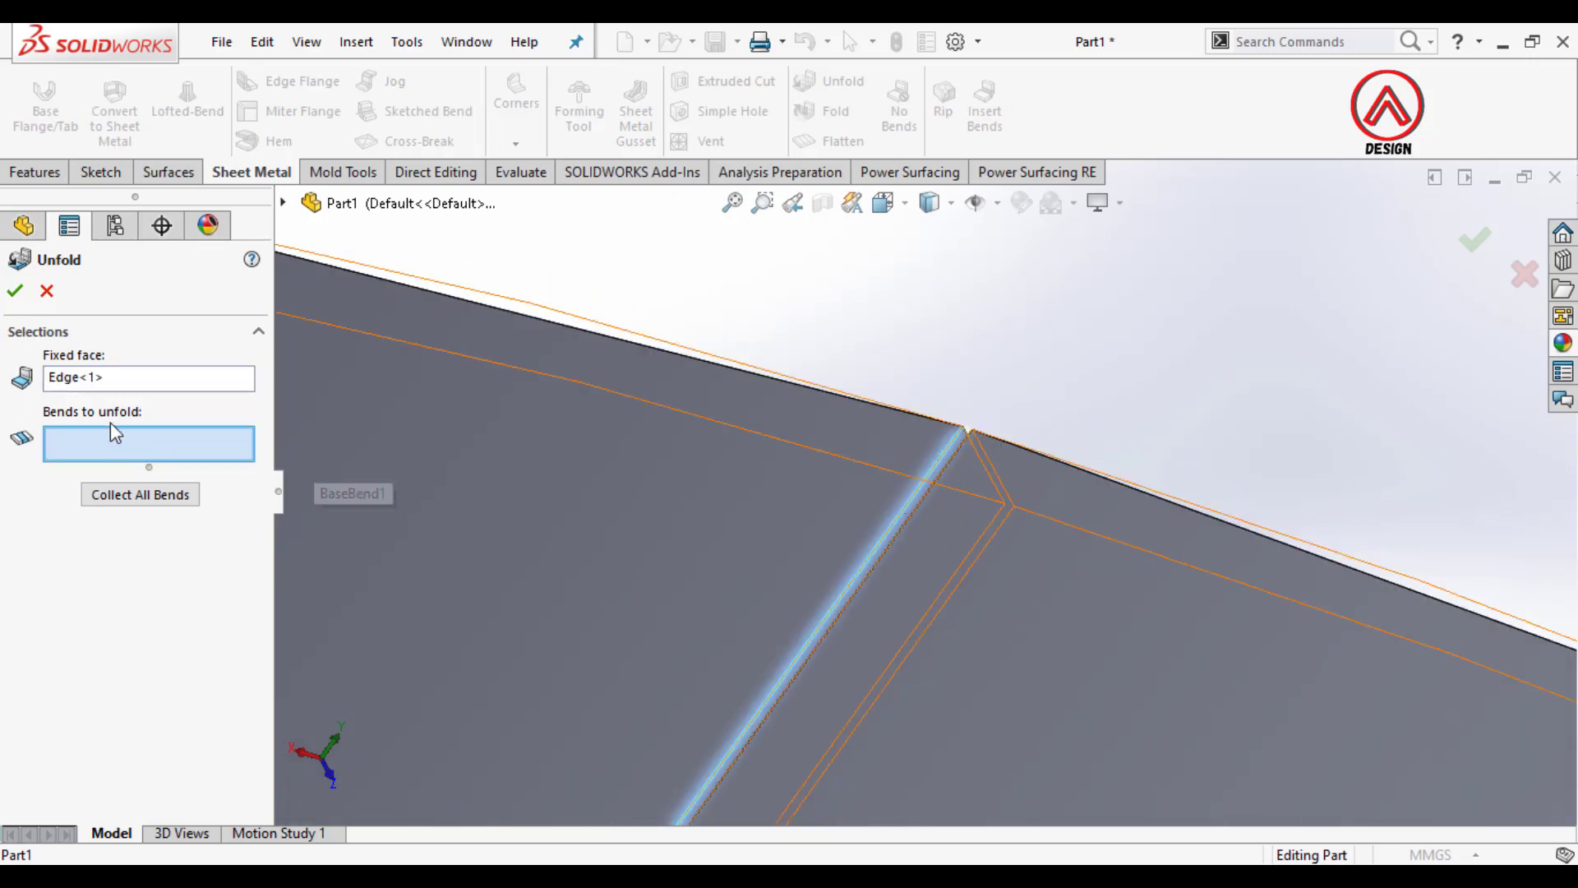
{"action": "left_click", "coordinate": [712, 528]}
{"action": "scroll", "coordinate": [757, 554], "scroll_direction": "up", "scroll_amount": 1}
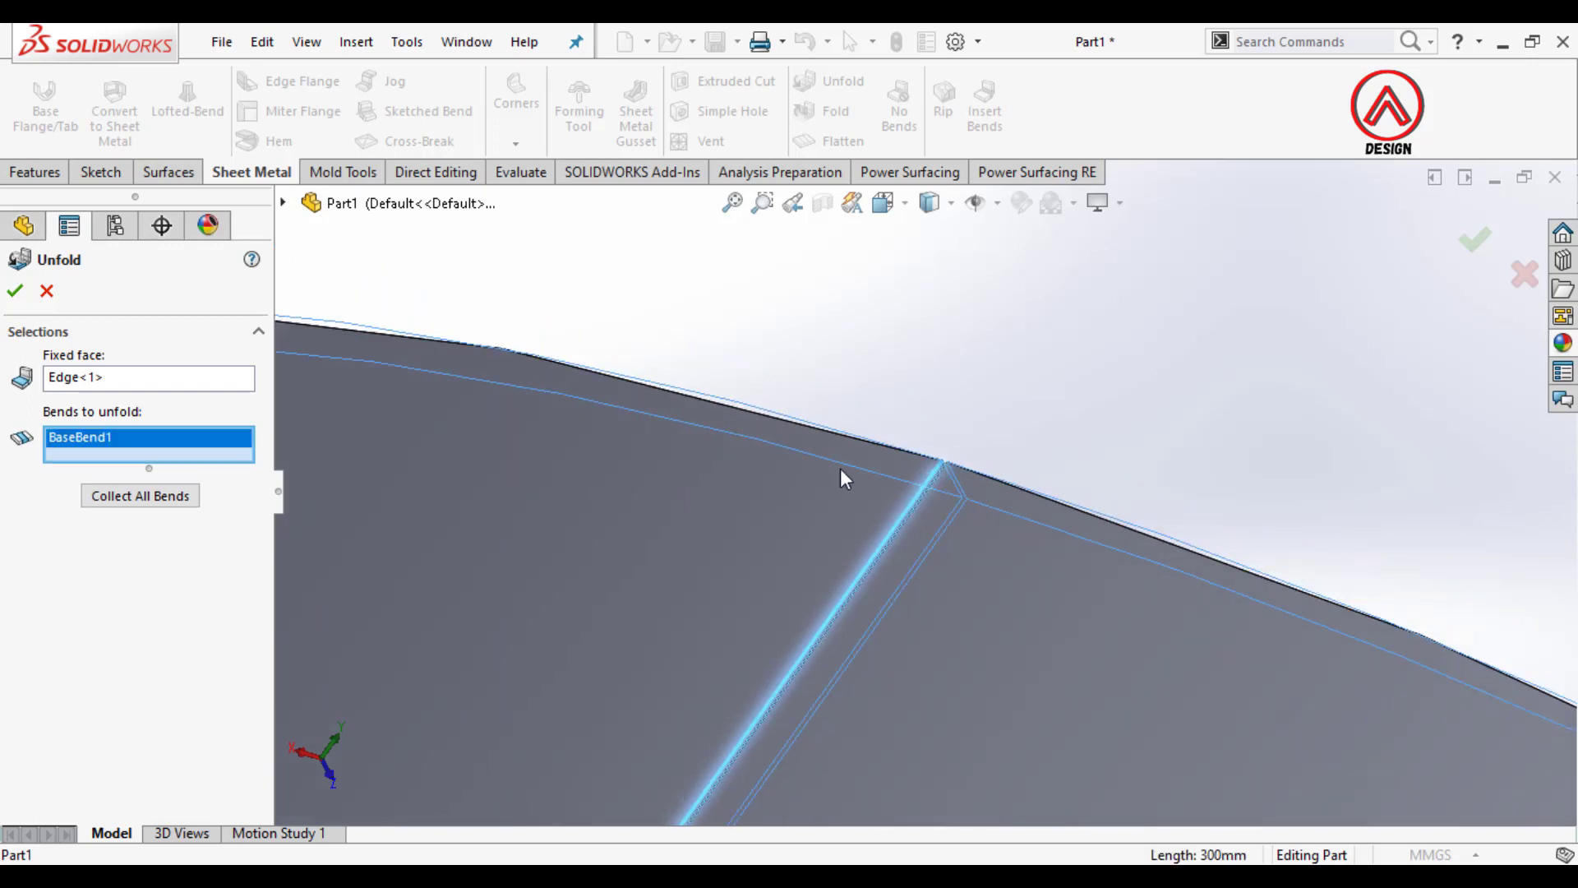
{"action": "left_click", "coordinate": [15, 291]}
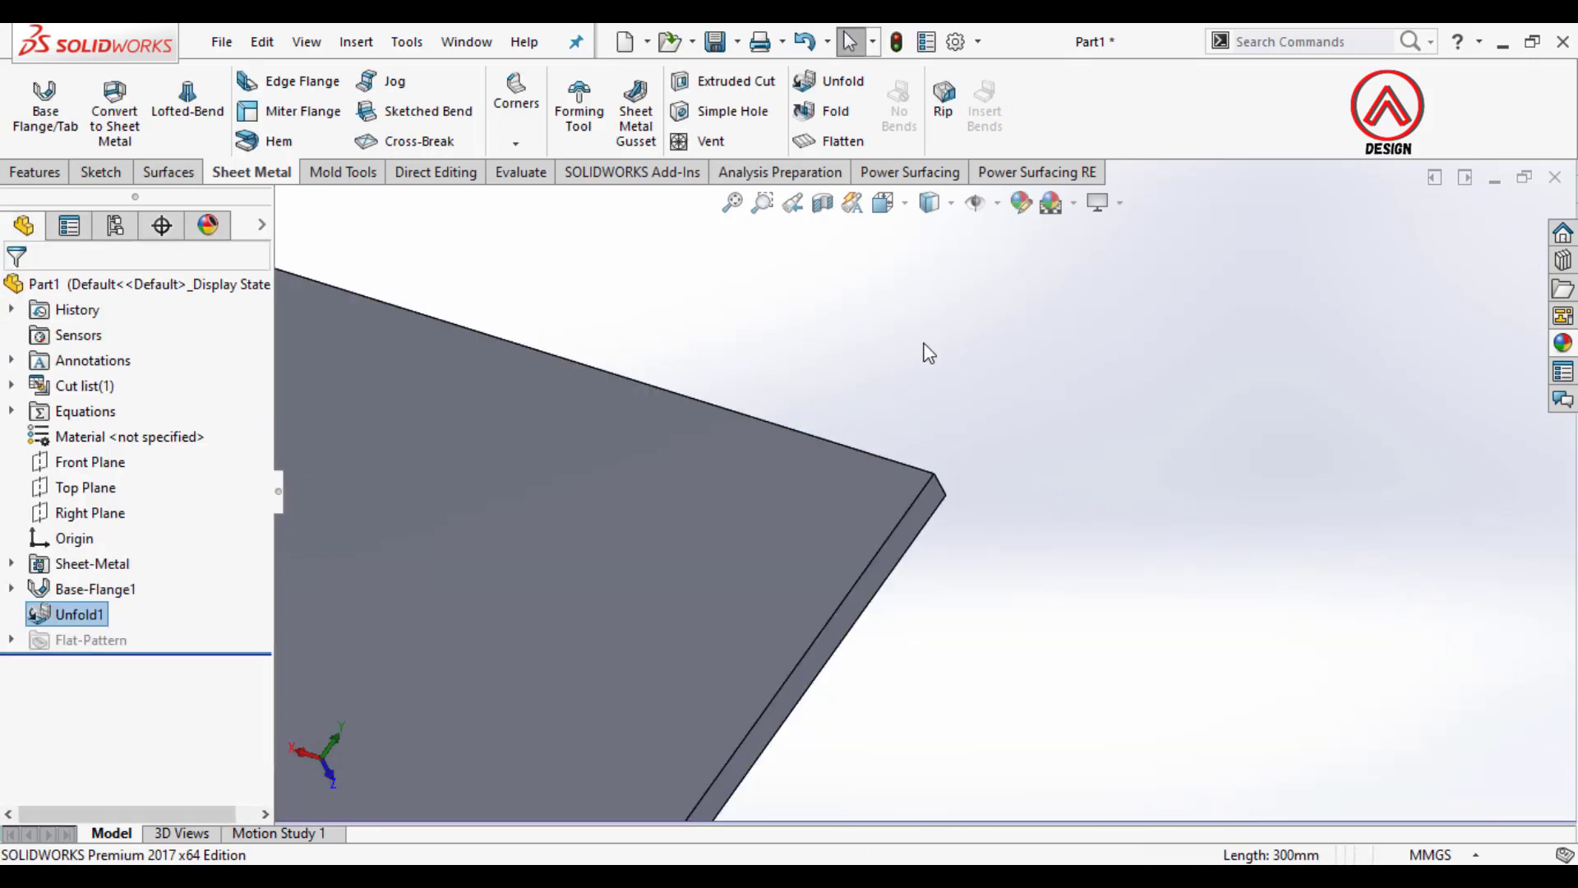
Step: Start a Fill Pattern with the flattened sheet's large front face as the fill boundary
{"action": "left_click", "coordinate": [884, 202]}
{"action": "left_click", "coordinate": [920, 349]}
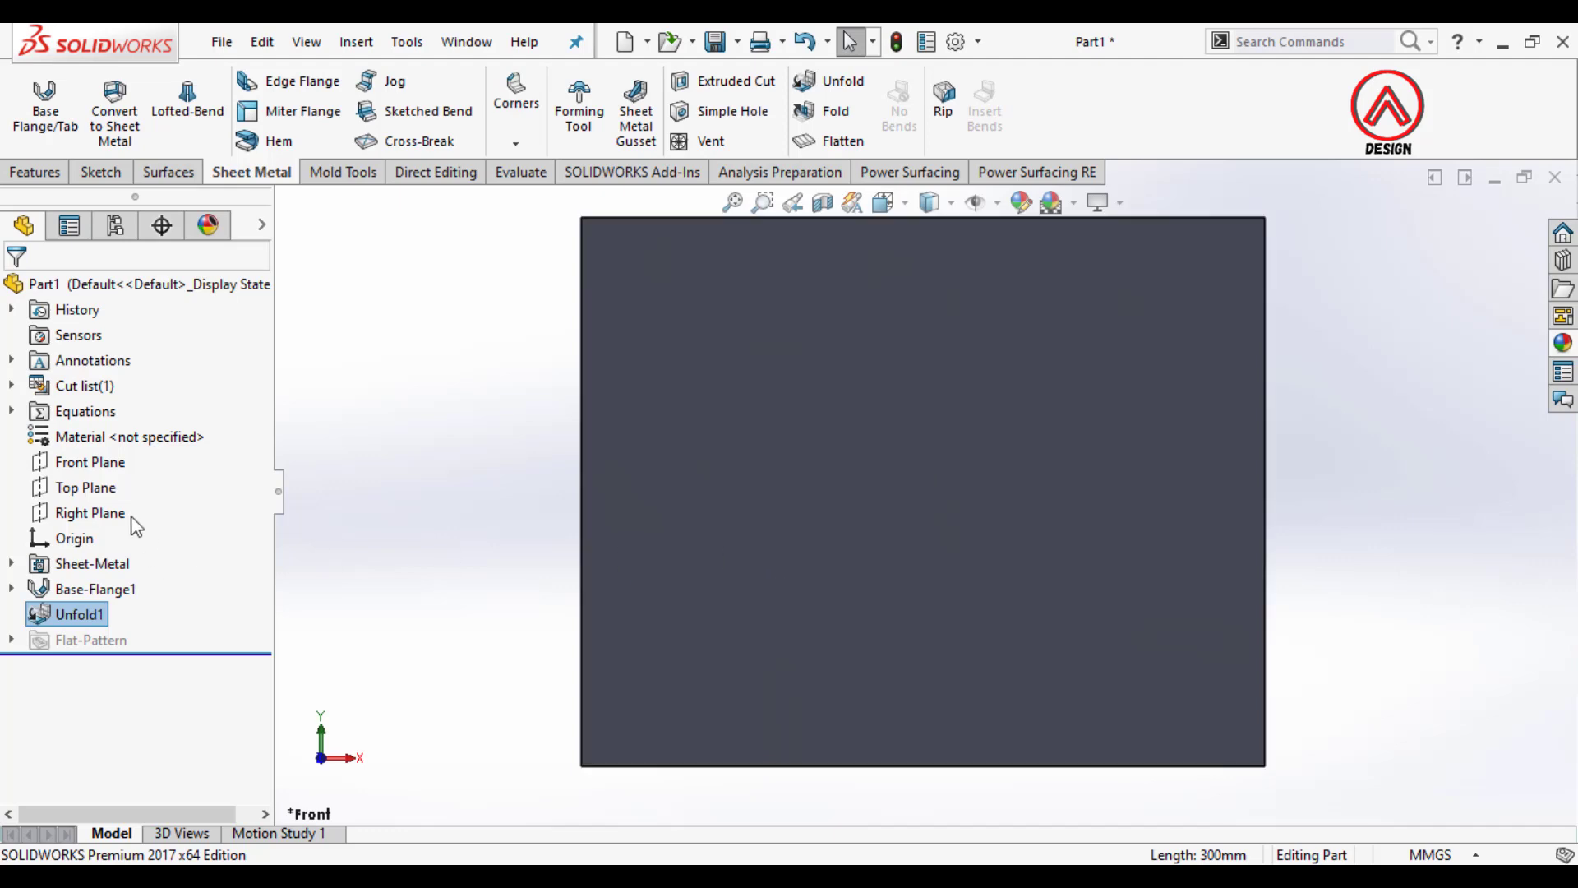
{"action": "scroll", "coordinate": [476, 543], "scroll_direction": "up", "scroll_amount": 5}
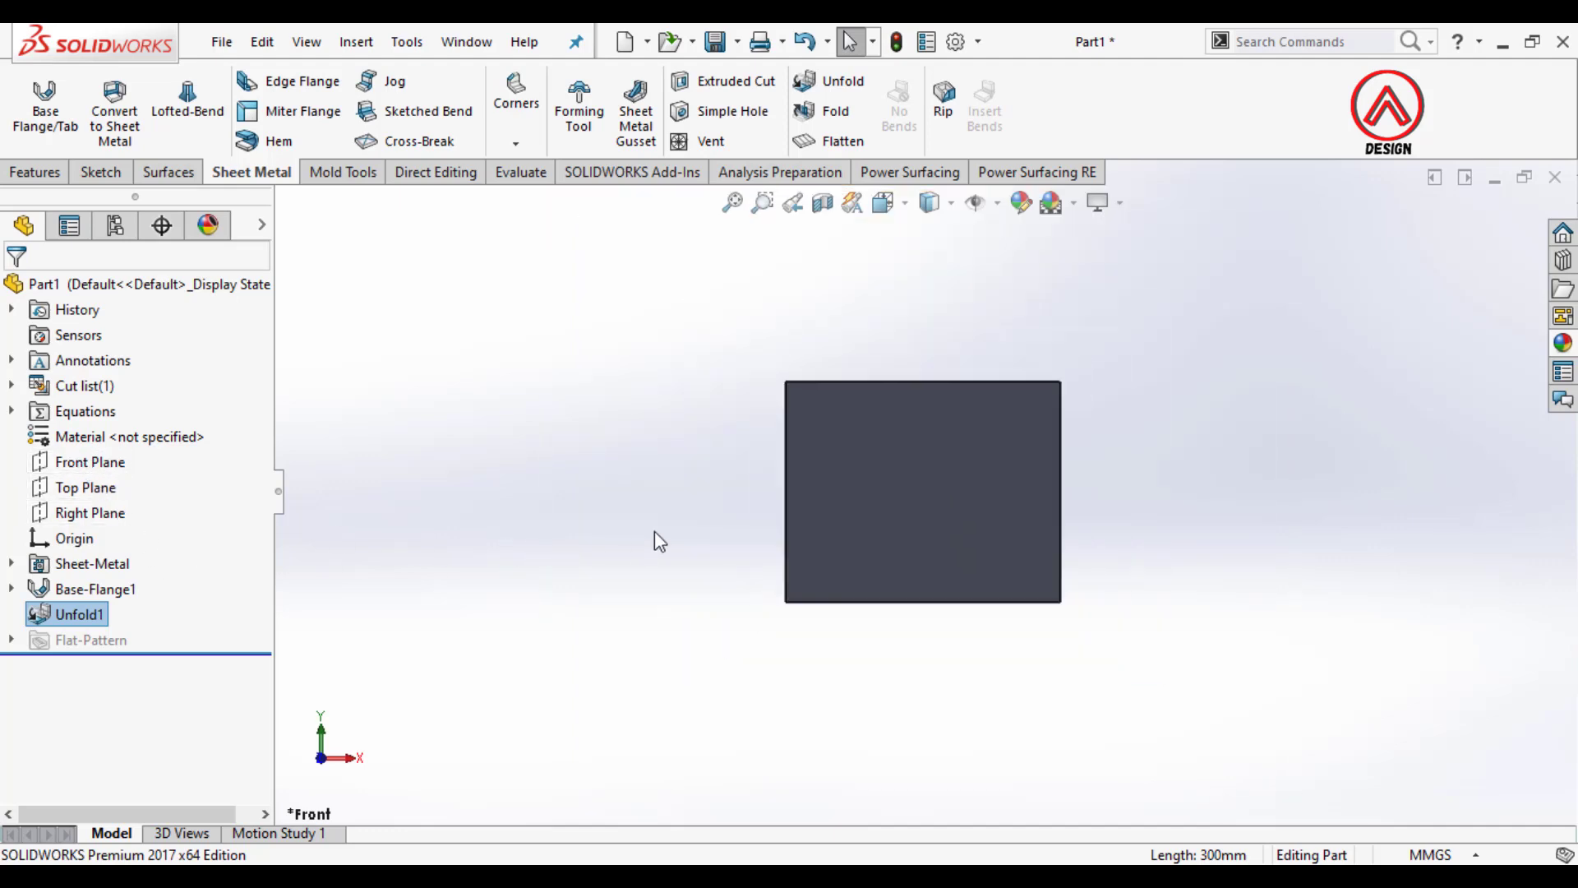
{"action": "left_click", "coordinate": [655, 534]}
{"action": "scroll", "coordinate": [1186, 470], "scroll_direction": "down", "scroll_amount": 2}
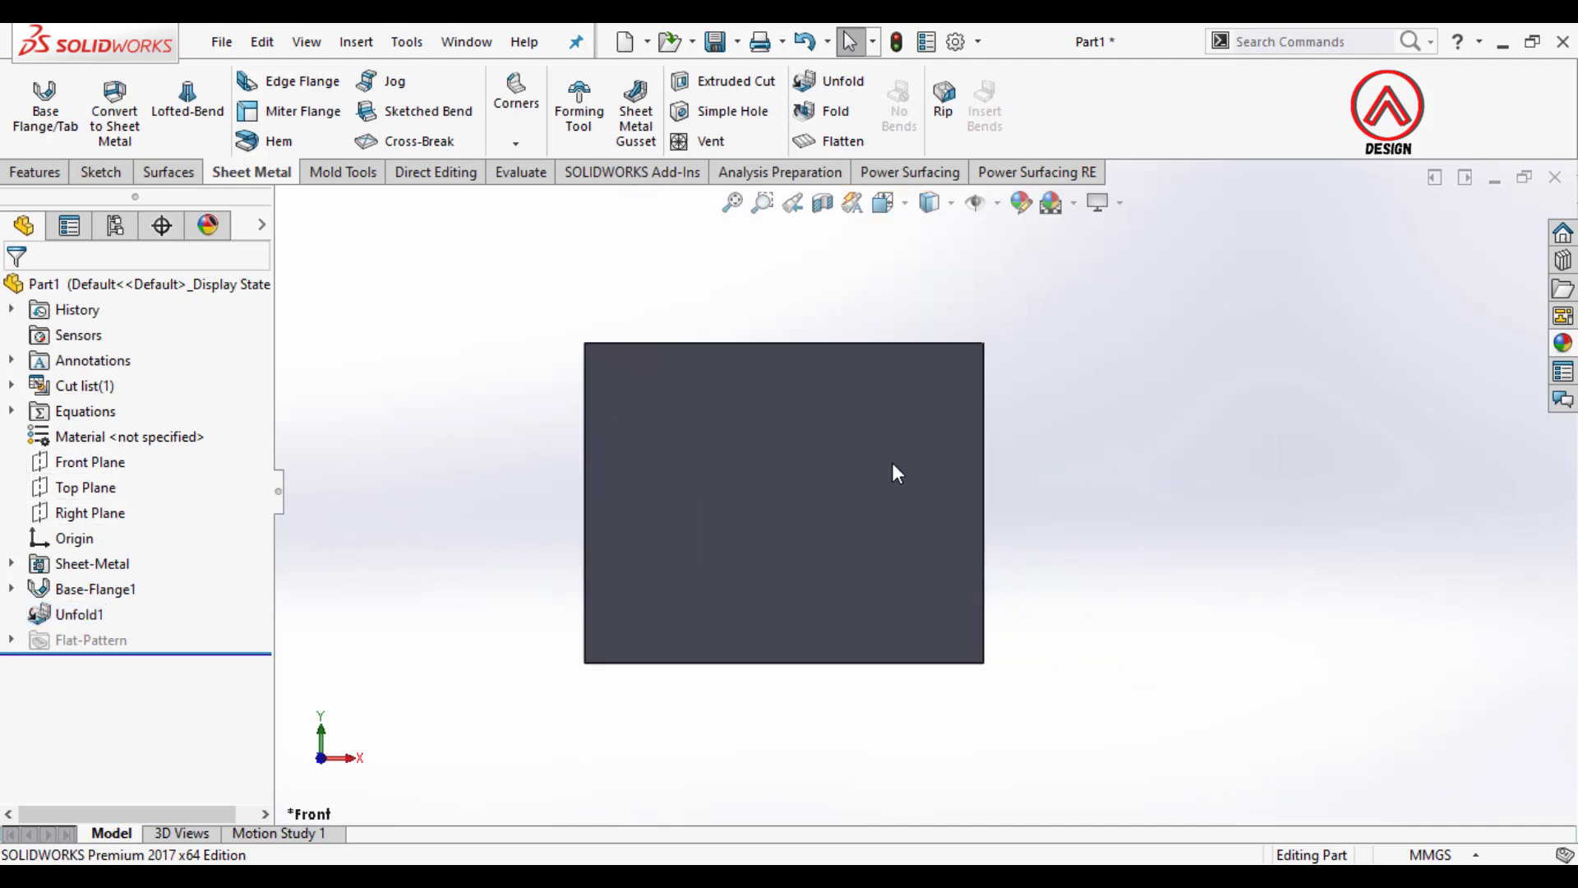
{"action": "left_click", "coordinate": [39, 174]}
{"action": "left_click", "coordinate": [690, 146]}
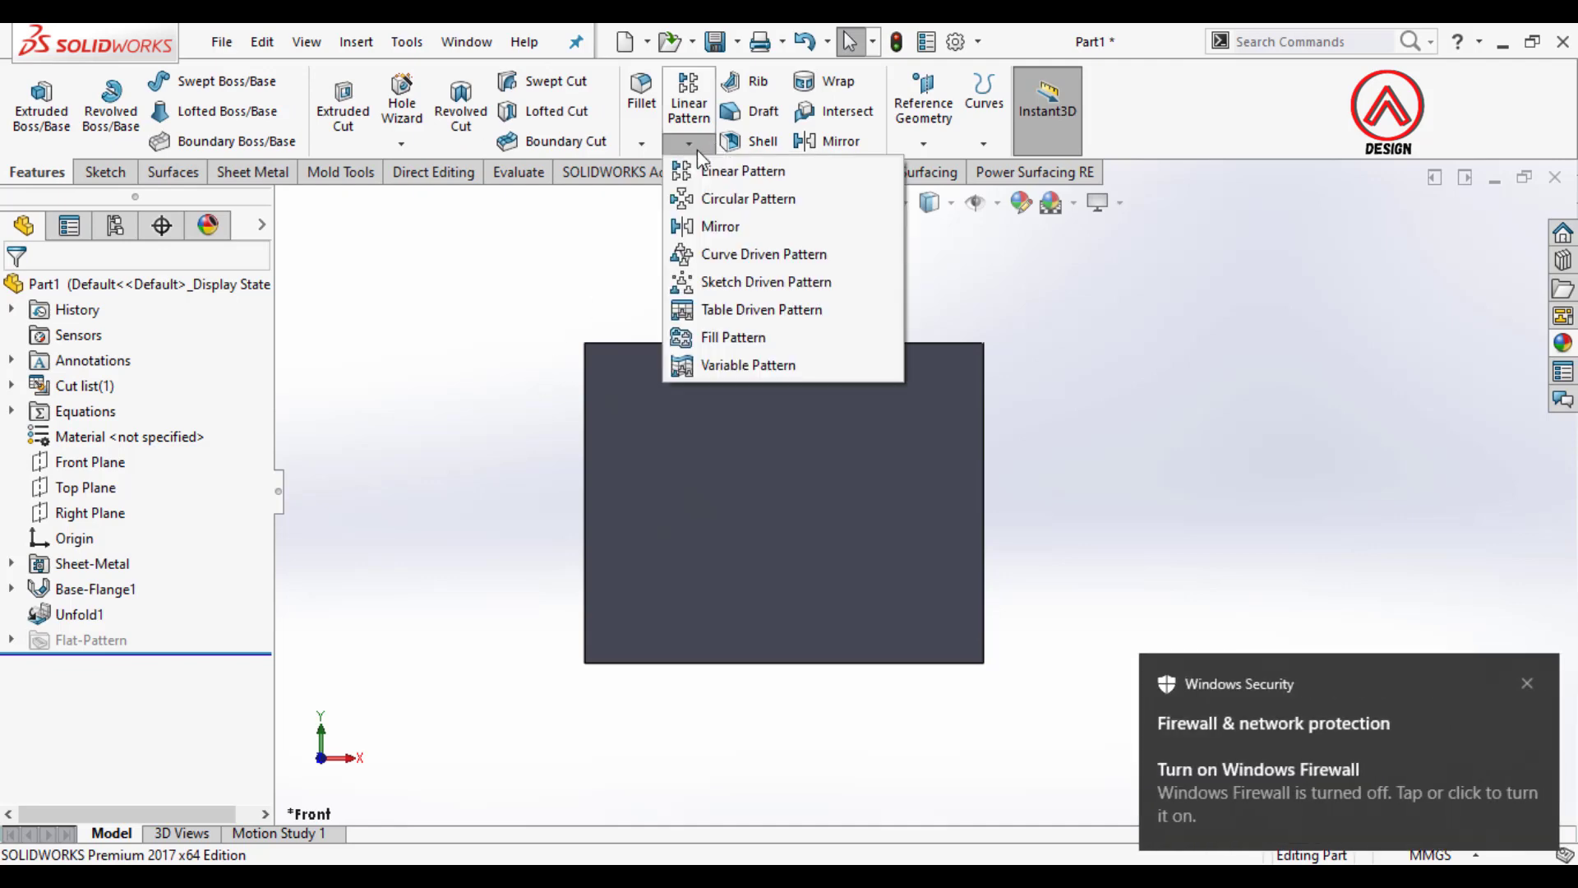
{"action": "left_click", "coordinate": [1514, 677]}
{"action": "left_click", "coordinate": [689, 145]}
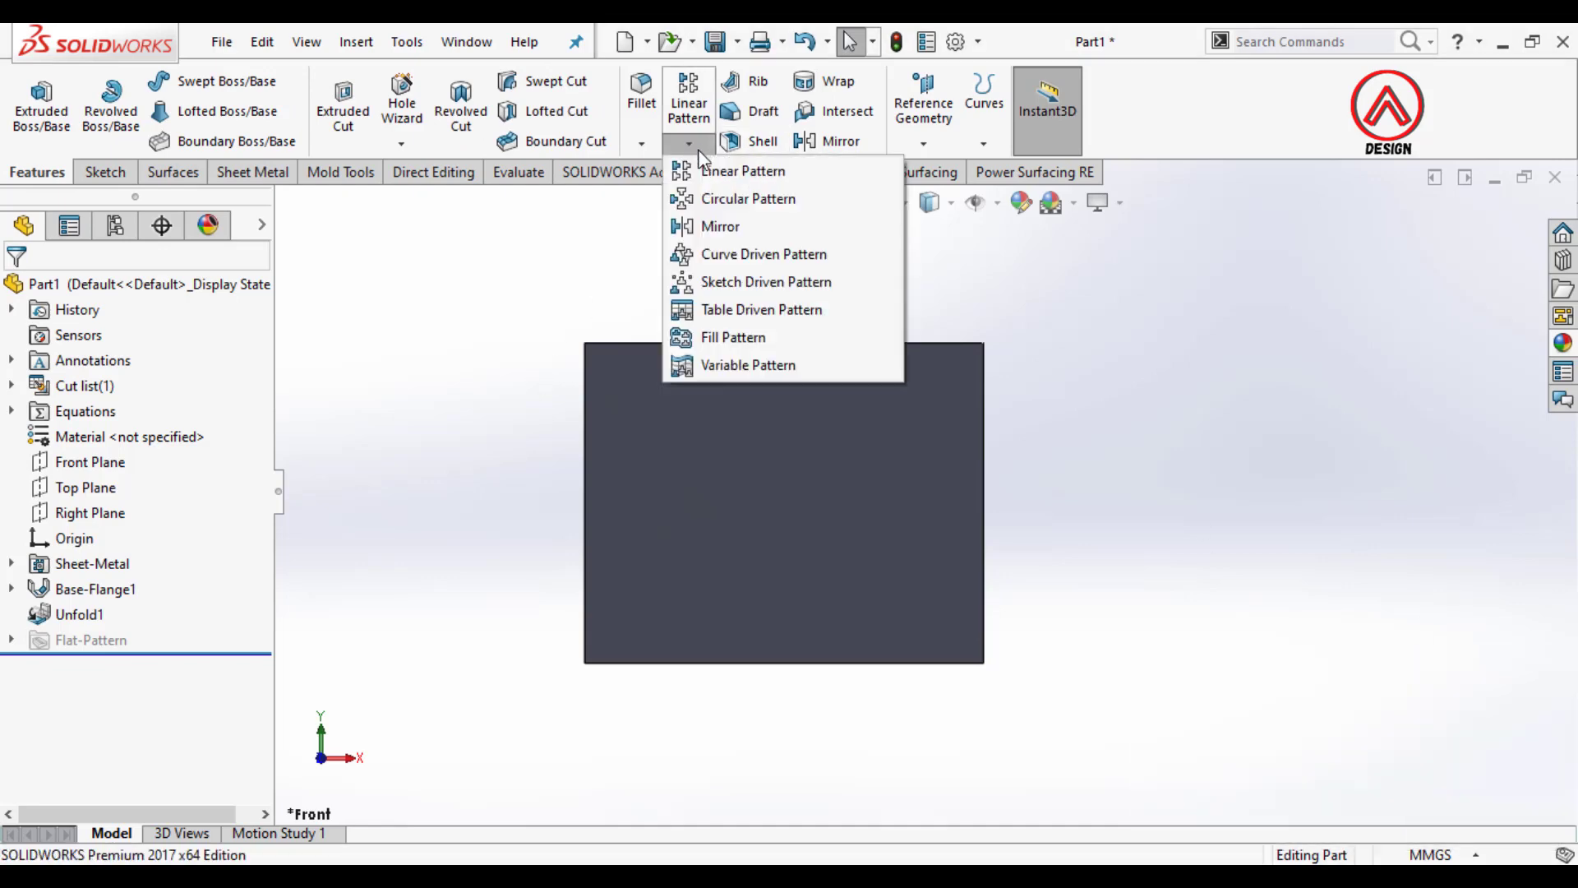
{"action": "left_click", "coordinate": [704, 344]}
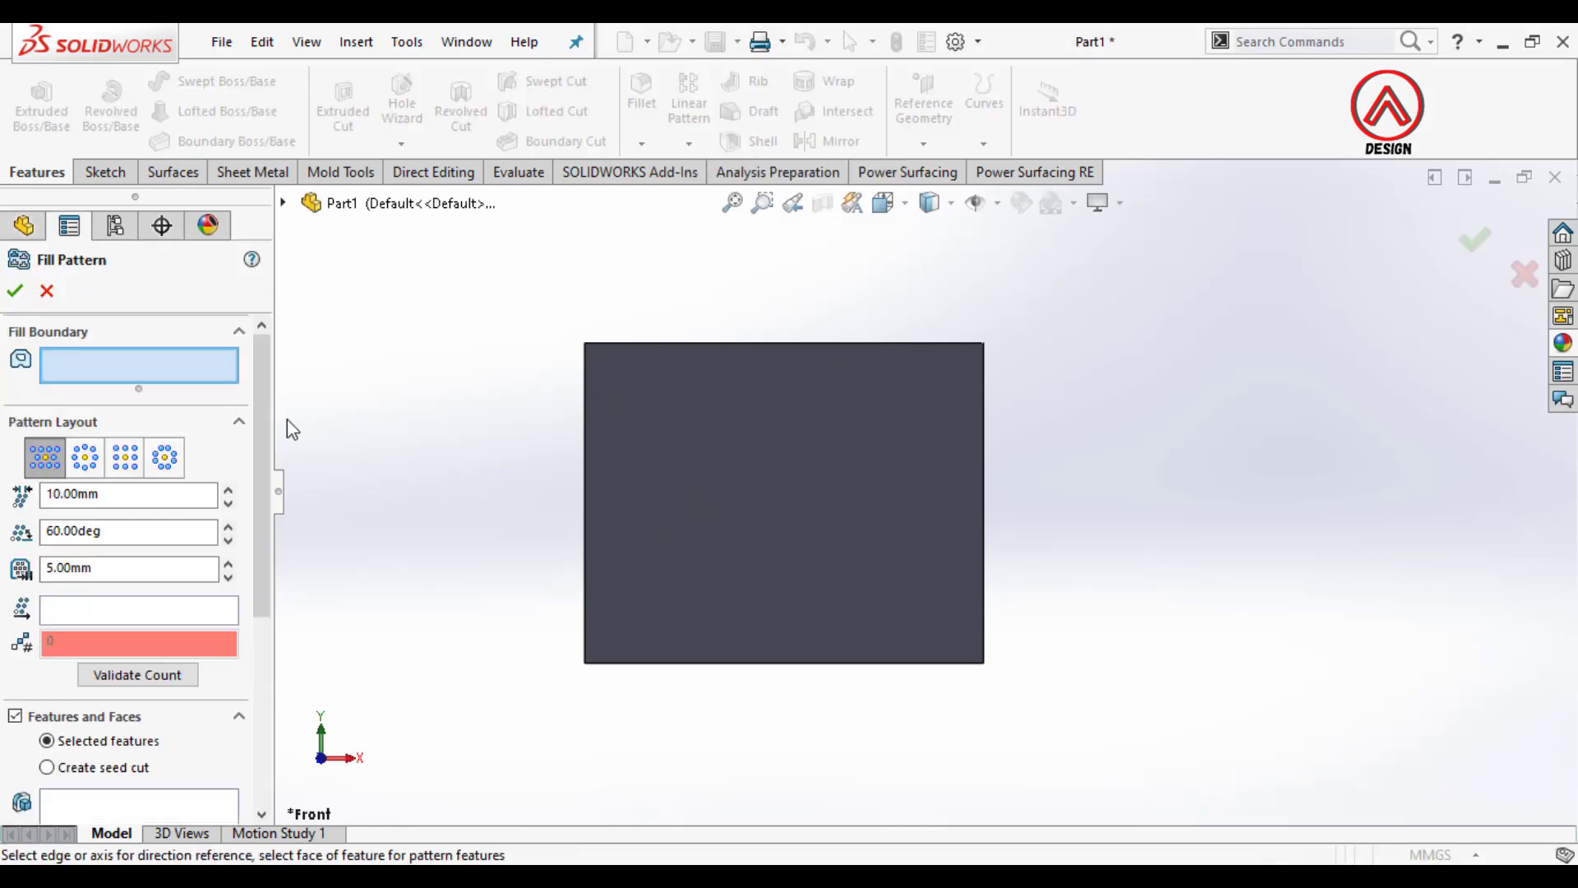
{"action": "left_click", "coordinate": [666, 391]}
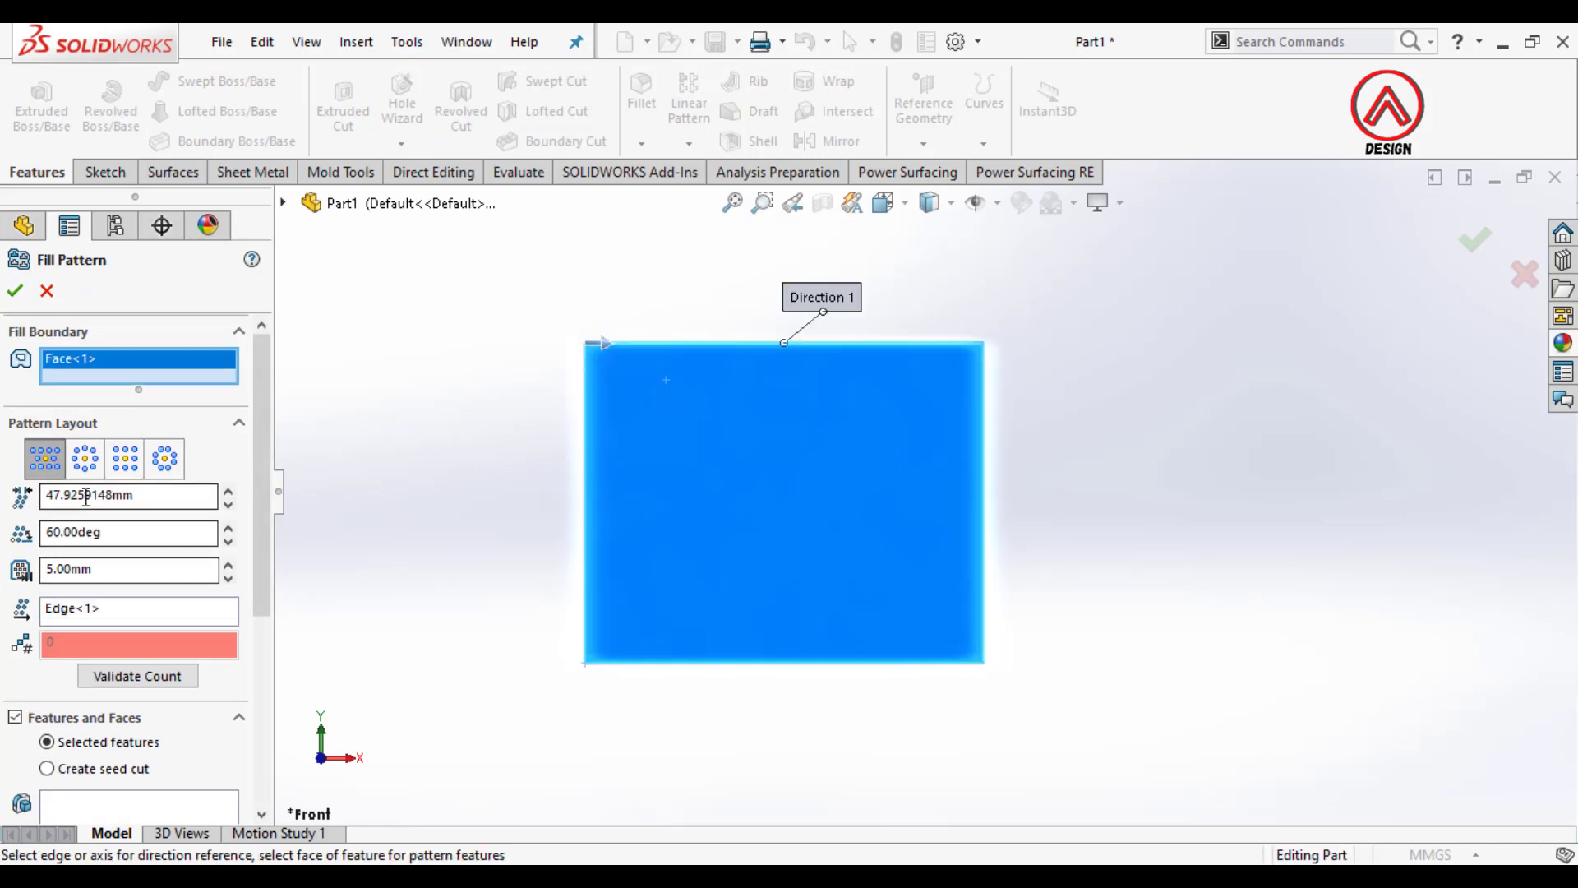
Step: Set the fill pattern's instance spacing to 15 mm and its margin to -45 mm
{"action": "double_click", "coordinate": [173, 498]}
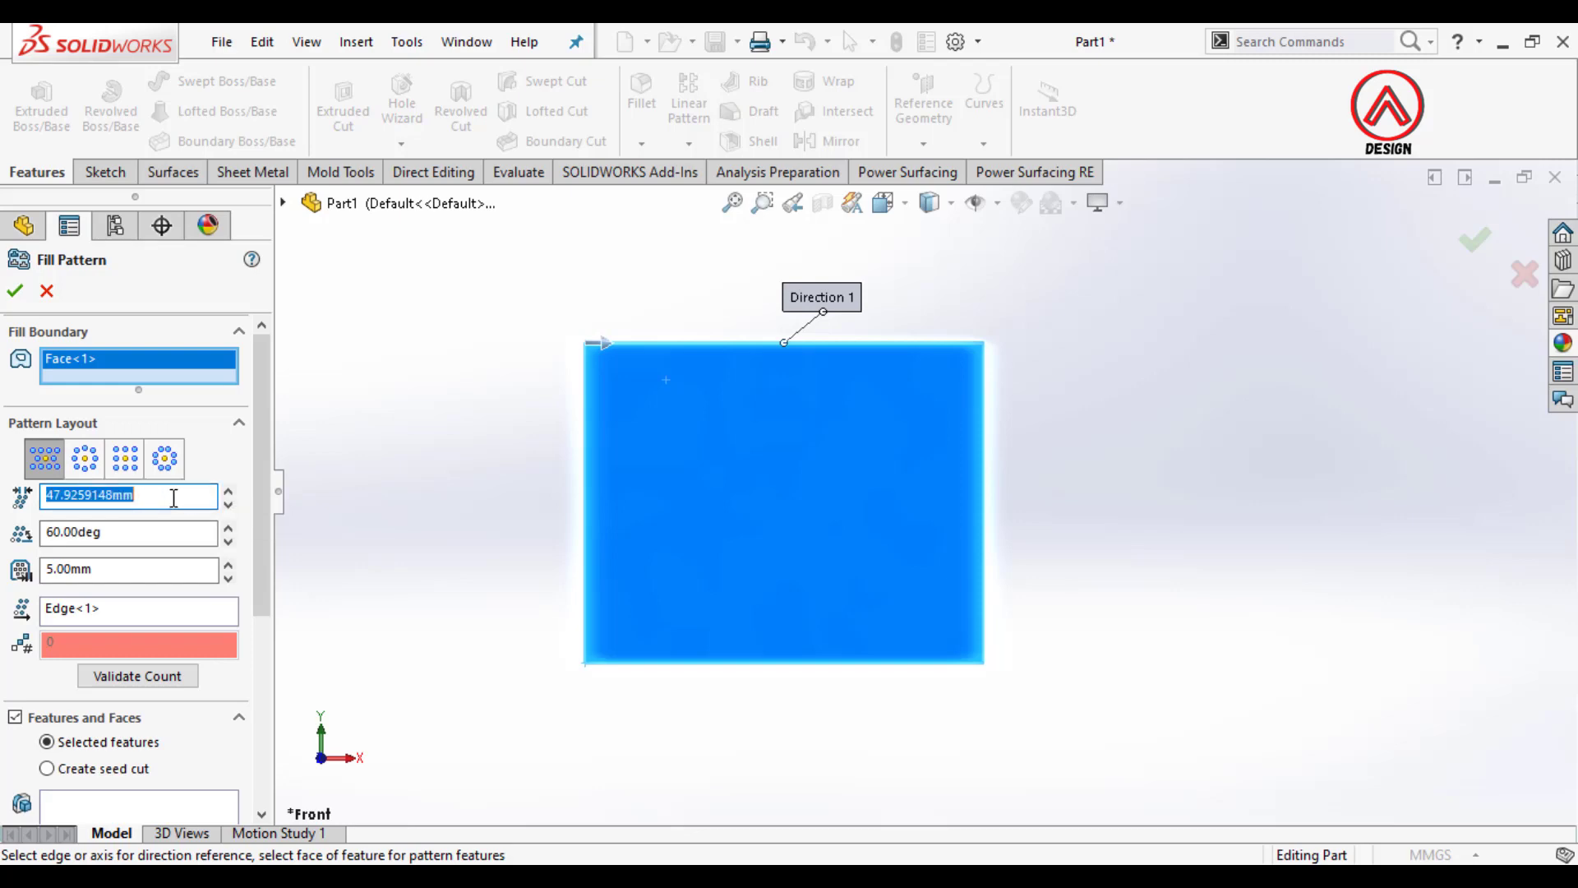
{"action": "type", "text": "15"}
{"action": "key", "text": "Tab"}
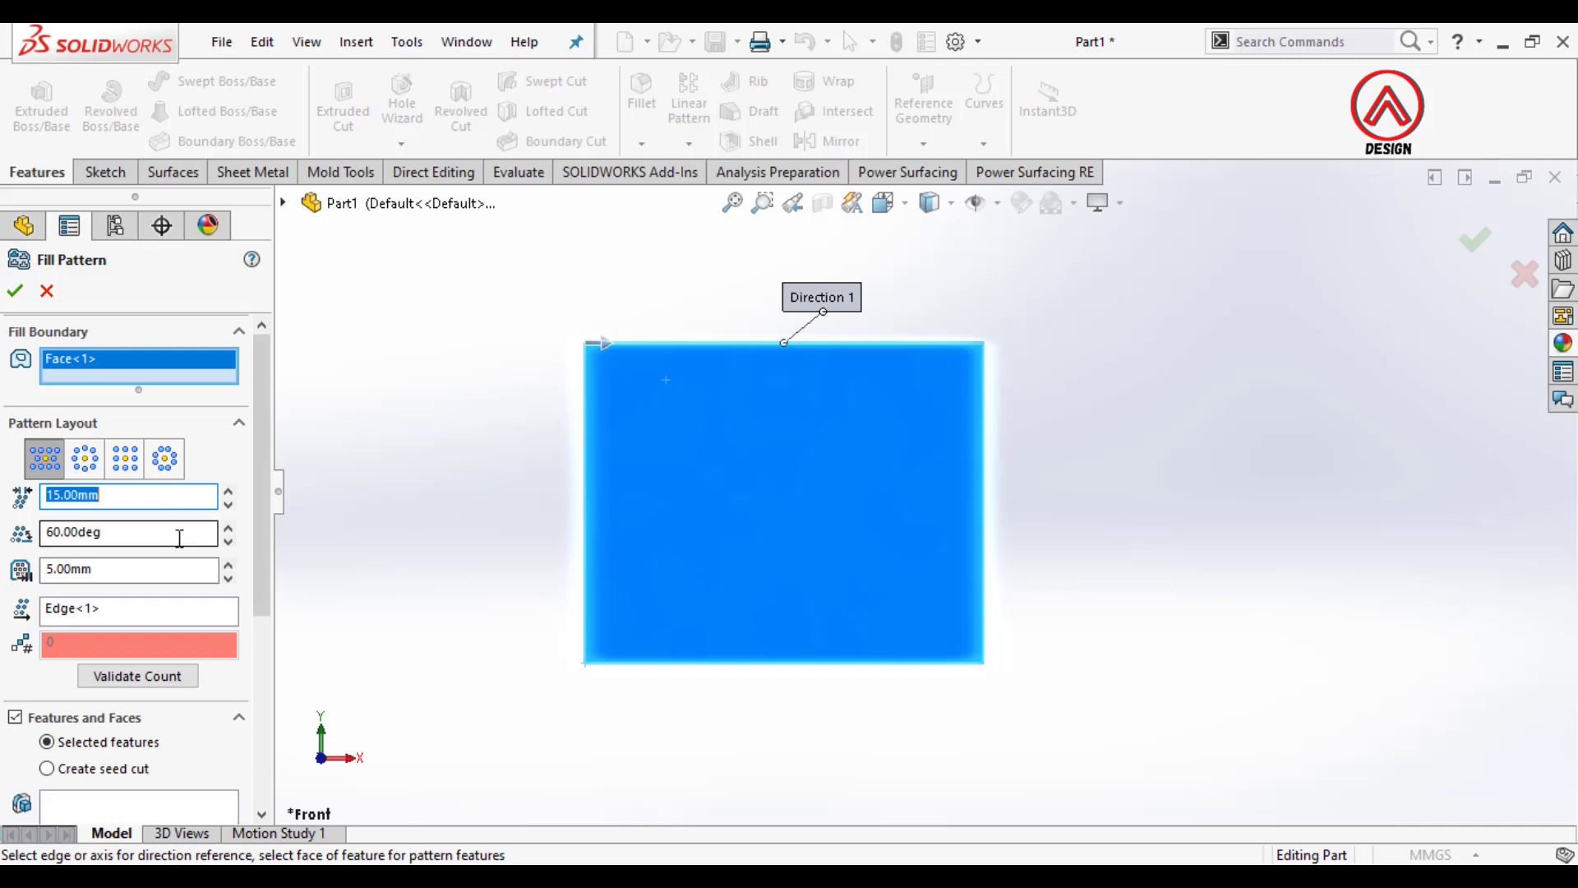
{"action": "left_click", "coordinate": [175, 538]}
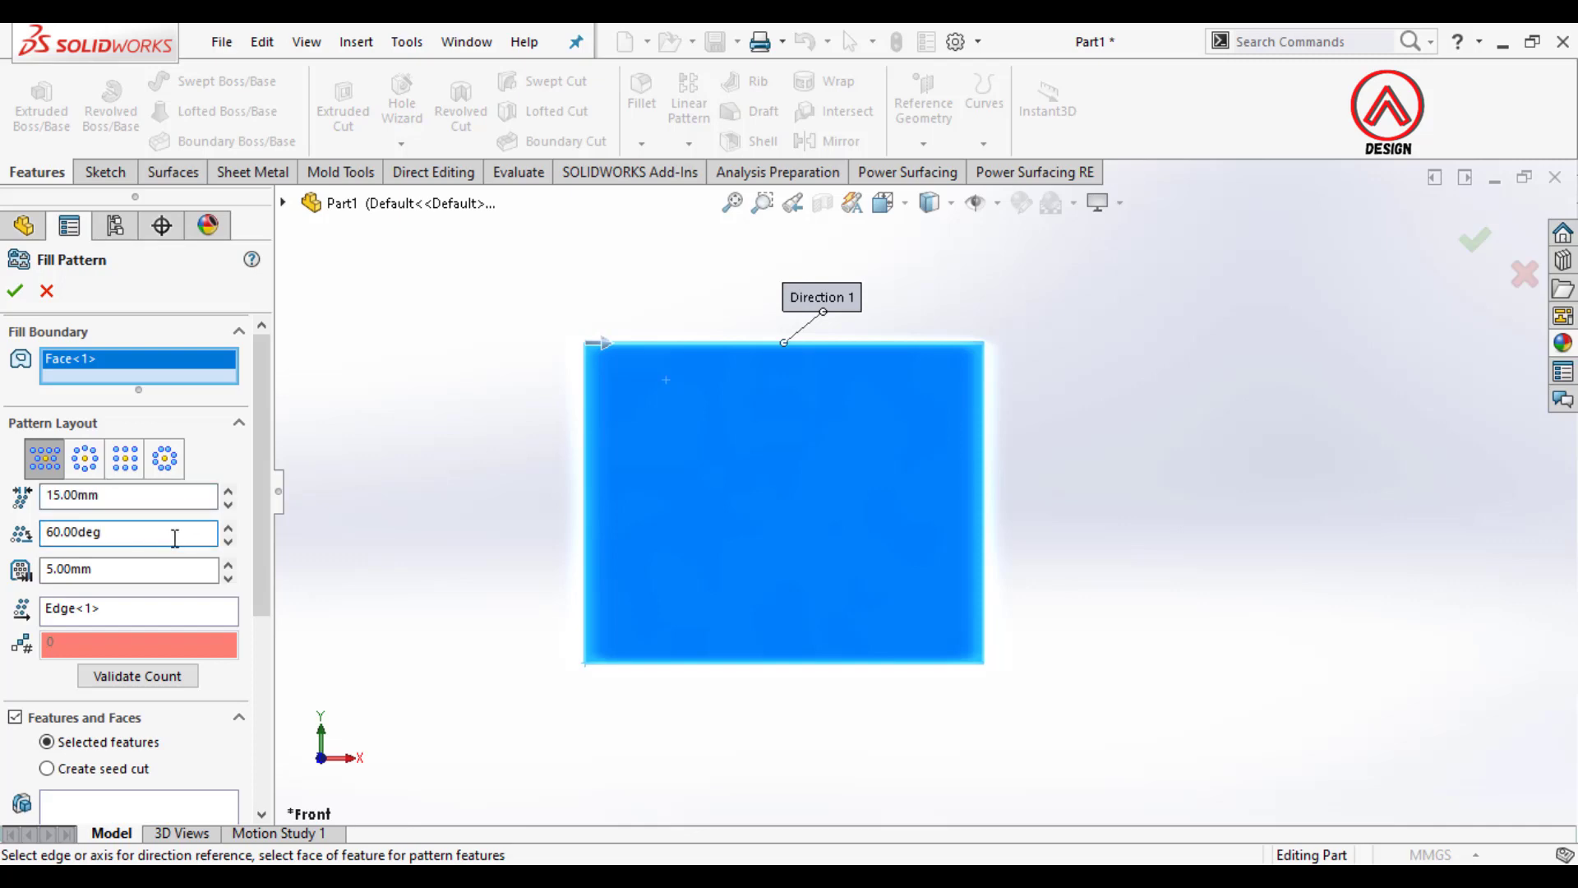
{"action": "double_click", "coordinate": [142, 574]}
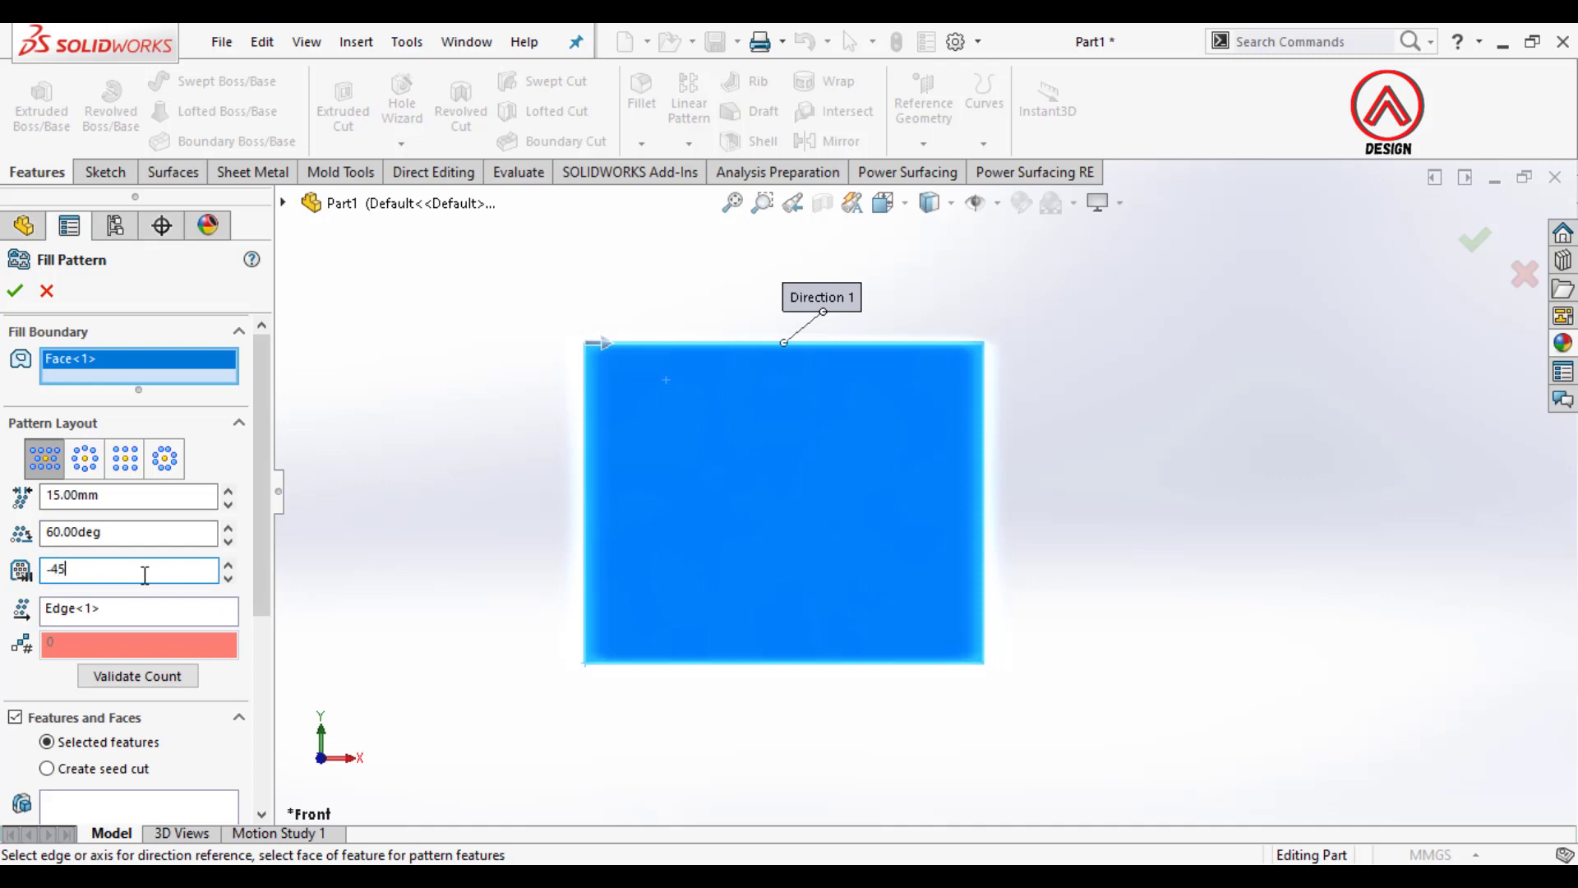
{"action": "key", "text": "Return"}
{"action": "scroll", "coordinate": [255, 662], "scroll_direction": "down", "scroll_amount": 2}
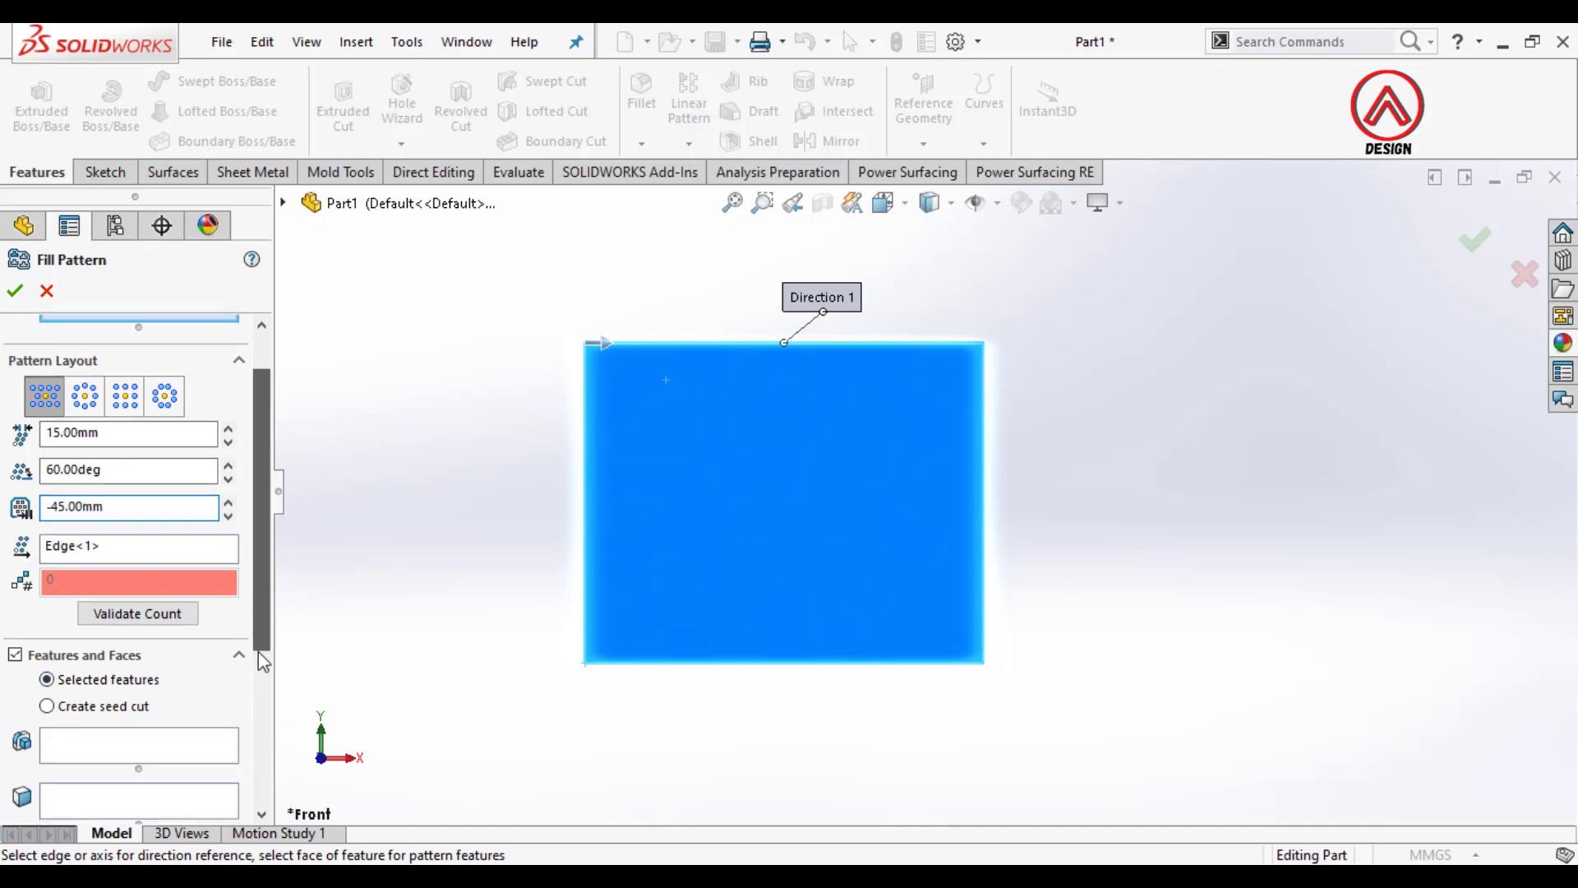
Step: Use a circular seed cut with a 10 mm diameter for the fill pattern and complete the feature
{"action": "left_click", "coordinate": [97, 649]}
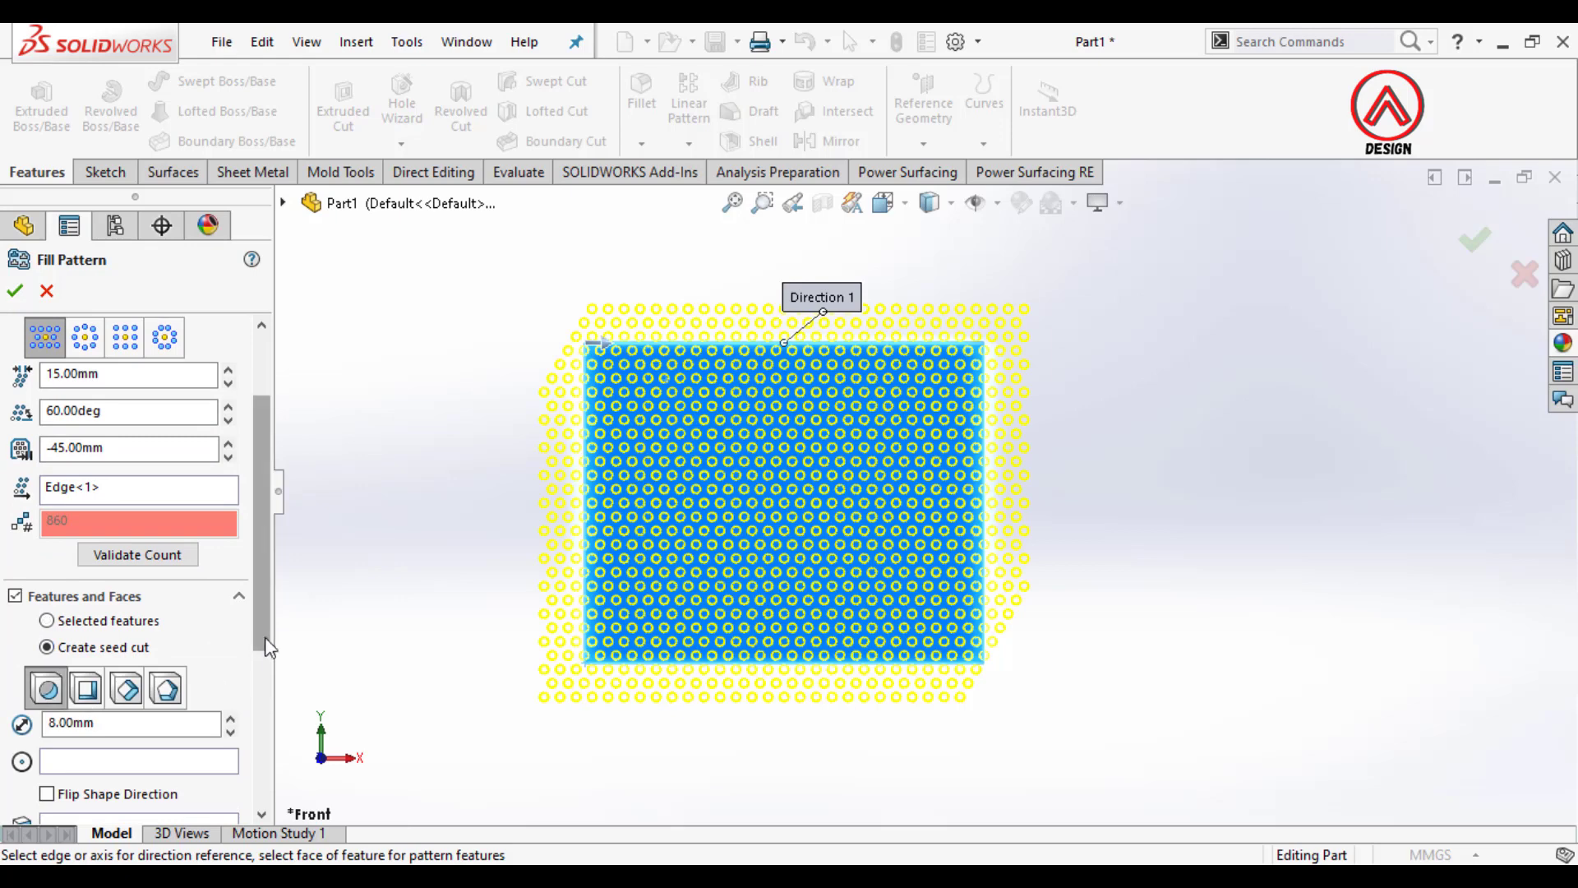
{"action": "scroll", "coordinate": [99, 649], "scroll_direction": "down", "scroll_amount": 2}
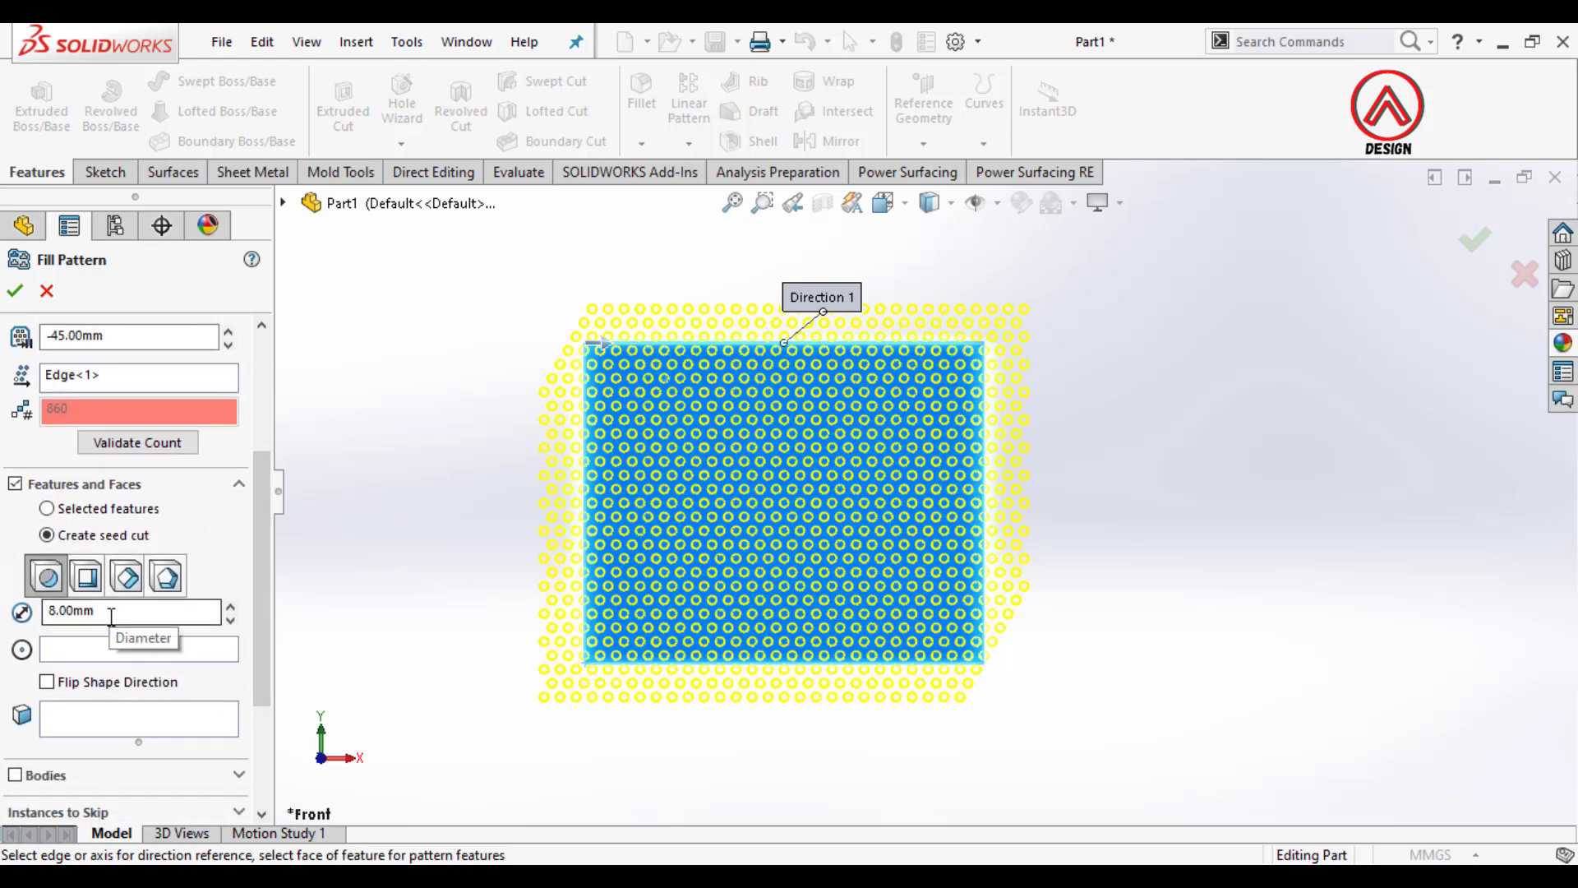
{"action": "double_click", "coordinate": [107, 612]}
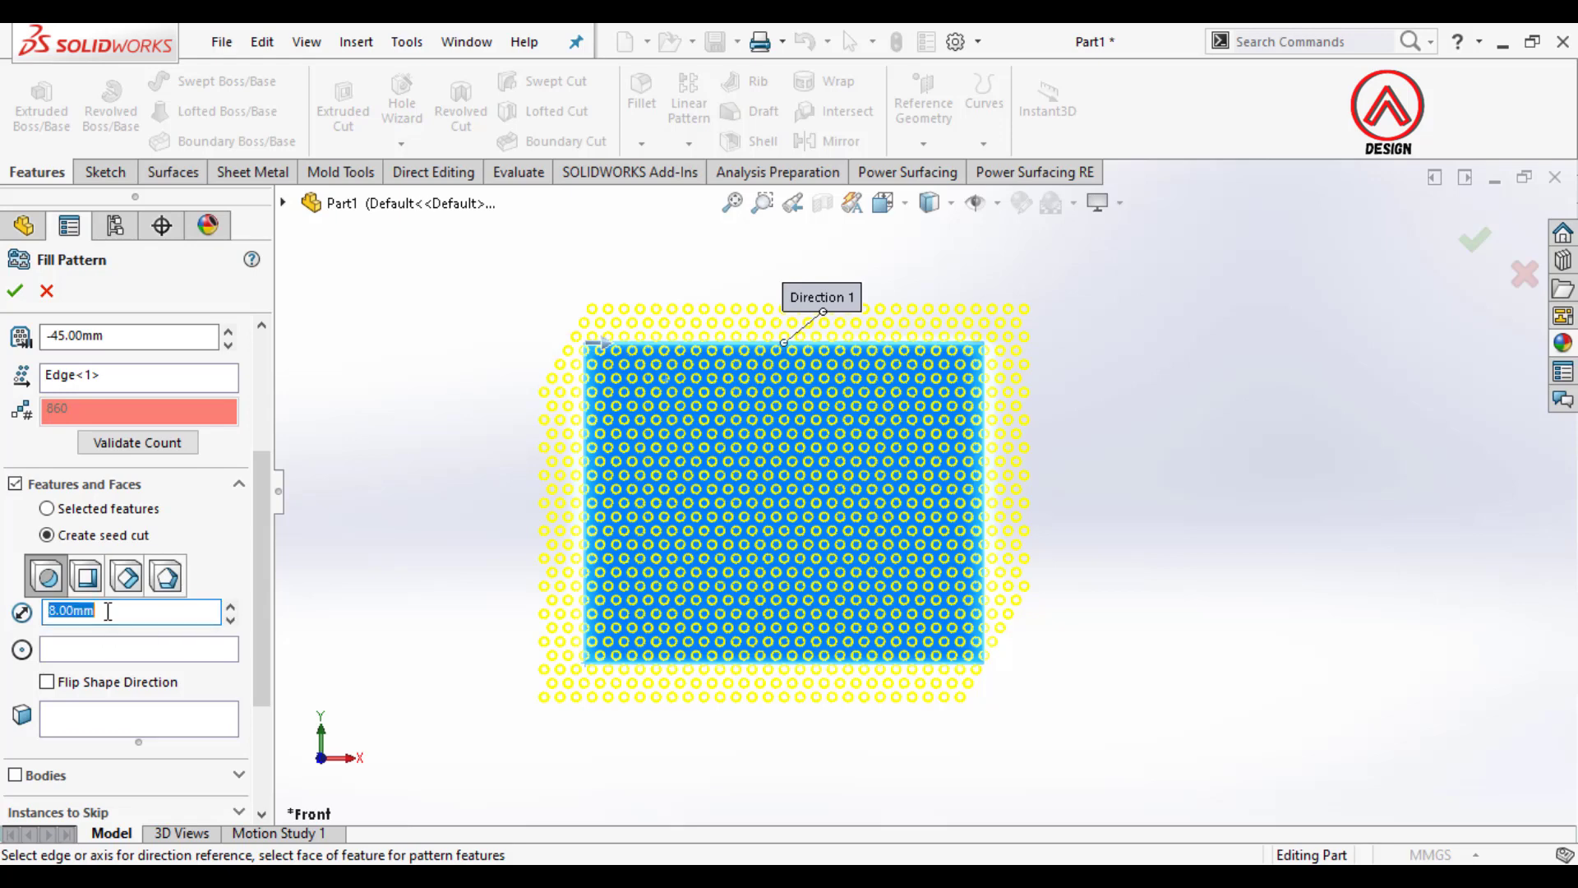
{"action": "key", "text": "Return"}
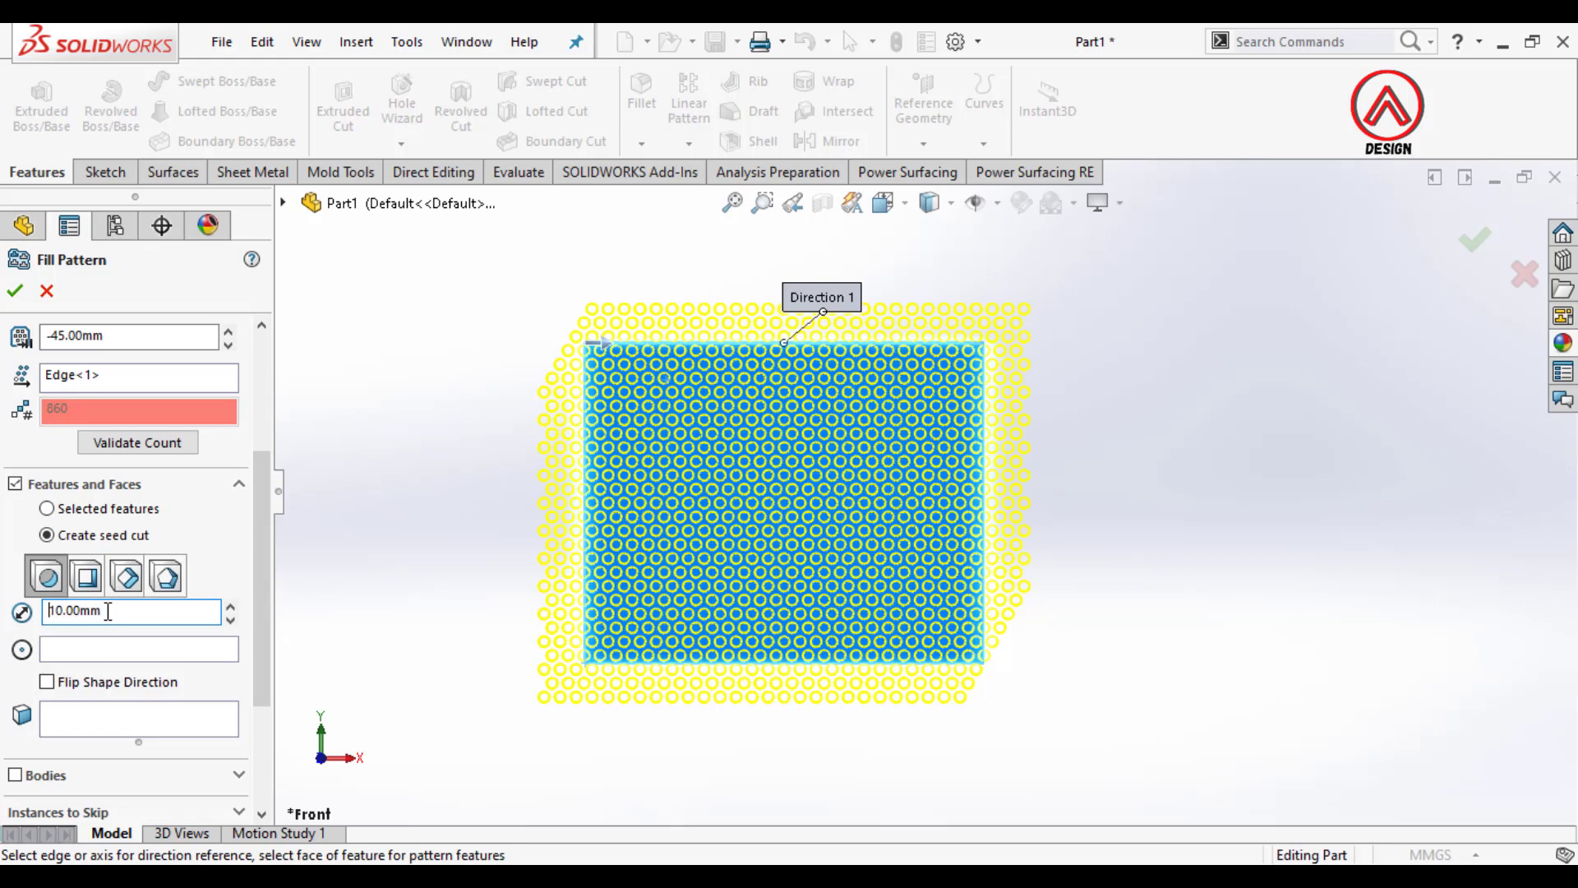
{"action": "scroll", "coordinate": [649, 345], "scroll_direction": "down", "scroll_amount": 3}
{"action": "scroll", "coordinate": [680, 388], "scroll_direction": "down", "scroll_amount": 2}
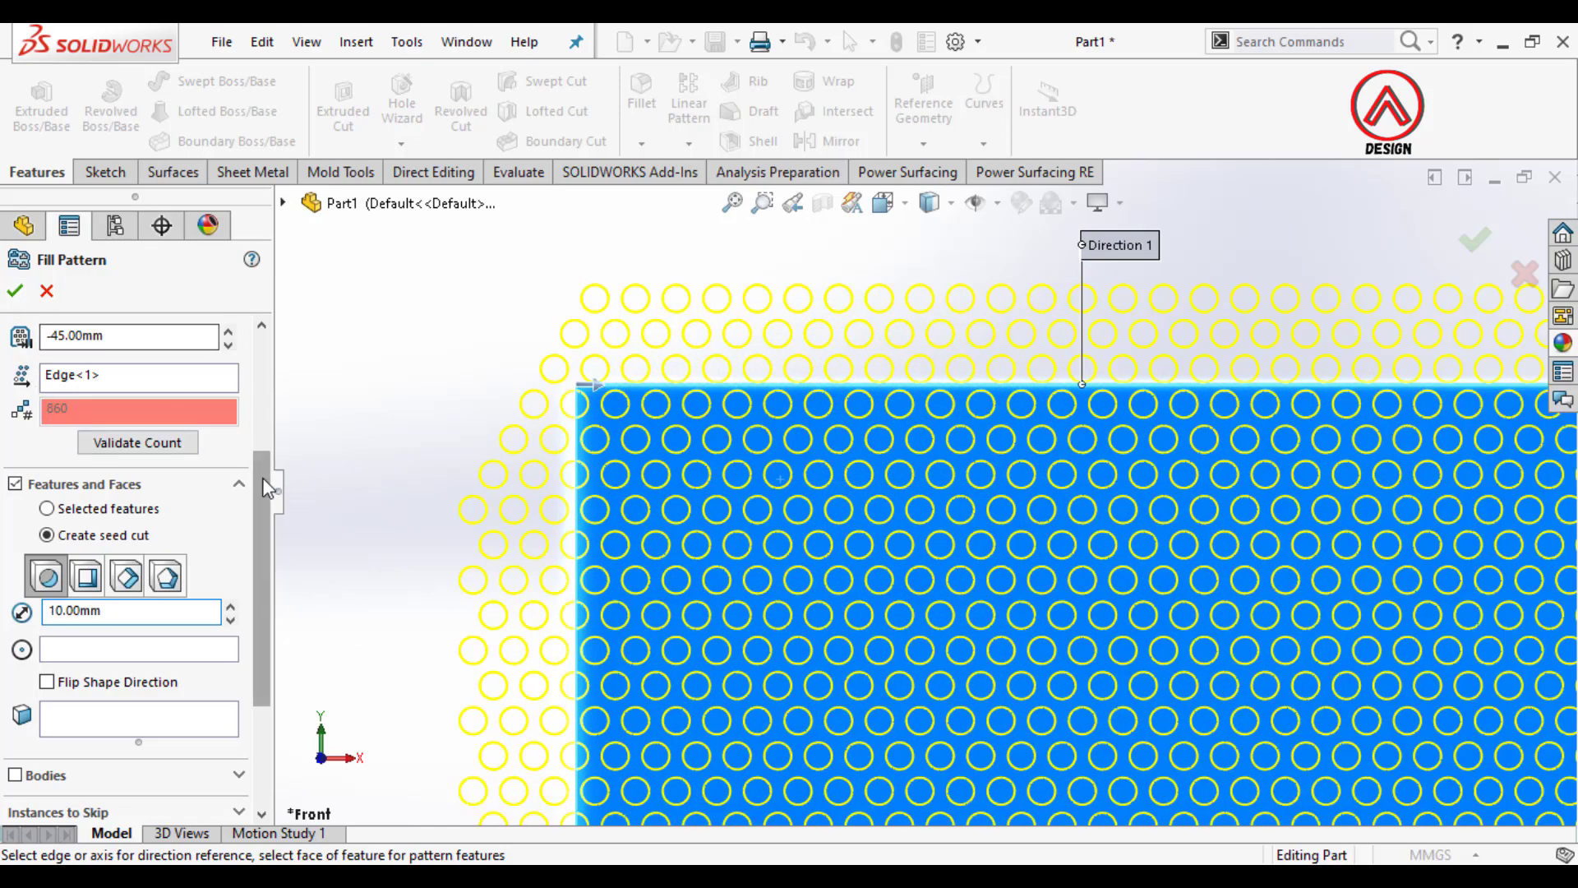
{"action": "left_click_drag", "start_coordinate": [264, 483], "coordinate": [263, 365]}
{"action": "scroll", "coordinate": [934, 520], "scroll_direction": "up", "scroll_amount": 4}
{"action": "scroll", "coordinate": [1113, 631], "scroll_direction": "up", "scroll_amount": 1}
{"action": "scroll", "coordinate": [1114, 636], "scroll_direction": "down", "scroll_amount": 1}
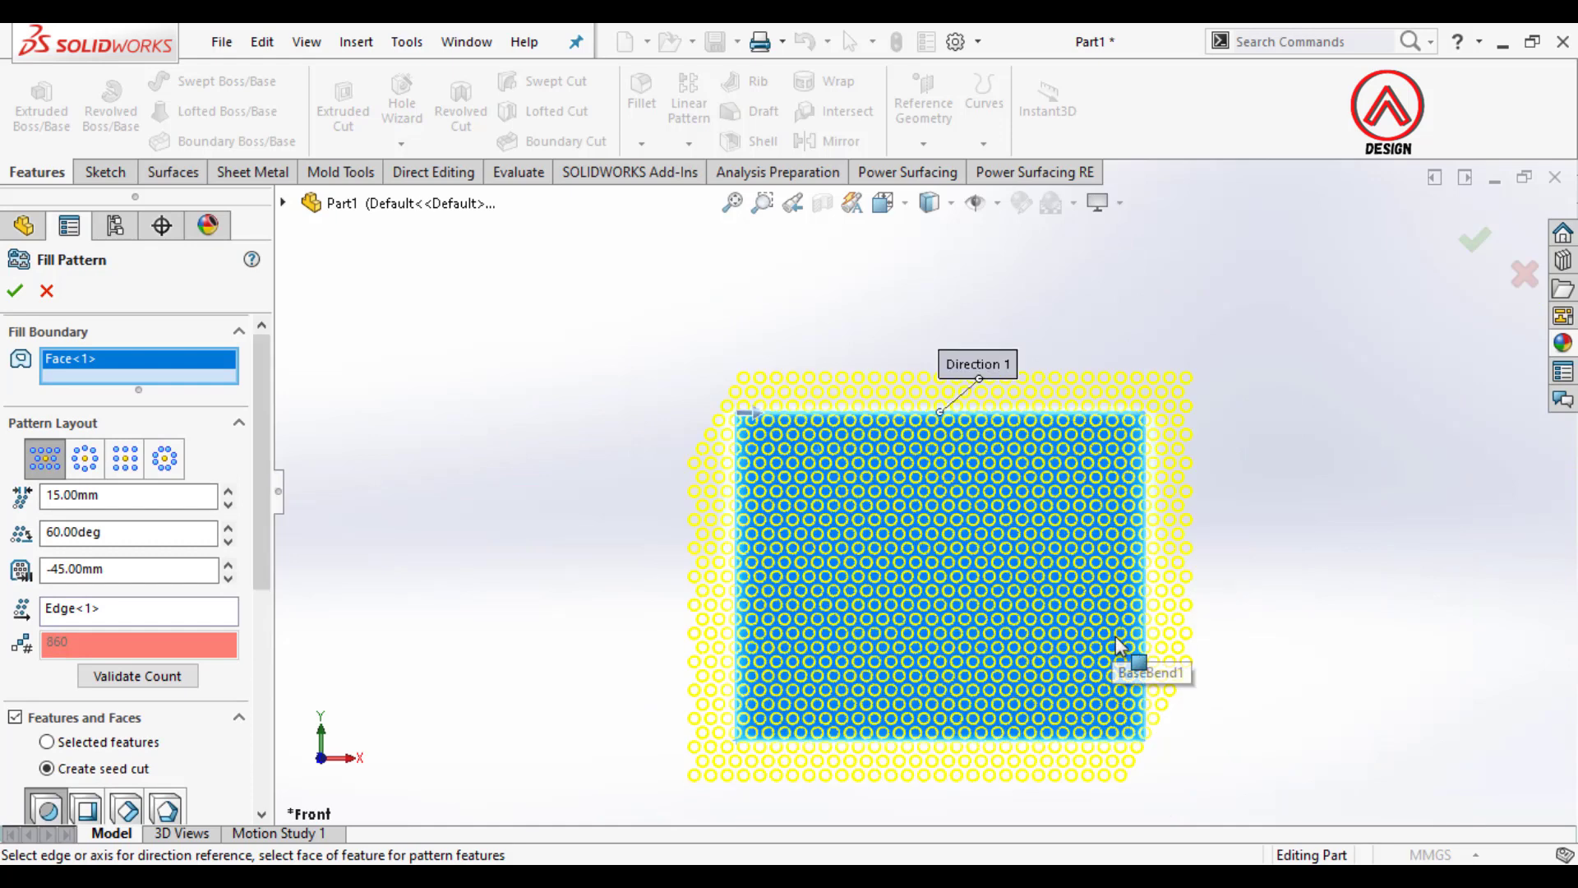
{"action": "scroll", "coordinate": [1038, 730], "scroll_direction": "down", "scroll_amount": 1}
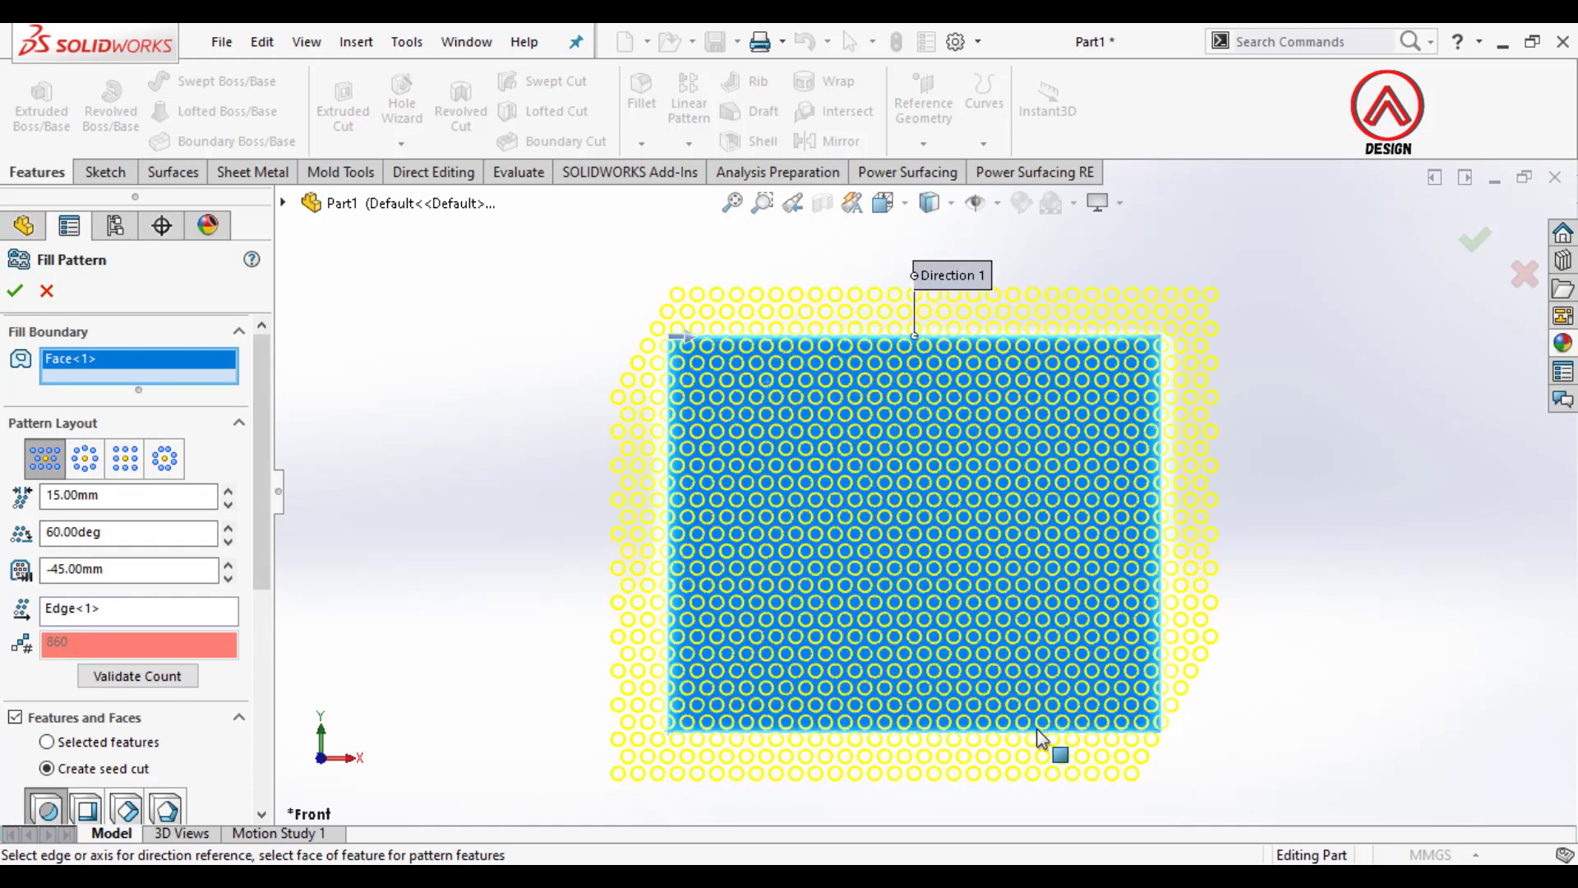
{"action": "left_click", "coordinate": [15, 290]}
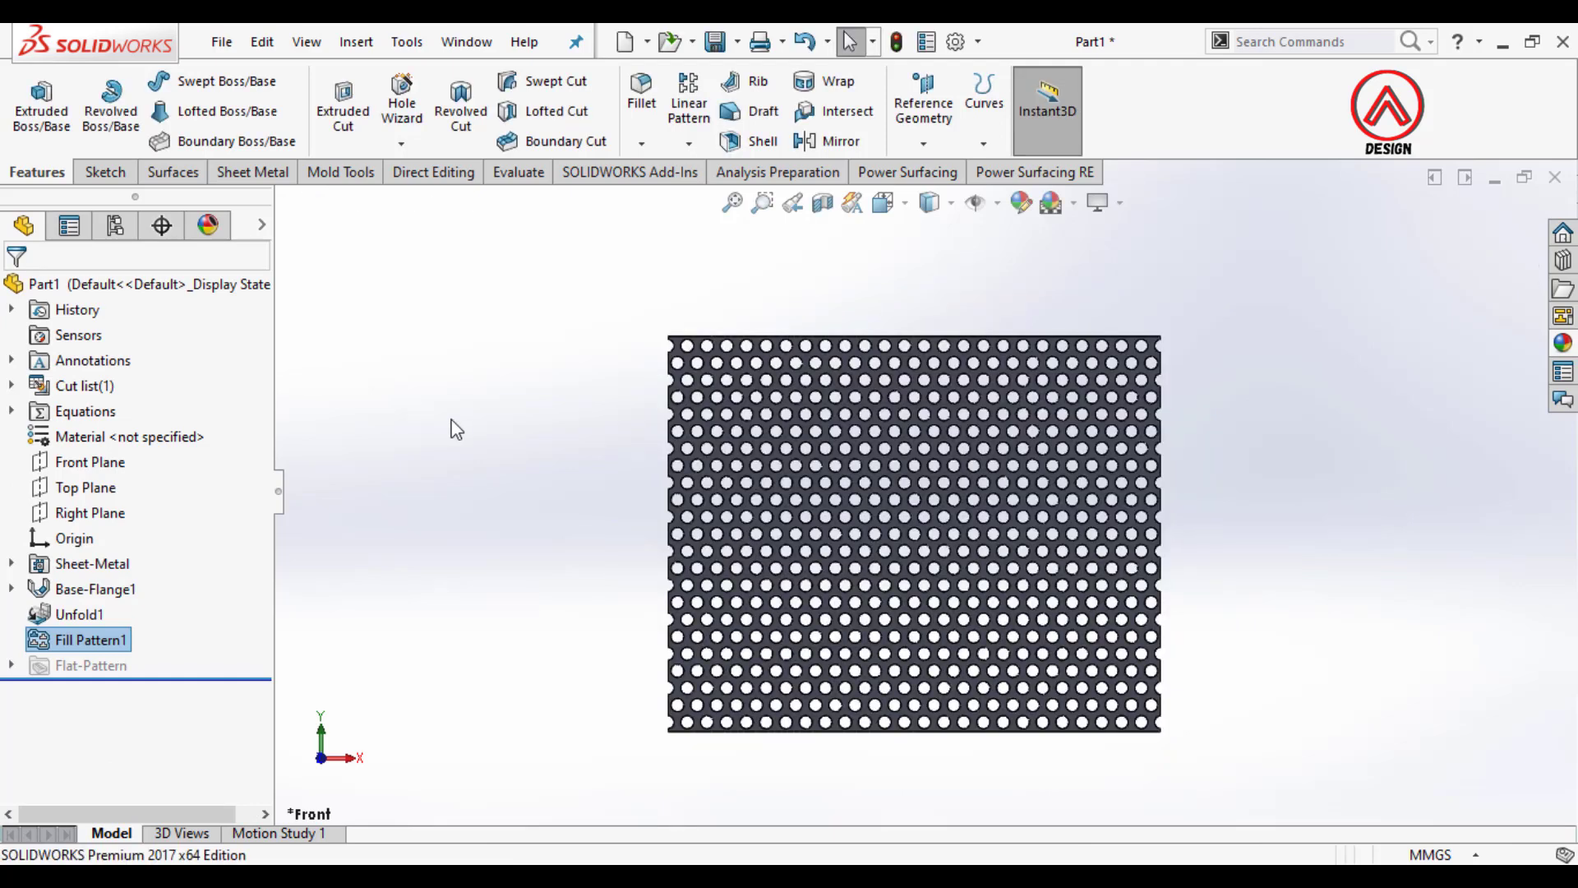
Step: Fold the base bend of the perforated sheet back into a cylinder, keeping the preselected edge fixed
{"action": "left_click", "coordinate": [455, 428]}
{"action": "left_click", "coordinate": [246, 173]}
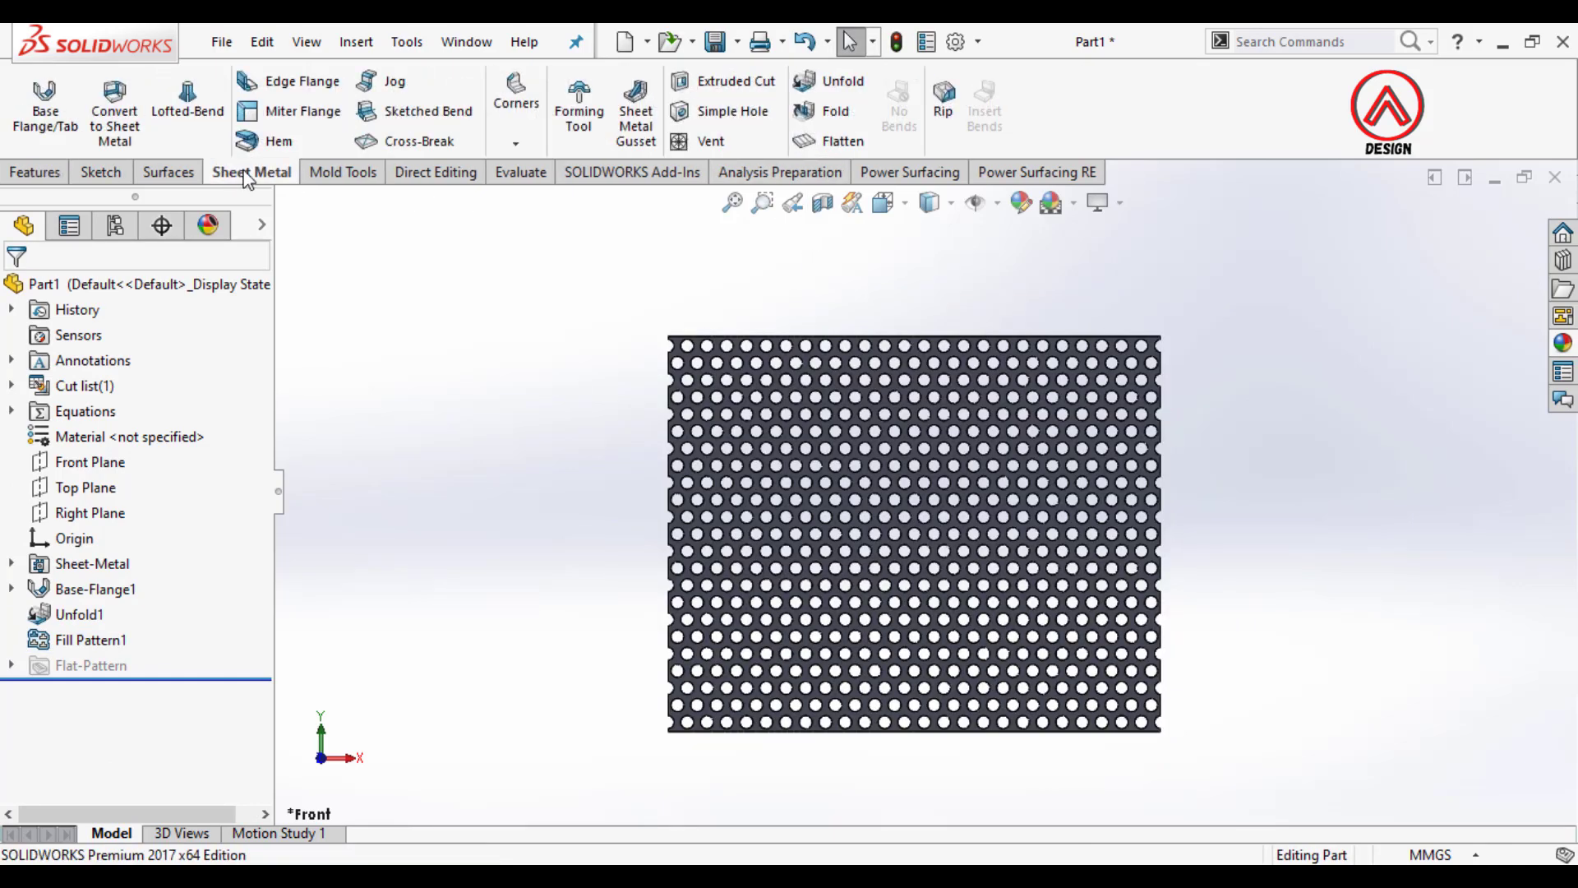
{"action": "left_click", "coordinate": [834, 113]}
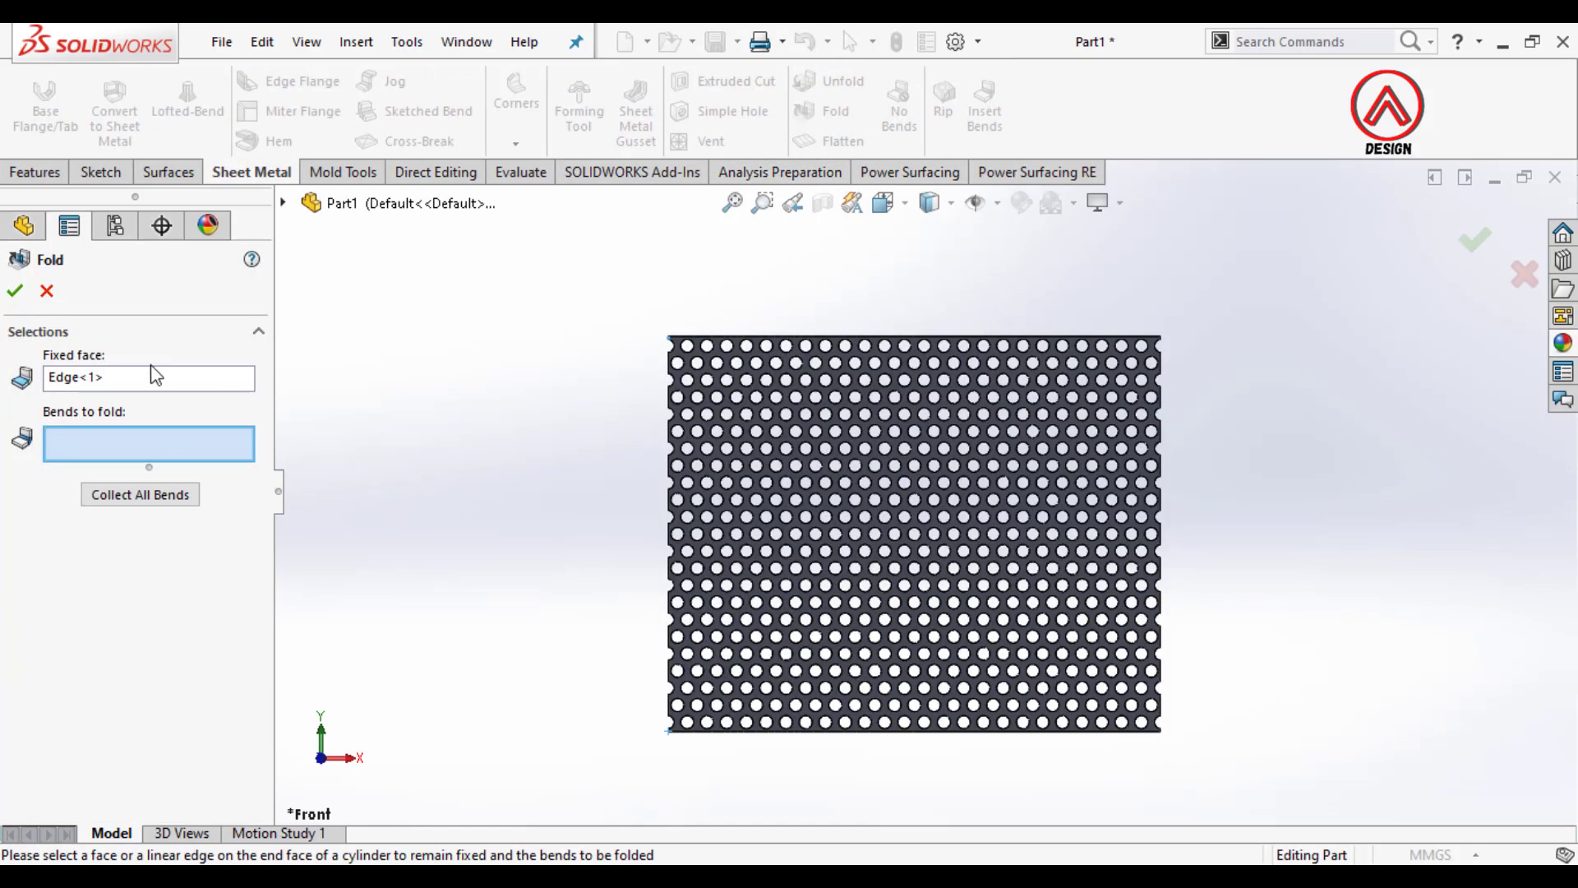
{"action": "scroll", "coordinate": [699, 394], "scroll_direction": "up", "scroll_amount": 3}
{"action": "left_click", "coordinate": [744, 392]}
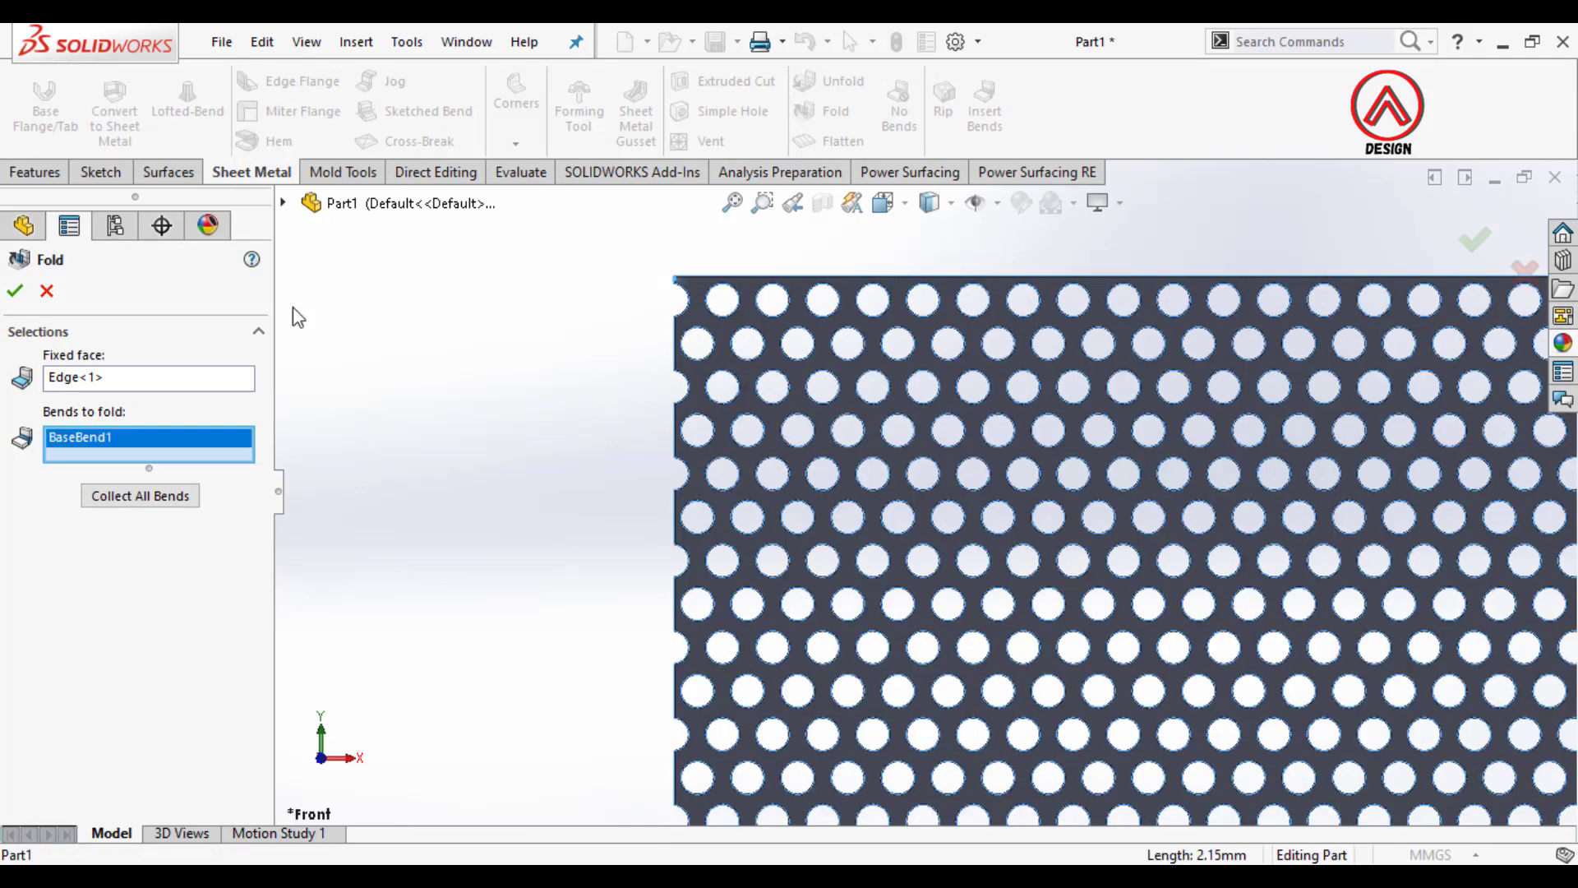
{"action": "left_click", "coordinate": [14, 293]}
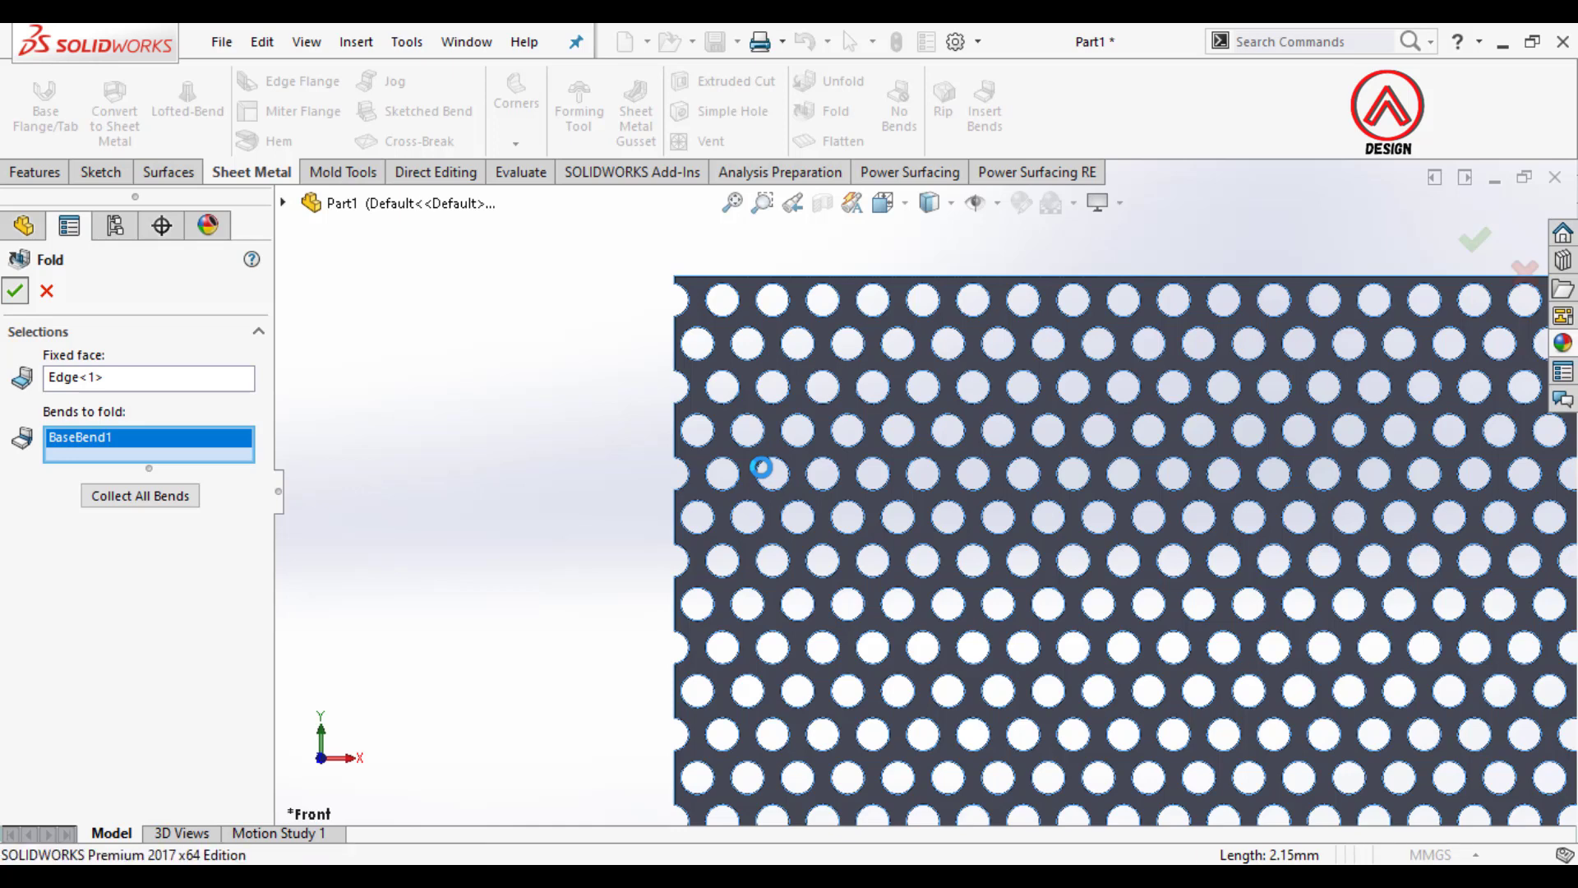
{"action": "key", "text": "Return"}
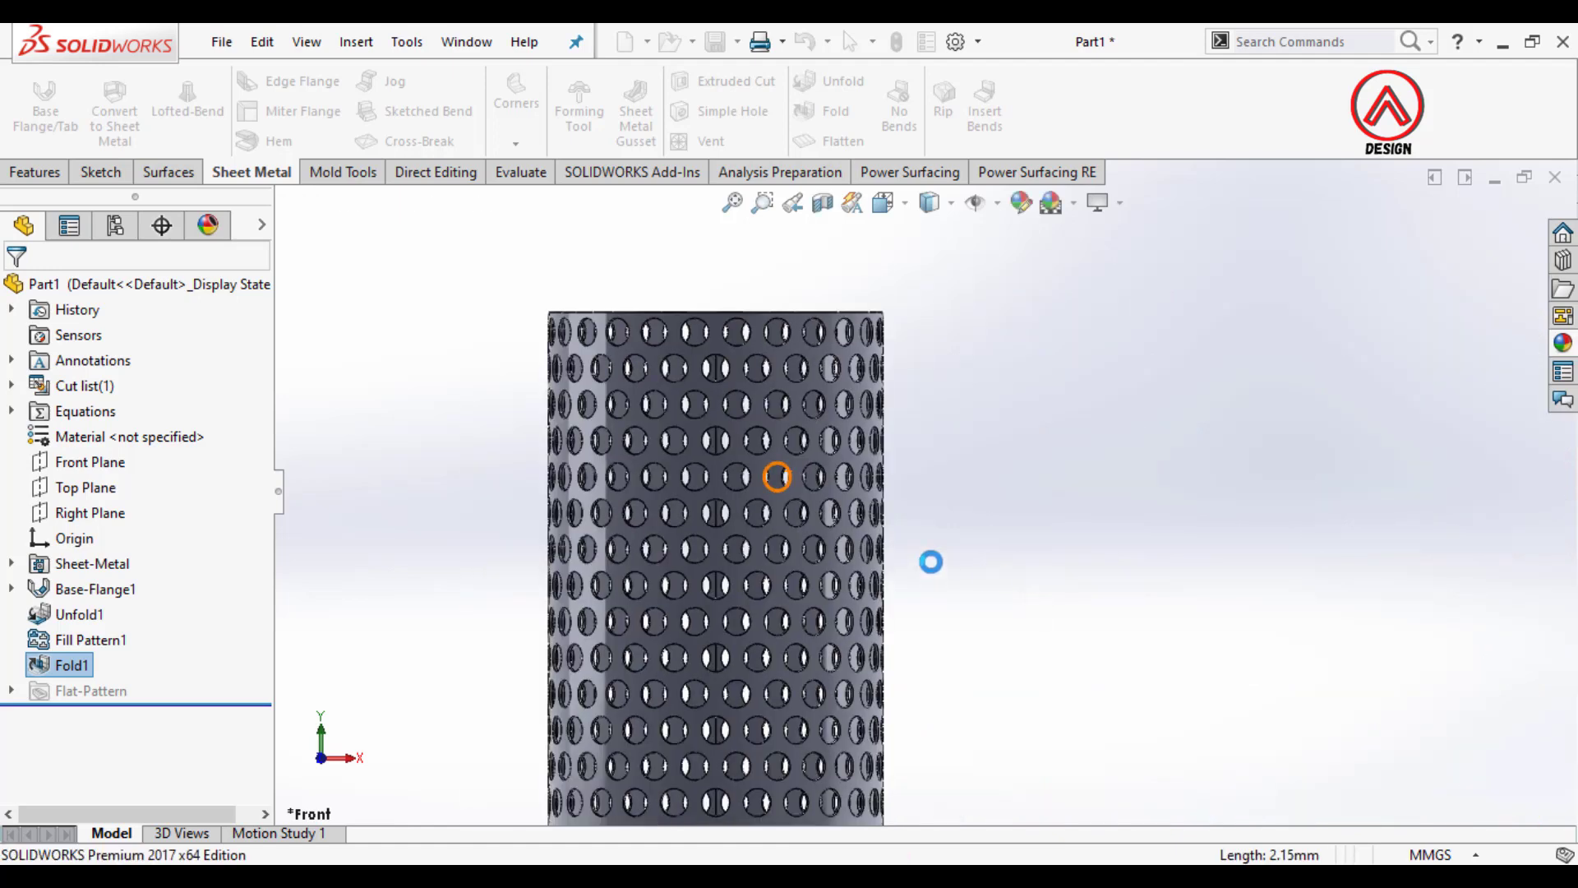
Step: Examine the folded perforated tube from the side and from above, checking the holes around its surface
{"action": "scroll", "coordinate": [932, 561], "scroll_direction": "up", "scroll_amount": 5}
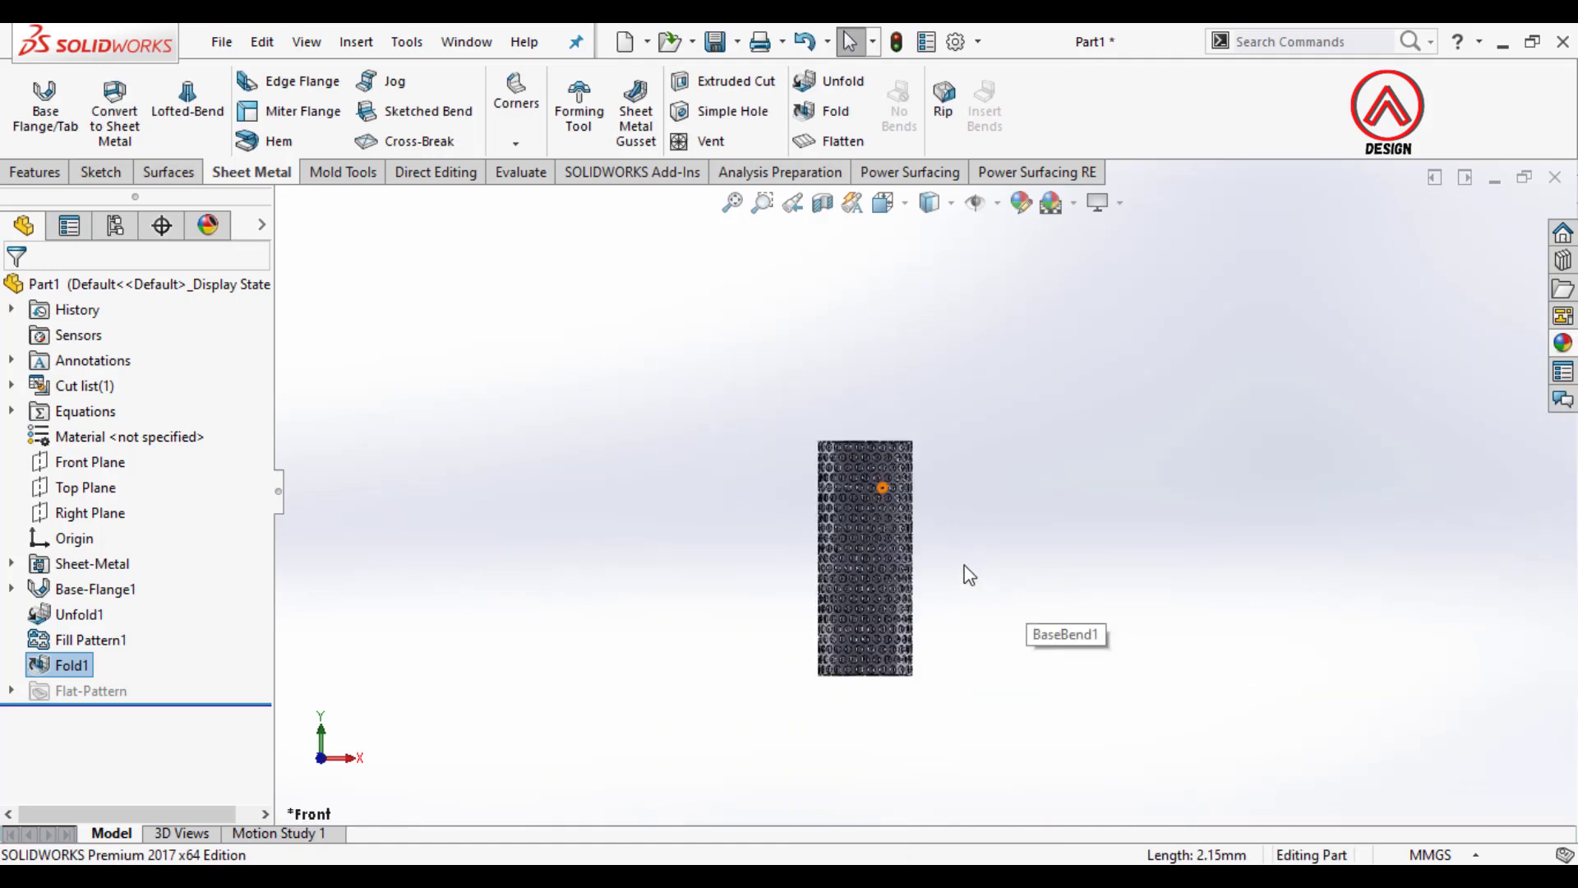
{"action": "scroll", "coordinate": [884, 539], "scroll_direction": "down", "scroll_amount": 3}
{"action": "middle_click_drag", "start_coordinate": [885, 539], "coordinate": [729, 641]}
{"action": "scroll", "coordinate": [921, 617], "scroll_direction": "up", "scroll_amount": 2}
{"action": "scroll", "coordinate": [920, 656], "scroll_direction": "down", "scroll_amount": 5}
{"action": "middle_click_drag", "start_coordinate": [855, 618], "coordinate": [879, 658]}
{"action": "scroll", "coordinate": [727, 526], "scroll_direction": "up", "scroll_amount": 5}
{"action": "scroll", "coordinate": [840, 436], "scroll_direction": "down", "scroll_amount": 3}
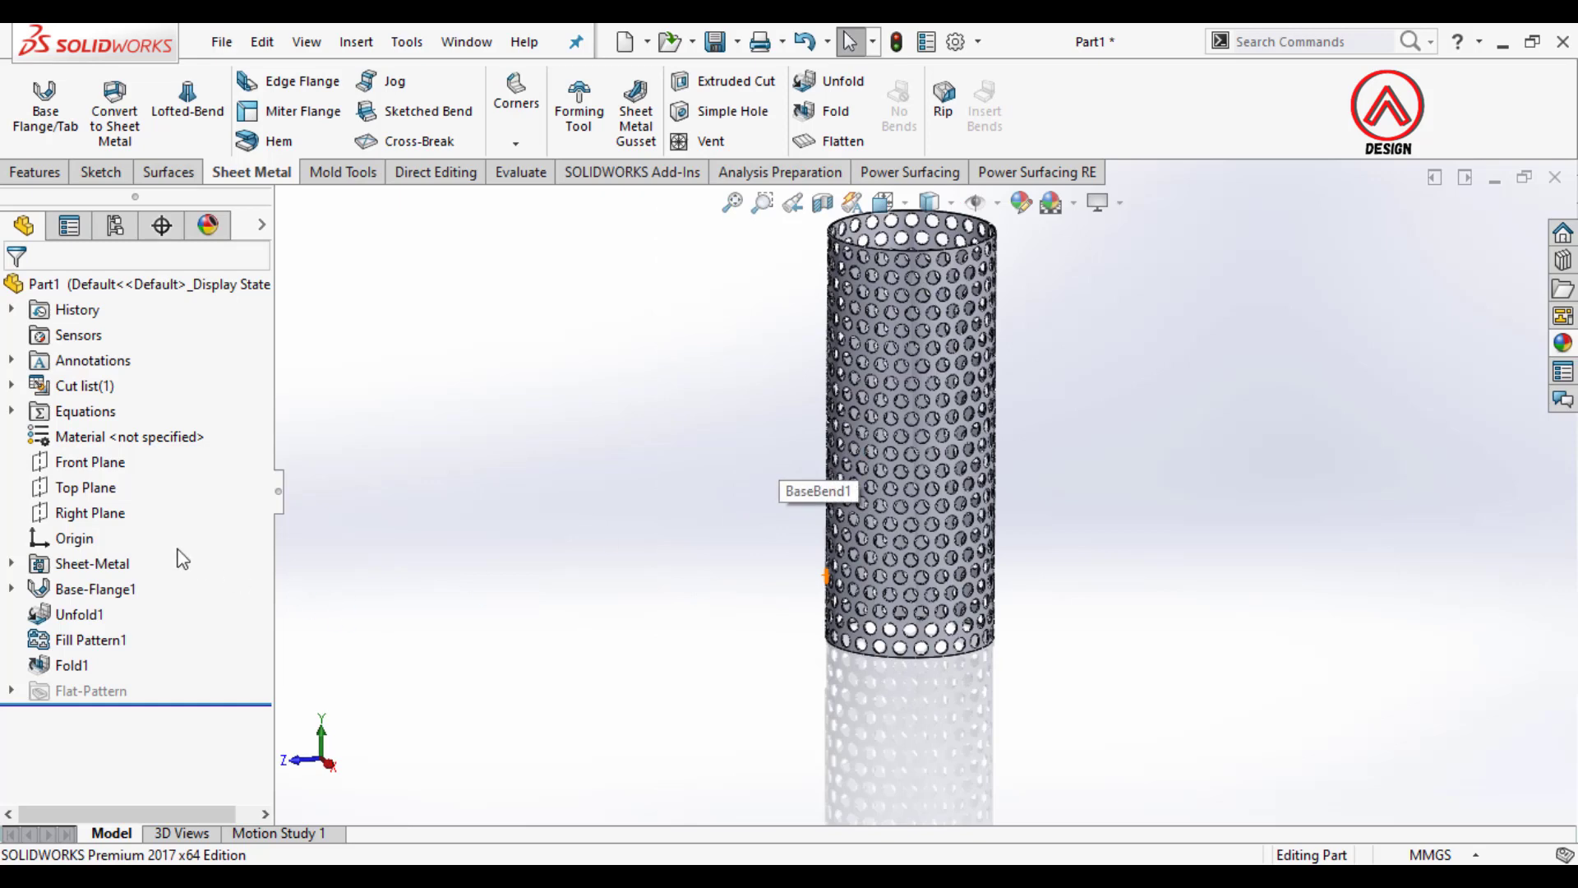
Step: Sketch a circle centred on the origin on the Top Plane and dimension its diameter to 120 mm
{"action": "left_click", "coordinate": [89, 487]}
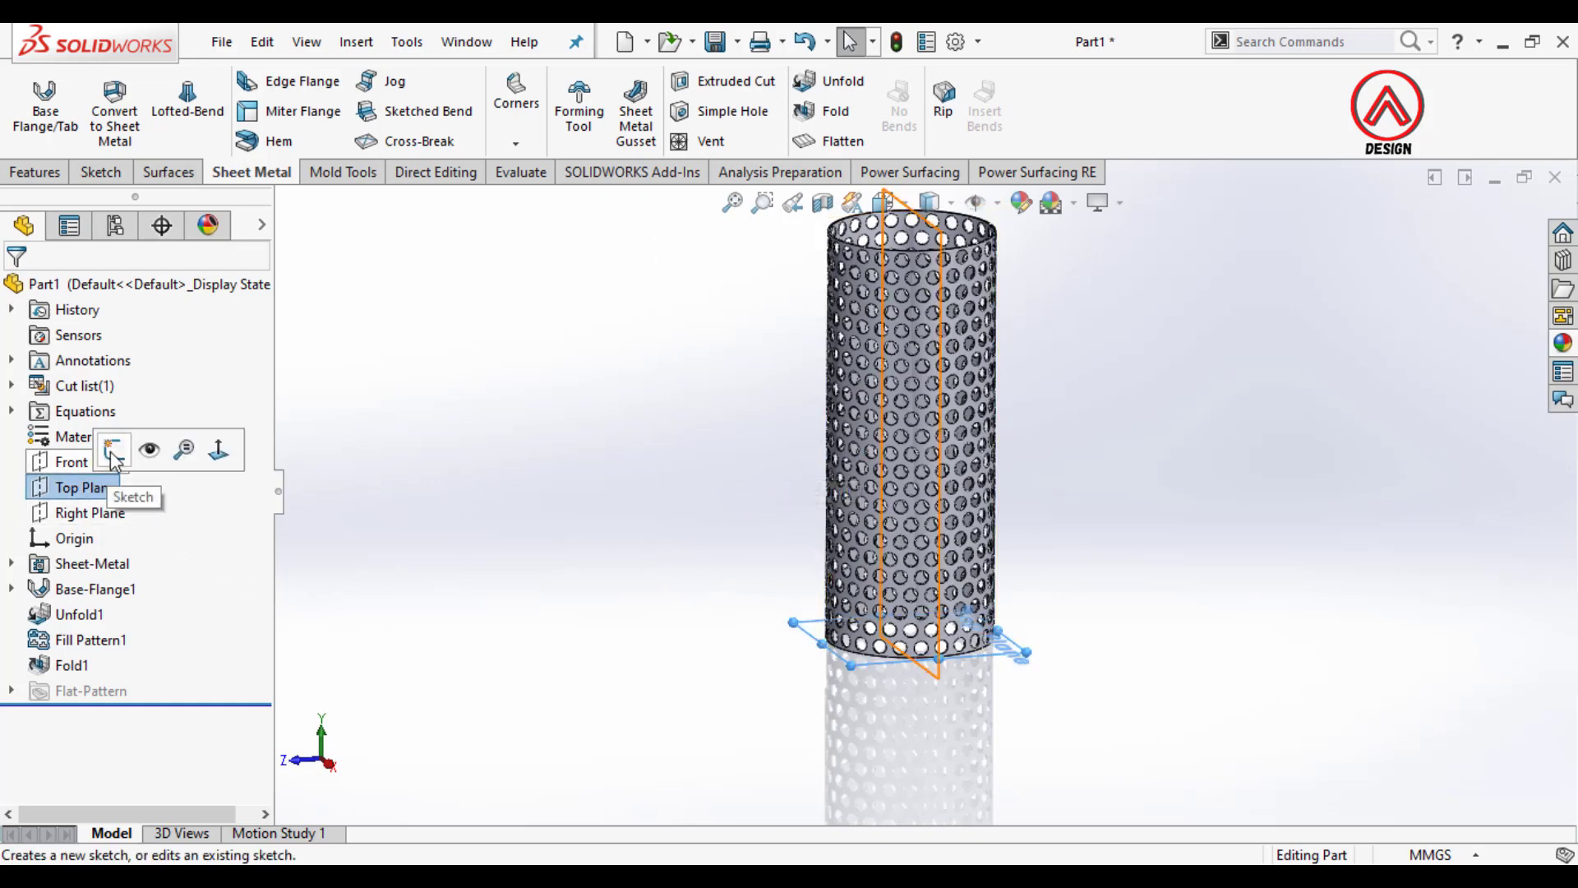
{"action": "left_click", "coordinate": [116, 454]}
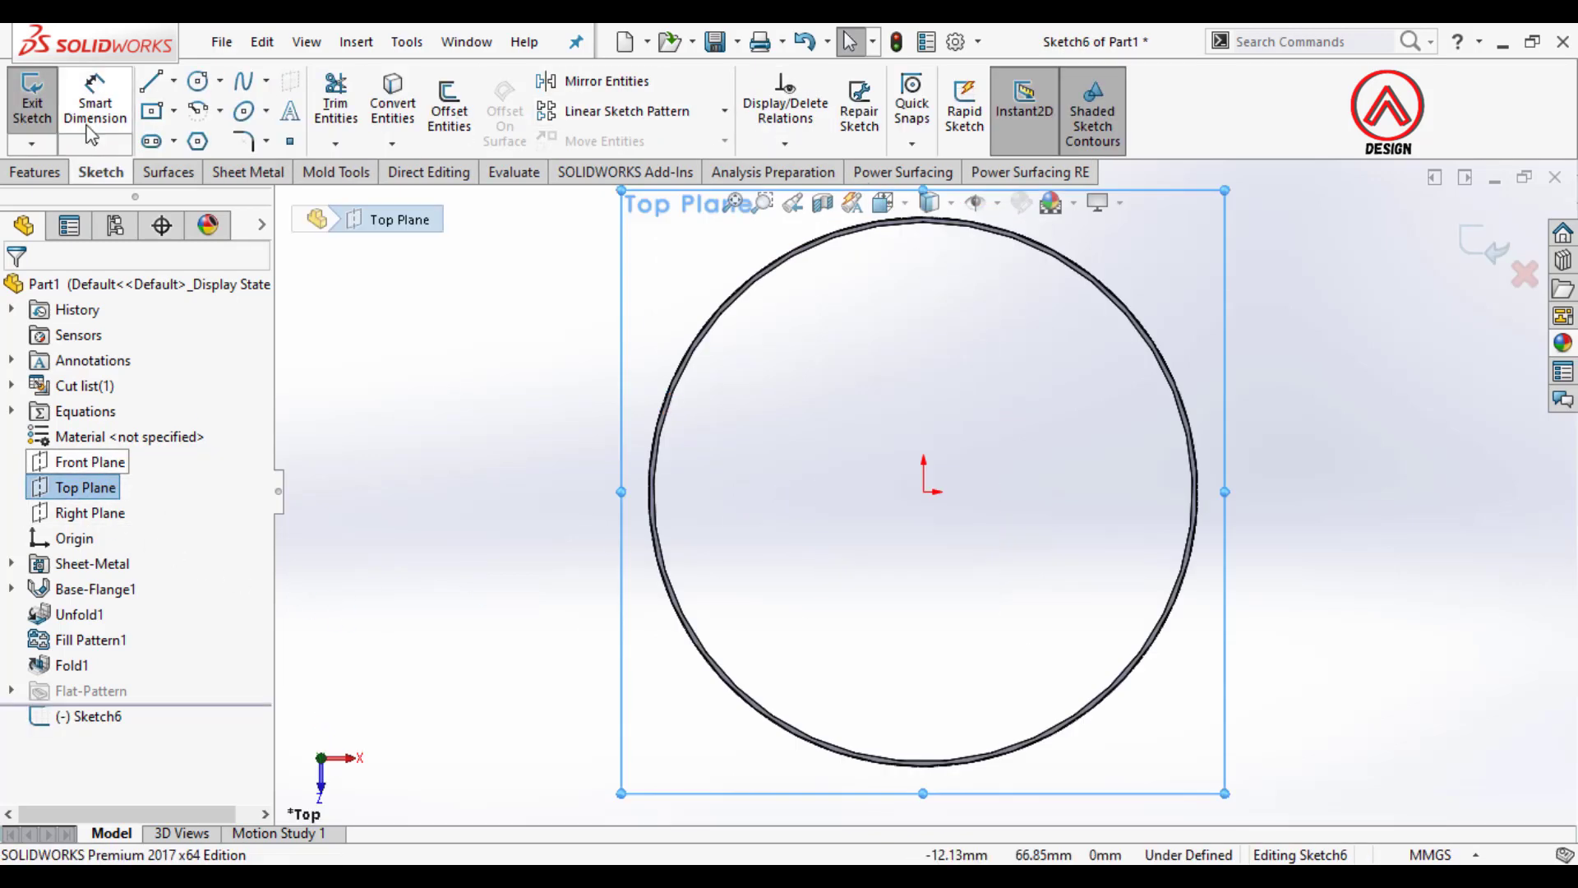
{"action": "left_click", "coordinate": [197, 81]}
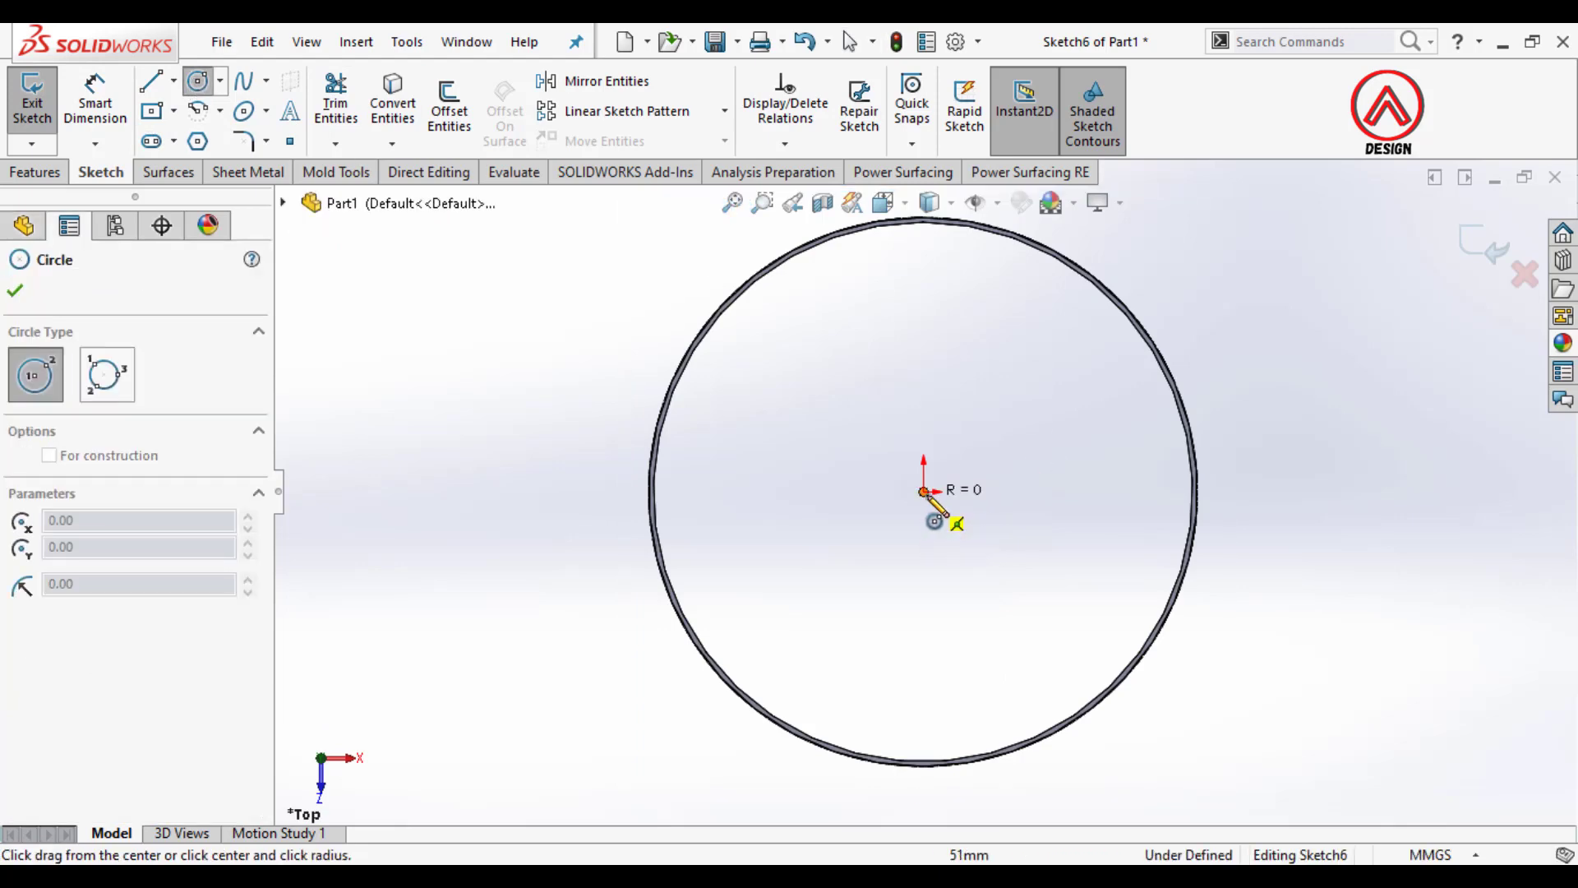
{"action": "left_click", "coordinate": [922, 491]}
{"action": "left_click", "coordinate": [109, 103]}
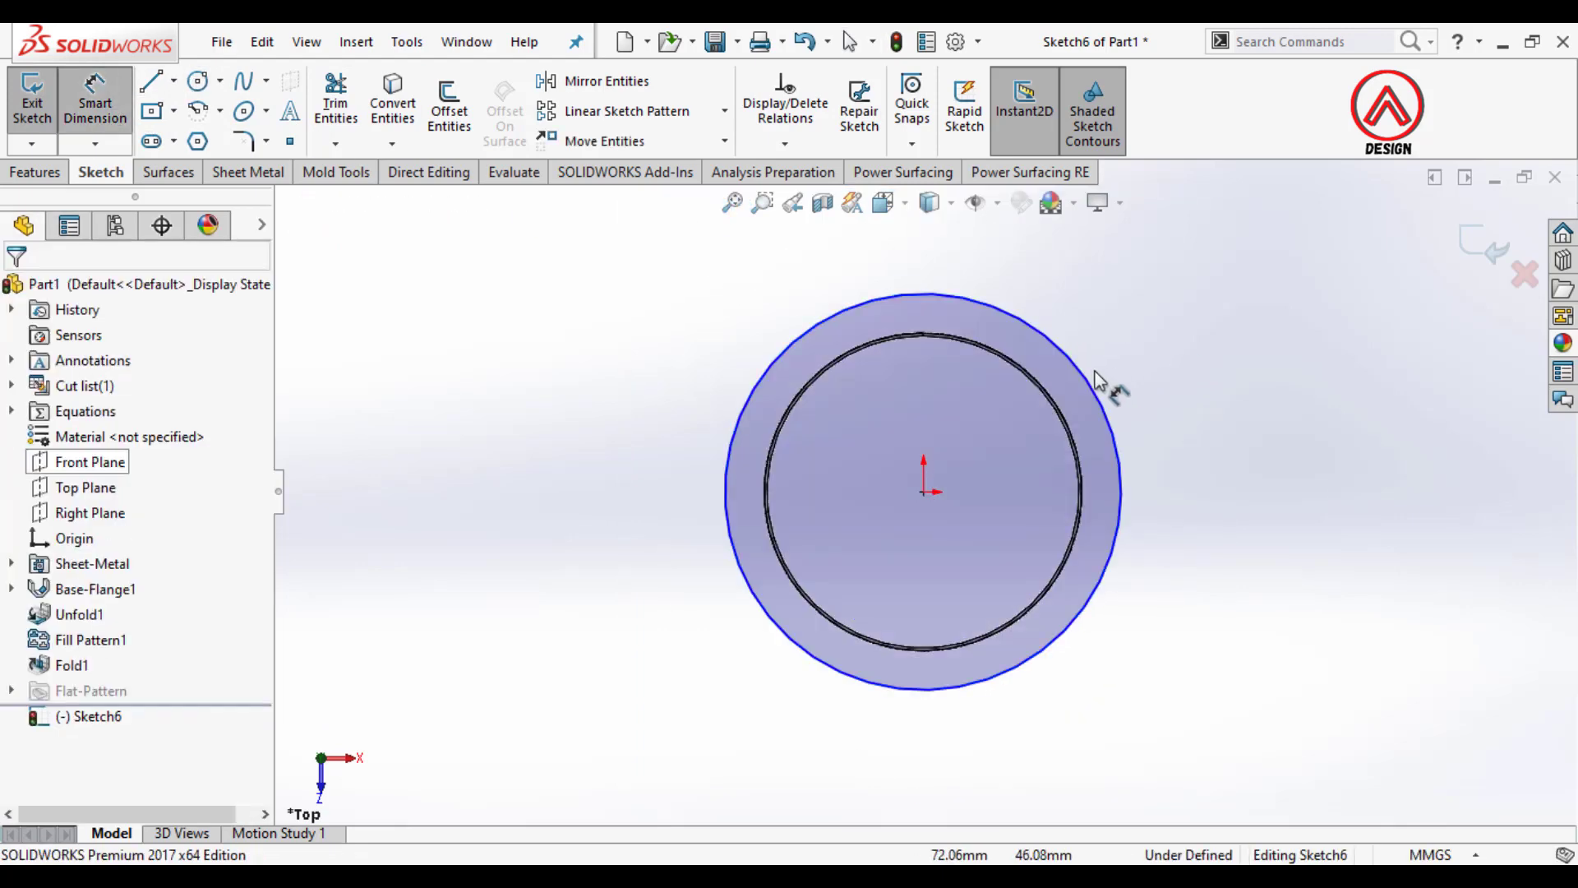
{"action": "left_click", "coordinate": [1086, 373]}
{"action": "left_click", "coordinate": [1151, 300]}
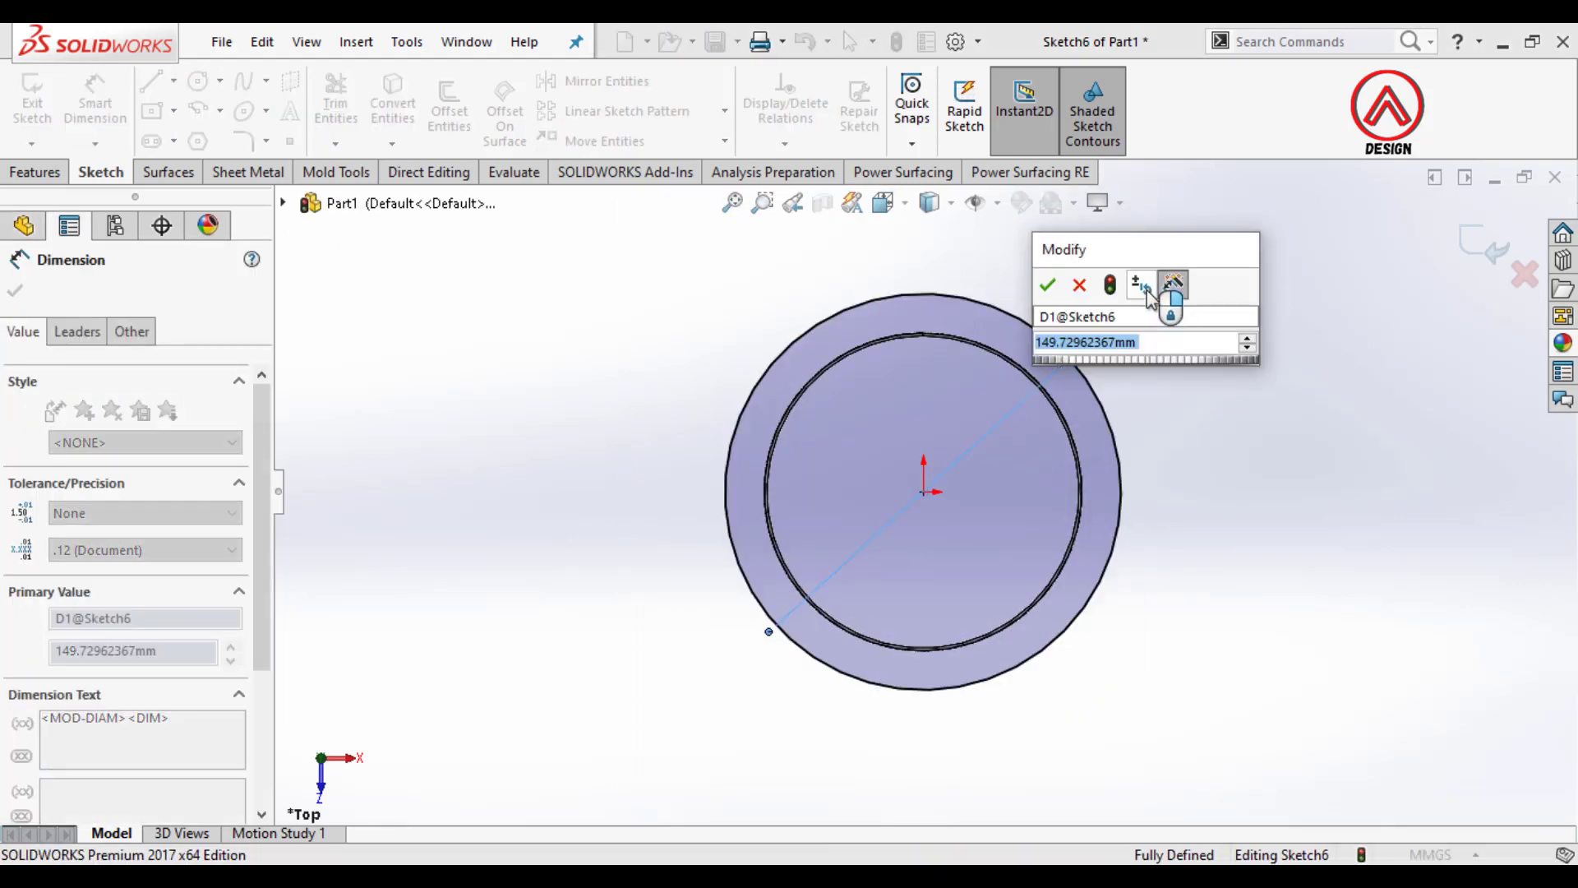
{"action": "key", "text": "Return"}
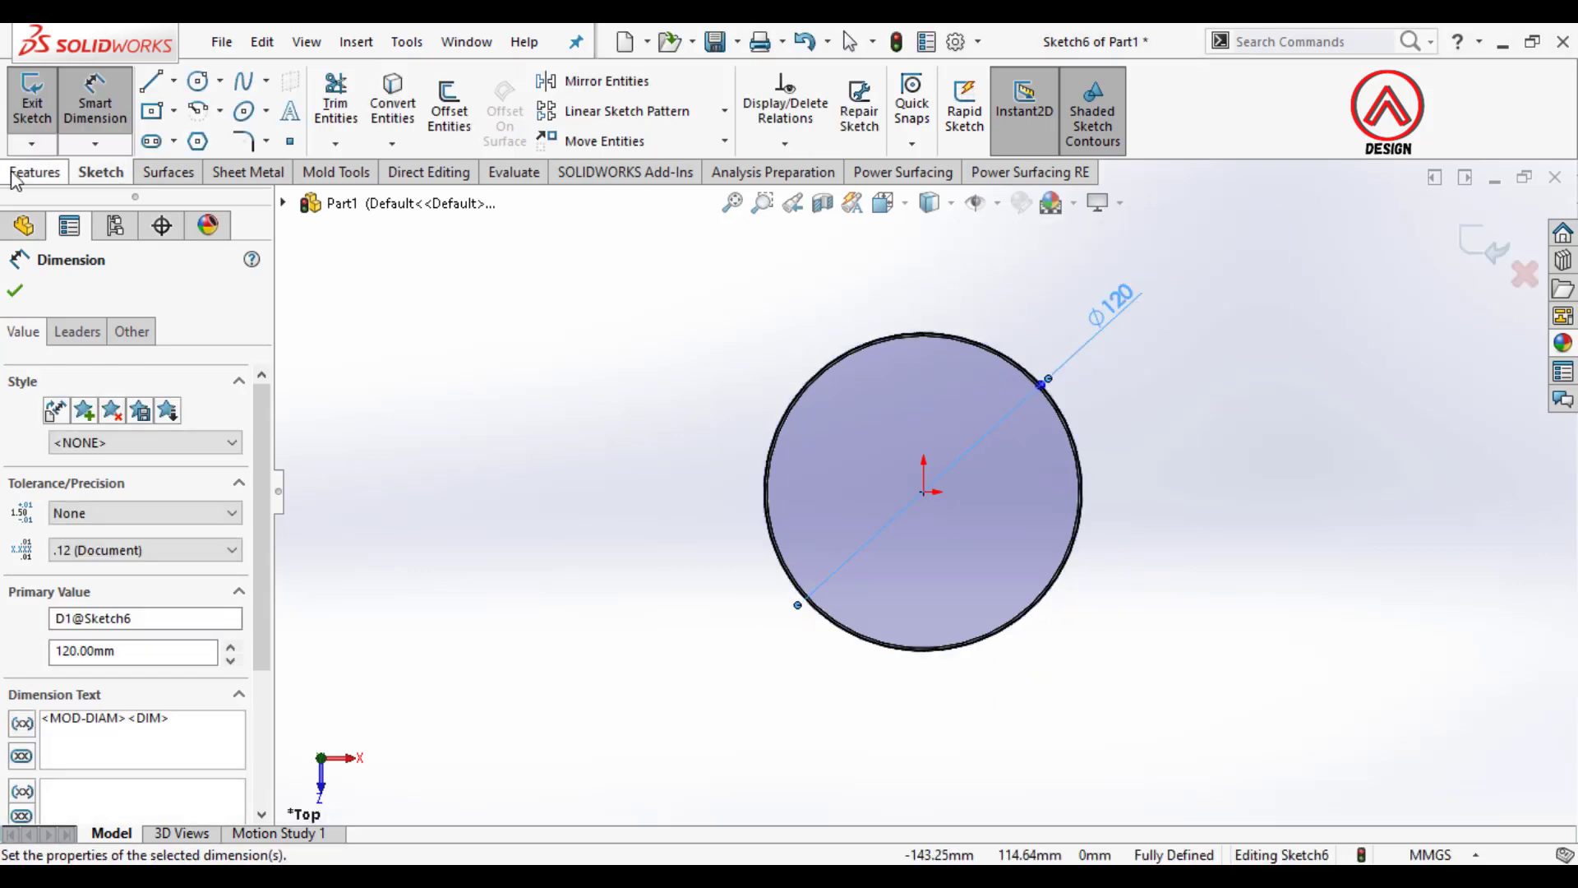
Step: Start a helix from the 120 mm circle and define it by Height and Pitch
{"action": "left_click", "coordinate": [34, 172]}
{"action": "left_click", "coordinate": [982, 123]}
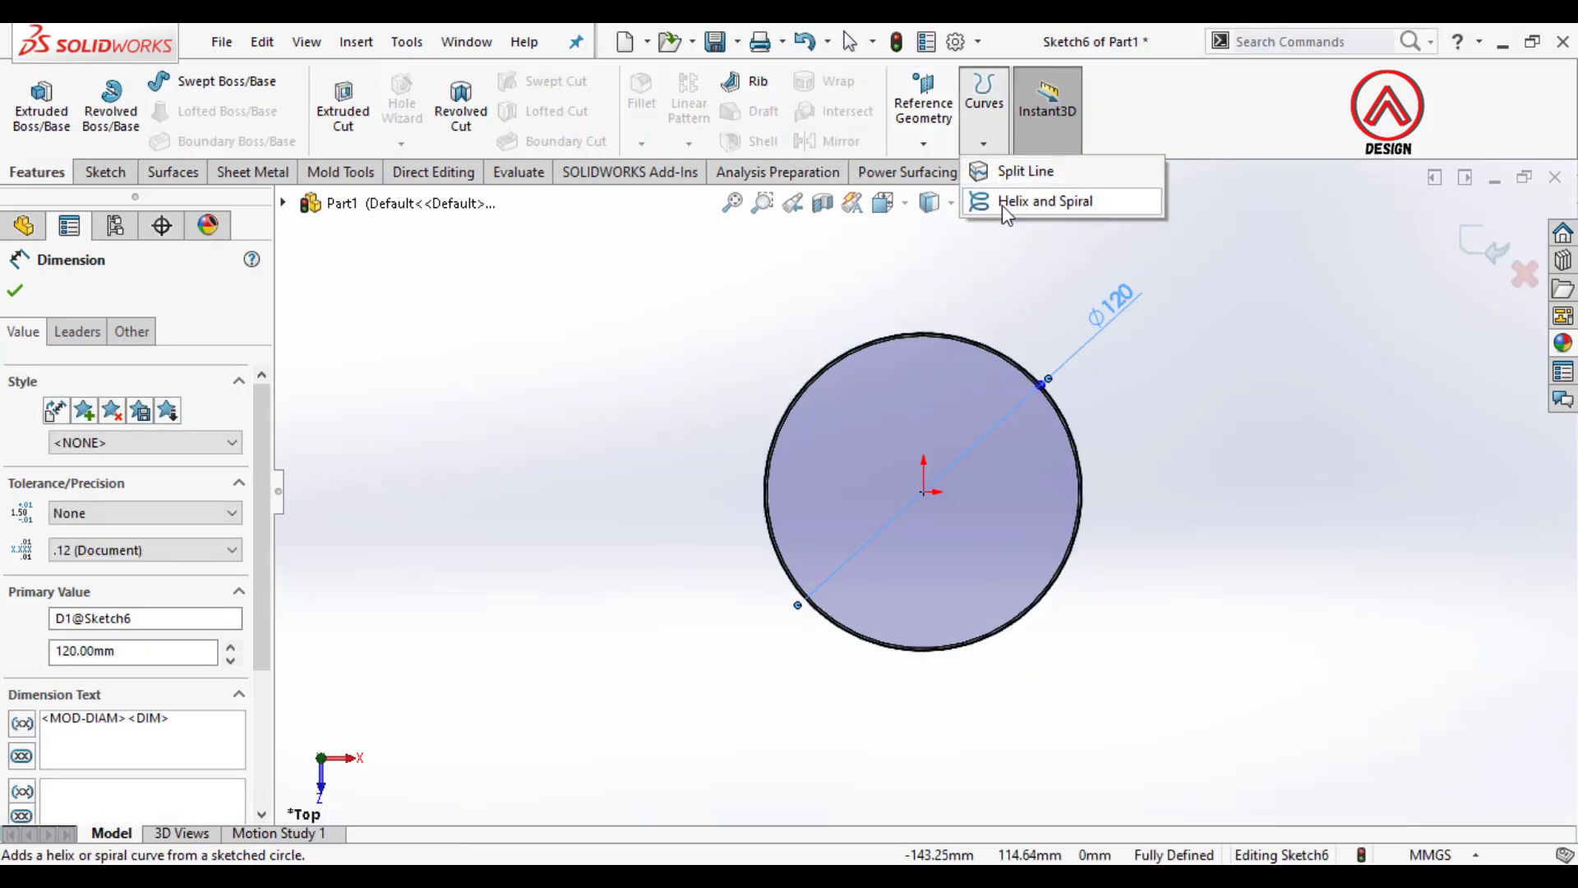
{"action": "left_click", "coordinate": [1003, 205]}
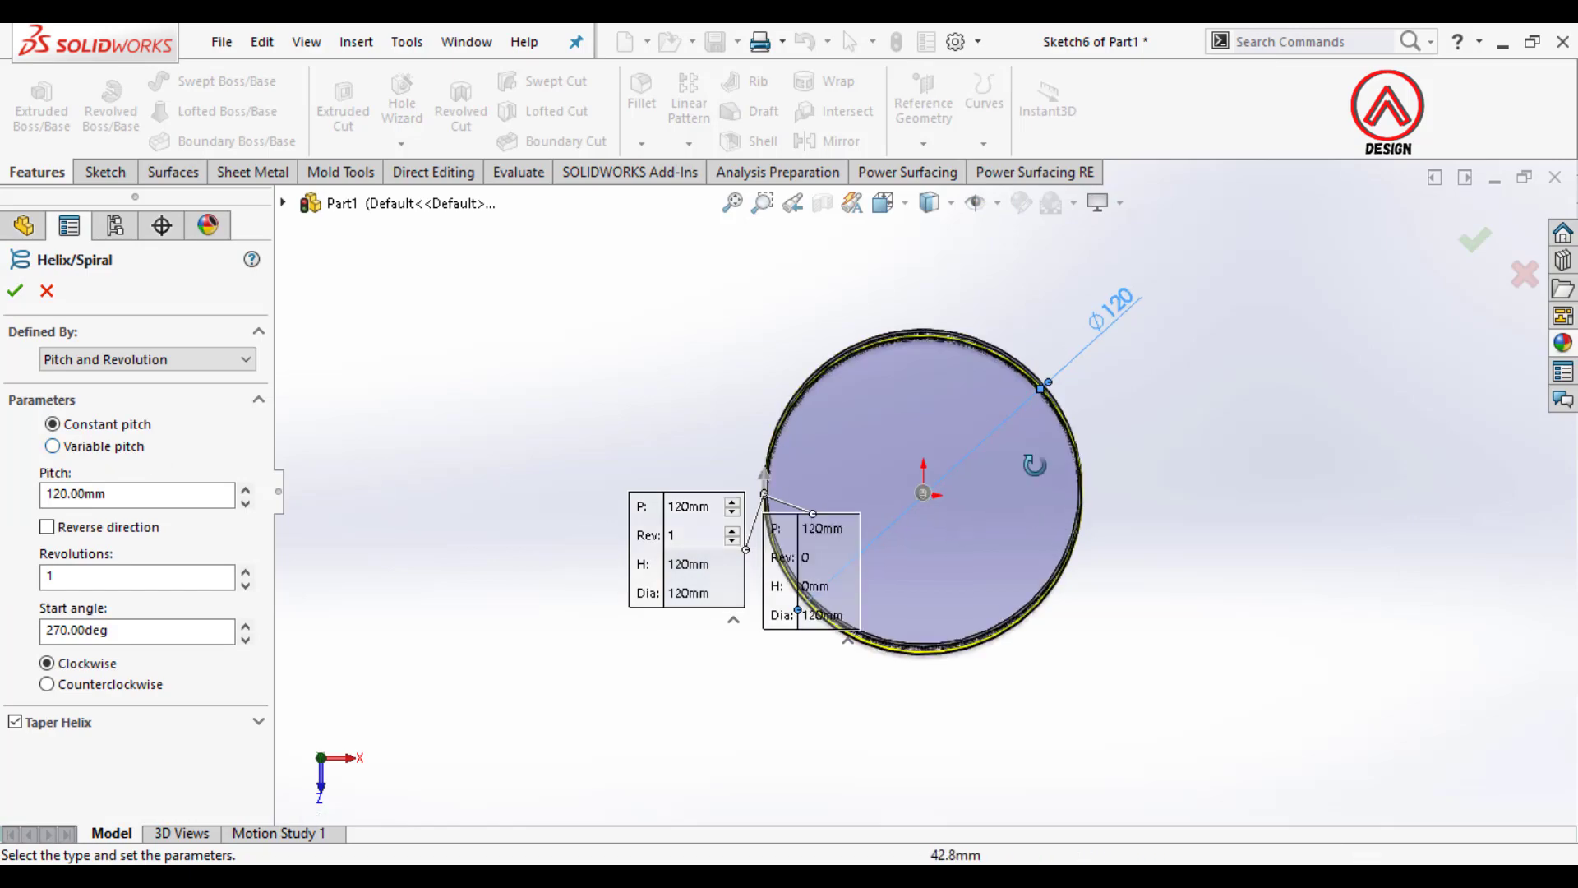
{"action": "left_click", "coordinate": [140, 362]}
{"action": "left_click", "coordinate": [123, 414]}
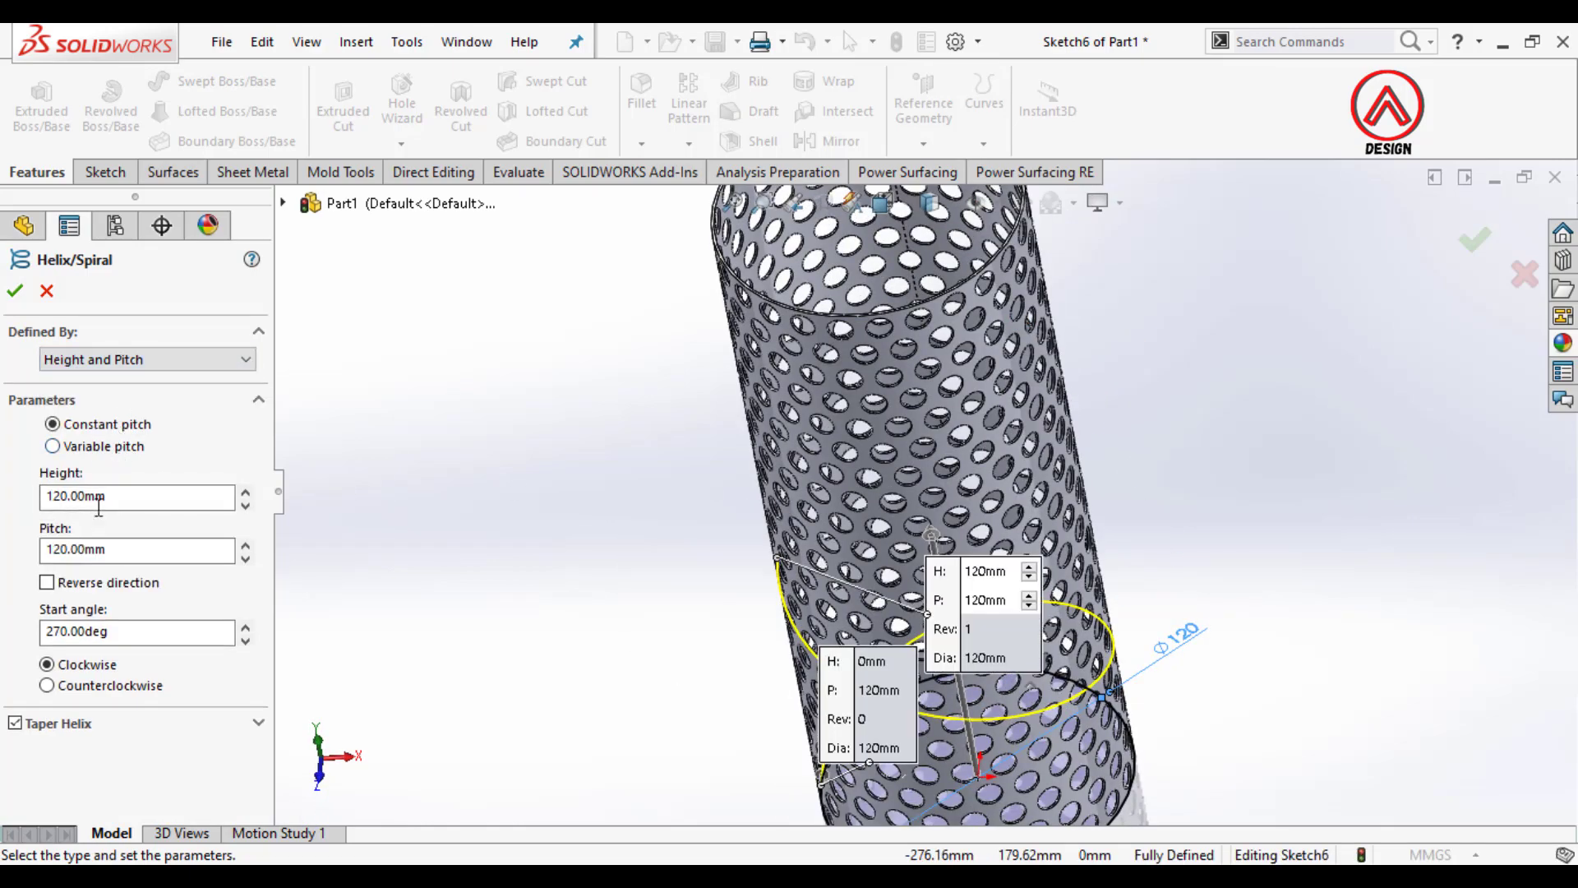
Step: Set the helix height to 131 mm, its pitch to 40 mm and its start angle to 0 degrees
{"action": "double_click", "coordinate": [130, 497]}
{"action": "type", "text": "131"}
{"action": "double_click", "coordinate": [147, 549]}
{"action": "type", "text": "40"}
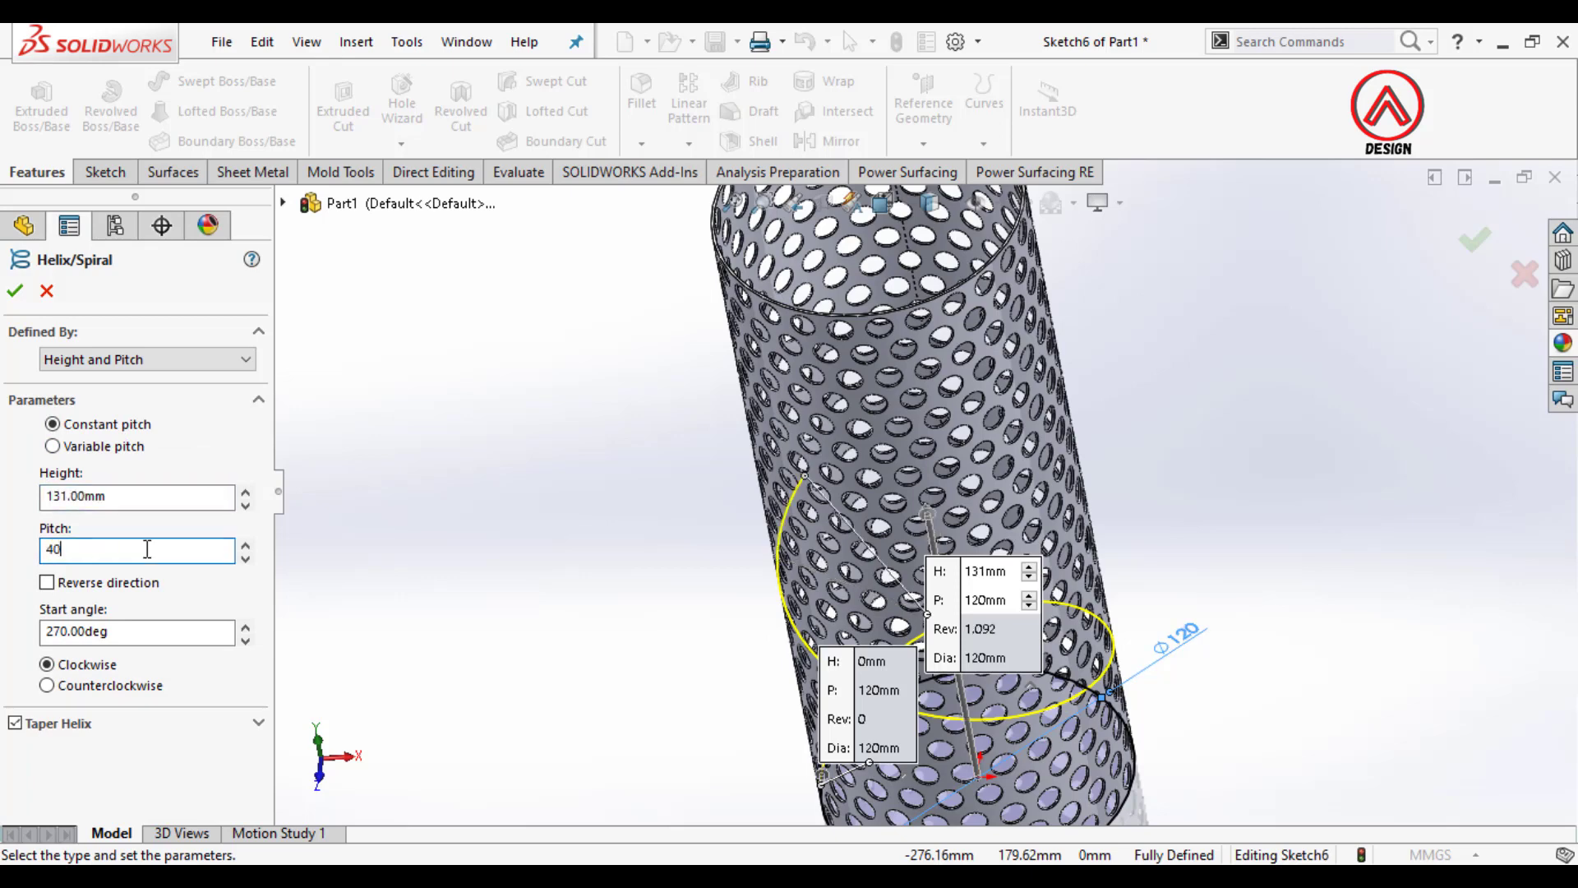
{"action": "key", "text": "Return"}
{"action": "double_click", "coordinate": [148, 631]}
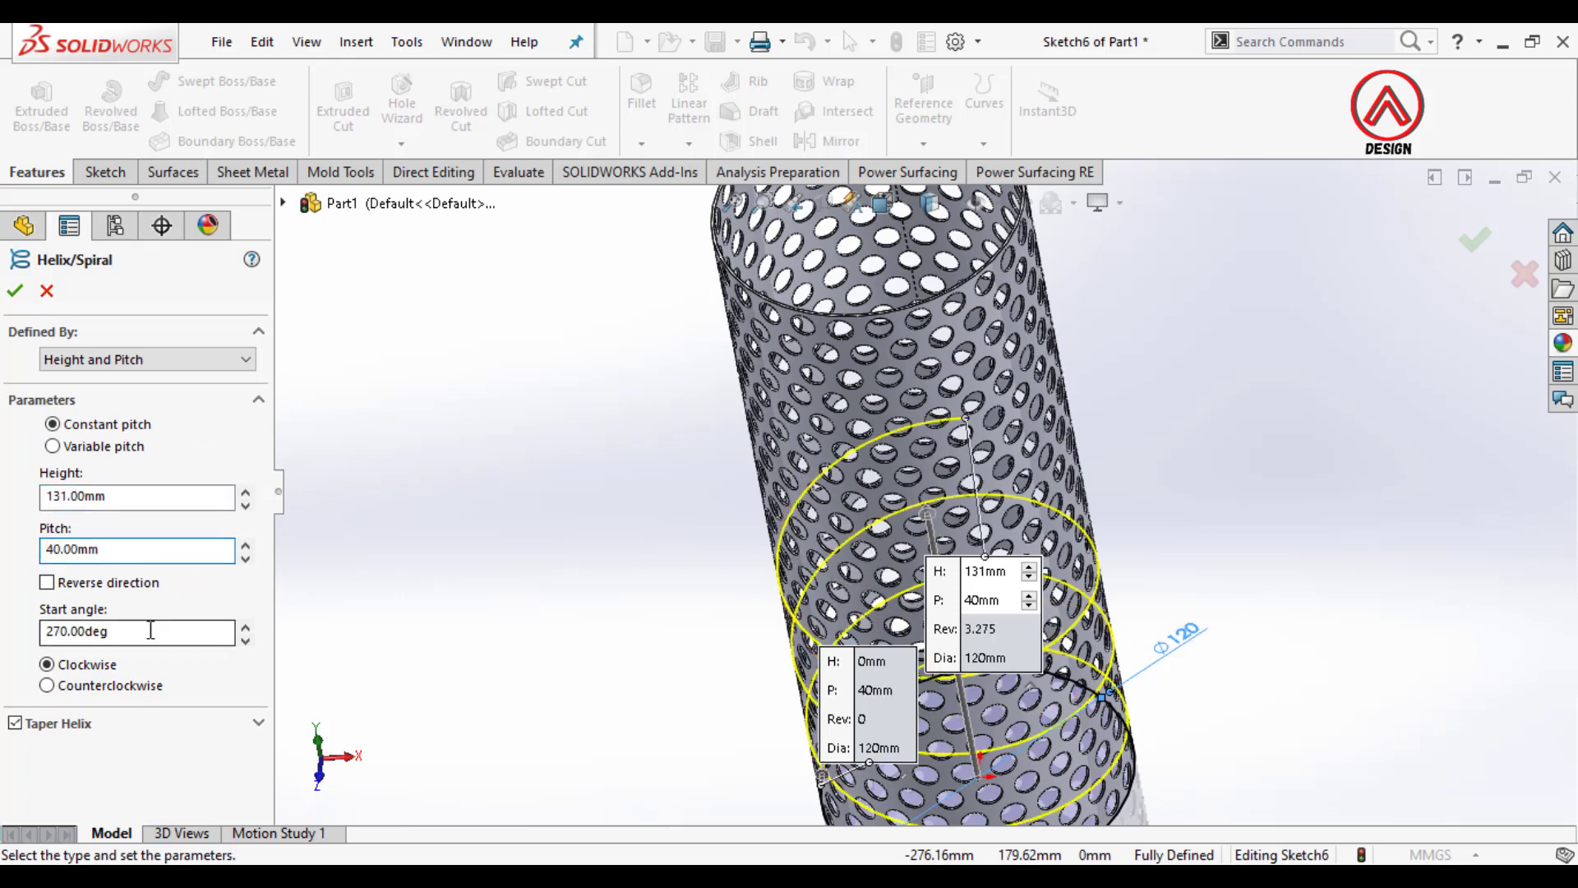
{"action": "type", "text": "0"}
{"action": "key", "text": "Return"}
Step: Check the helix preview against the tube and set the helix height to 310 mm
{"action": "scroll", "coordinate": [1118, 680], "scroll_direction": "up", "scroll_amount": 3}
{"action": "scroll", "coordinate": [1118, 681], "scroll_direction": "down", "scroll_amount": 2}
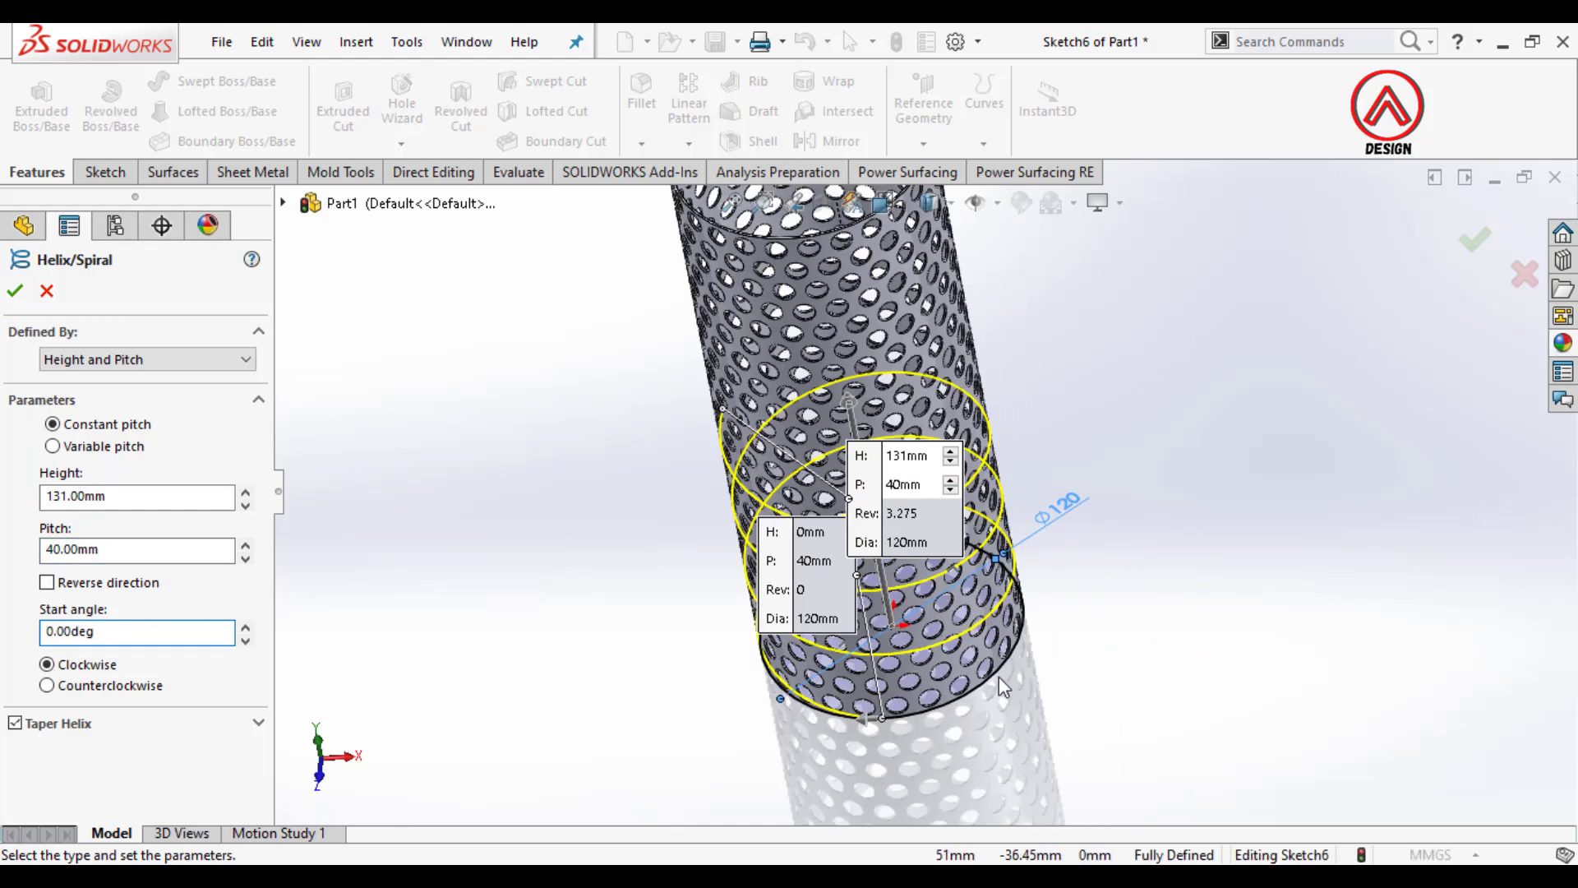
{"action": "middle_click_drag", "start_coordinate": [999, 677], "coordinate": [970, 579]}
{"action": "scroll", "coordinate": [773, 542], "scroll_direction": "down", "scroll_amount": 1}
{"action": "middle_click_drag", "start_coordinate": [771, 538], "coordinate": [793, 503]}
{"action": "scroll", "coordinate": [883, 428], "scroll_direction": "up", "scroll_amount": 3}
{"action": "scroll", "coordinate": [928, 416], "scroll_direction": "down", "scroll_amount": 2}
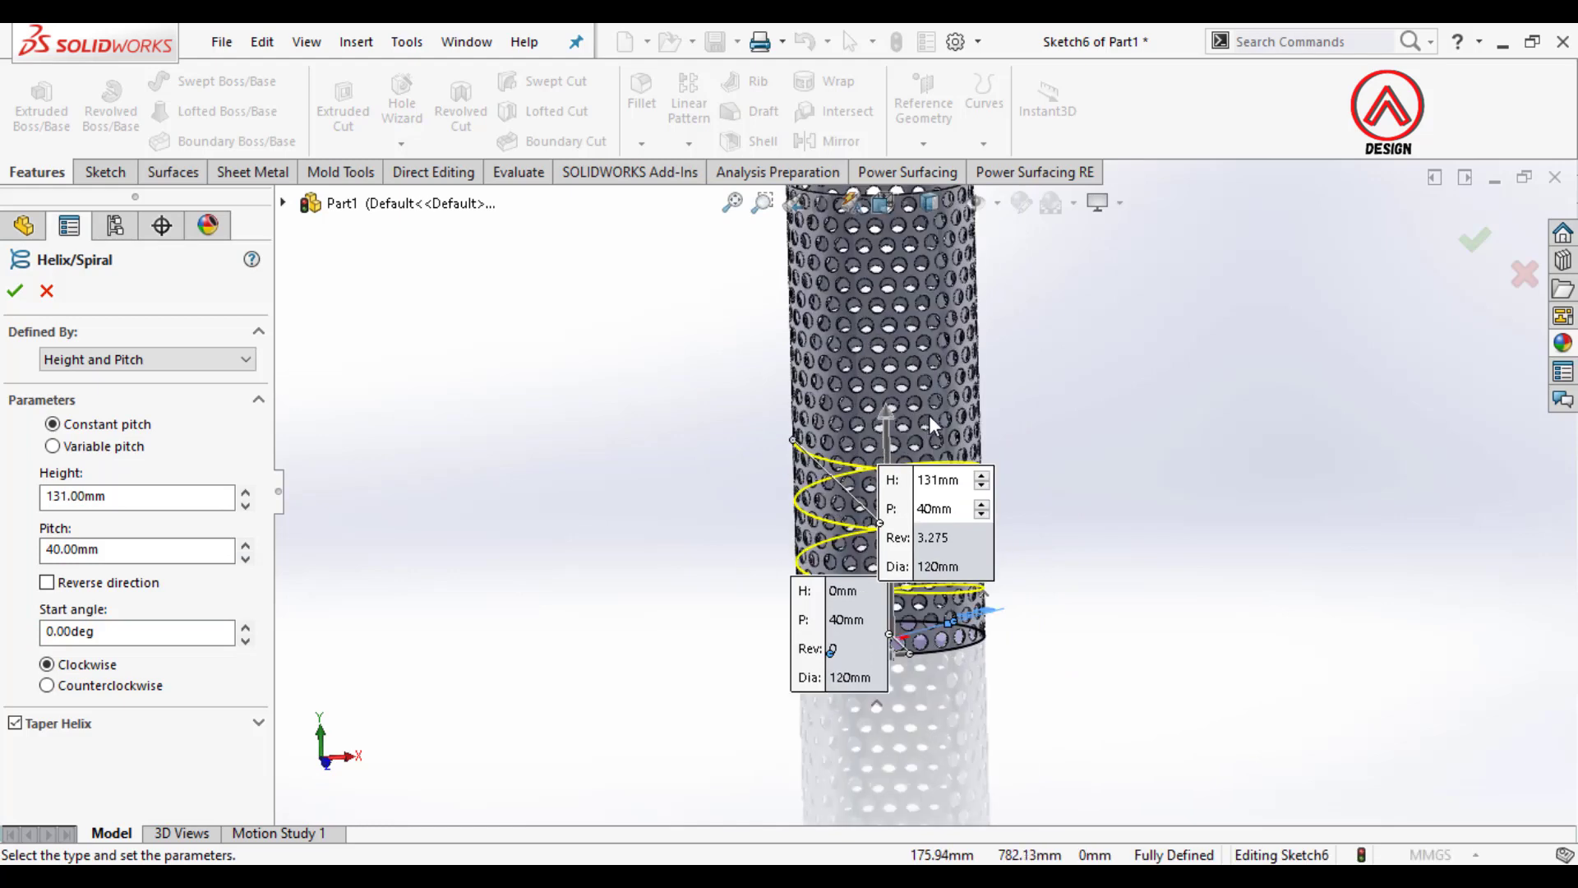
{"action": "double_click", "coordinate": [137, 495]}
{"action": "type", "text": "310"}
{"action": "key", "text": "Return"}
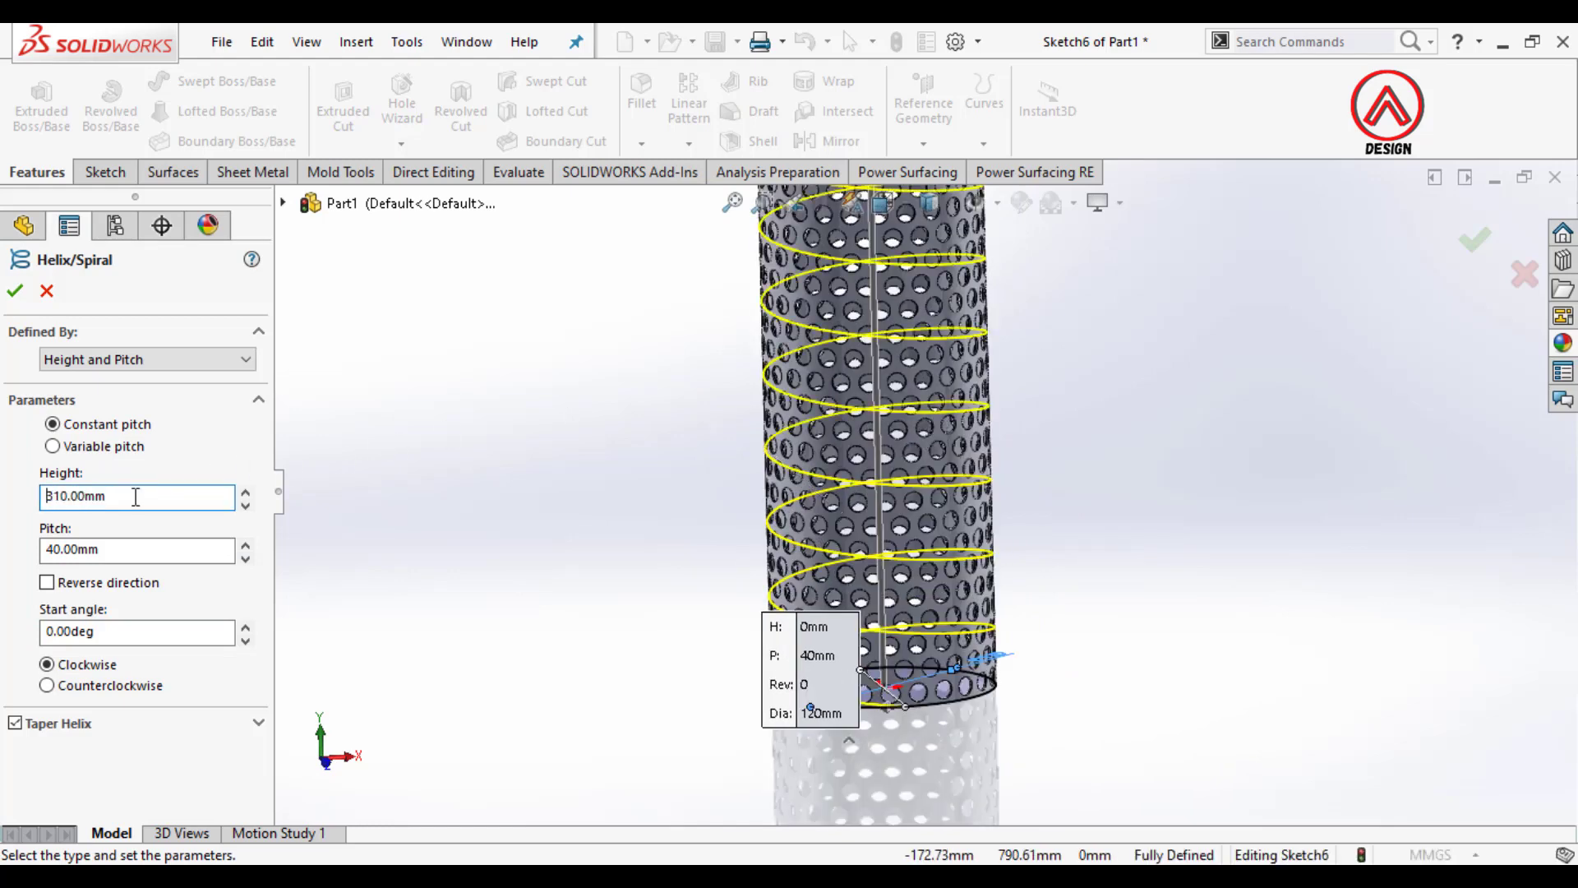
Step: Switch the helix to variable pitch with pitches of 12.1 mm at height 0, 12 mm at 12 mm and 40 mm at 40 mm
{"action": "left_click", "coordinate": [102, 449]}
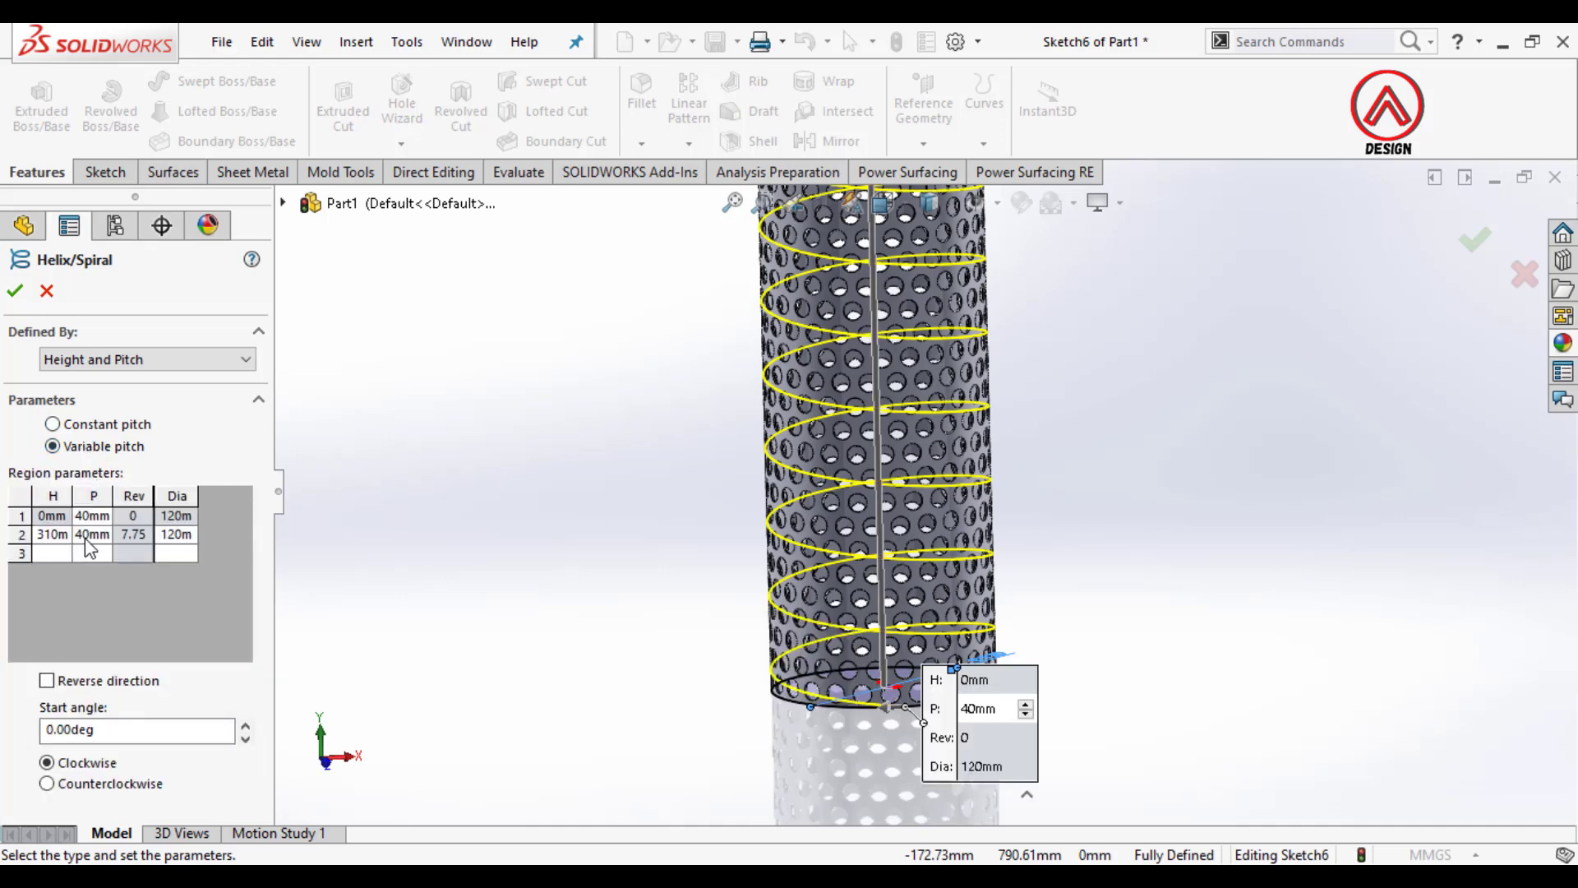
{"action": "left_click", "coordinate": [104, 516]}
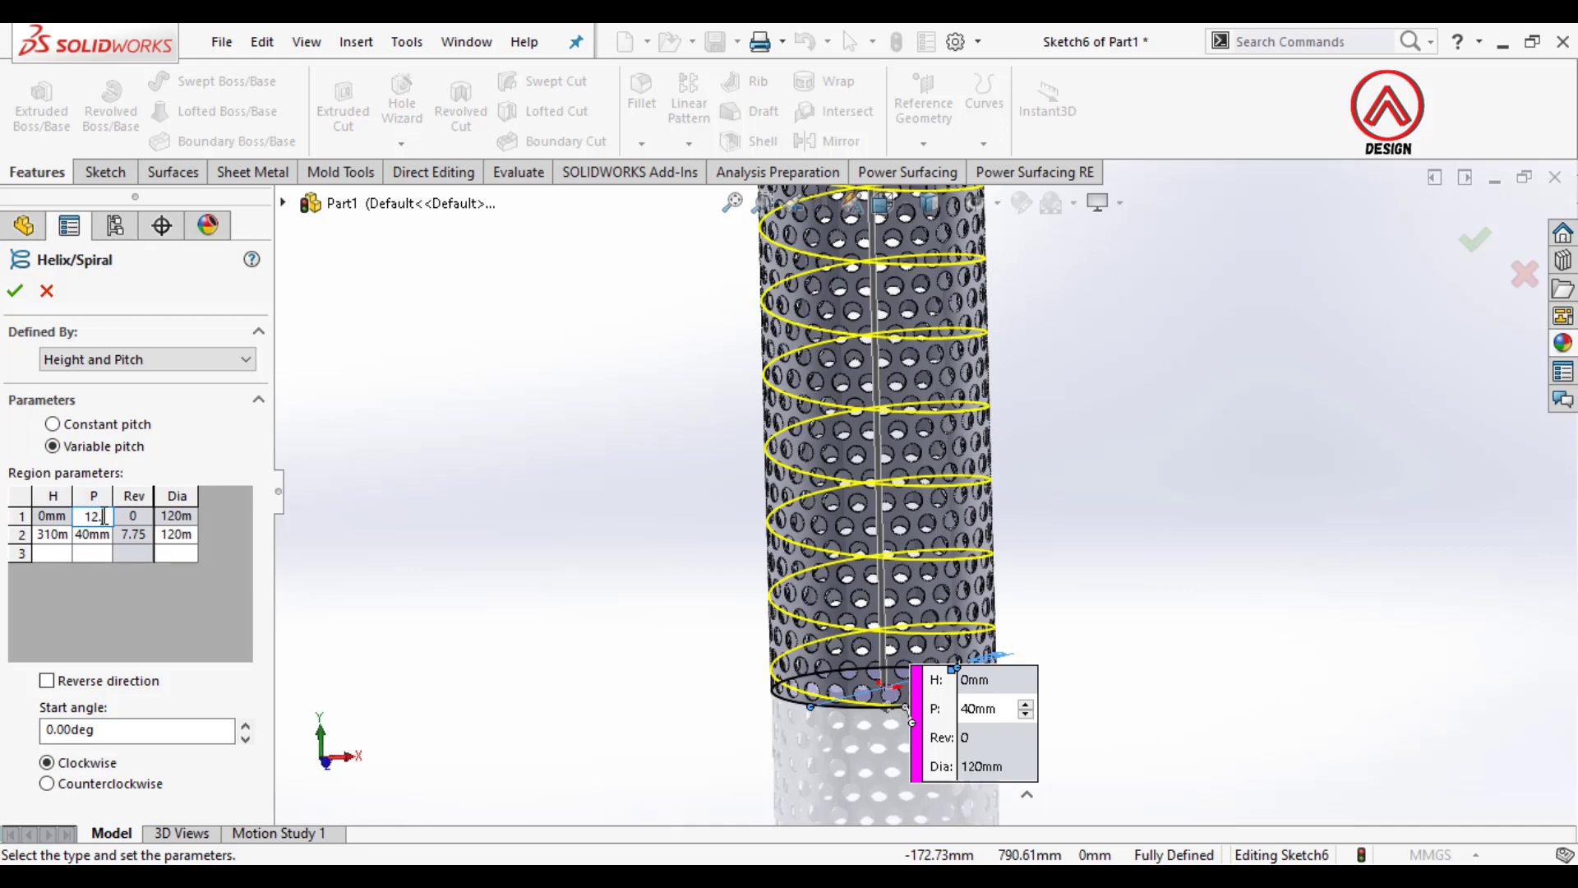
{"action": "left_click", "coordinate": [51, 534]}
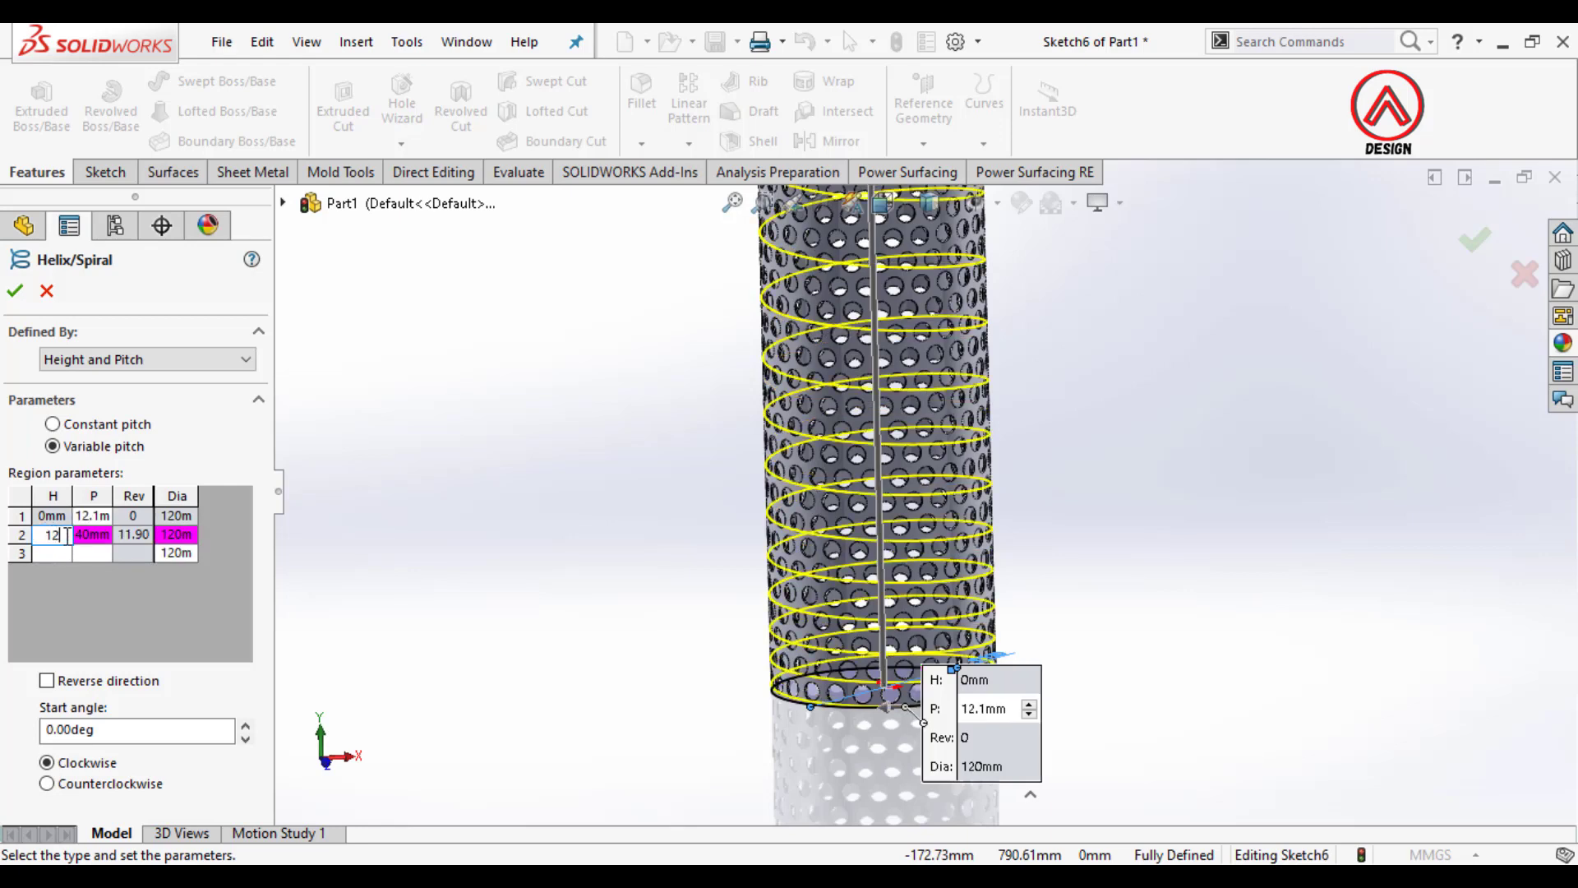
{"action": "left_click", "coordinate": [93, 536]}
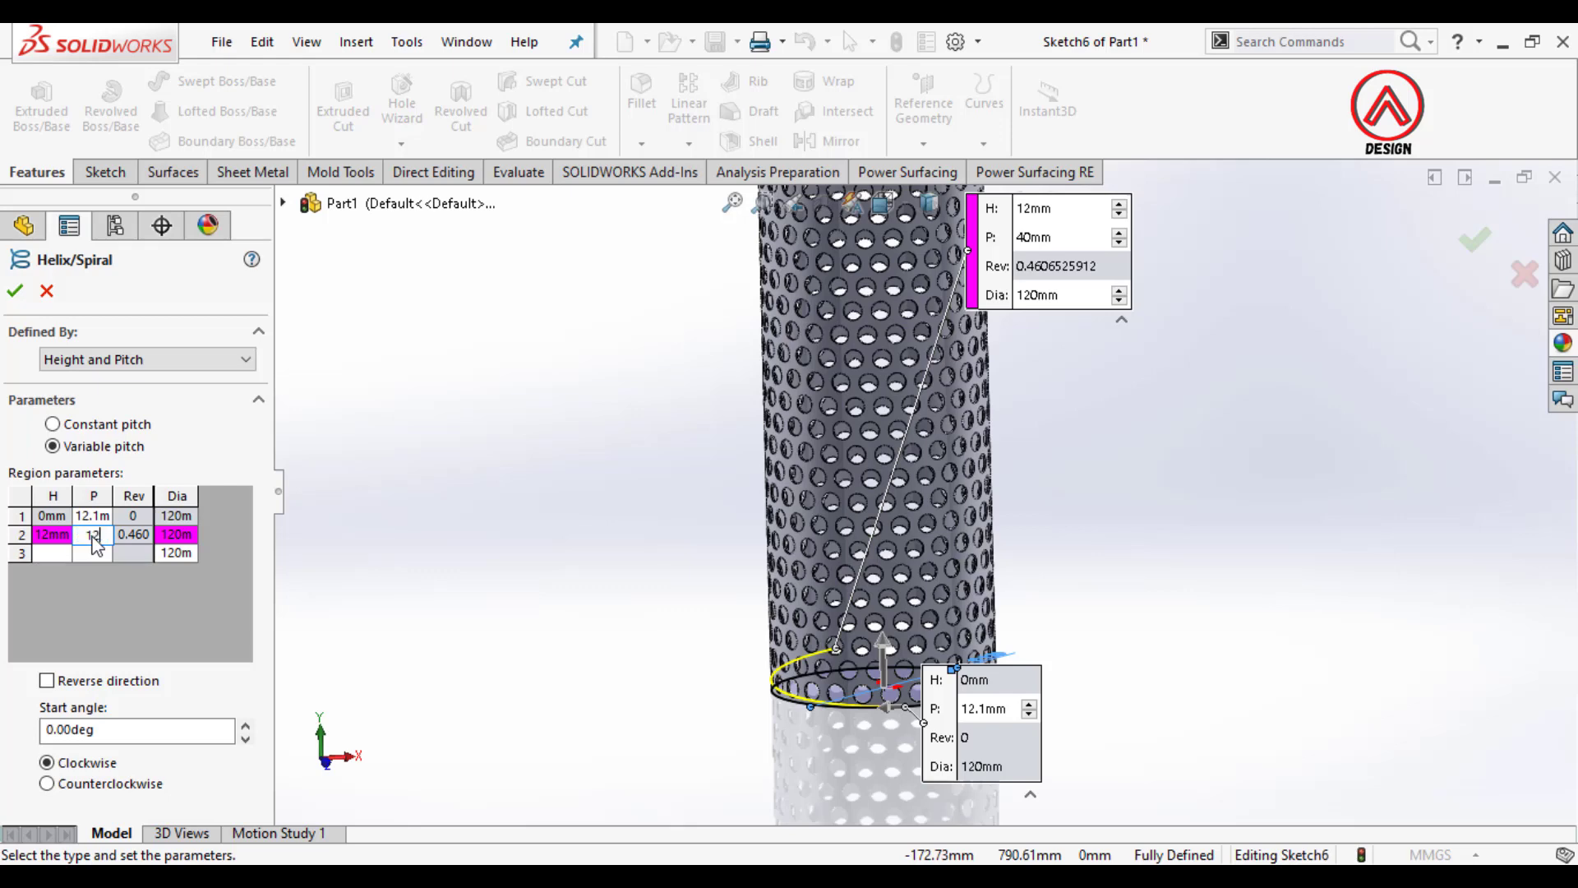
{"action": "left_click", "coordinate": [63, 548]}
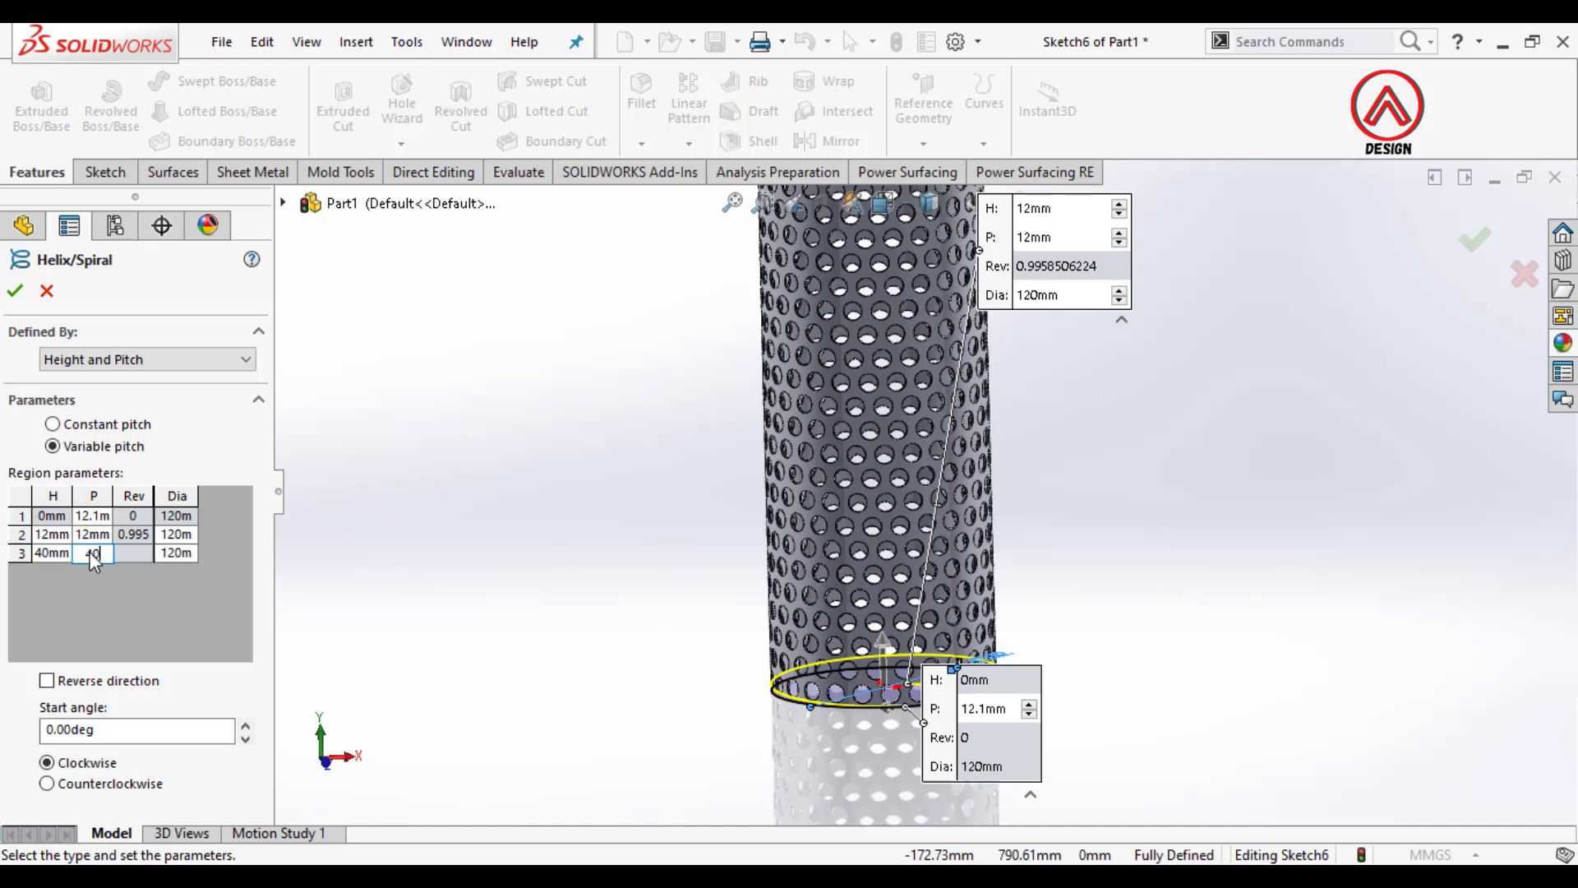
{"action": "key", "text": "Return"}
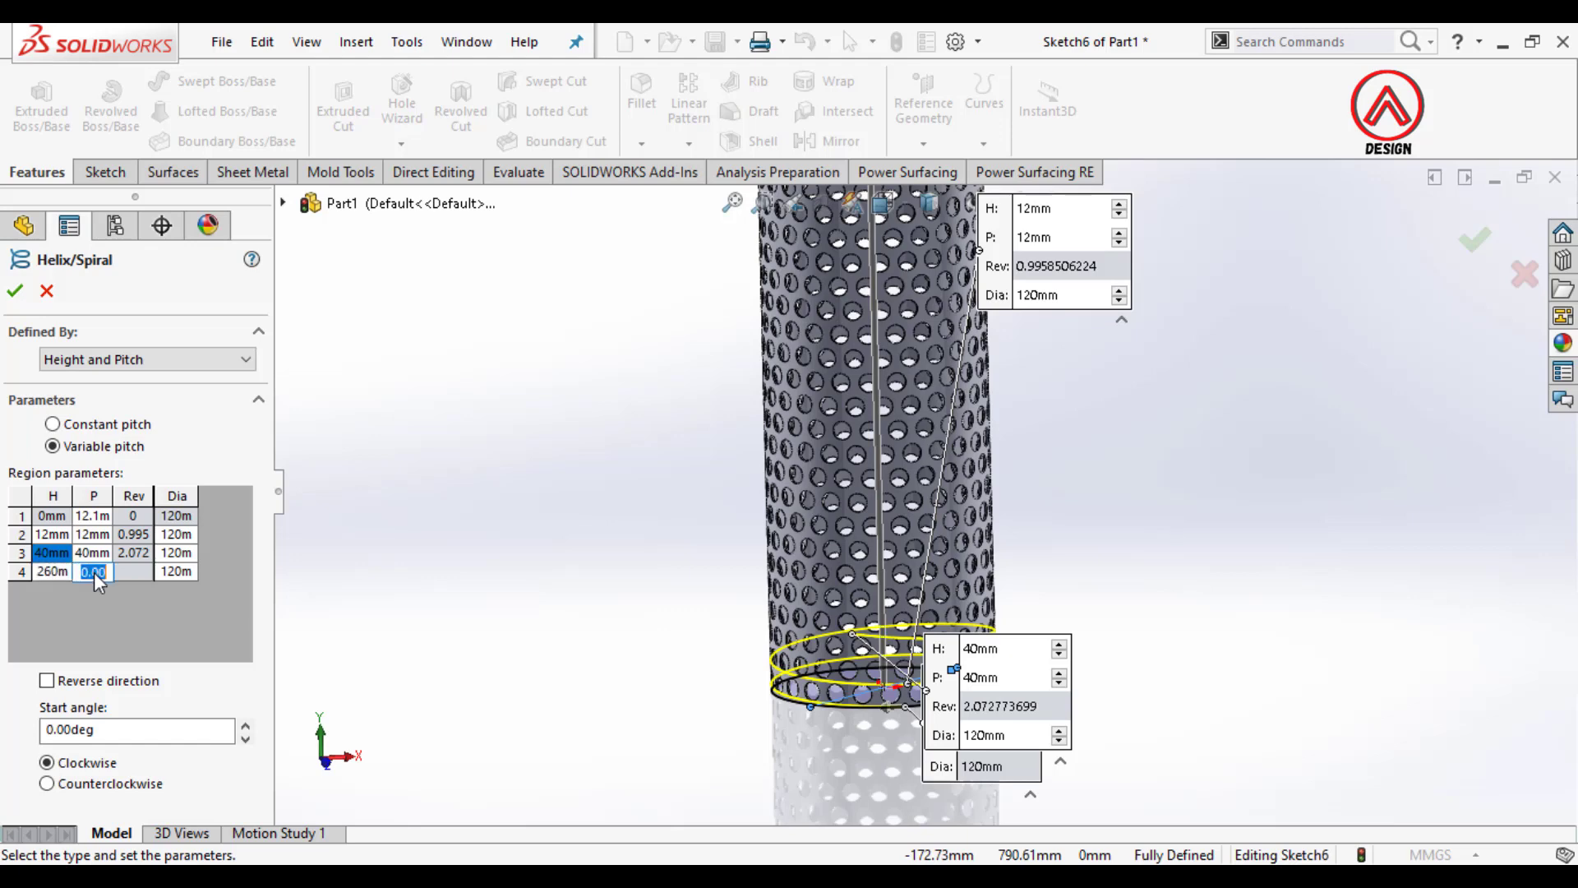
Step: Add helix regions at height 260 mm with 40 mm pitch, 298 mm with 12 mm and 310 mm with 12.1 mm, and create the helix
{"action": "key", "text": "Return"}
{"action": "left_click", "coordinate": [39, 587]}
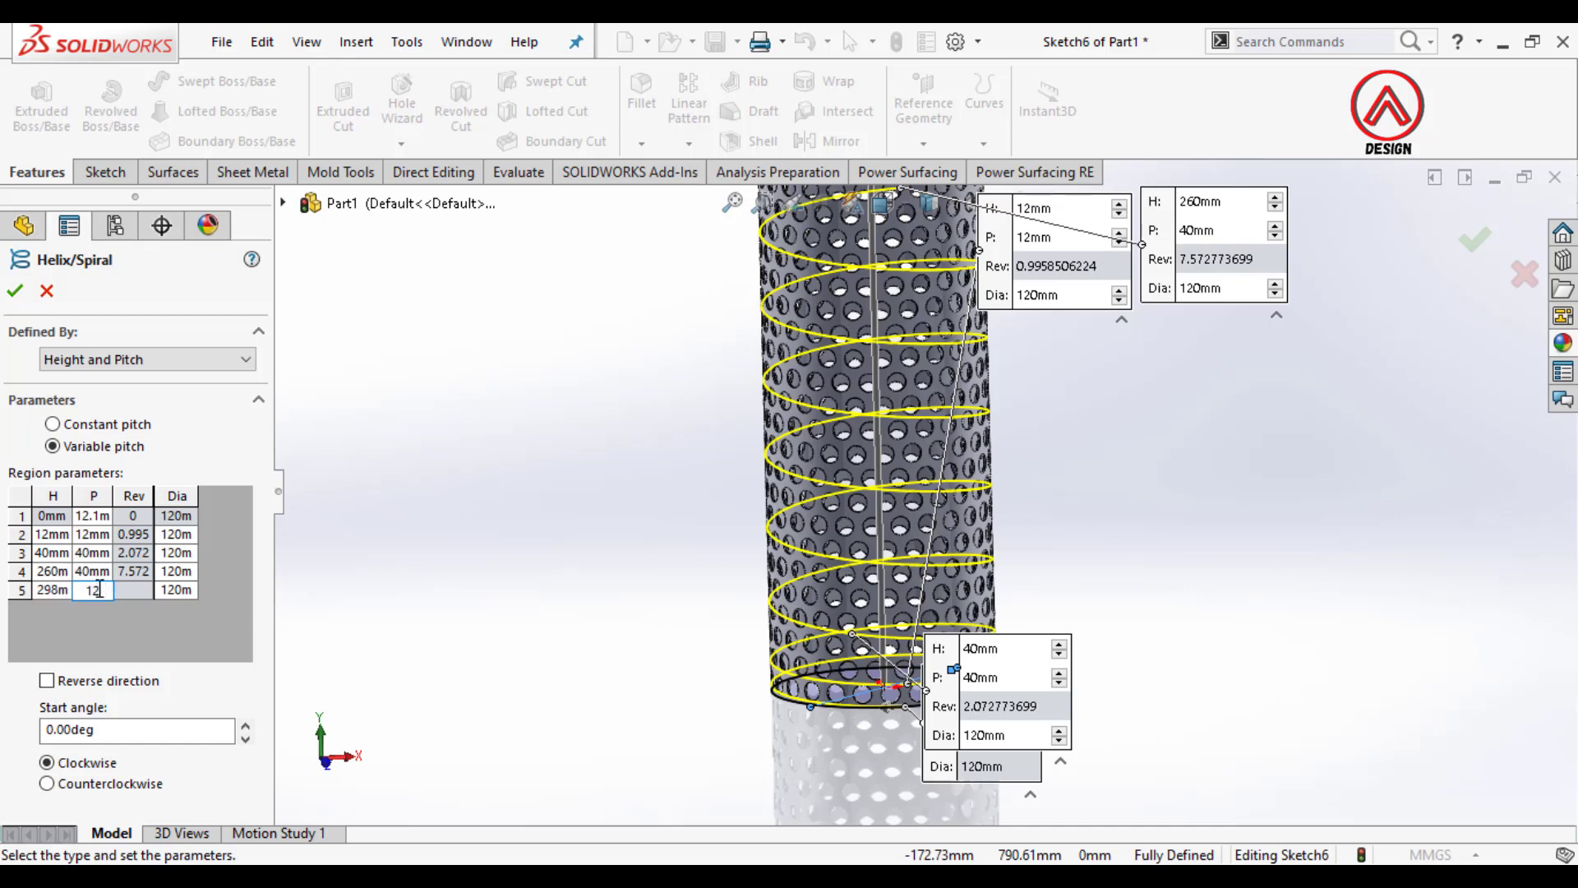
{"action": "key", "text": "Return"}
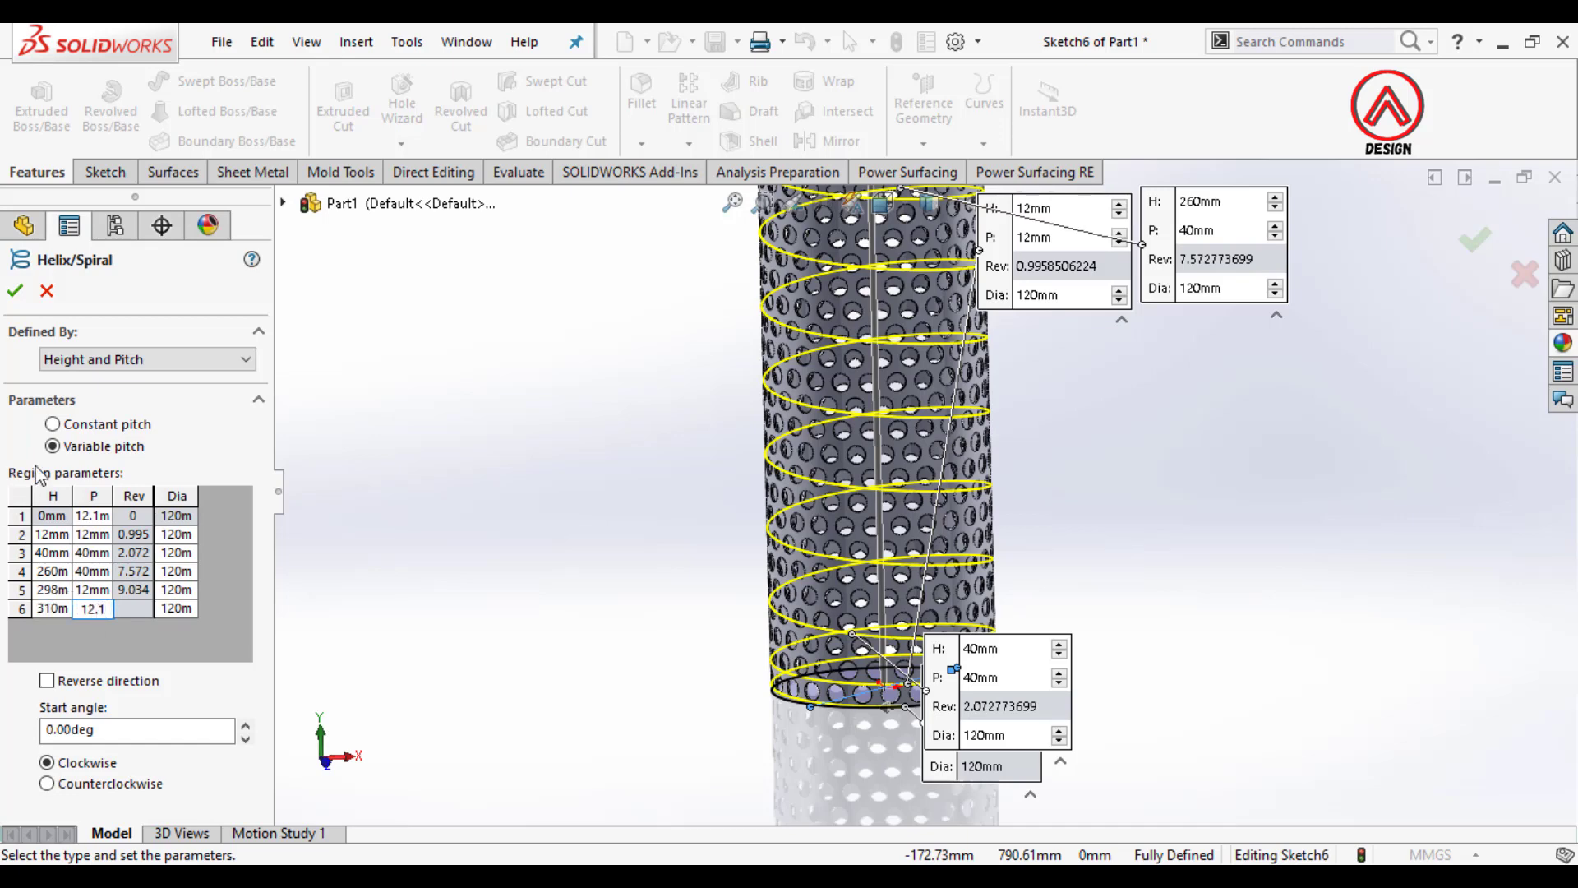
{"action": "left_click", "coordinate": [17, 294]}
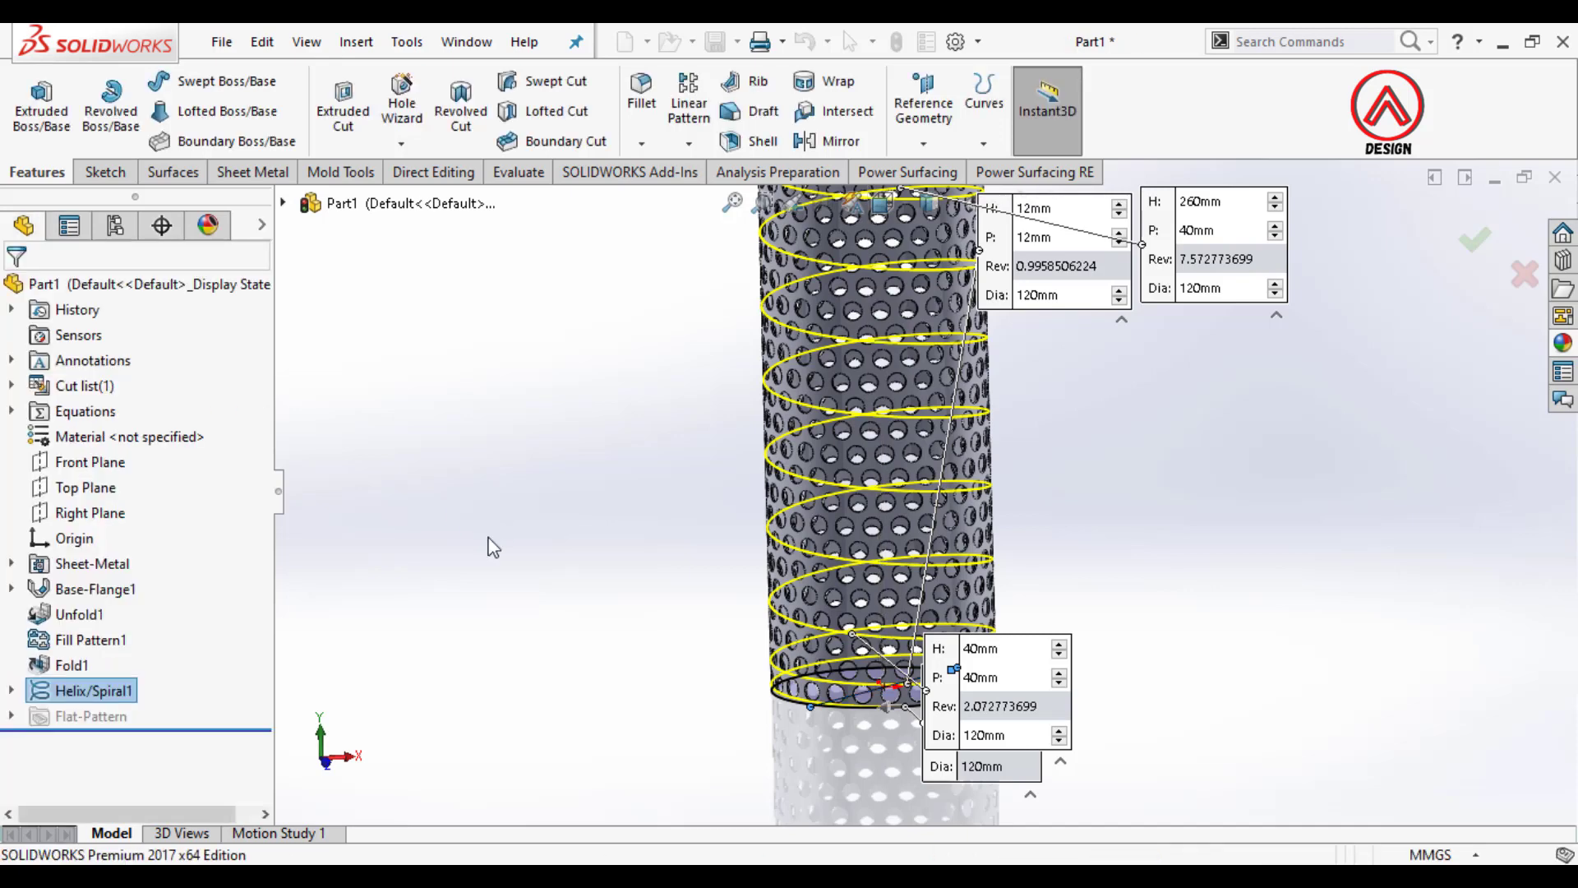
Step: Sketch a circle about 14.7 mm in diameter on the Right Plane, just outside the tube's lower end near the helix start
{"action": "left_click", "coordinate": [90, 512]}
{"action": "left_click", "coordinate": [106, 467]}
{"action": "left_click", "coordinate": [884, 203]}
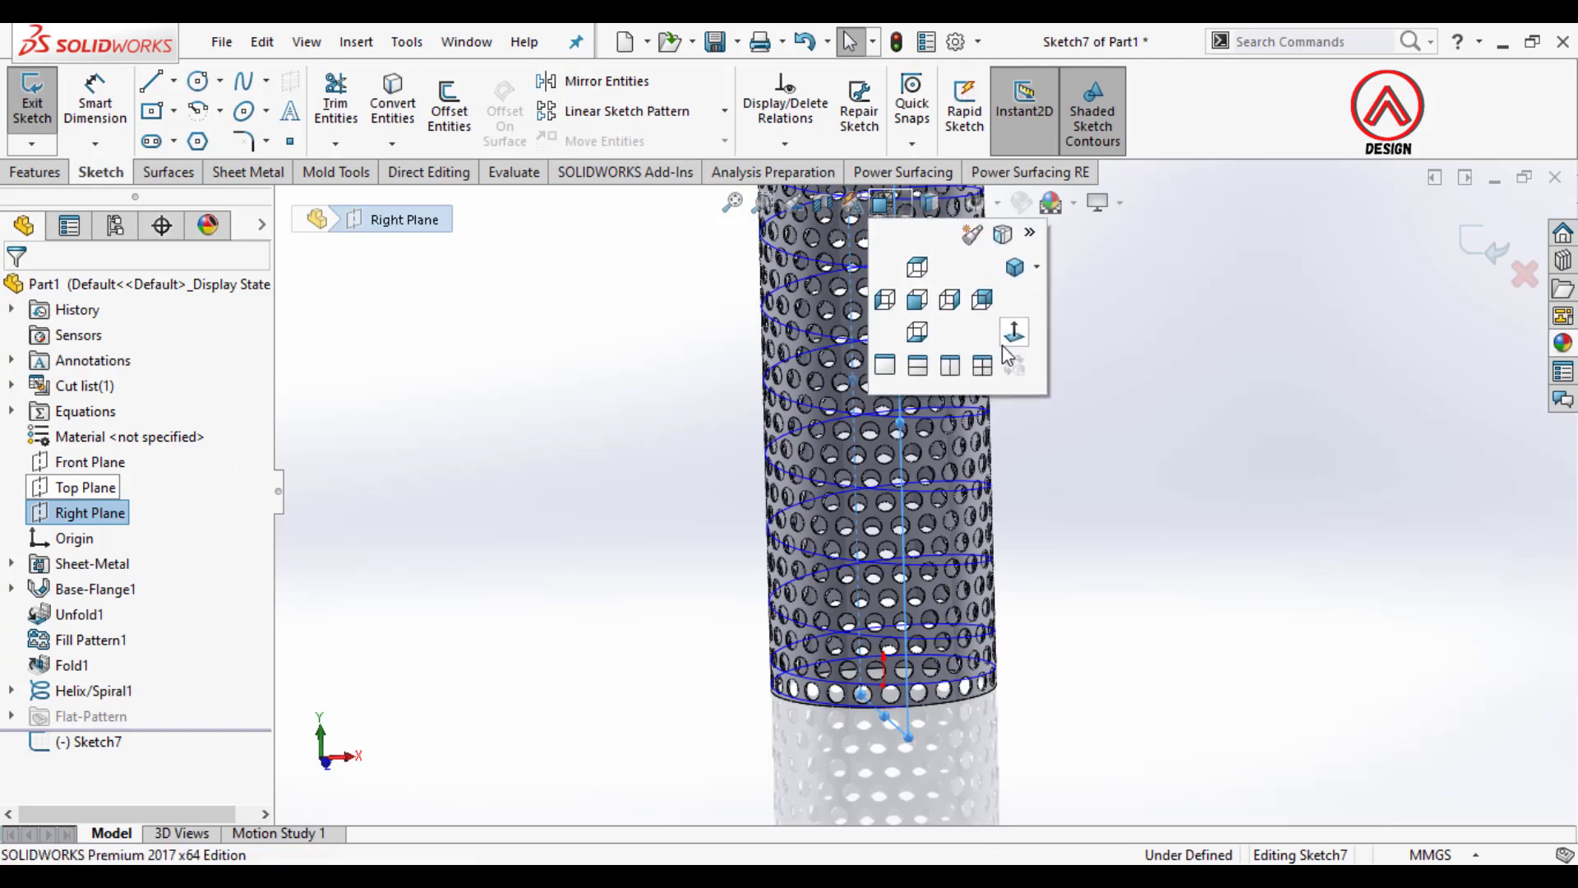
{"action": "left_click", "coordinate": [1015, 353]}
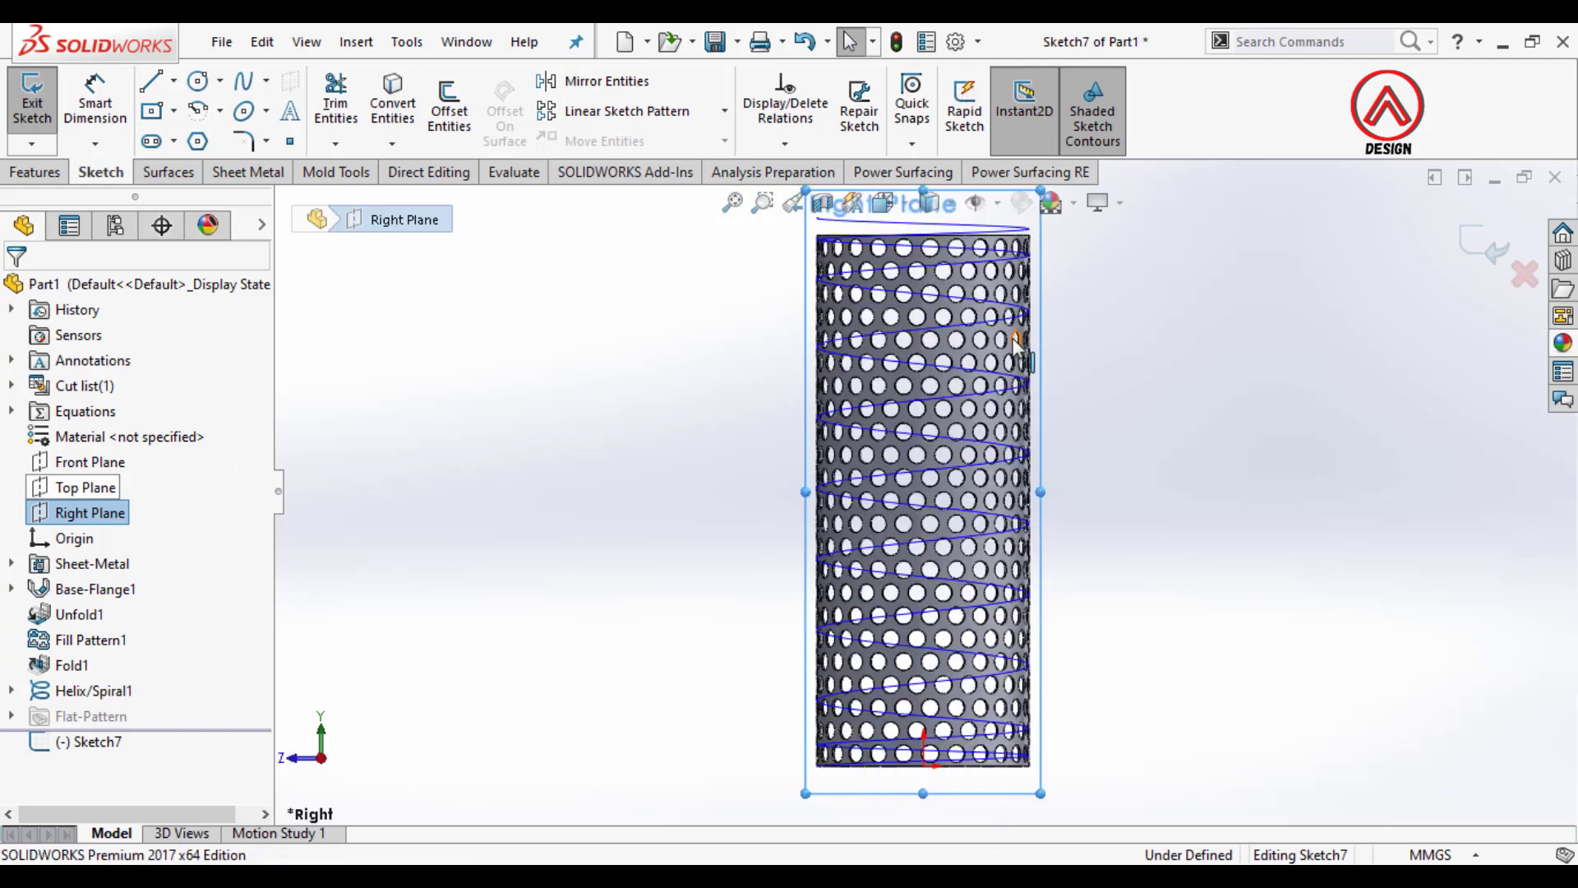
{"action": "left_click", "coordinate": [198, 82]}
{"action": "scroll", "coordinate": [813, 765], "scroll_direction": "down", "scroll_amount": 5}
{"action": "left_click", "coordinate": [781, 664]}
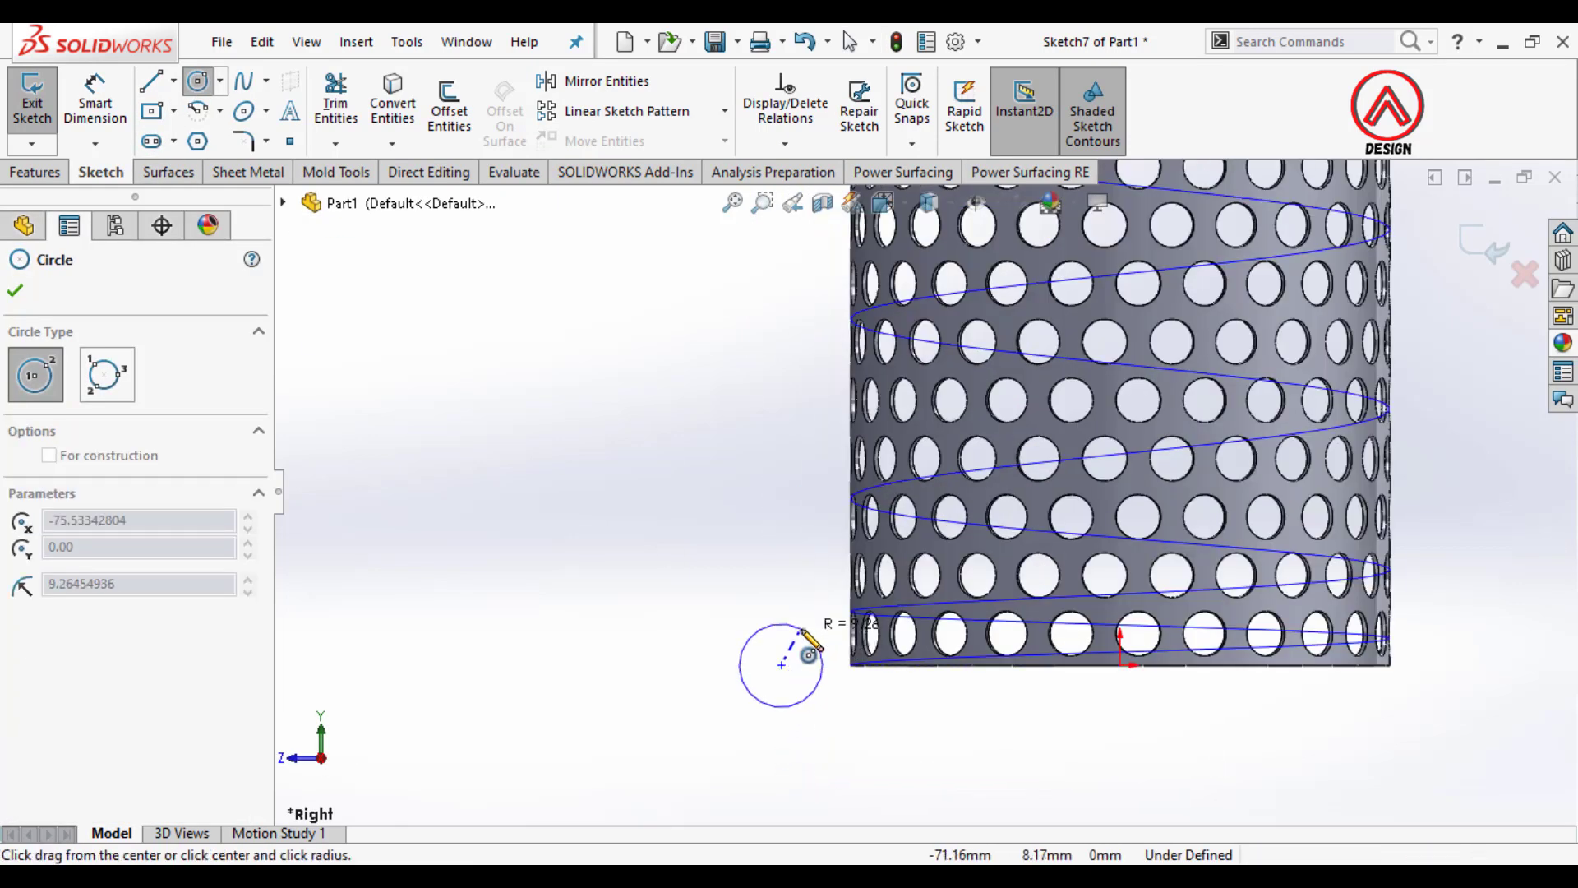
{"action": "left_click", "coordinate": [804, 641]}
{"action": "key", "text": "Escape"}
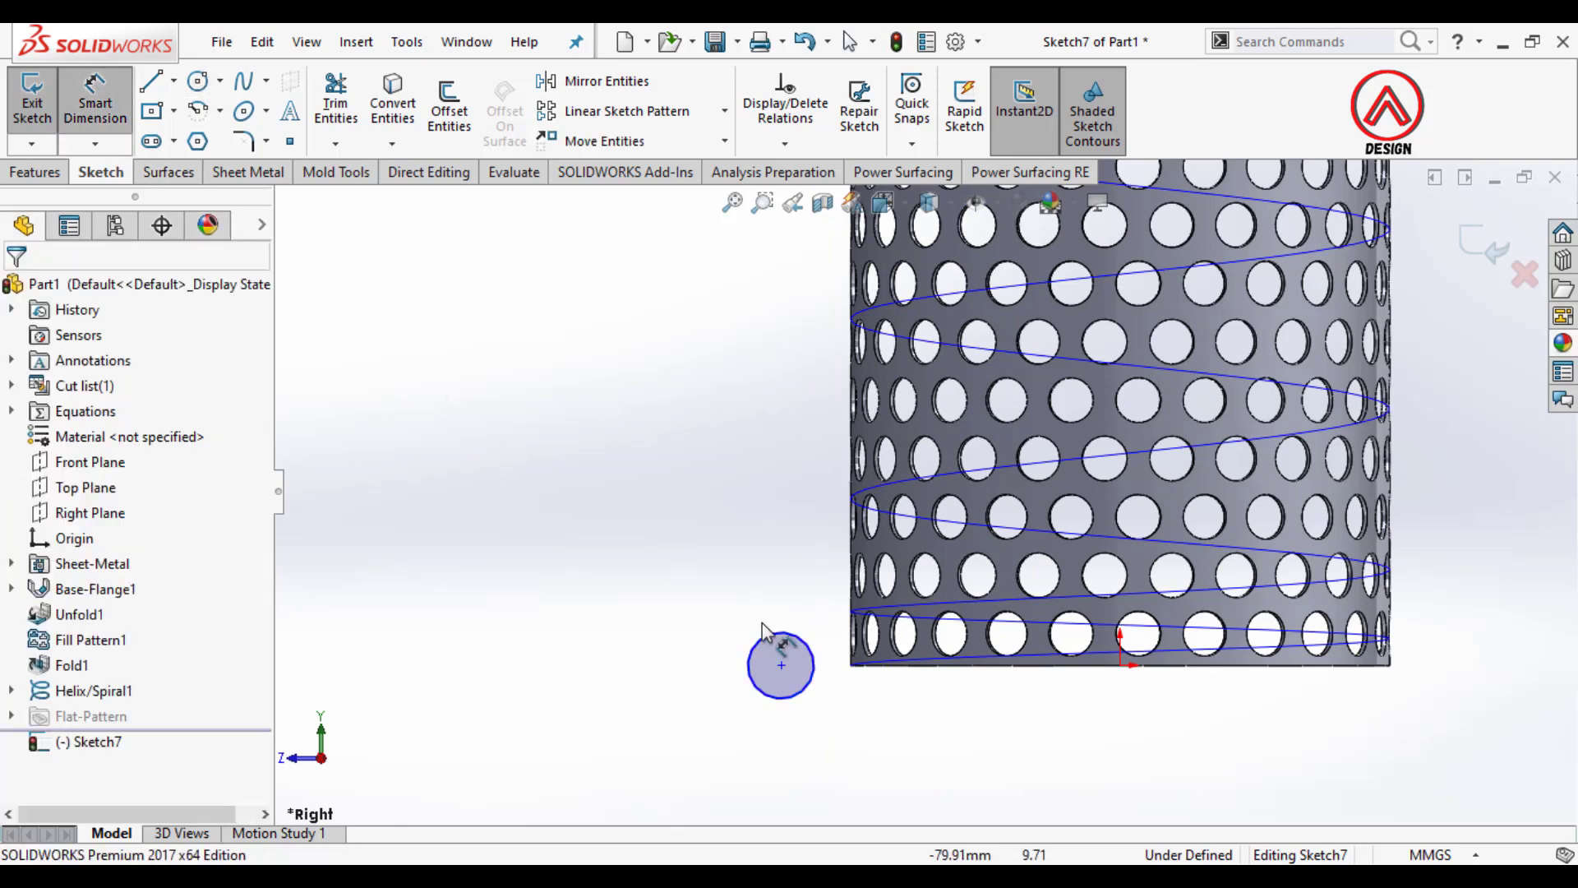
Step: Dimension the sketched circle's diameter to 12 mm
{"action": "left_click", "coordinate": [763, 631]}
{"action": "left_click", "coordinate": [714, 599]}
{"action": "key", "text": "Return"}
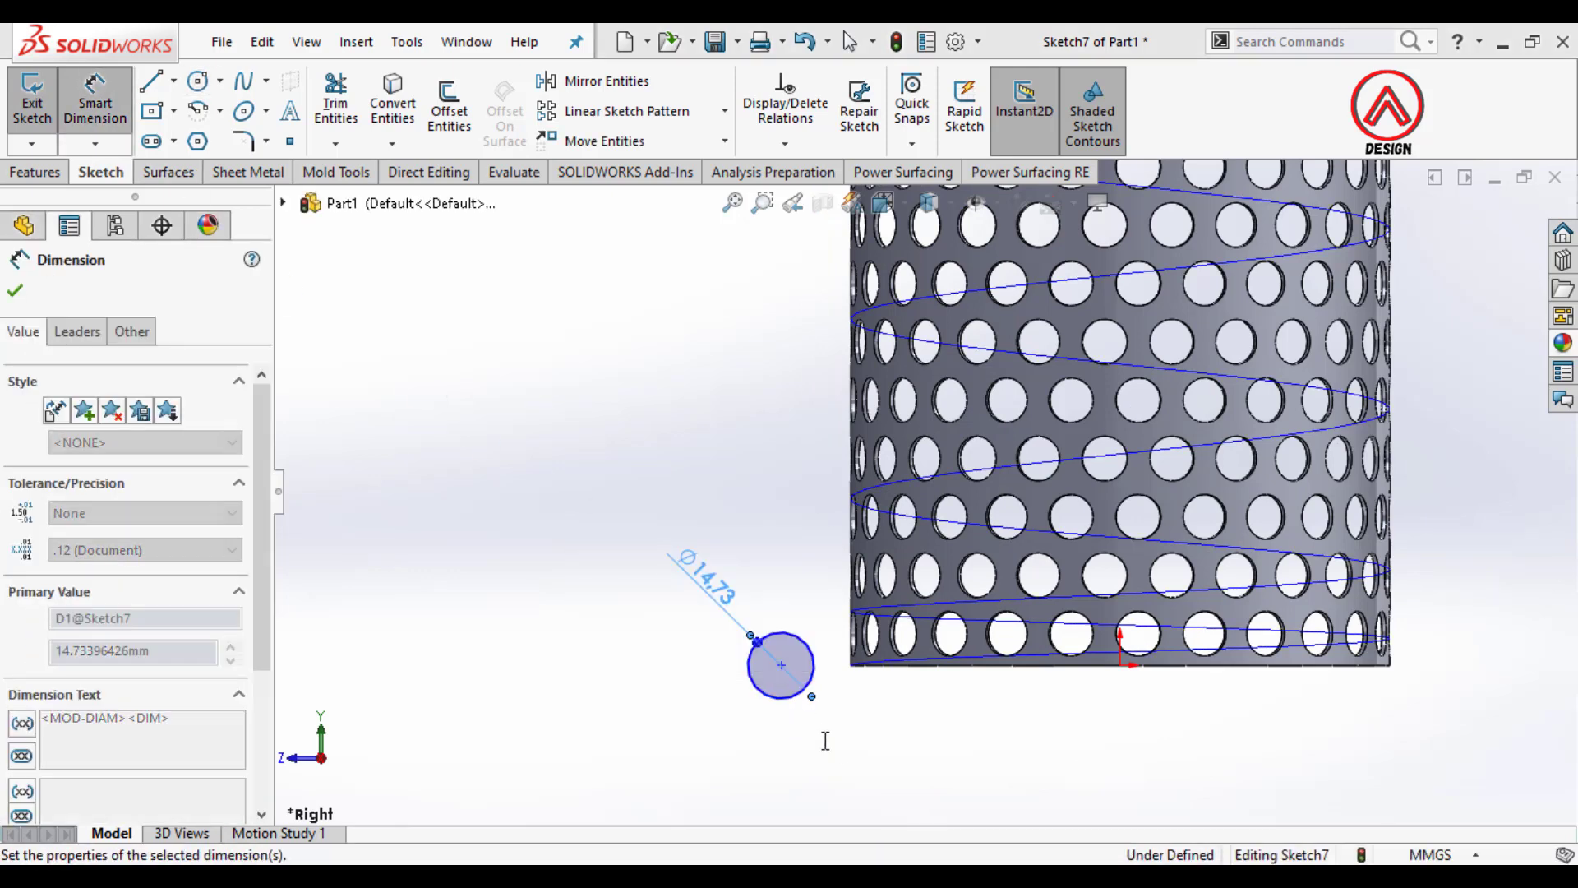
{"action": "key", "text": "Escape"}
{"action": "scroll", "coordinate": [832, 773], "scroll_direction": "down", "scroll_amount": 2}
{"action": "key", "text": "Escape"}
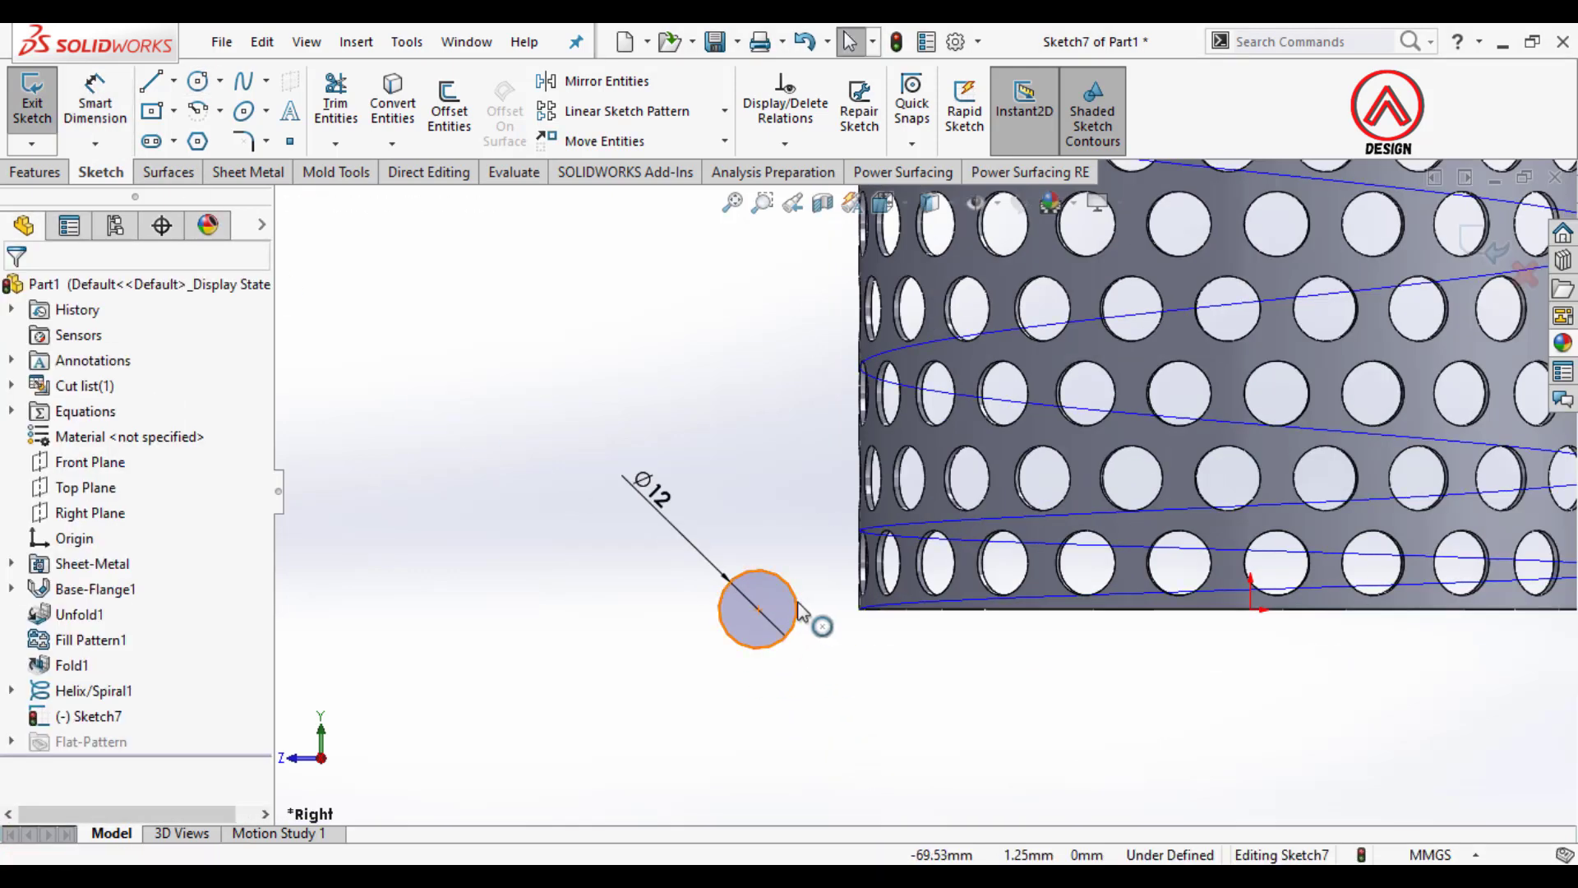
Step: Add a Horizontal relation between the 12 mm circle's centre and the origin
{"action": "left_click", "coordinate": [758, 609]}
{"action": "left_click", "coordinate": [1250, 609], "text": "ctrl"}
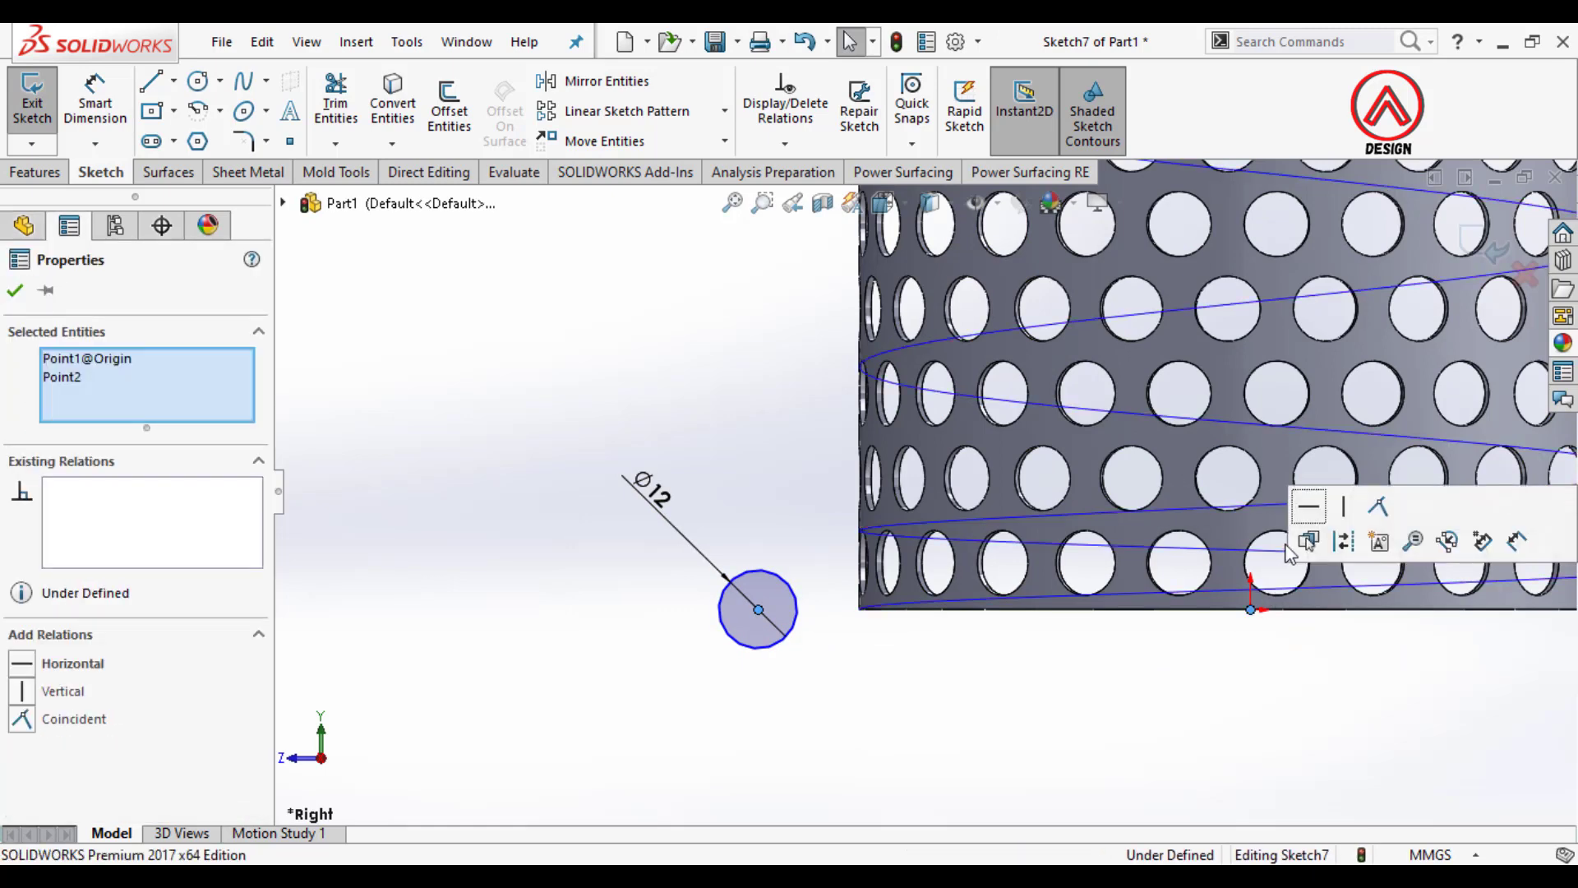
{"action": "left_click", "coordinate": [1308, 506]}
{"action": "left_click", "coordinate": [1170, 718]}
Step: Add a Tangent relation between the 12 mm circle and the helix curve
{"action": "left_click", "coordinate": [793, 626]}
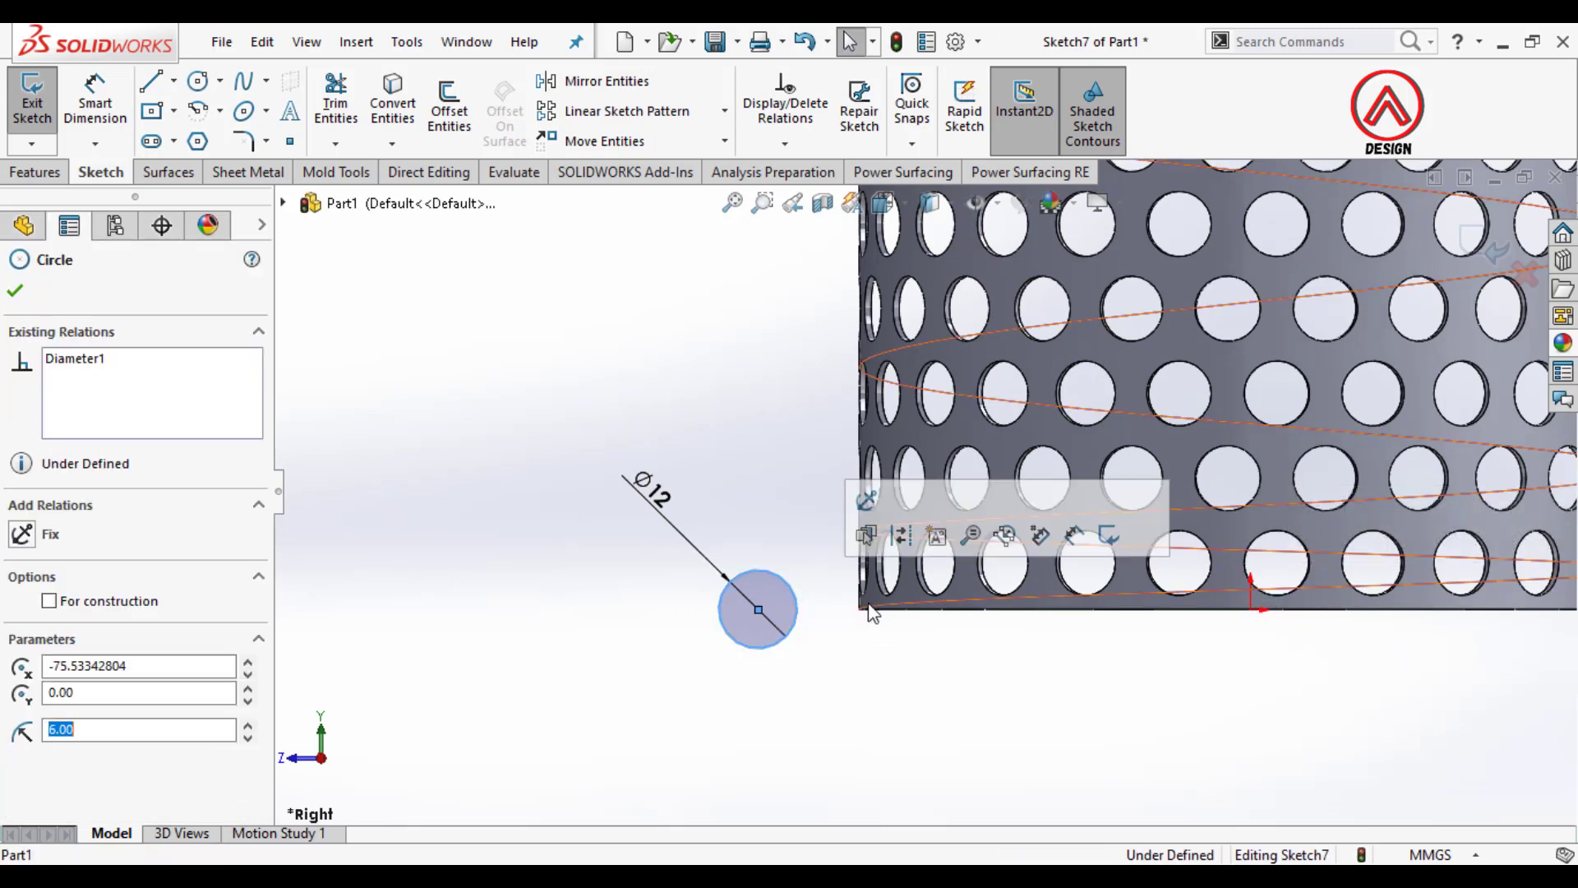
{"action": "left_click", "coordinate": [923, 571], "text": "ctrl"}
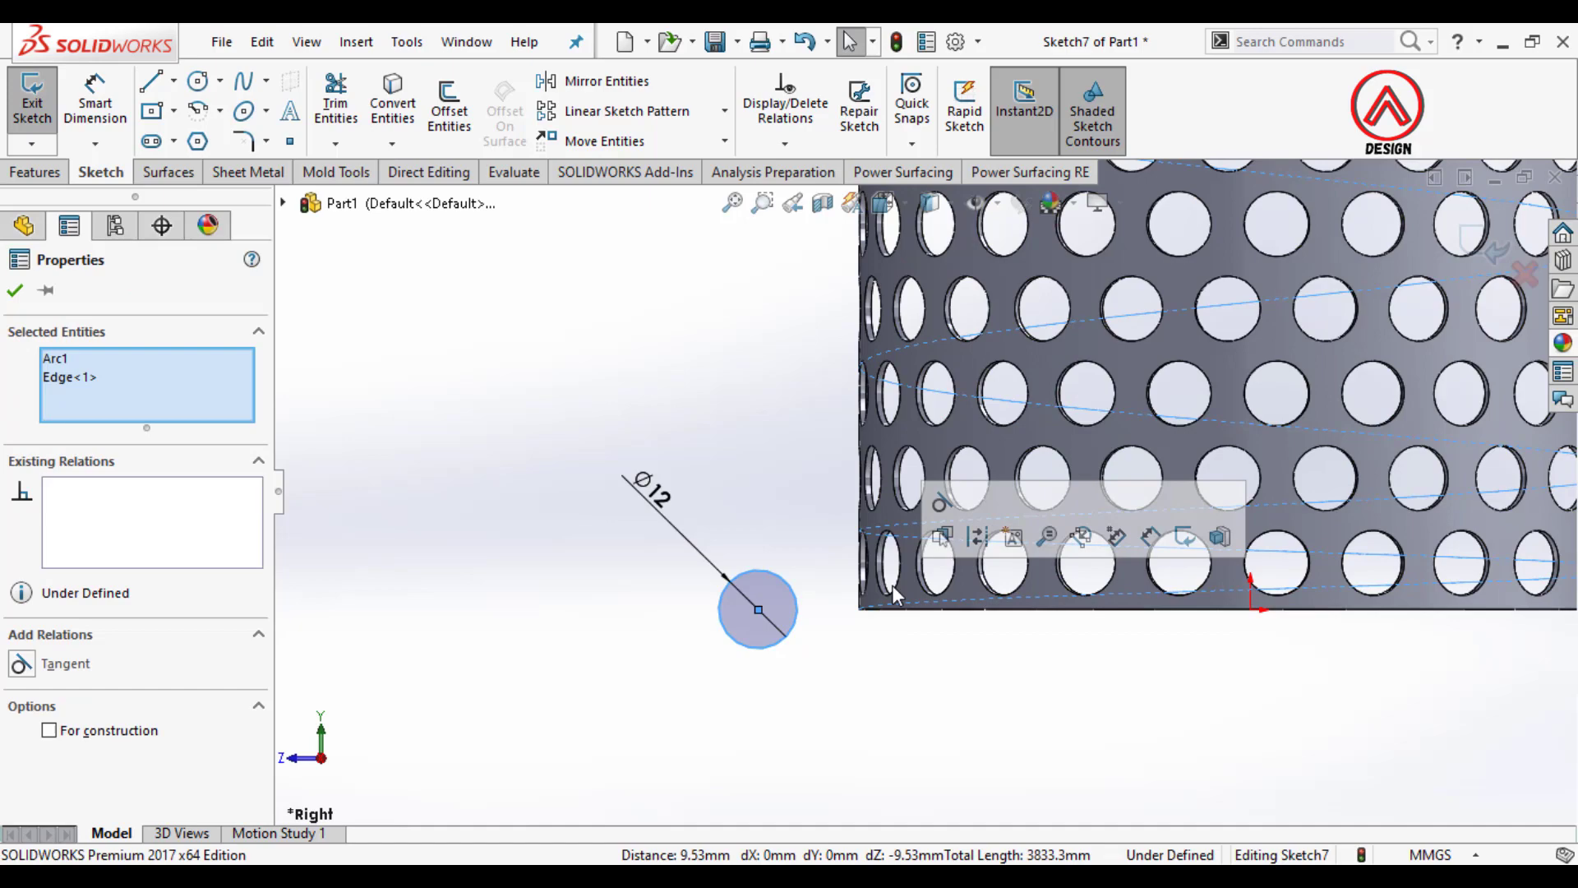
{"action": "left_click", "coordinate": [949, 505]}
{"action": "left_click", "coordinate": [959, 715]}
Step: Sweep the 12 mm circle along the helix to form the coil as a separate body
{"action": "scroll", "coordinate": [959, 716], "scroll_direction": "up", "scroll_amount": 6}
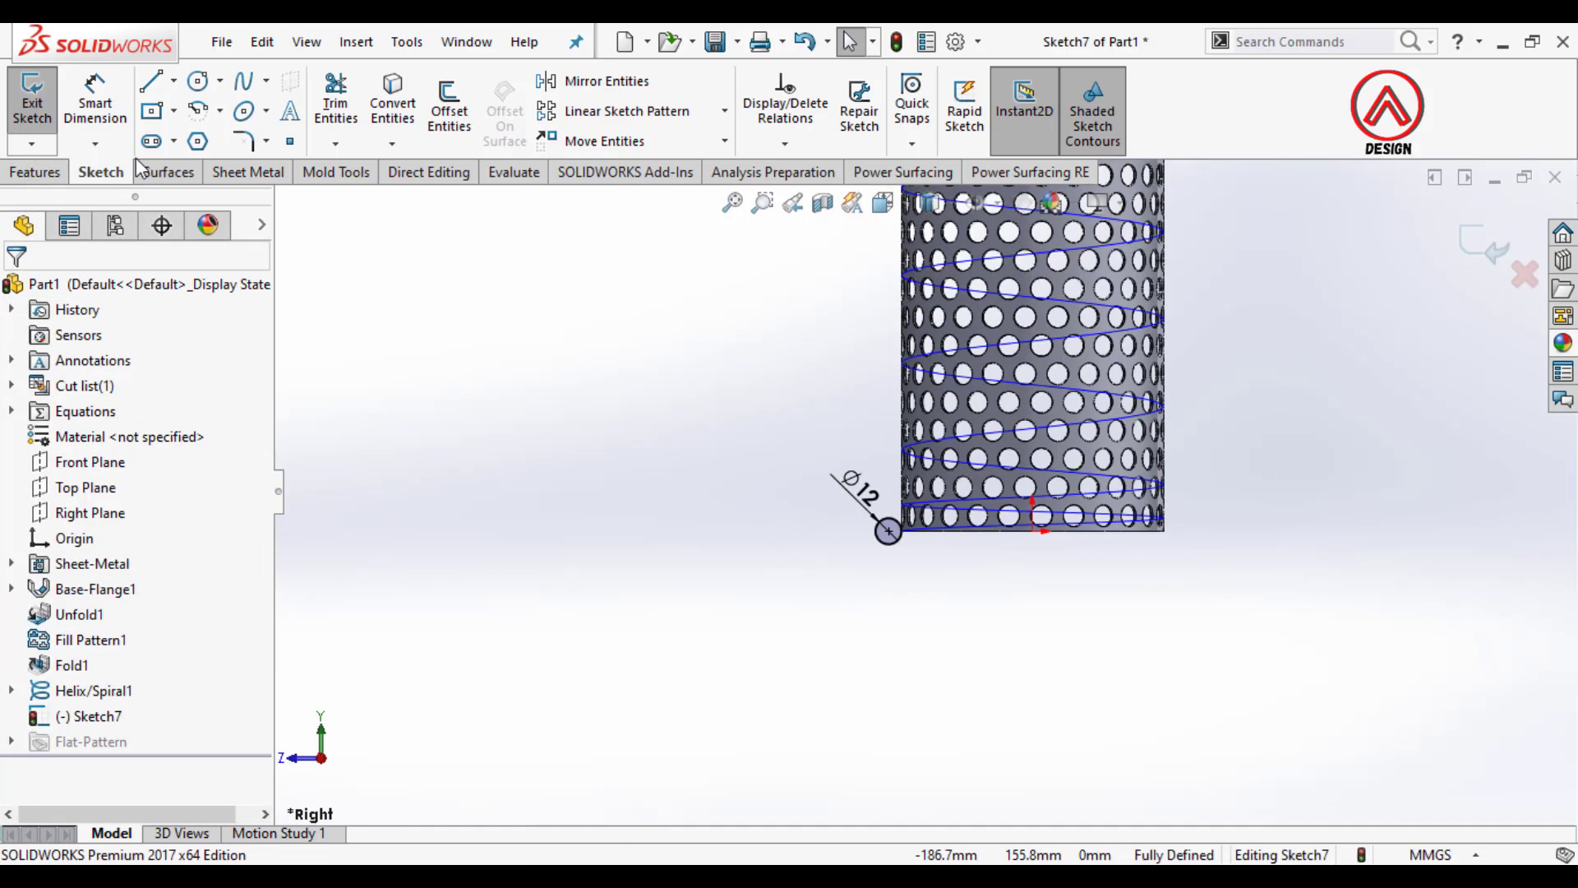
{"action": "left_click", "coordinate": [35, 172]}
{"action": "left_click", "coordinate": [222, 80]}
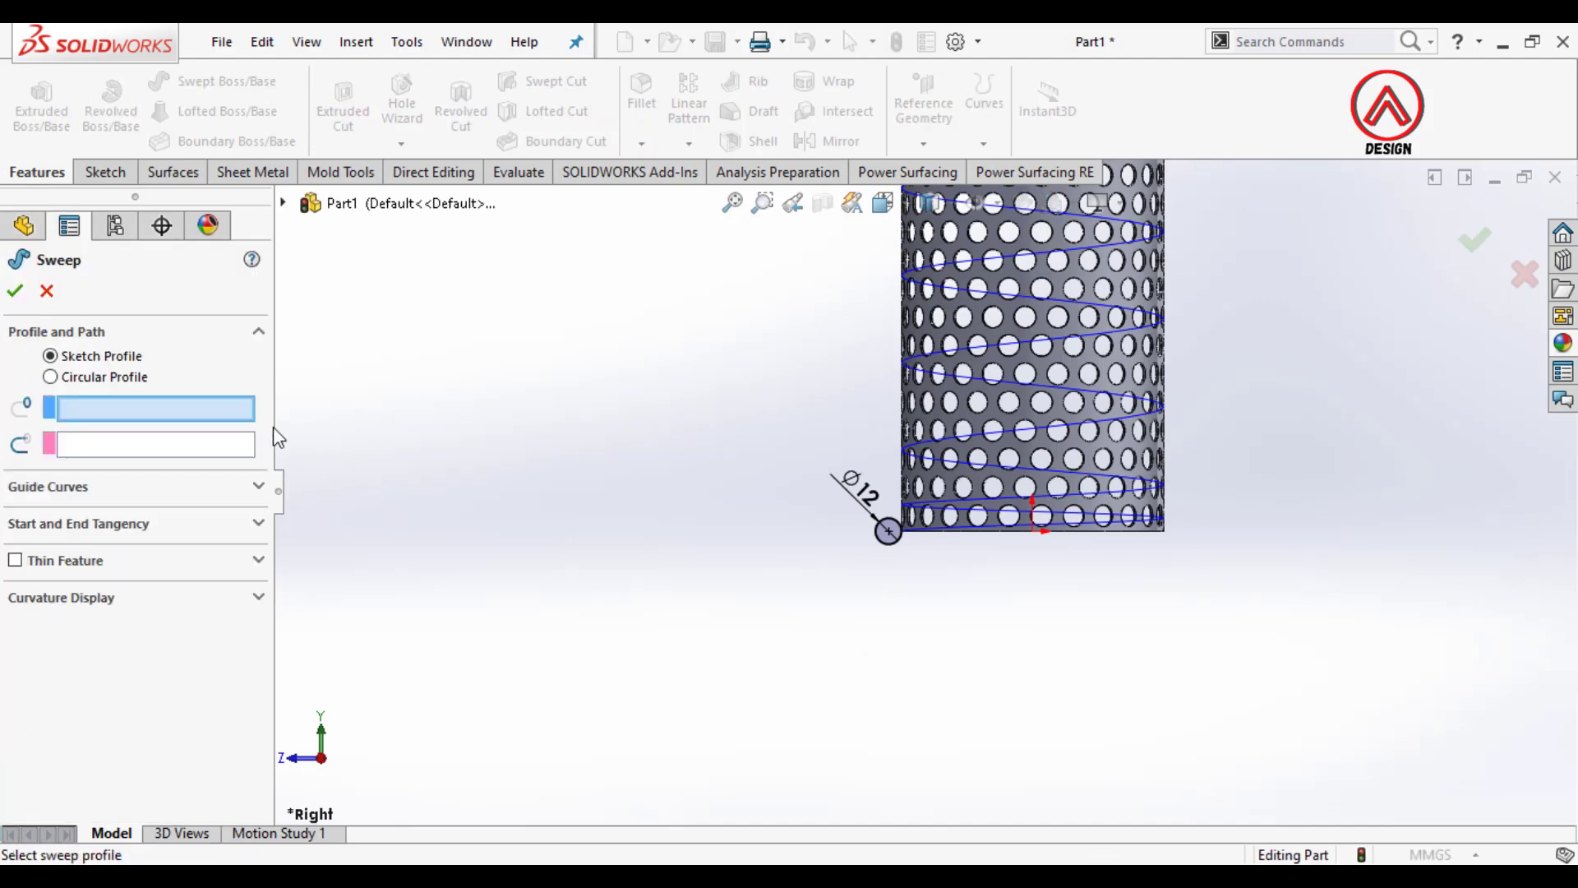
{"action": "left_click", "coordinate": [878, 542]}
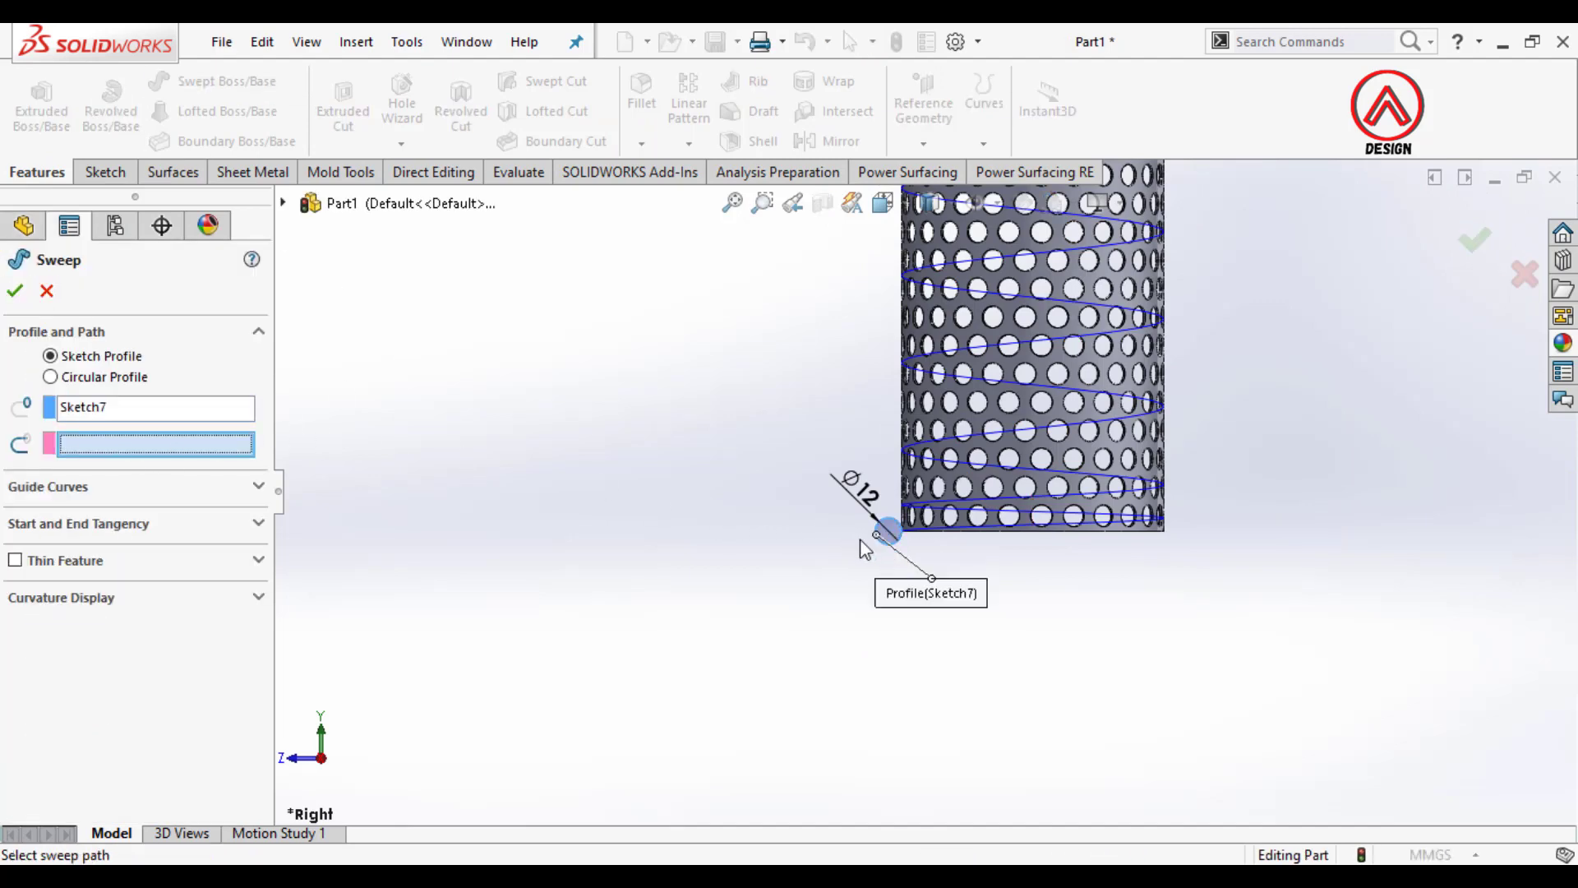
{"action": "left_click", "coordinate": [954, 495]}
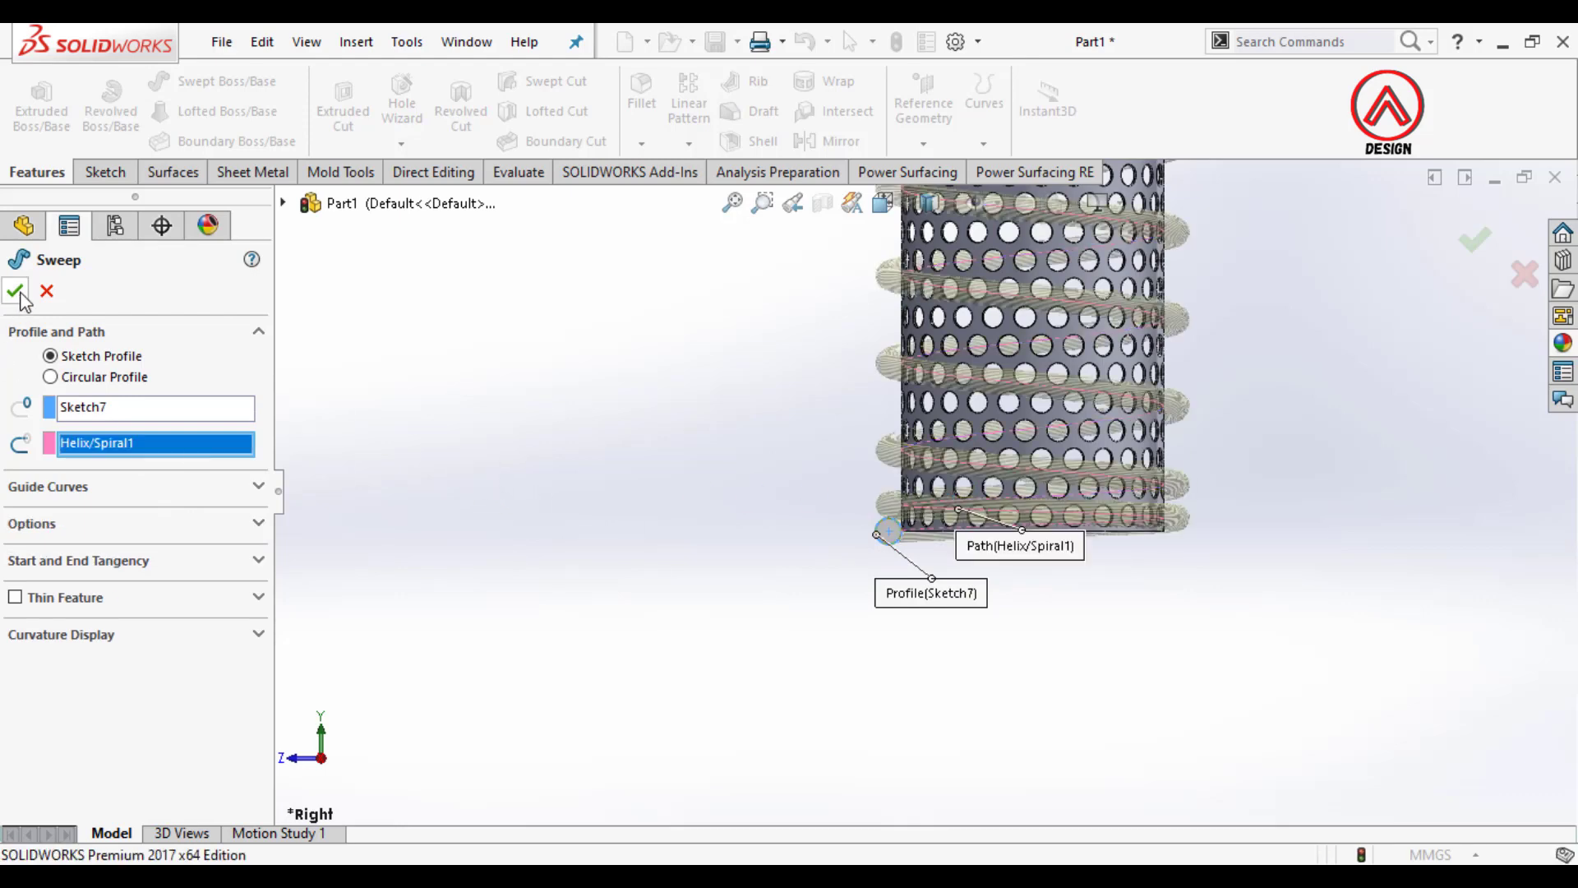
{"action": "left_click", "coordinate": [33, 523]}
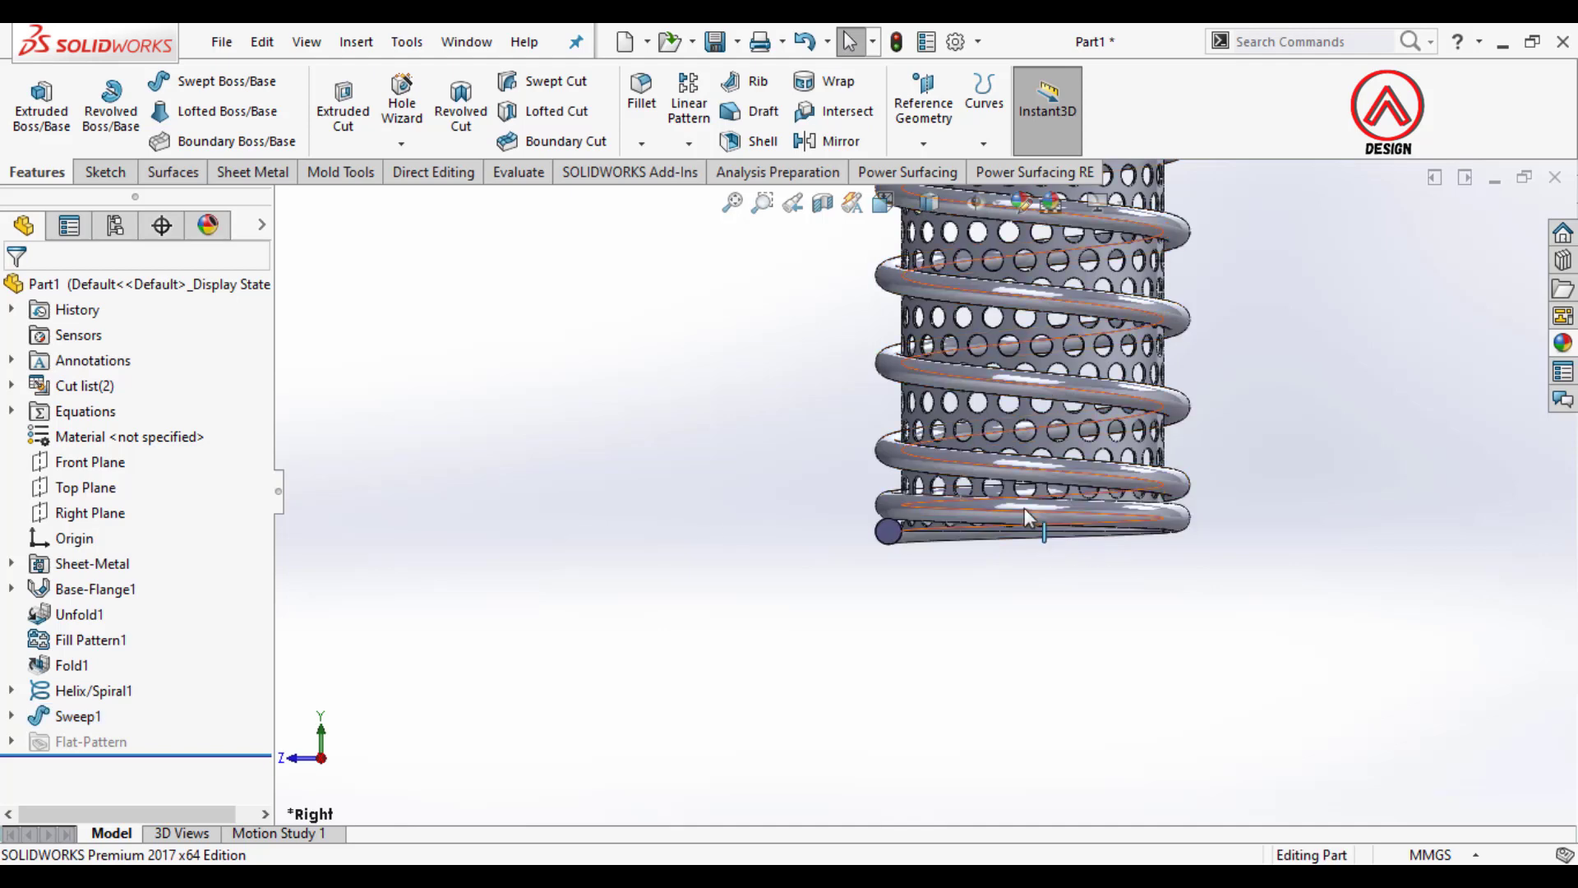
Step: Hide the helix curve that runs along the swept coil
{"action": "left_click", "coordinate": [1092, 471]}
{"action": "left_click", "coordinate": [1250, 416]}
{"action": "key", "text": "f"}
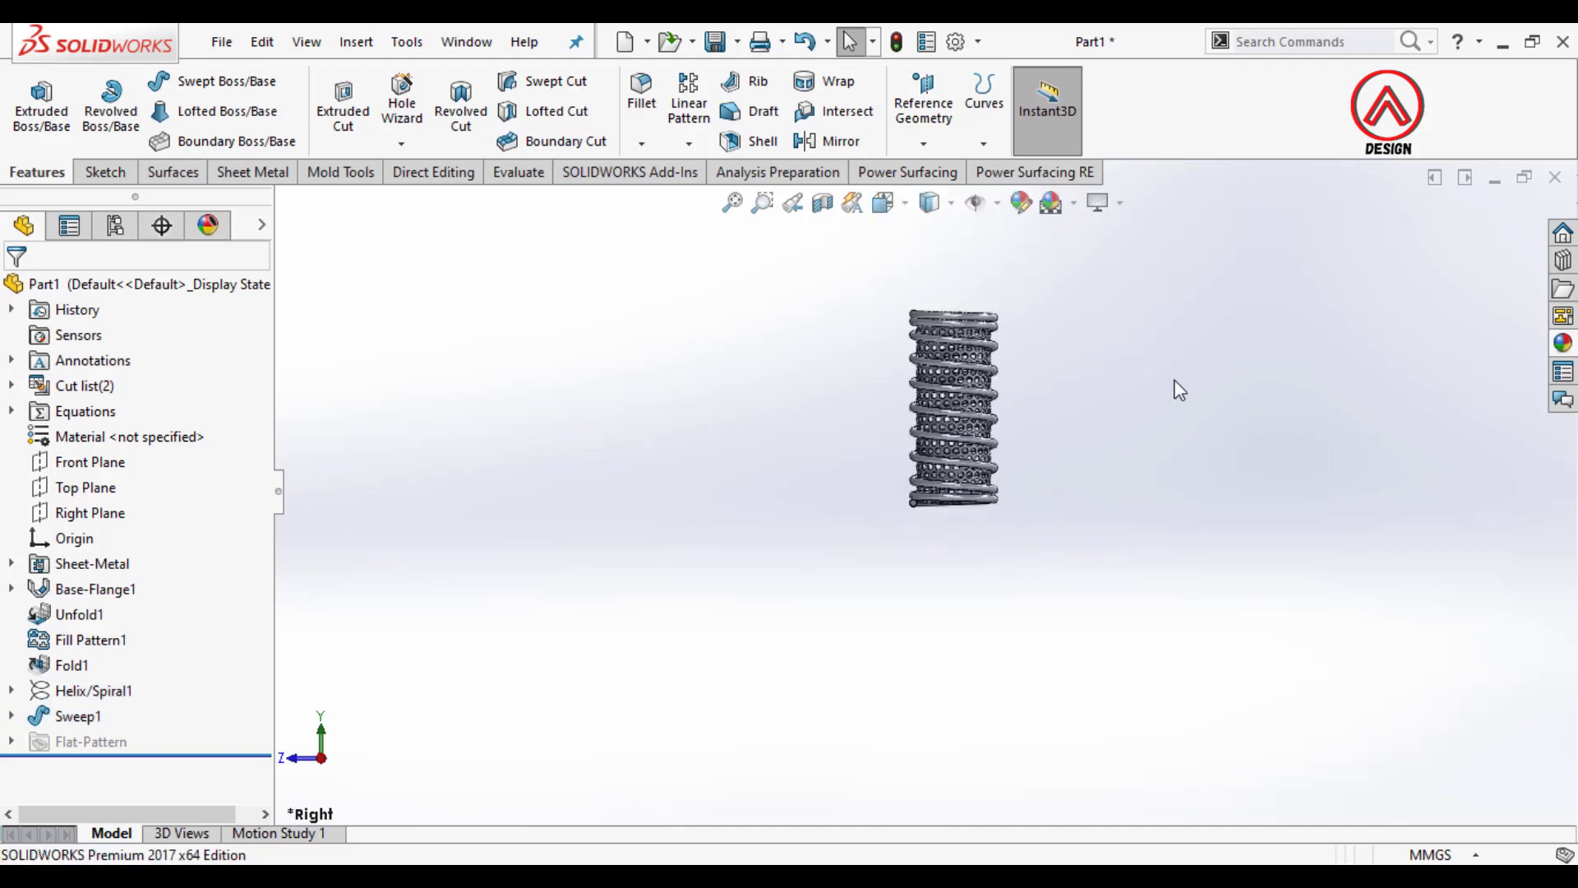
Step: Sketch a corner rectangle about 226 mm by 46 mm on the Front Plane, spanning the lower end of the coil
{"action": "left_click", "coordinate": [86, 462]}
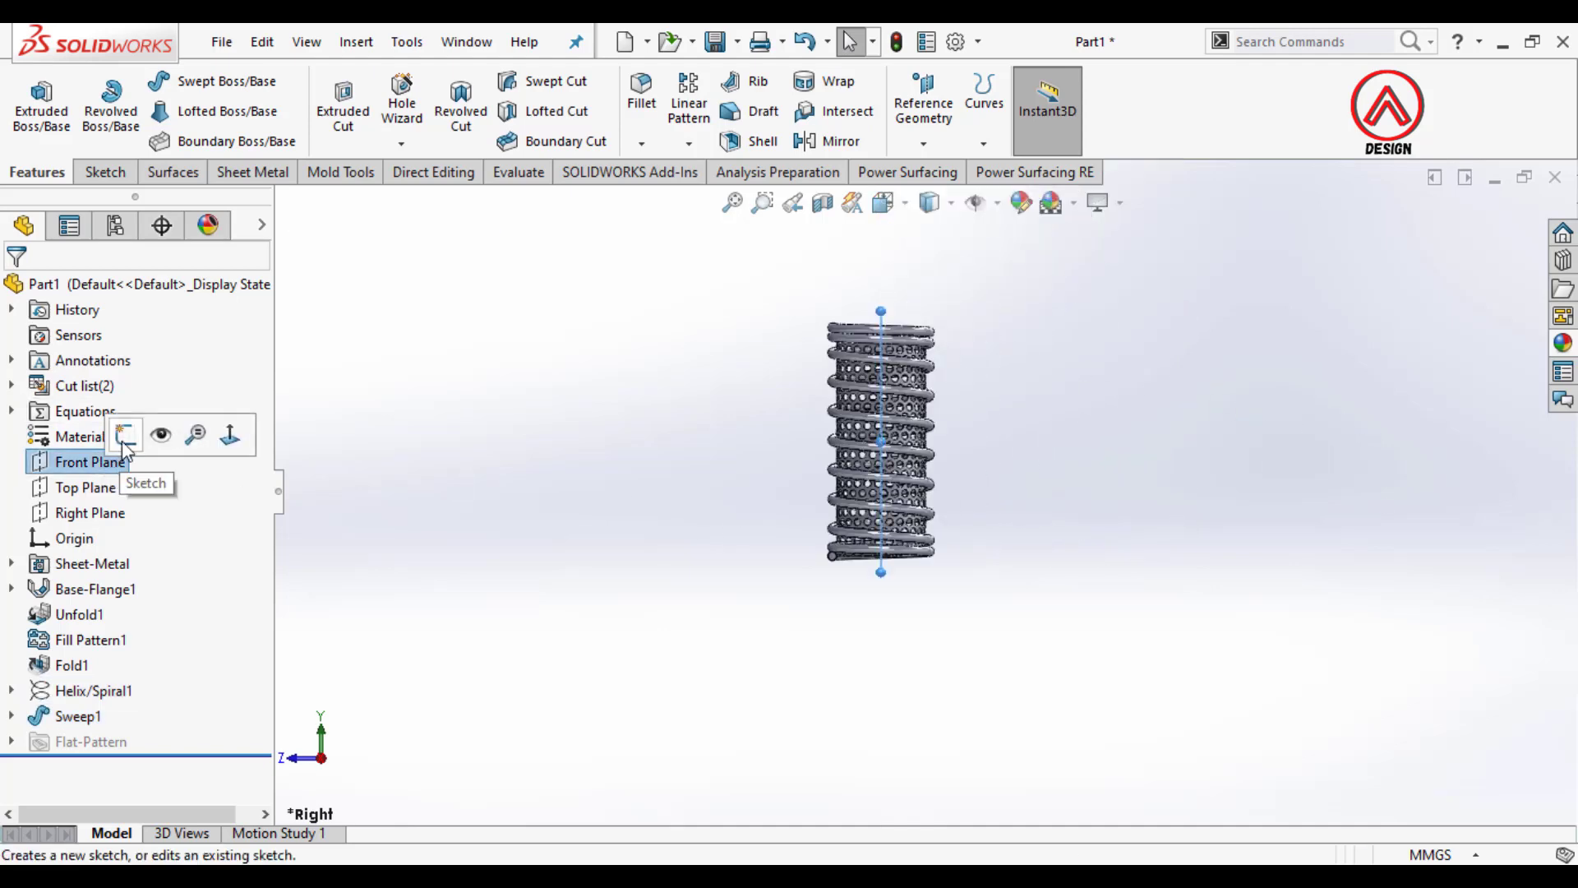
{"action": "left_click", "coordinate": [490, 483]}
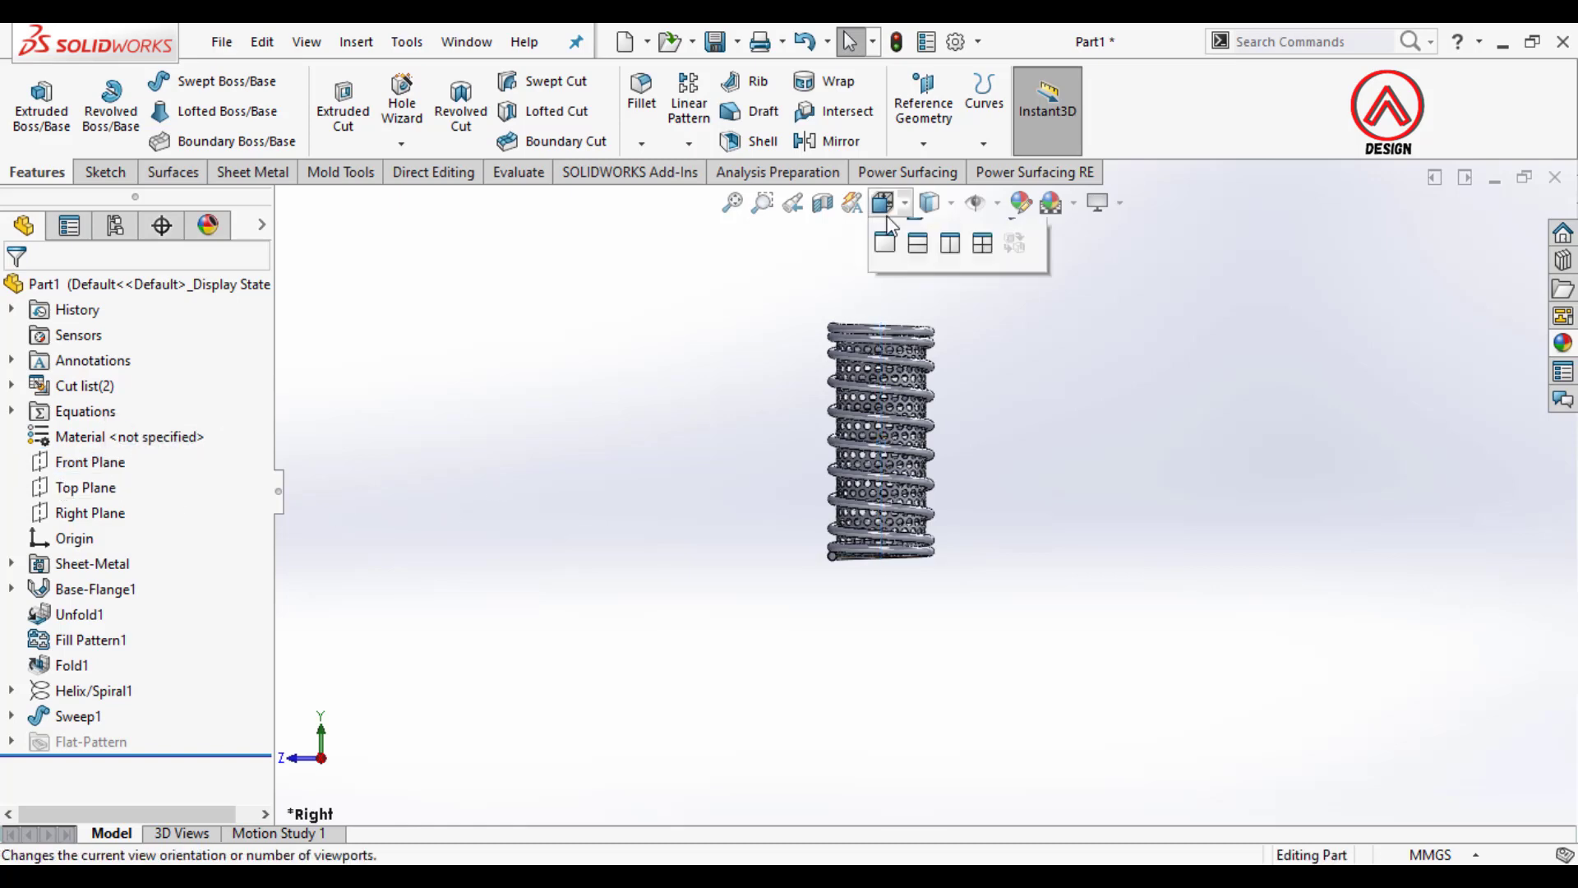
{"action": "left_click", "coordinate": [884, 203]}
{"action": "left_click", "coordinate": [920, 303]}
{"action": "left_click", "coordinate": [105, 465]}
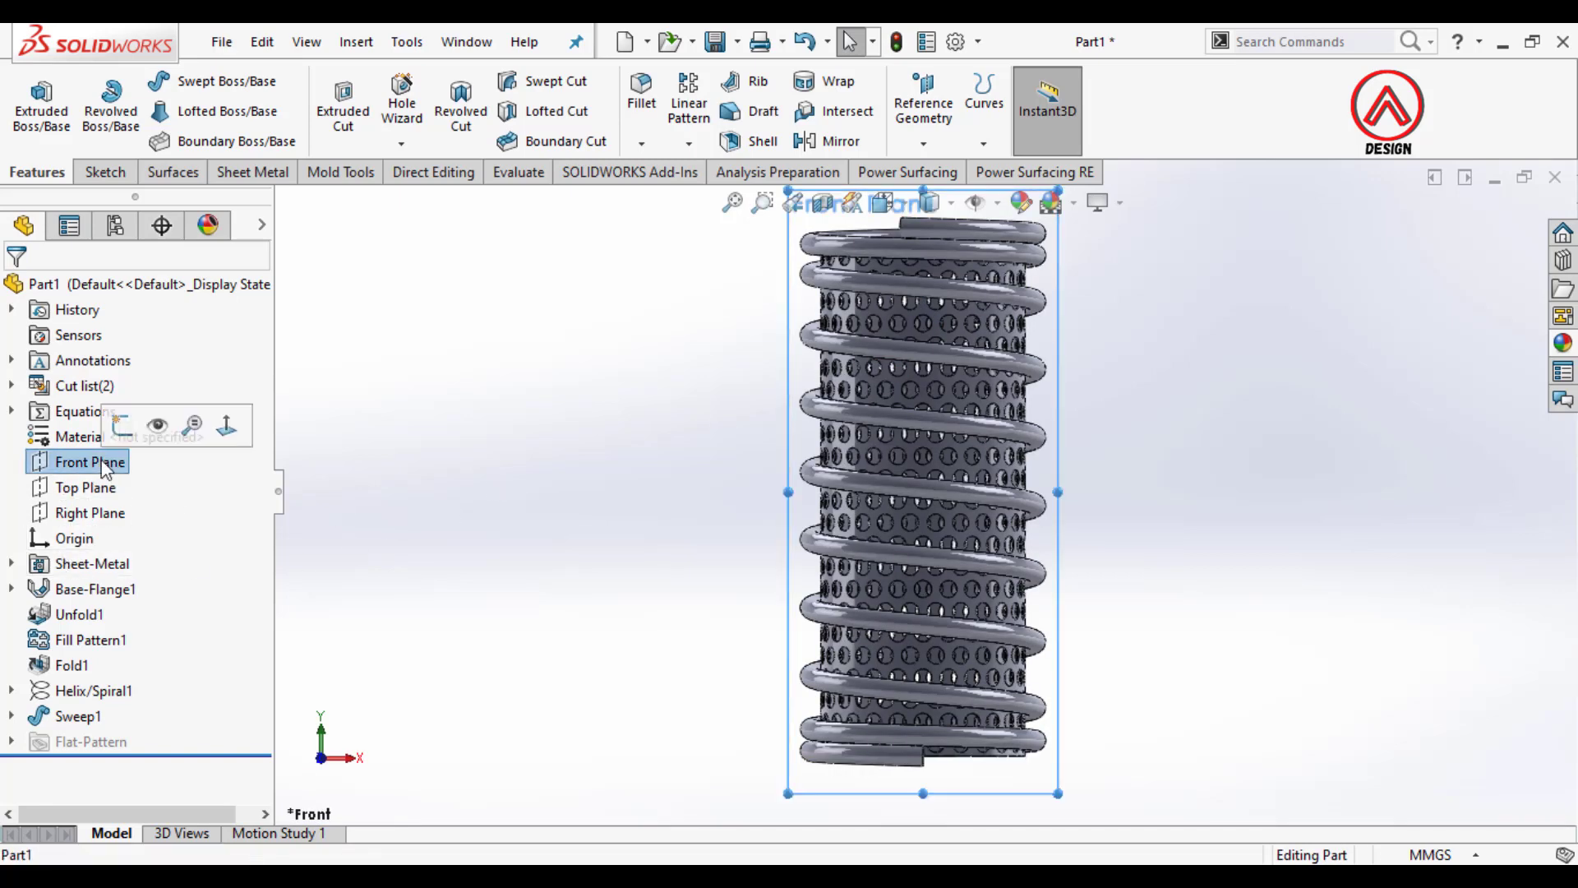
{"action": "left_click", "coordinate": [123, 425]}
{"action": "left_click", "coordinate": [162, 113]}
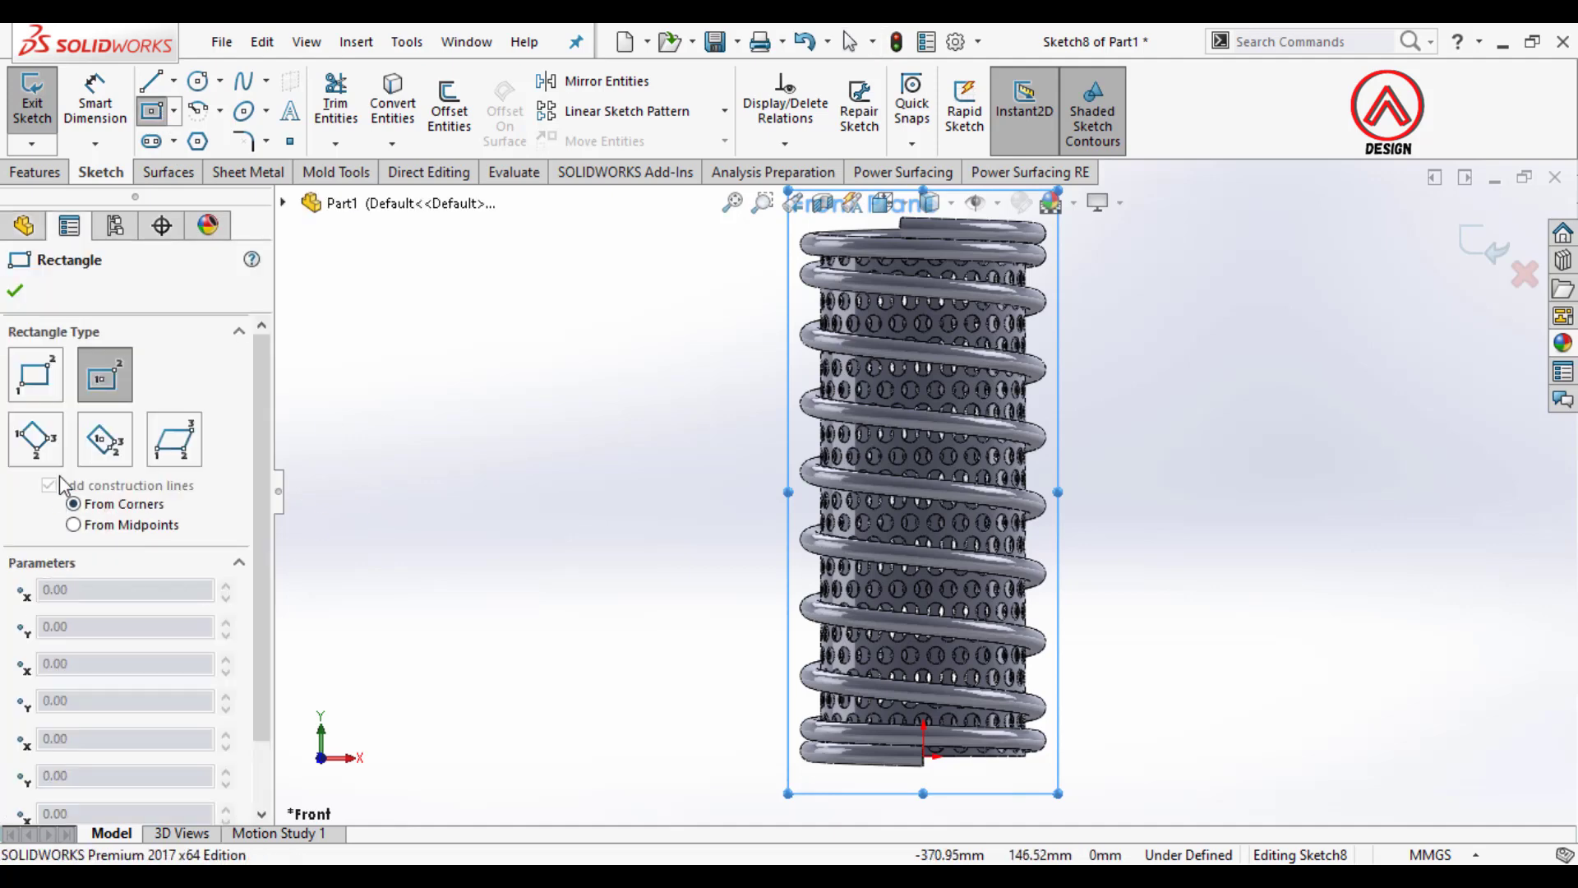
{"action": "scroll", "coordinate": [891, 740], "scroll_direction": "up", "scroll_amount": 2}
{"action": "scroll", "coordinate": [944, 652], "scroll_direction": "down", "scroll_amount": 3}
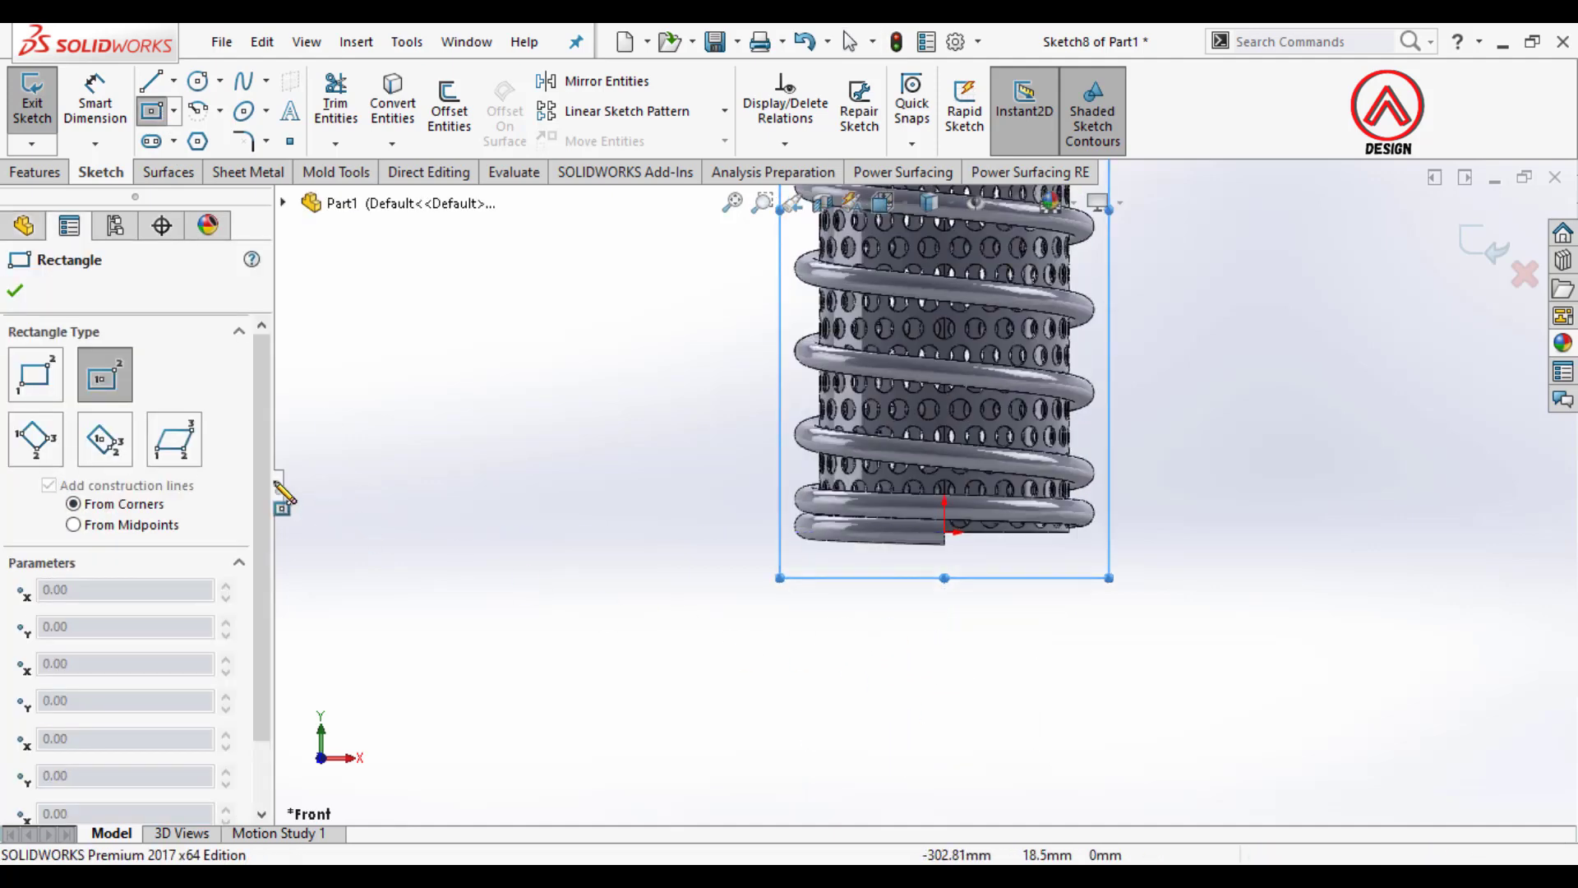
{"action": "left_click", "coordinate": [36, 374]}
{"action": "left_click", "coordinate": [734, 540]}
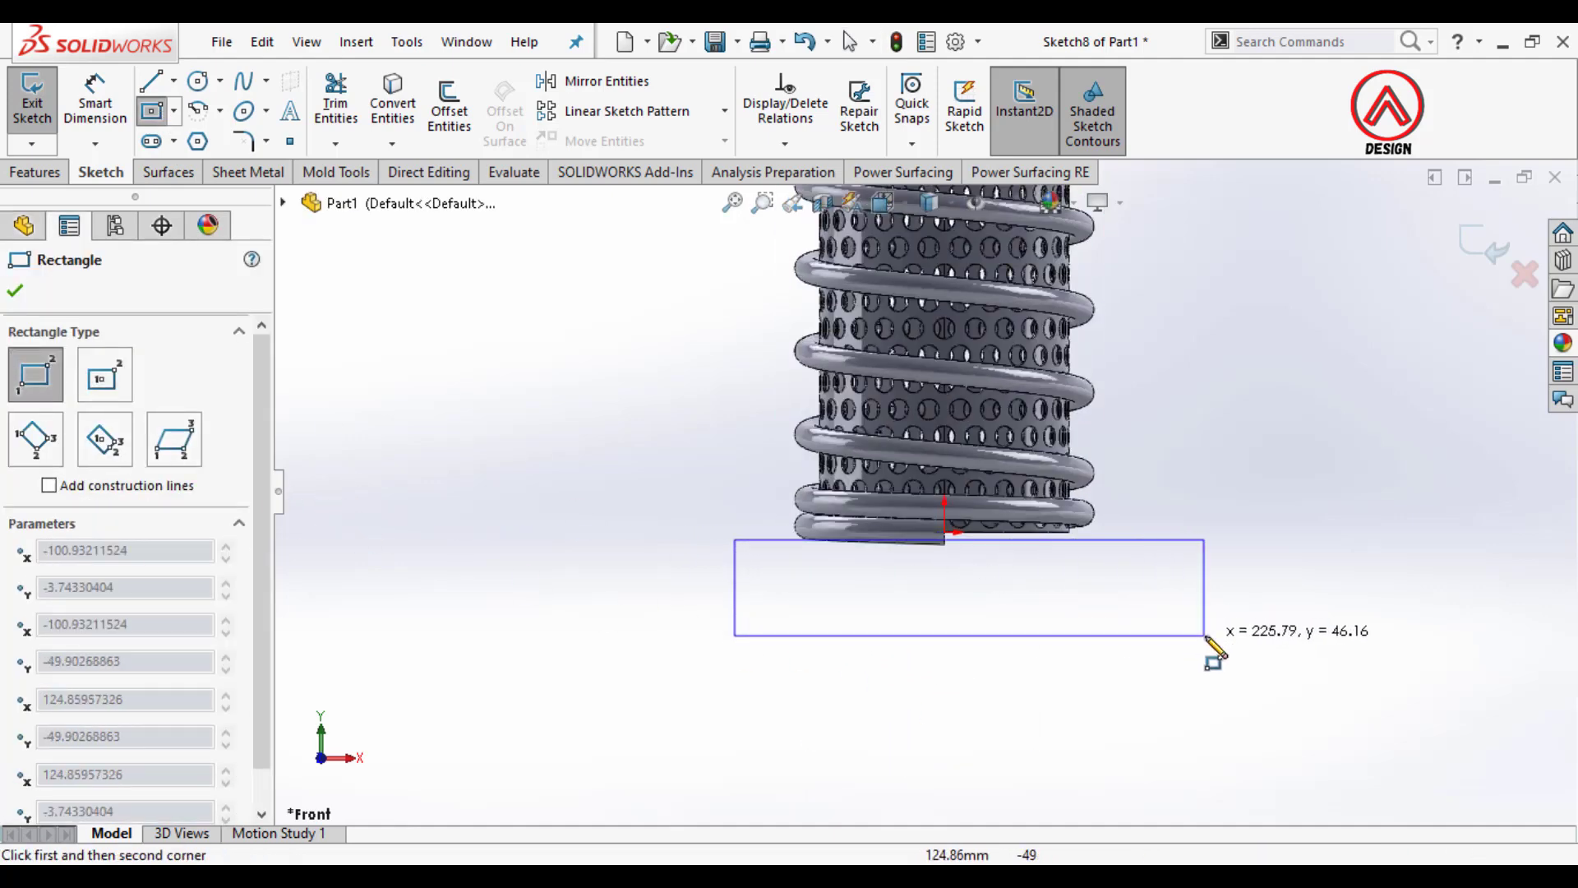
{"action": "left_click", "coordinate": [1205, 641]}
Step: Sketch a second corner rectangle about 34 mm high across the upper end of the coil, wider than the spring on both sides
{"action": "scroll", "coordinate": [1021, 411], "scroll_direction": "up", "scroll_amount": 4}
{"action": "scroll", "coordinate": [1007, 394], "scroll_direction": "down", "scroll_amount": 2}
{"action": "scroll", "coordinate": [1010, 398], "scroll_direction": "down", "scroll_amount": 1}
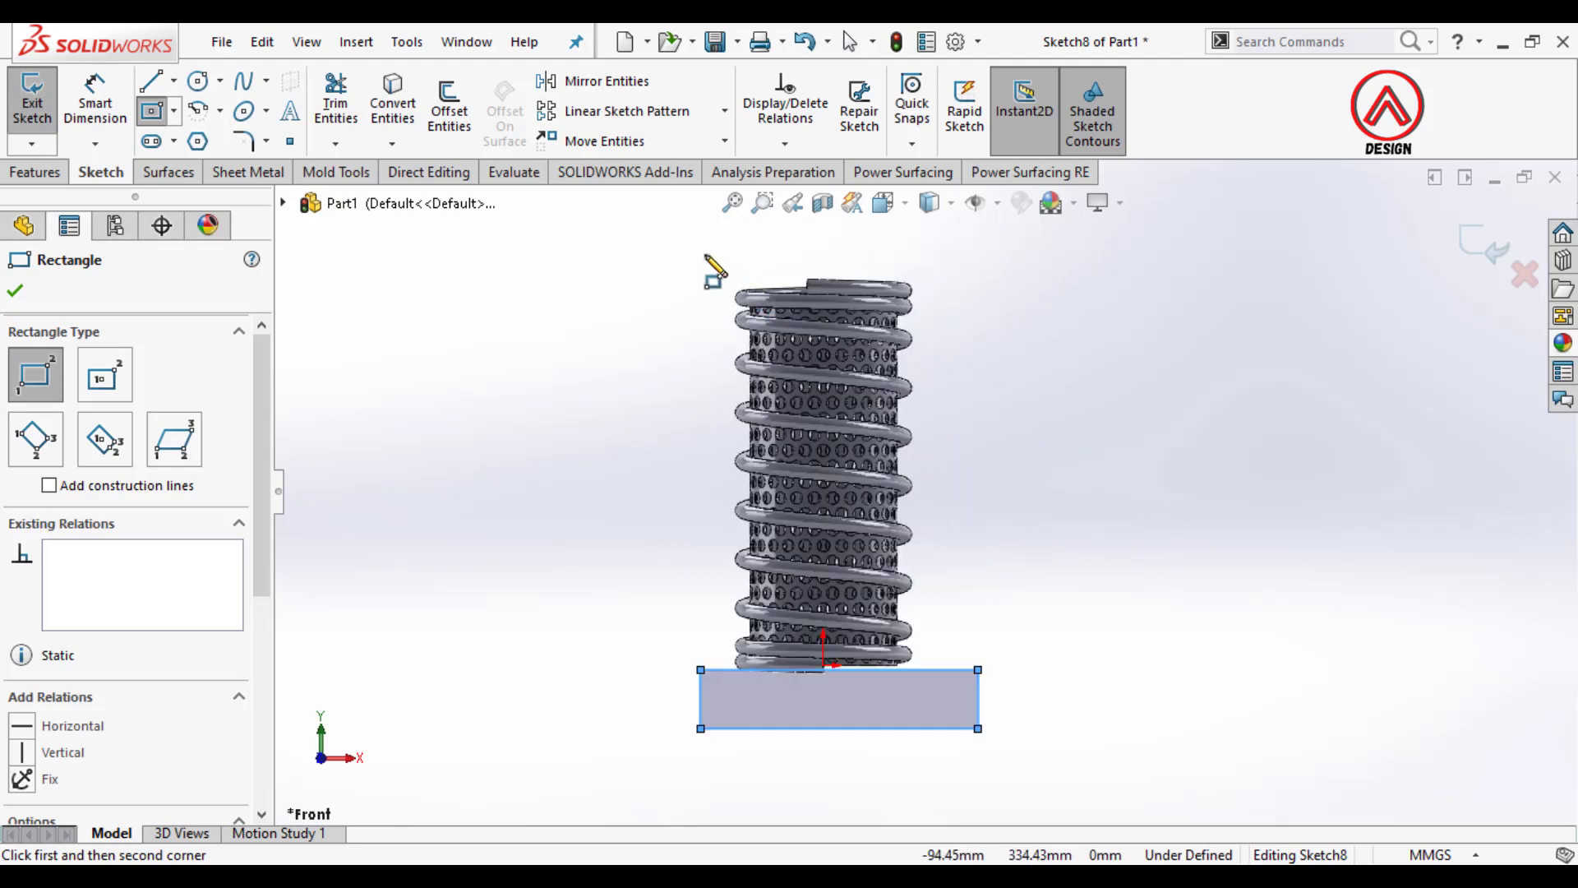
{"action": "left_click", "coordinate": [682, 247]}
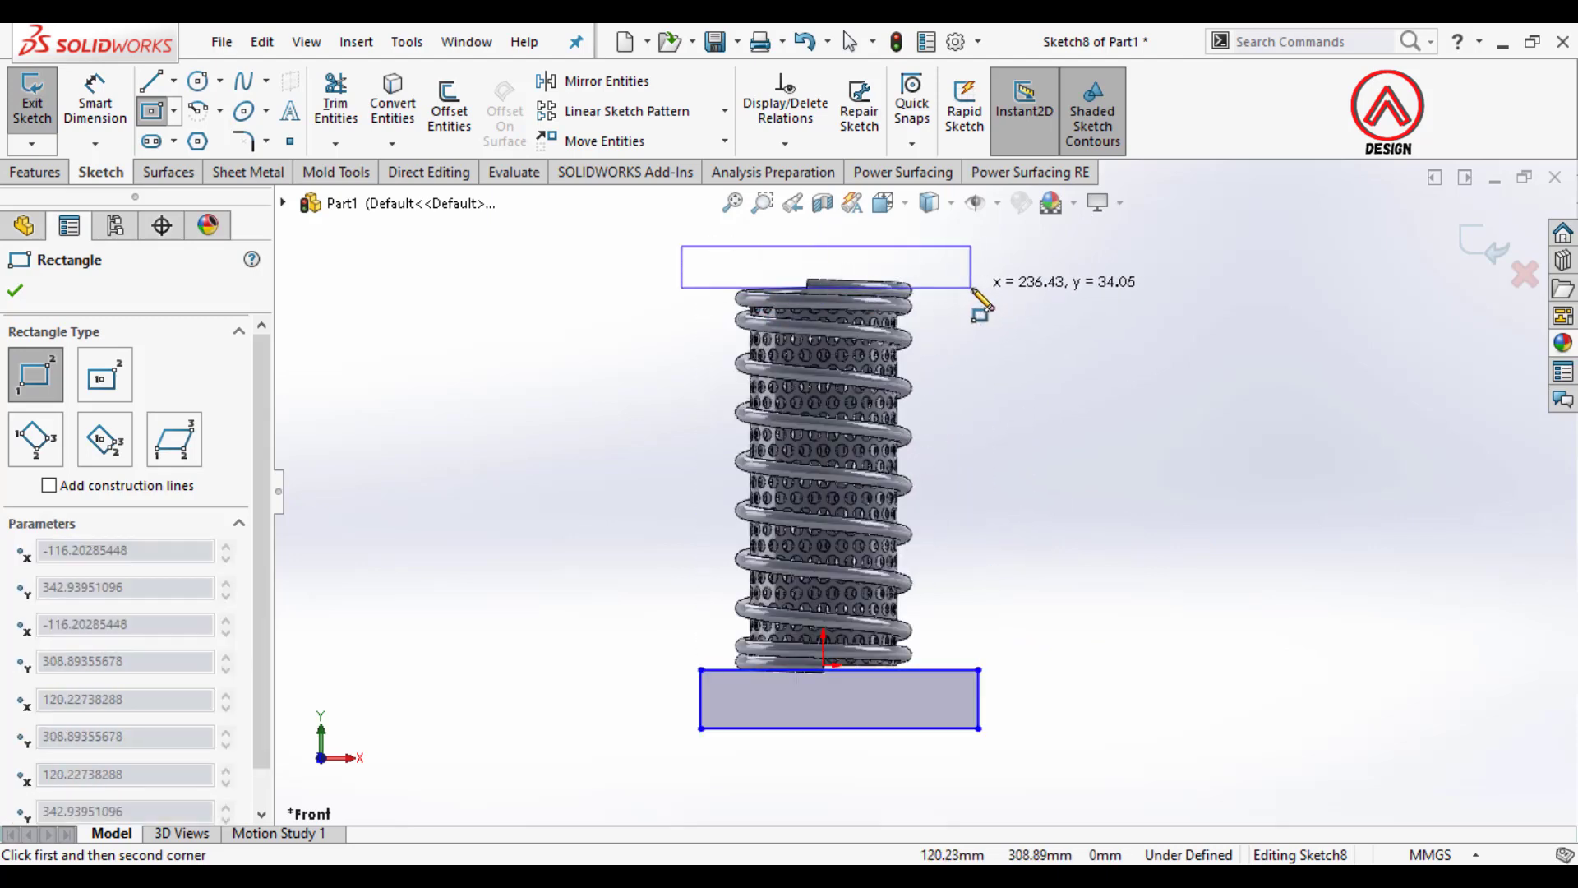
{"action": "left_click", "coordinate": [975, 288]}
Step: Make the lower rectangle's upper edge coincident with the origin
{"action": "left_click", "coordinate": [95, 103]}
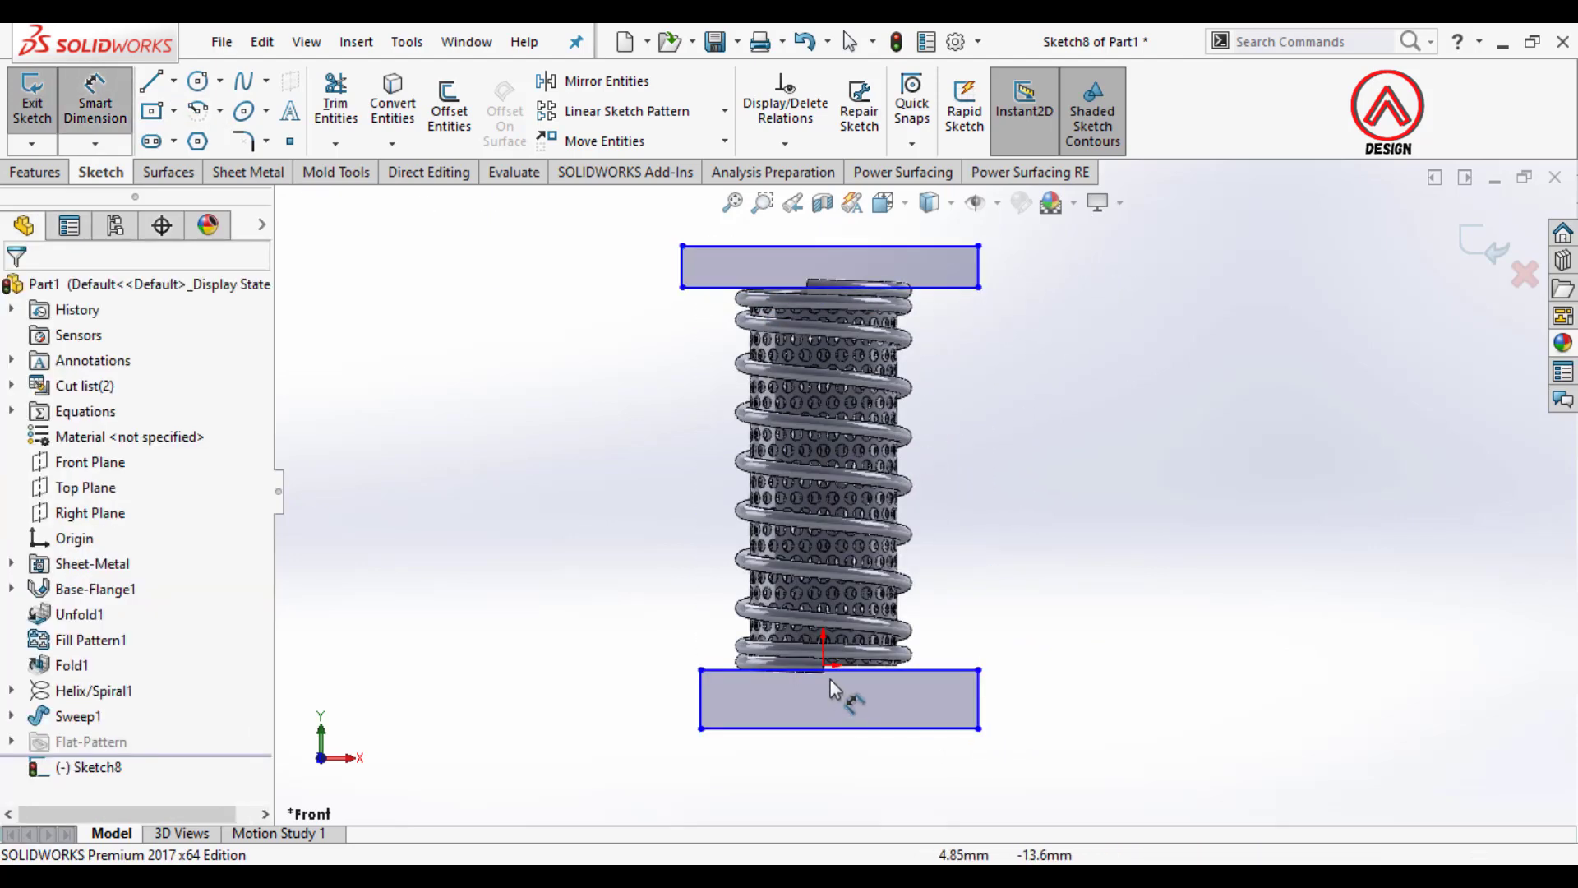
{"action": "scroll", "coordinate": [824, 682], "scroll_direction": "down", "scroll_amount": 2}
{"action": "key", "text": "Escape"}
{"action": "left_click", "coordinate": [835, 638]}
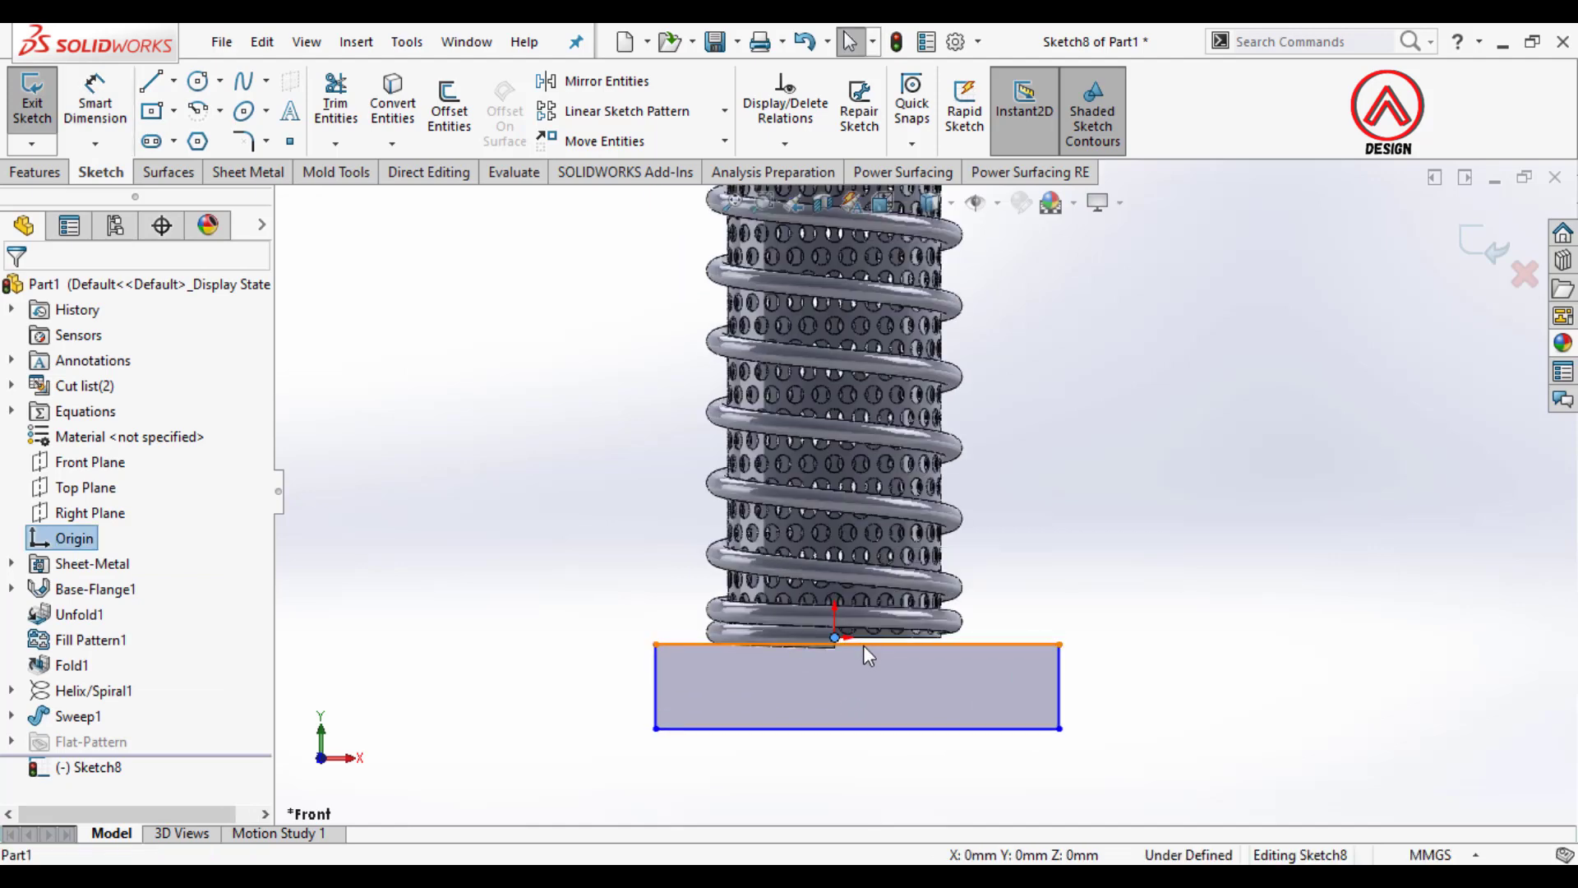
{"action": "left_click", "coordinate": [863, 645], "text": "ctrl"}
{"action": "left_click", "coordinate": [945, 549]}
{"action": "left_click", "coordinate": [1109, 438]}
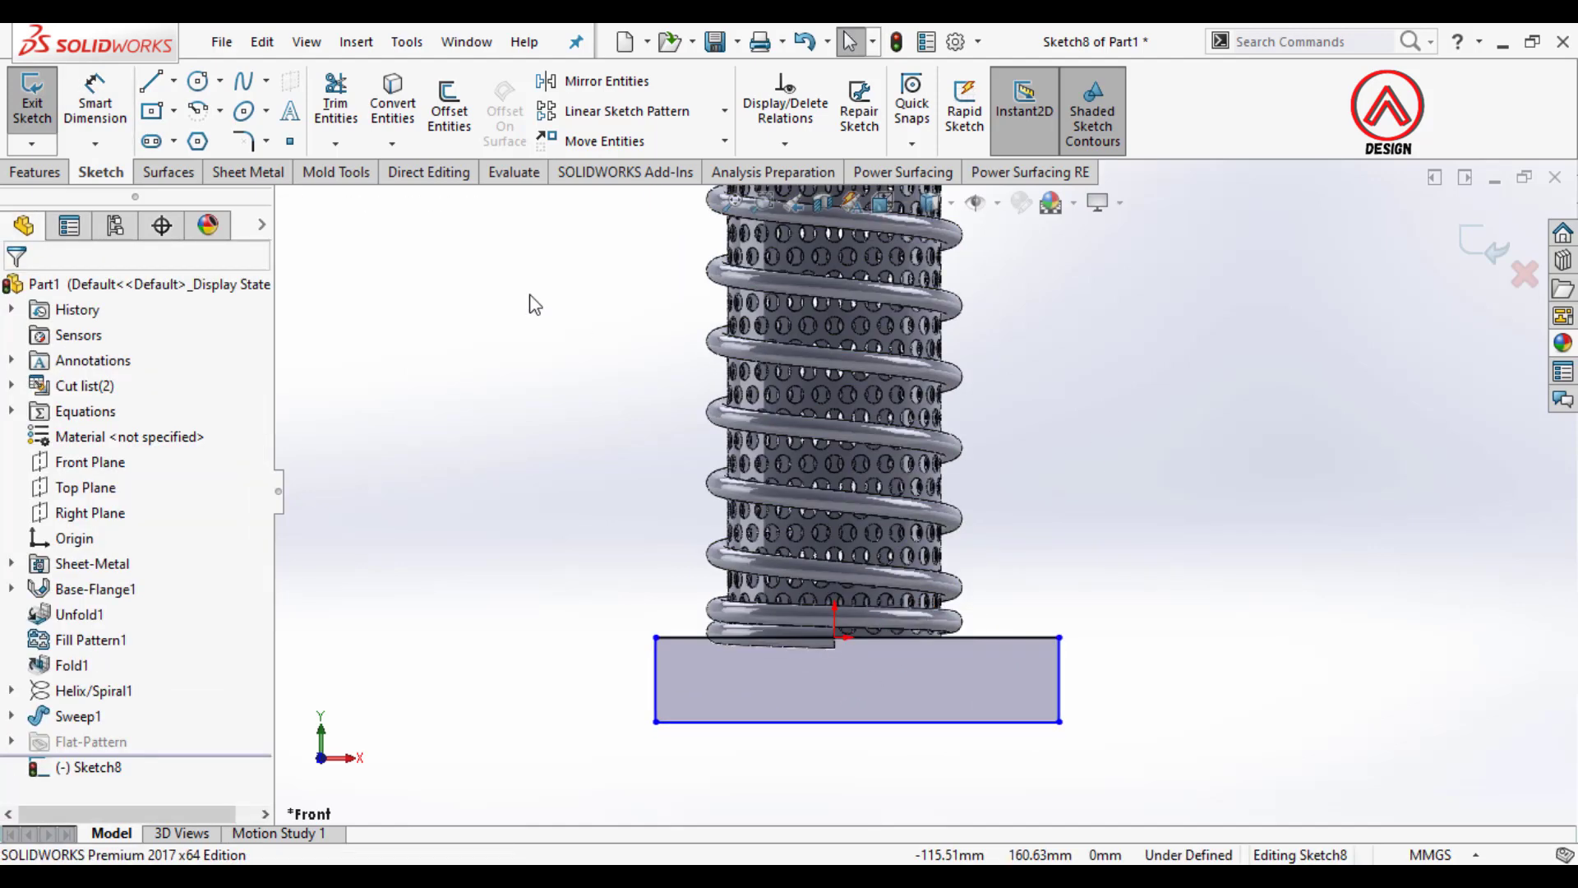
Step: Dimension the vertical distance between the two rectangles' facing inner edges at 310 mm
{"action": "scroll", "coordinate": [820, 431], "scroll_direction": "up", "scroll_amount": 2}
{"action": "left_click", "coordinate": [95, 102]}
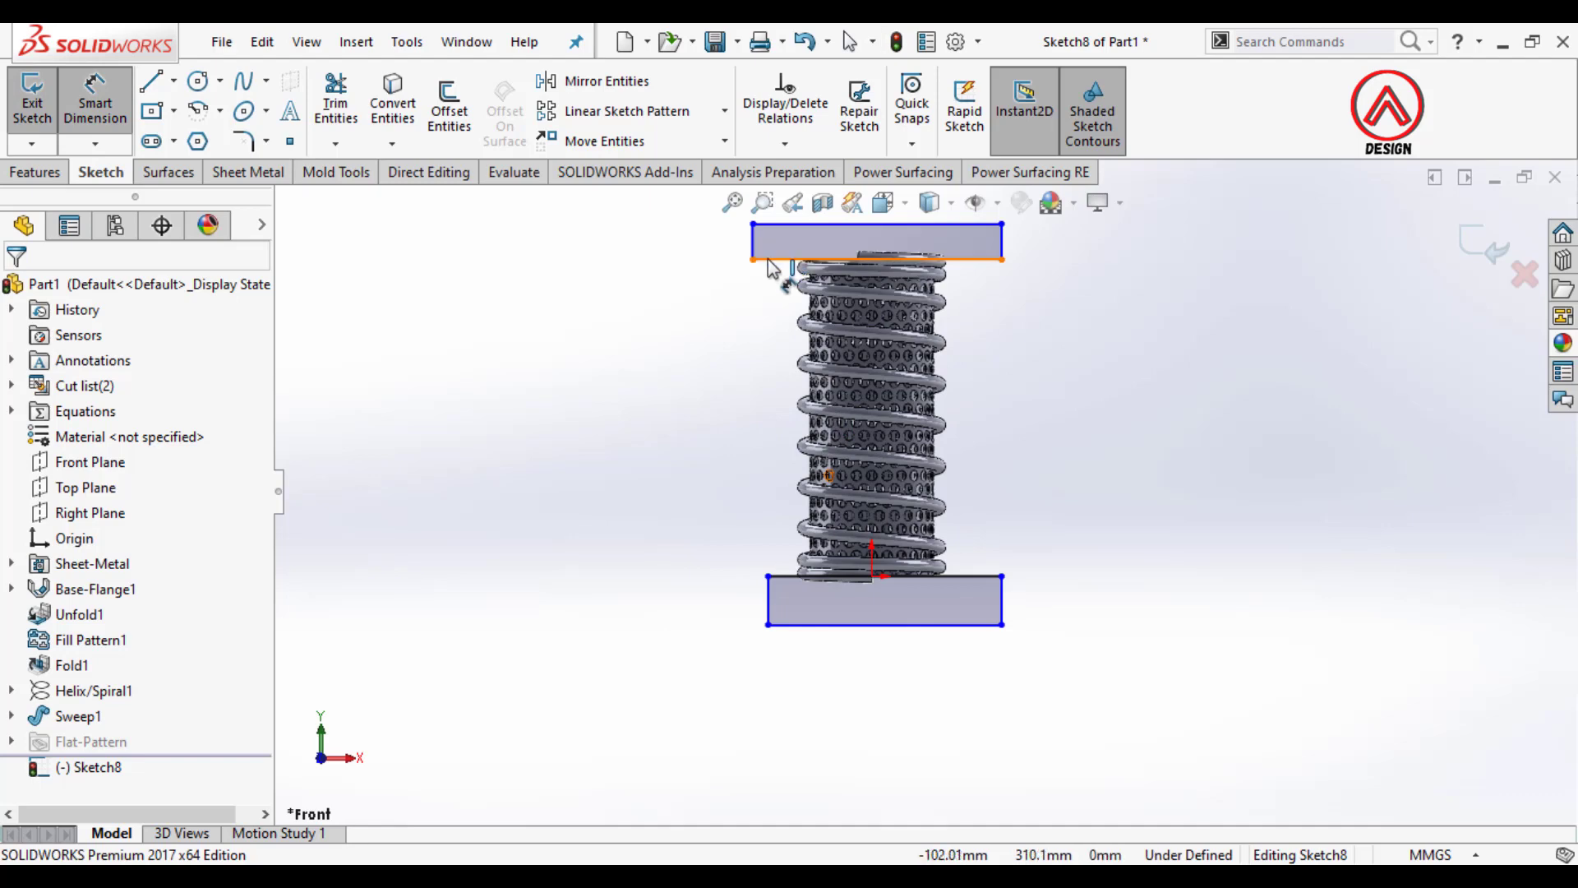
{"action": "left_click", "coordinate": [770, 259]}
{"action": "left_click", "coordinate": [789, 577]}
{"action": "left_click", "coordinate": [670, 501]}
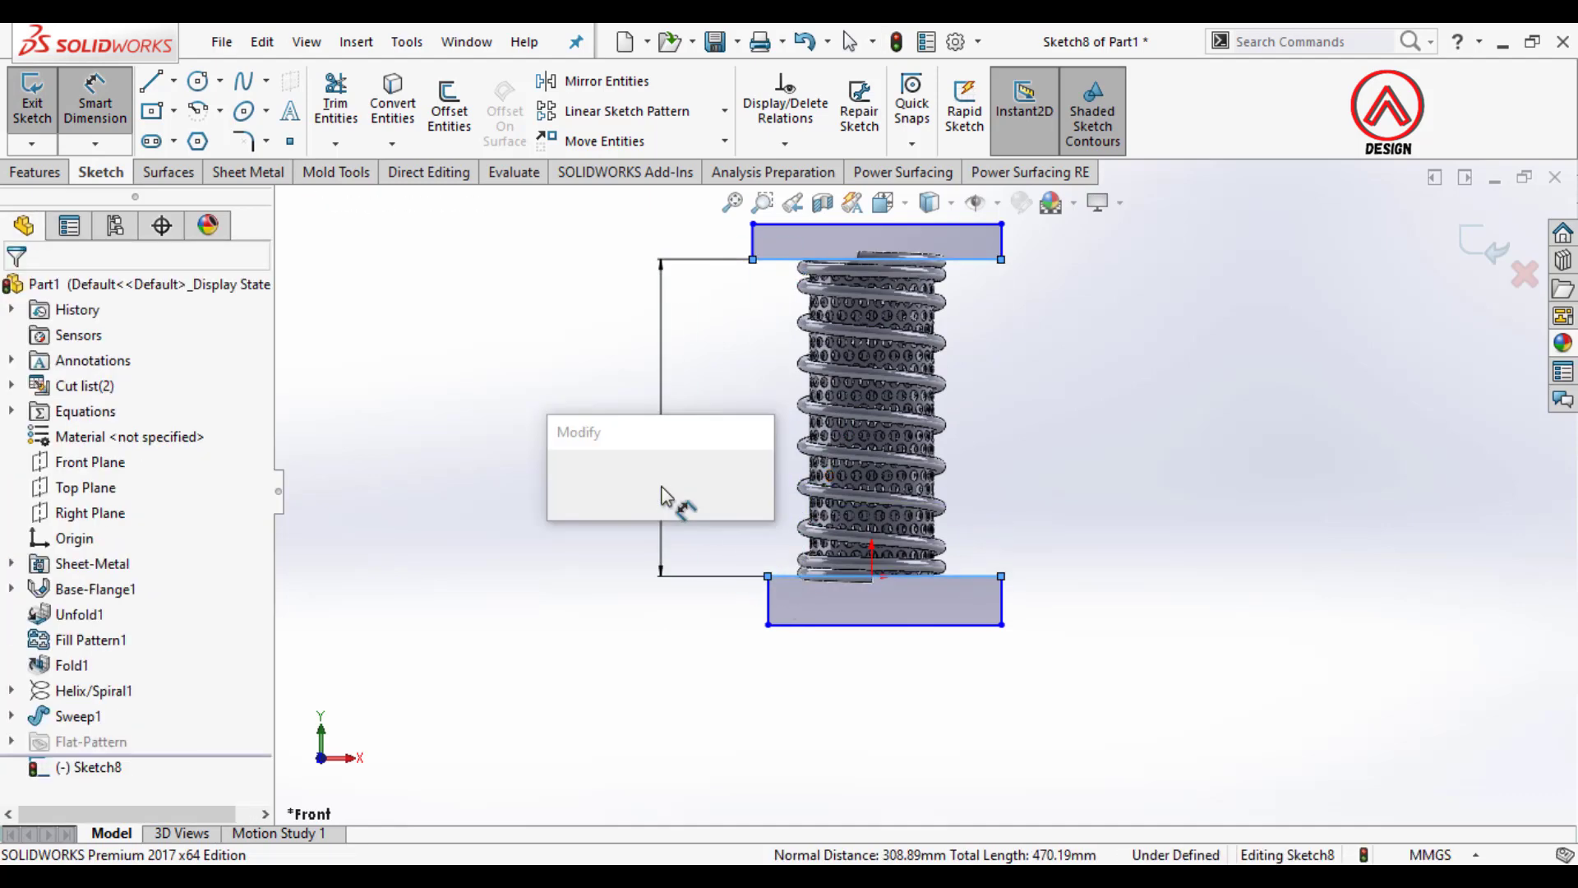
{"action": "type", "text": "310"}
{"action": "key", "text": "Return"}
{"action": "left_click", "coordinate": [1022, 416]}
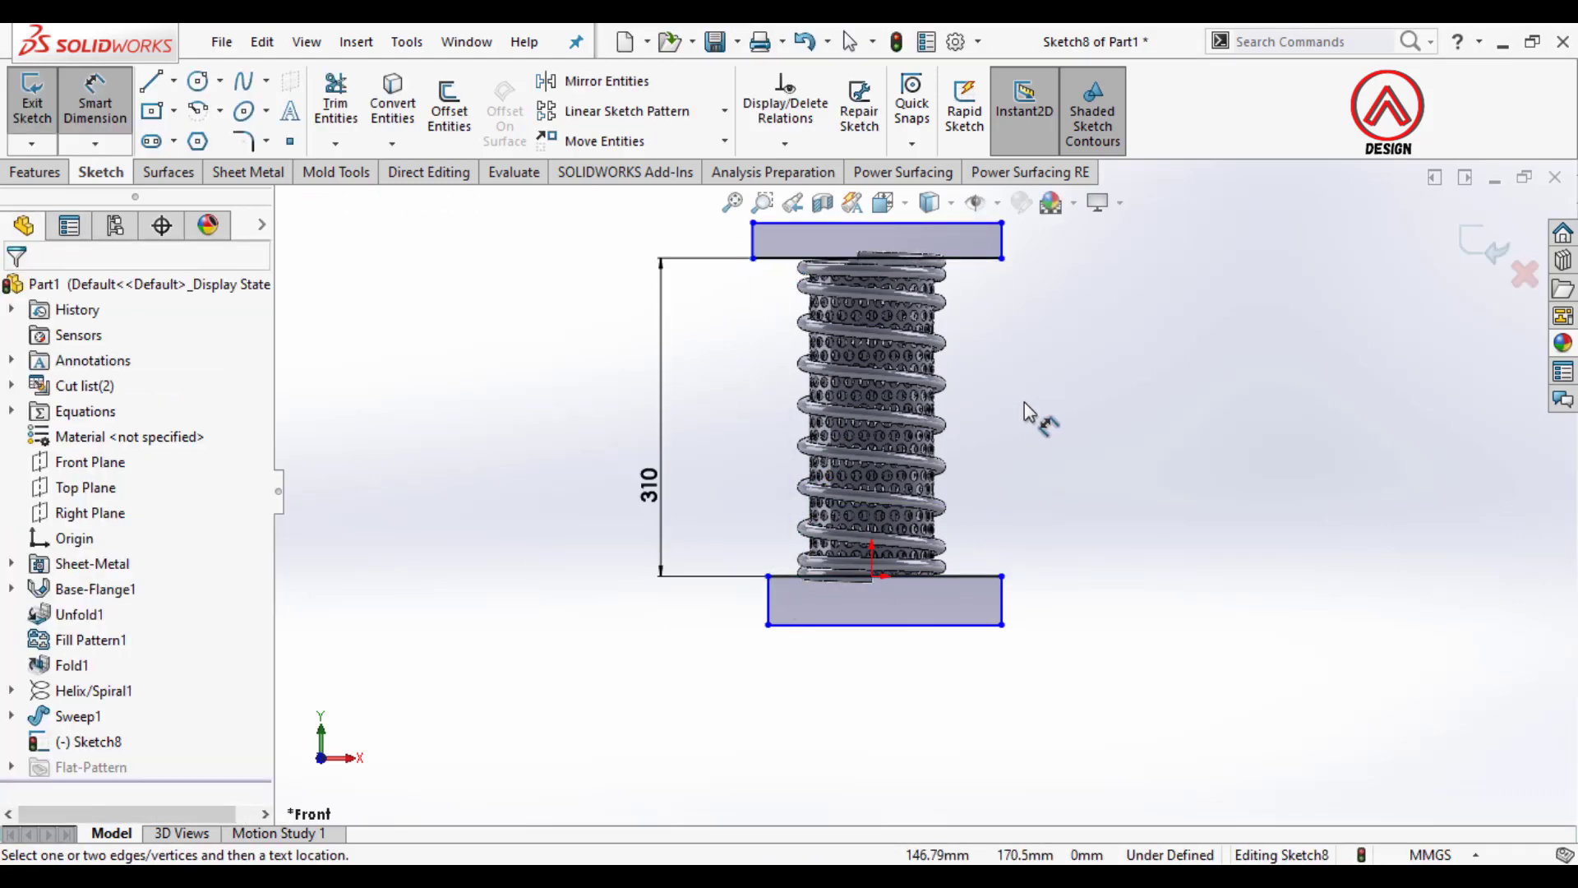
Step: Extrude-cut both rectangles Through All - Both, limiting the feature scope to the coil body with Auto-select turned off
{"action": "left_click", "coordinate": [37, 172]}
{"action": "left_click", "coordinate": [342, 102]}
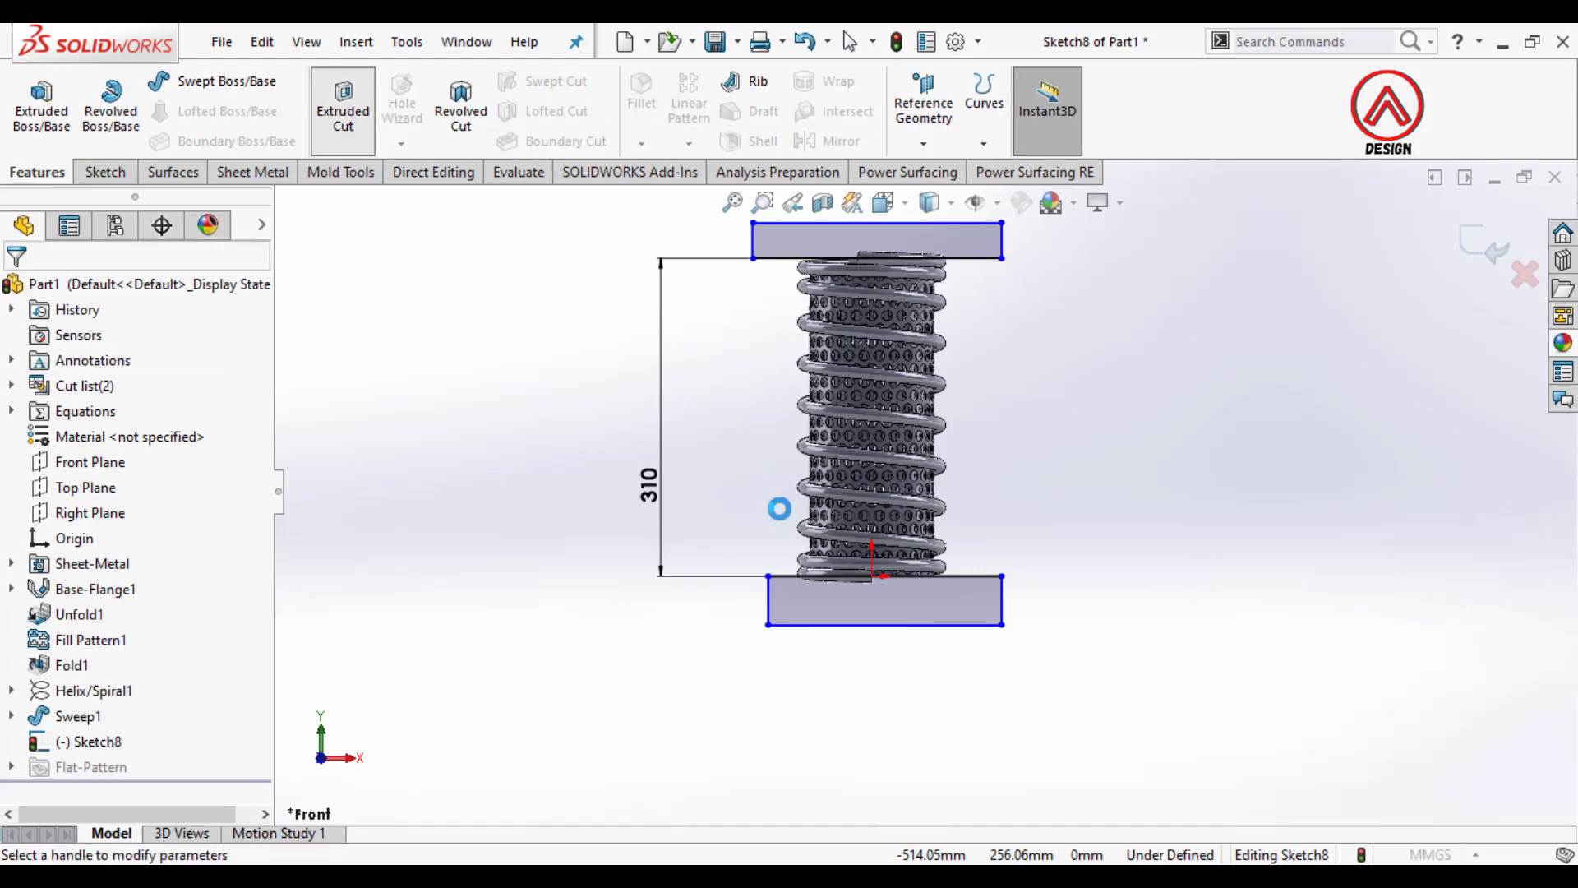
{"action": "left_click", "coordinate": [96, 434]}
{"action": "left_click", "coordinate": [123, 475]}
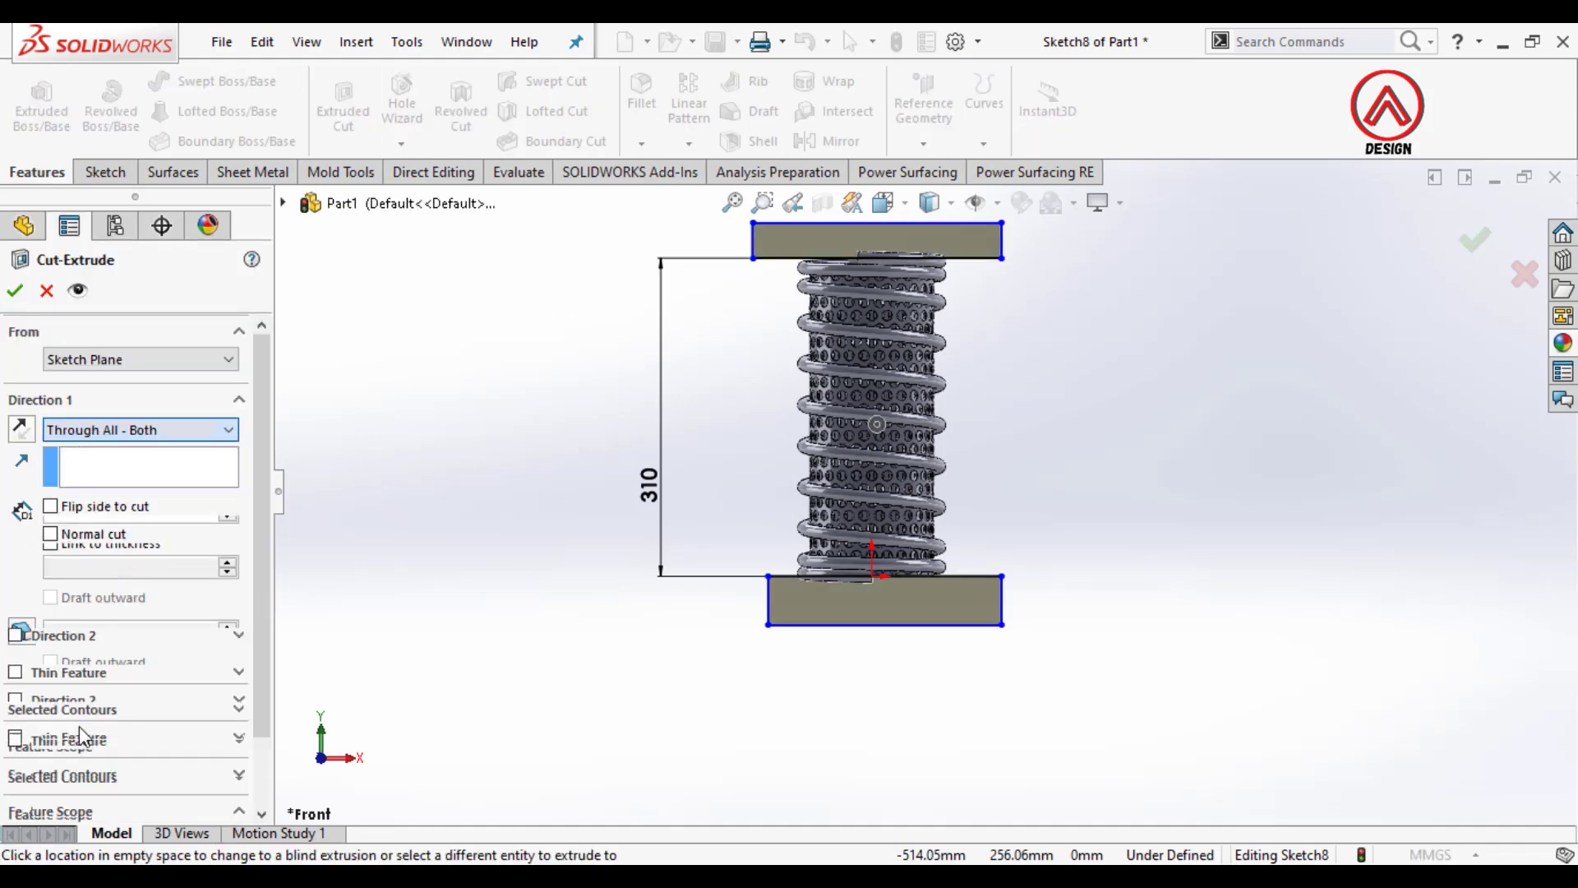
{"action": "scroll", "coordinate": [64, 806], "scroll_direction": "down", "scroll_amount": 3}
{"action": "left_click", "coordinate": [51, 749]}
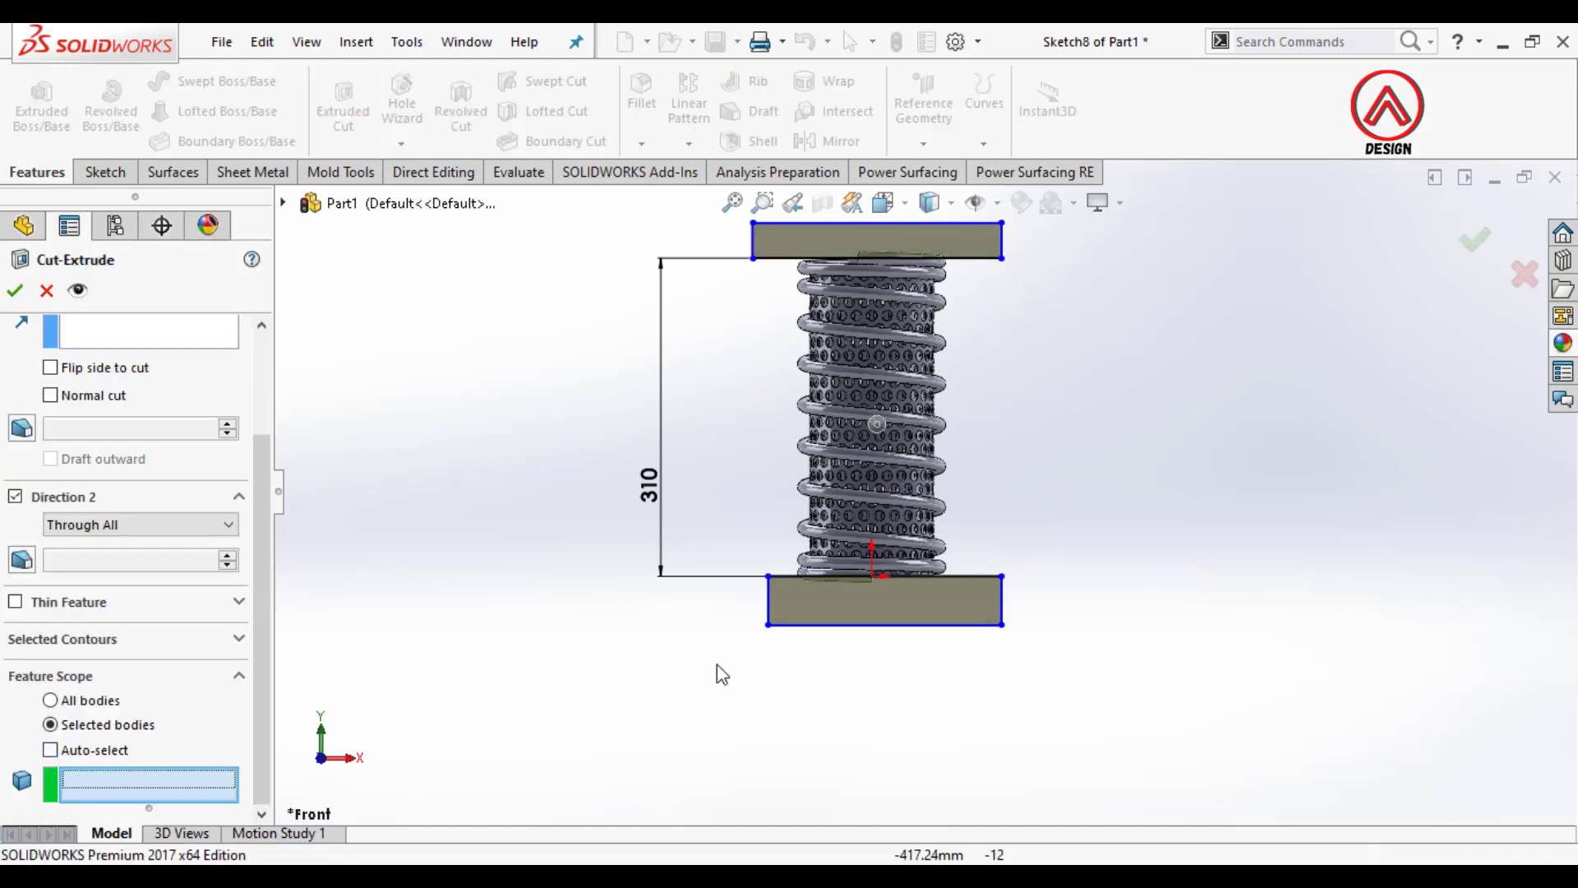
{"action": "left_click", "coordinate": [814, 562]}
{"action": "left_click", "coordinate": [14, 295]}
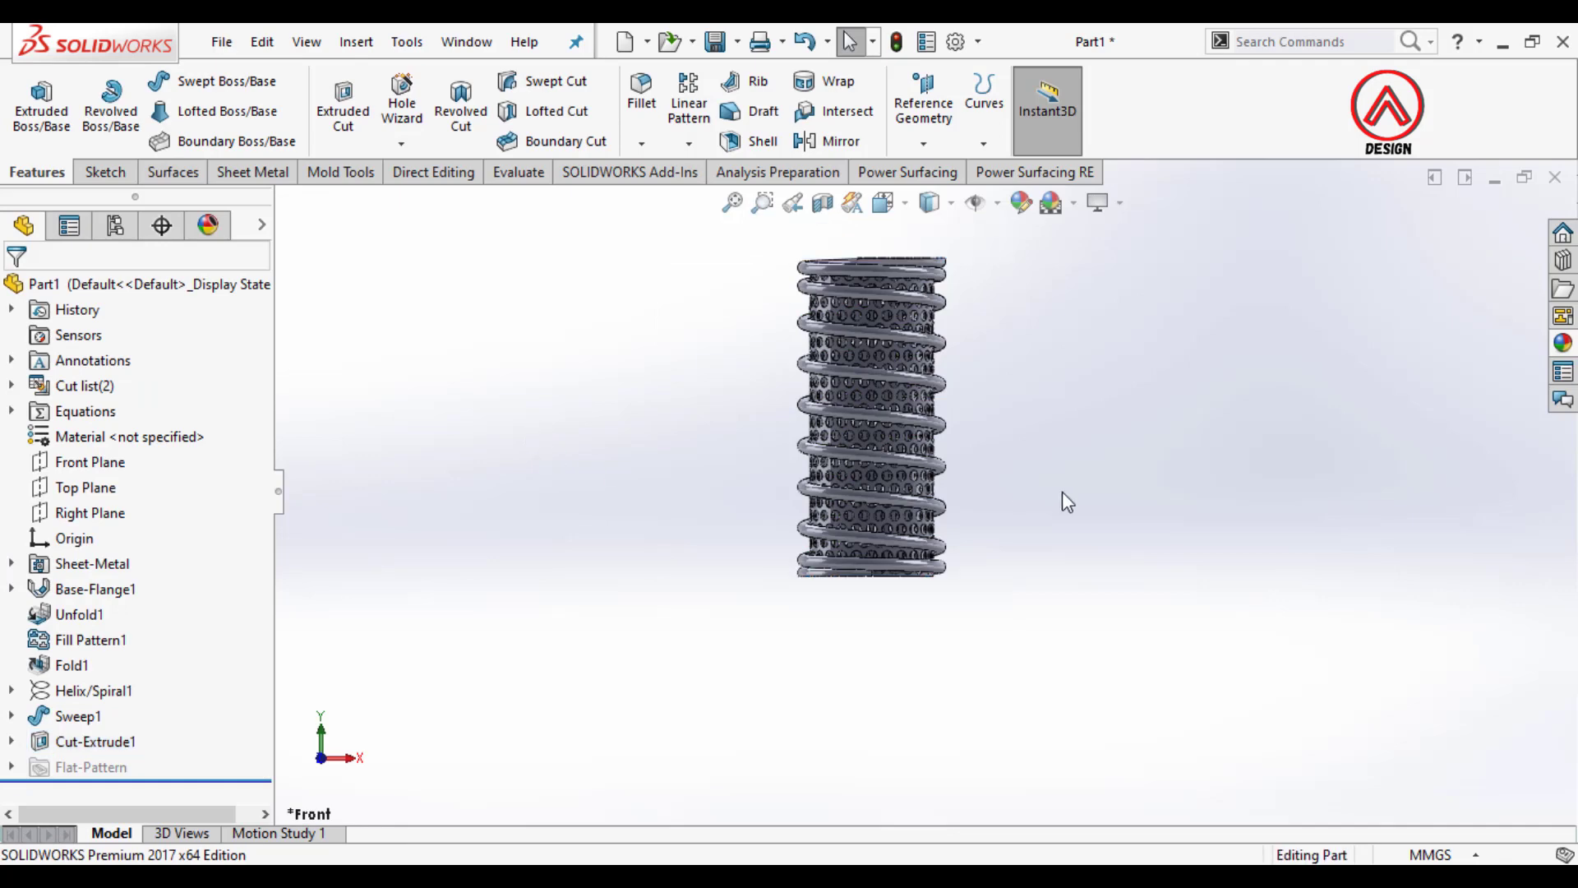
Step: Sketch a circle about 84 mm in radius on the Top Plane, centred on the origin around the coil
{"action": "middle_click_drag", "start_coordinate": [1066, 501], "coordinate": [904, 470]}
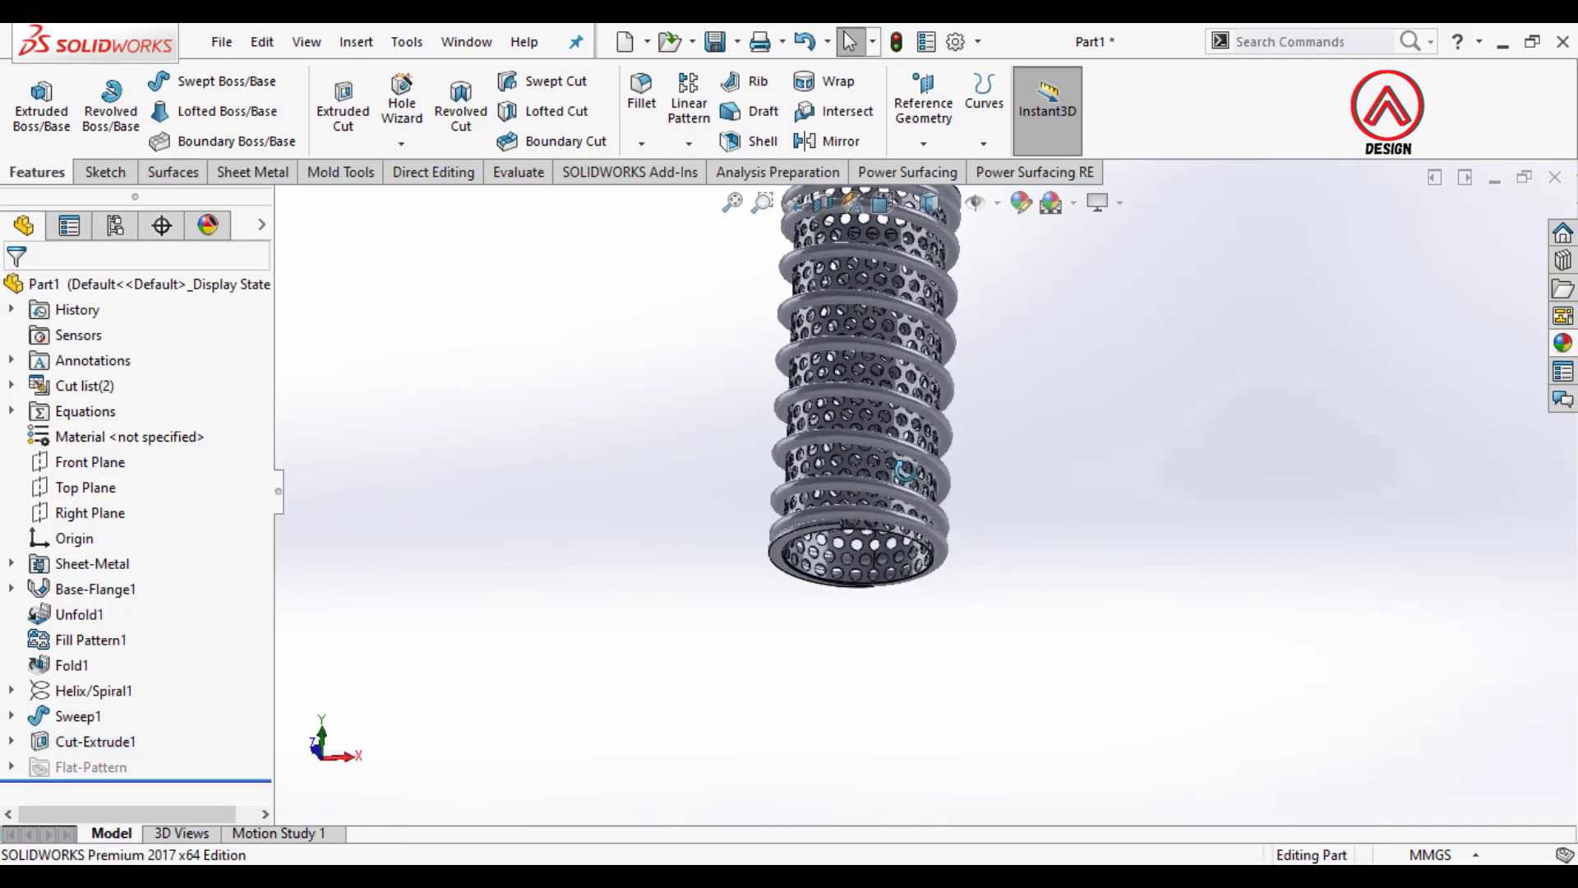
{"action": "left_click", "coordinate": [67, 489]}
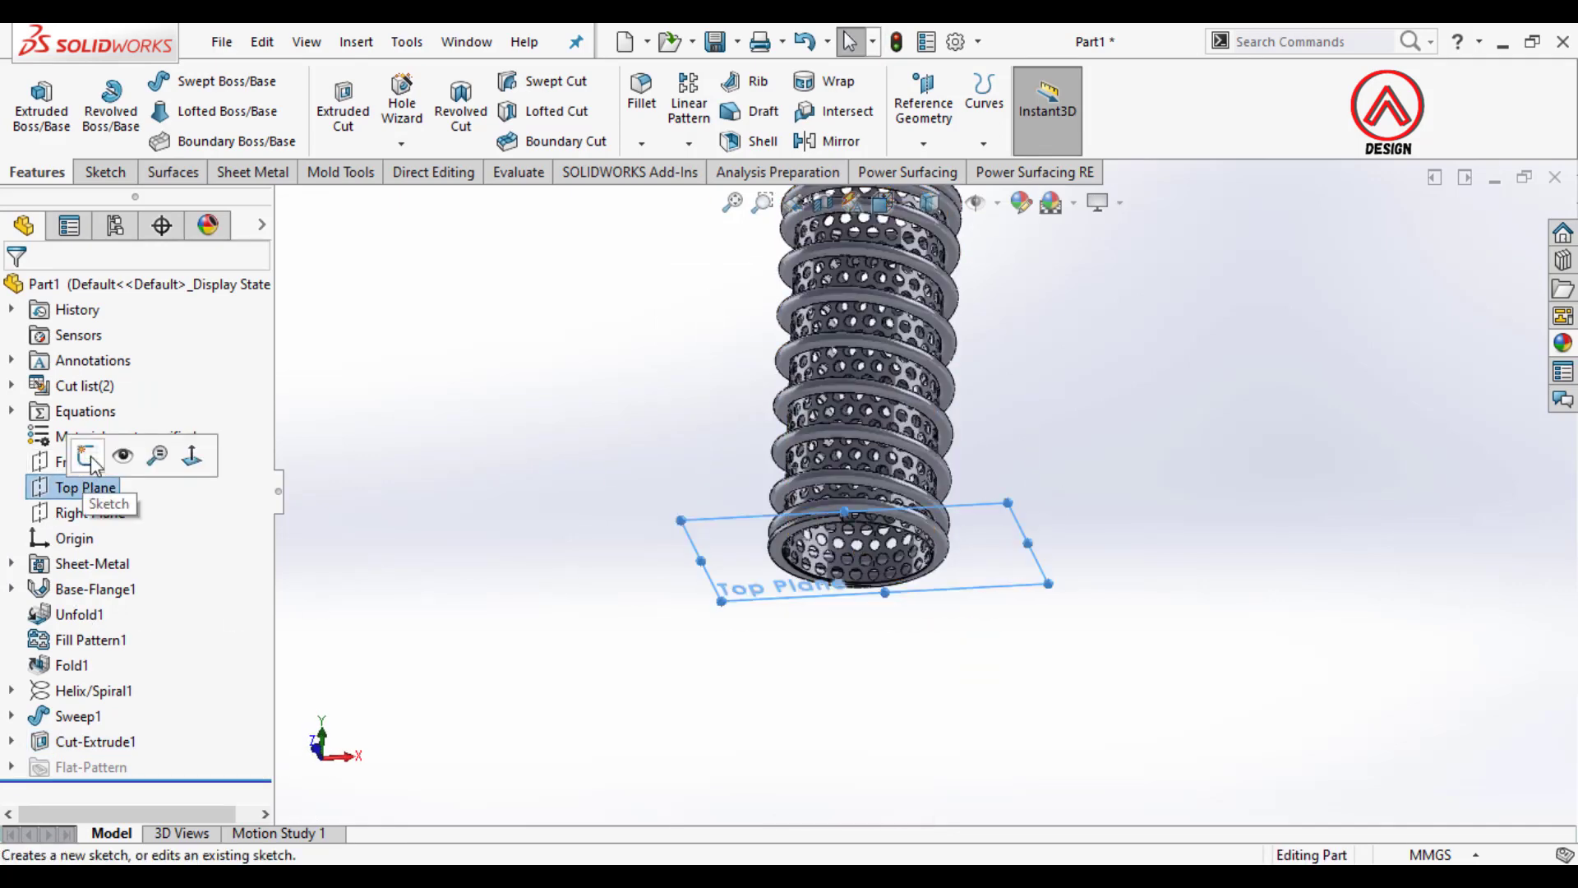
{"action": "left_click", "coordinate": [88, 457]}
{"action": "left_click", "coordinate": [884, 202]}
{"action": "left_click", "coordinate": [916, 251]}
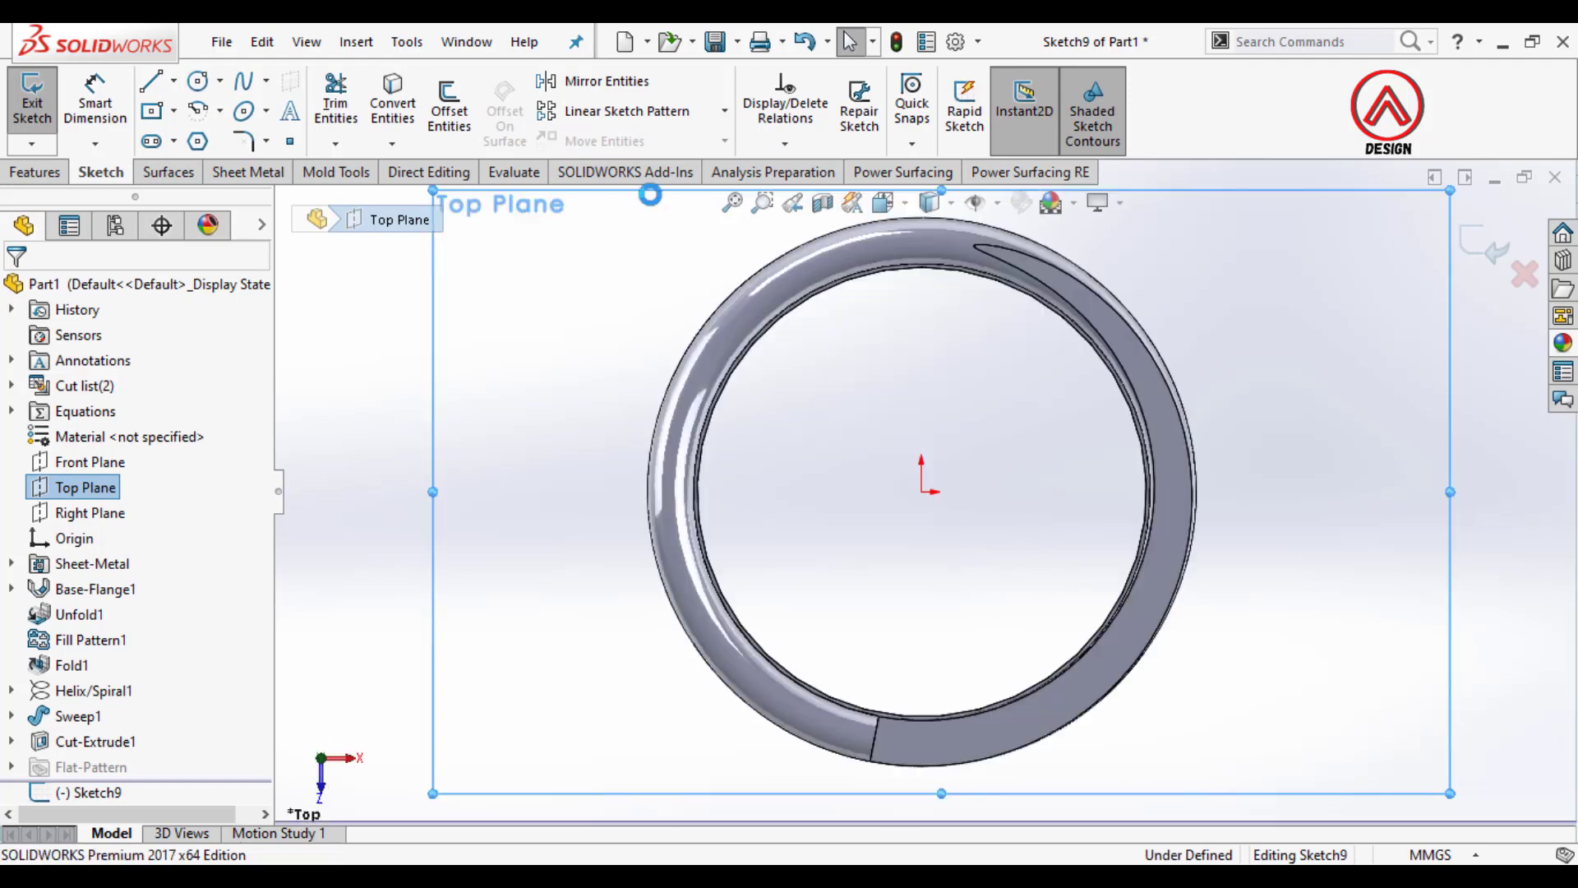
{"action": "left_click", "coordinate": [197, 80]}
{"action": "left_click", "coordinate": [922, 491]}
{"action": "scroll", "coordinate": [922, 491], "scroll_direction": "up", "scroll_amount": 2}
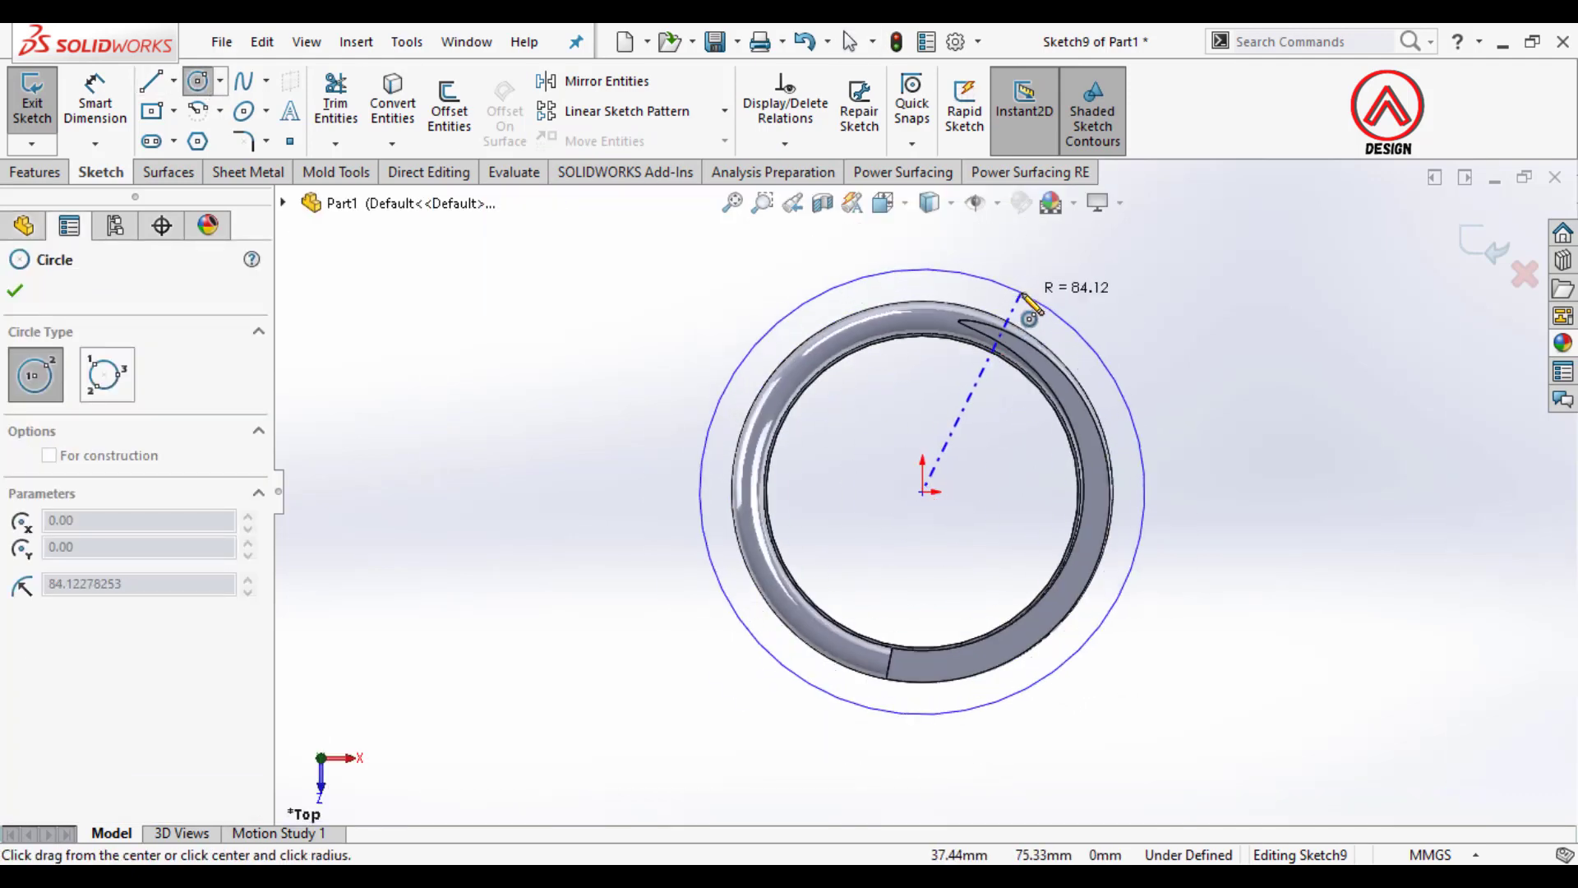
{"action": "left_click", "coordinate": [1022, 294]}
Step: Dimension the circle's diameter at 140 mm
{"action": "left_click", "coordinate": [95, 102]}
{"action": "left_click", "coordinate": [1121, 369]}
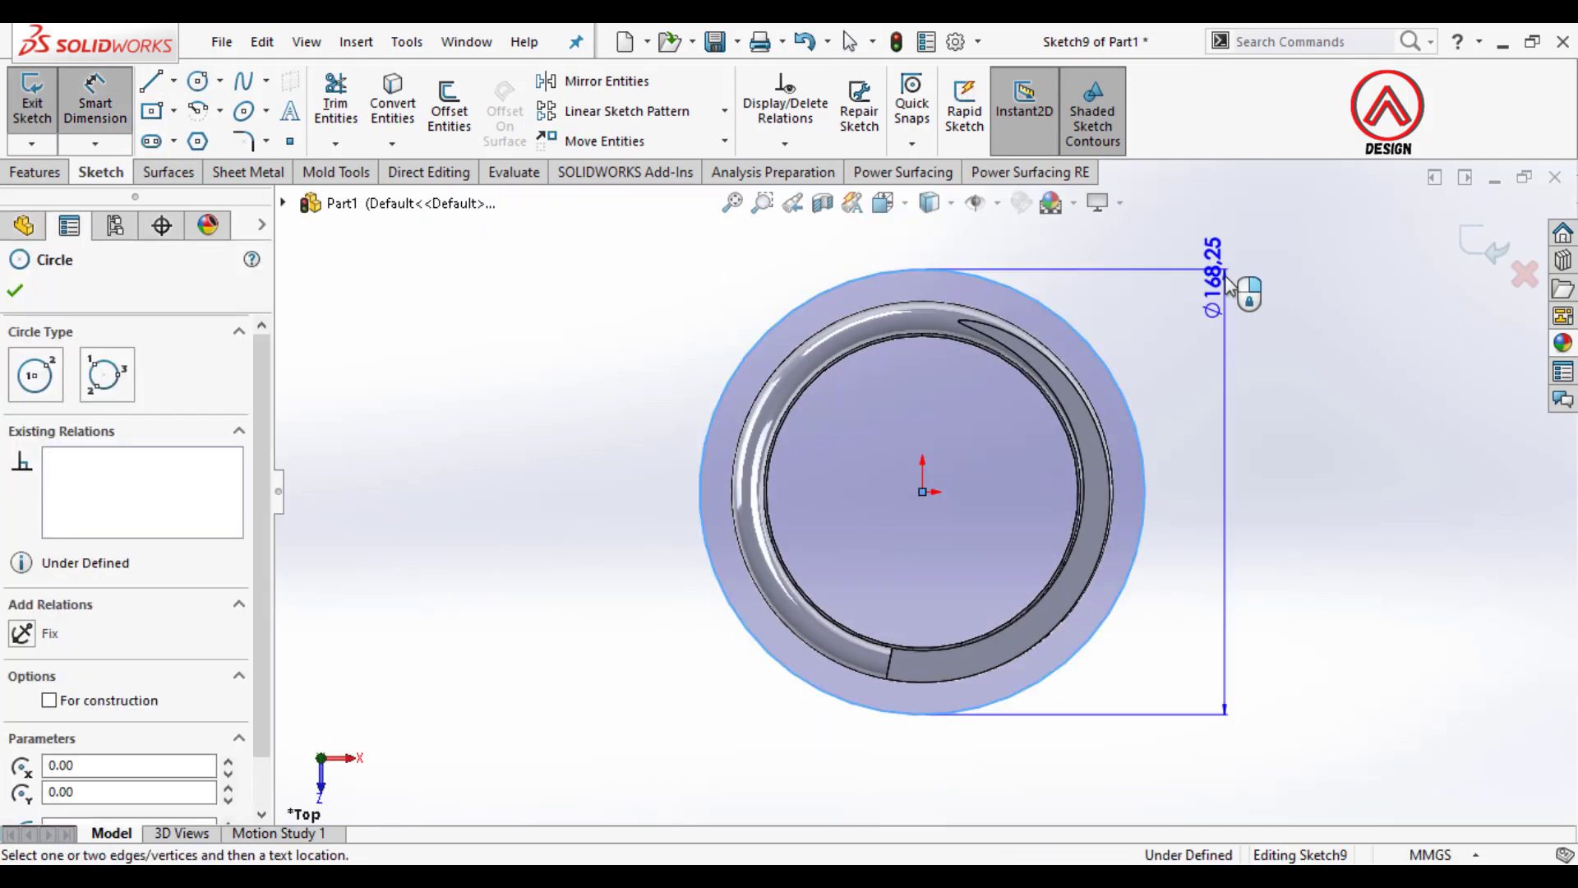
{"action": "left_click", "coordinate": [1231, 265]}
{"action": "type", "text": "140"}
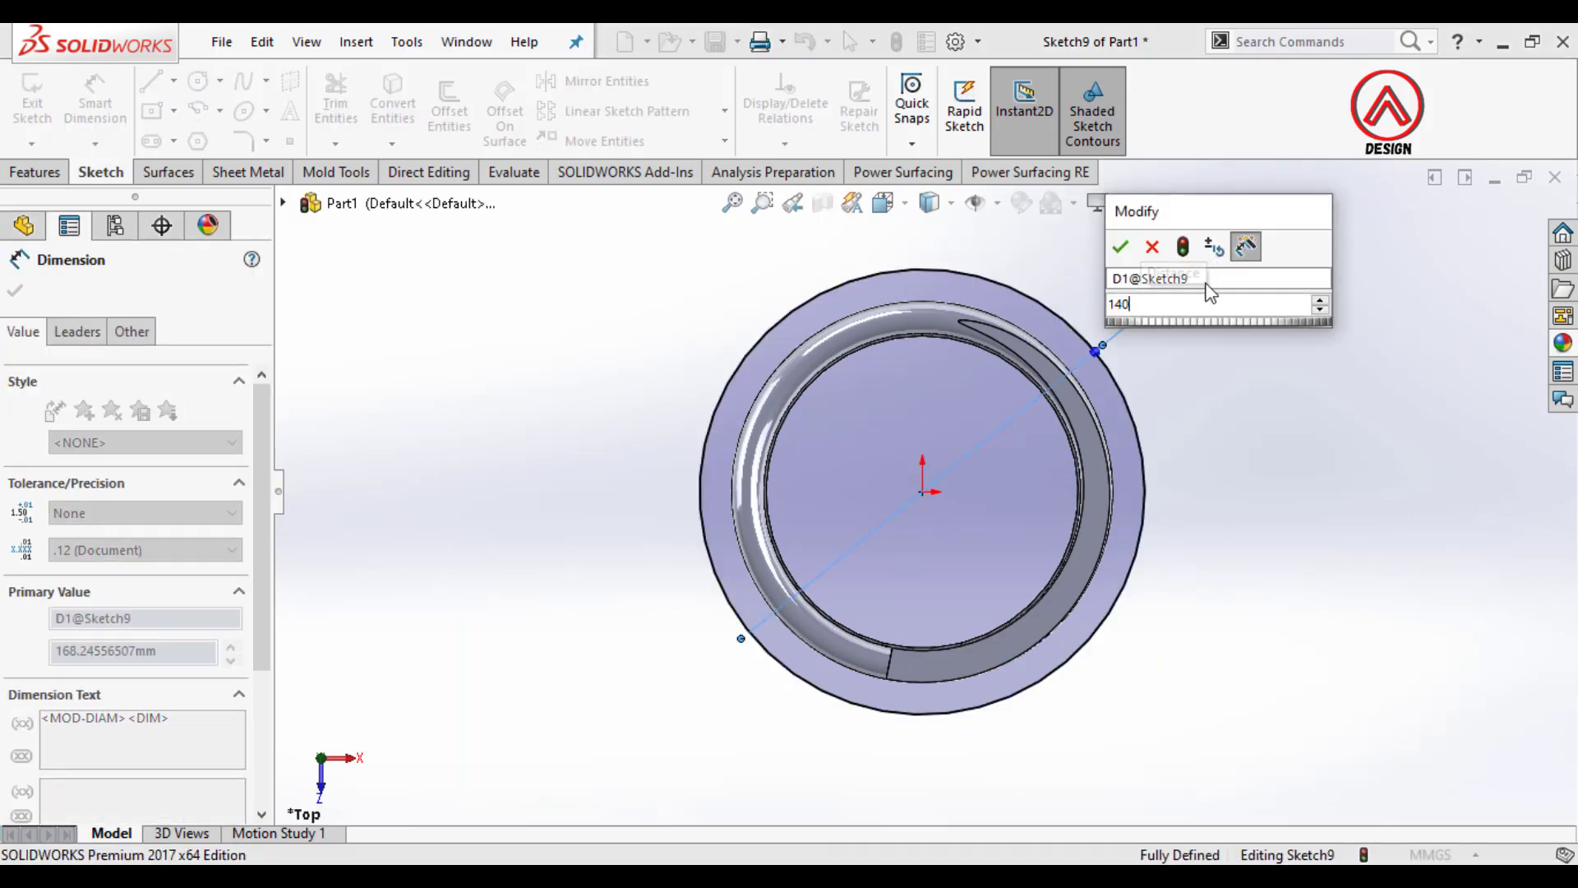
{"action": "key", "text": "Return"}
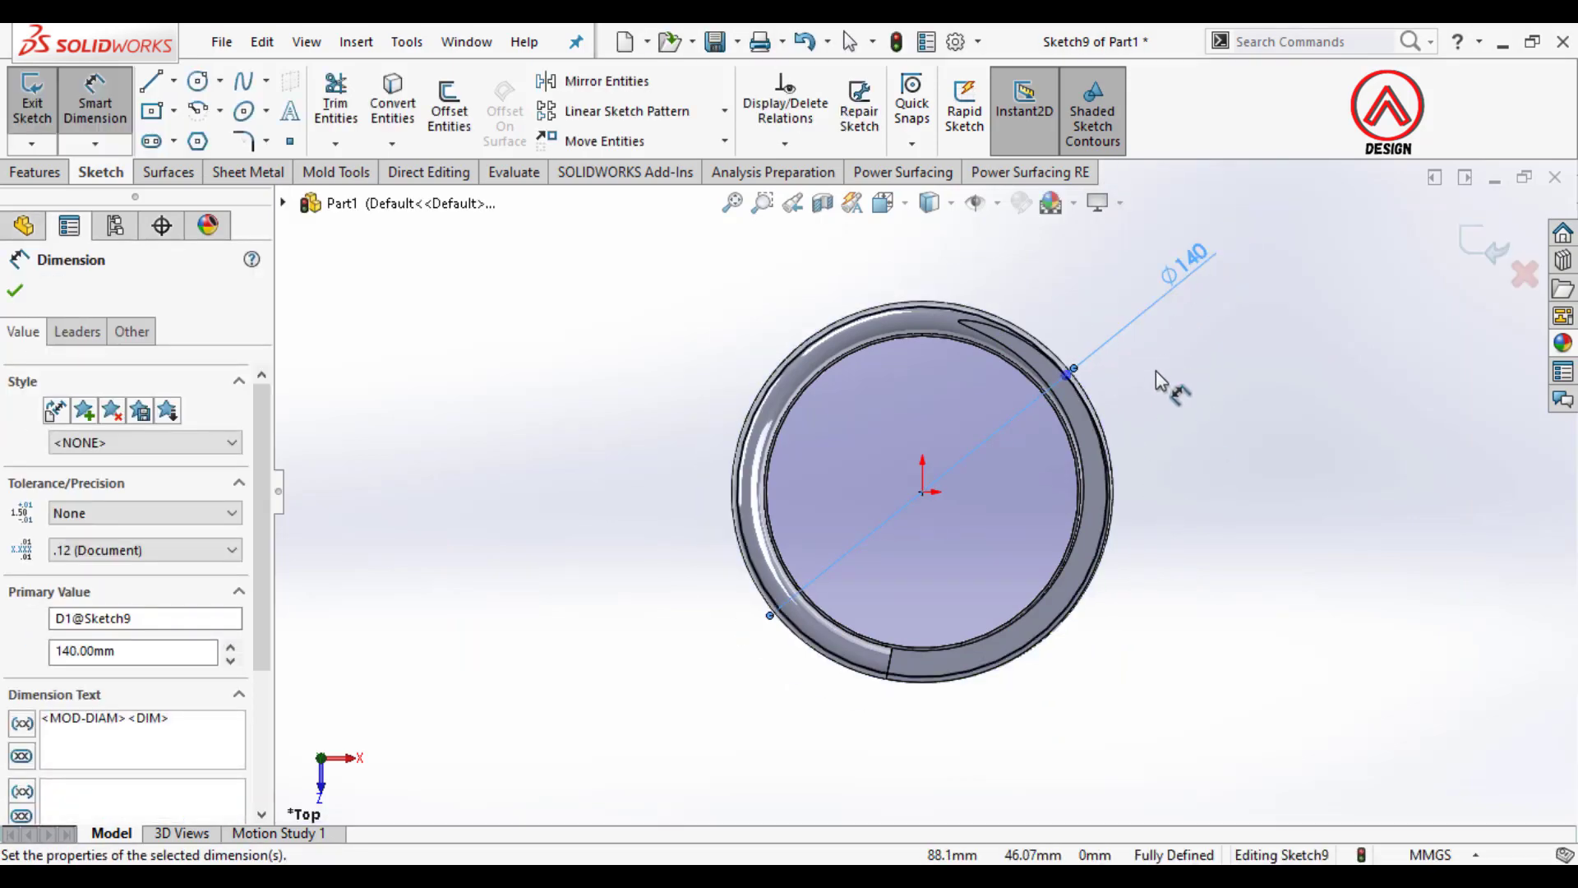
Step: Change the circle's diameter dimension to 150 mm
{"action": "middle_click_drag", "start_coordinate": [1134, 448], "coordinate": [1155, 317]}
{"action": "scroll", "coordinate": [1142, 445], "scroll_direction": "up", "scroll_amount": 3}
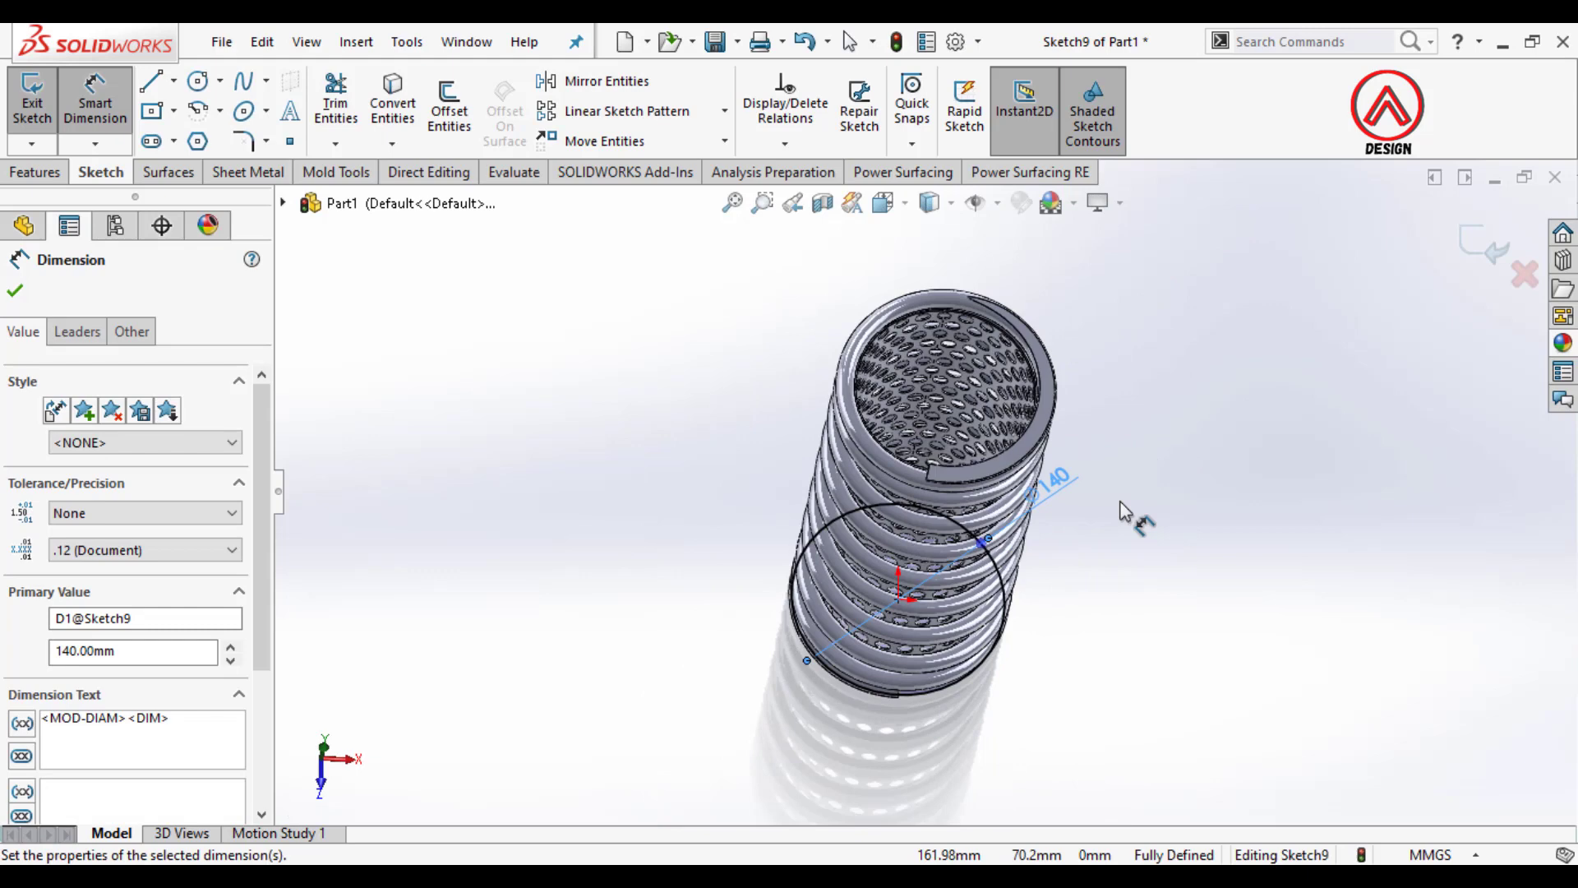
{"action": "key", "text": "Escape"}
{"action": "double_click", "coordinate": [1064, 492]}
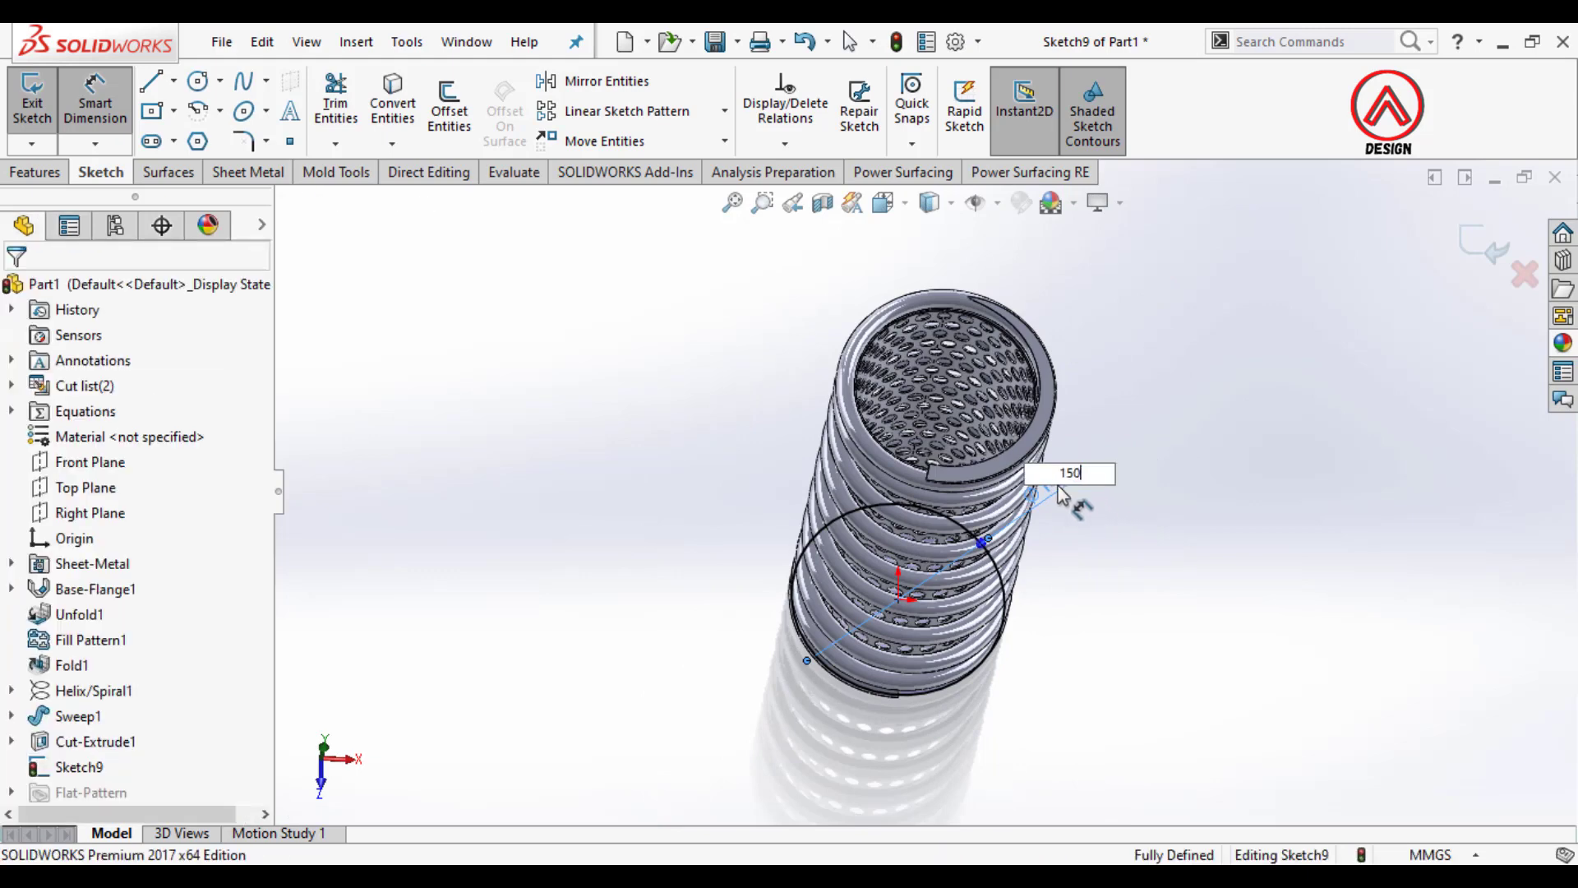
{"action": "type", "text": "150"}
{"action": "key", "text": "Return"}
Step: Extrude the circle 20 mm blind in the reversed direction, below the coil, as a separate body without merging the result
{"action": "left_click", "coordinate": [35, 171]}
{"action": "left_click", "coordinate": [41, 105]}
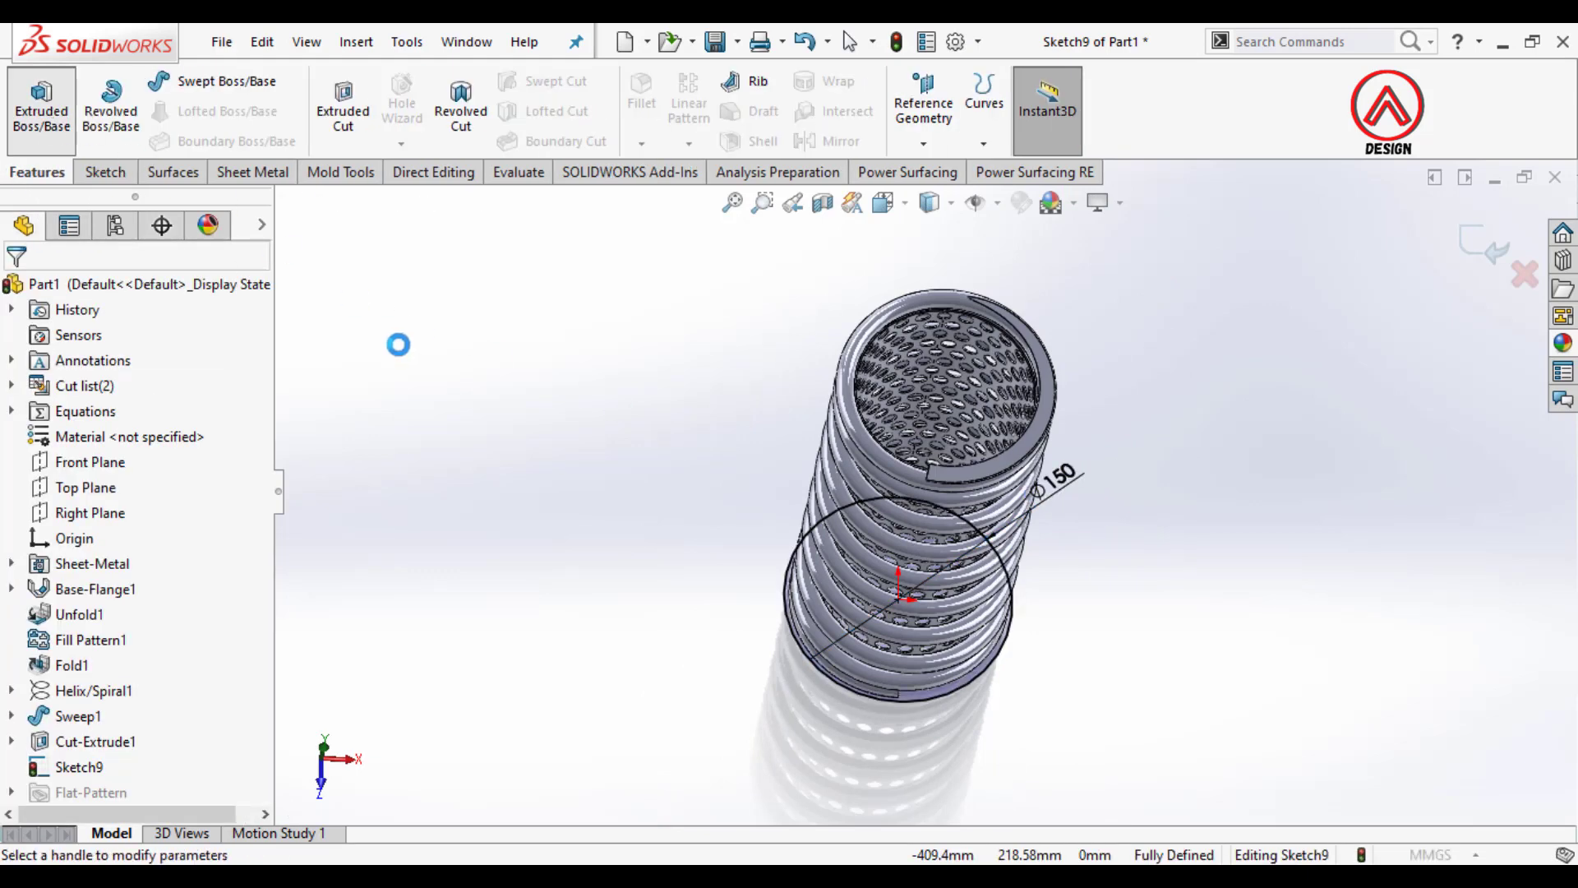
{"action": "left_click", "coordinate": [18, 429]}
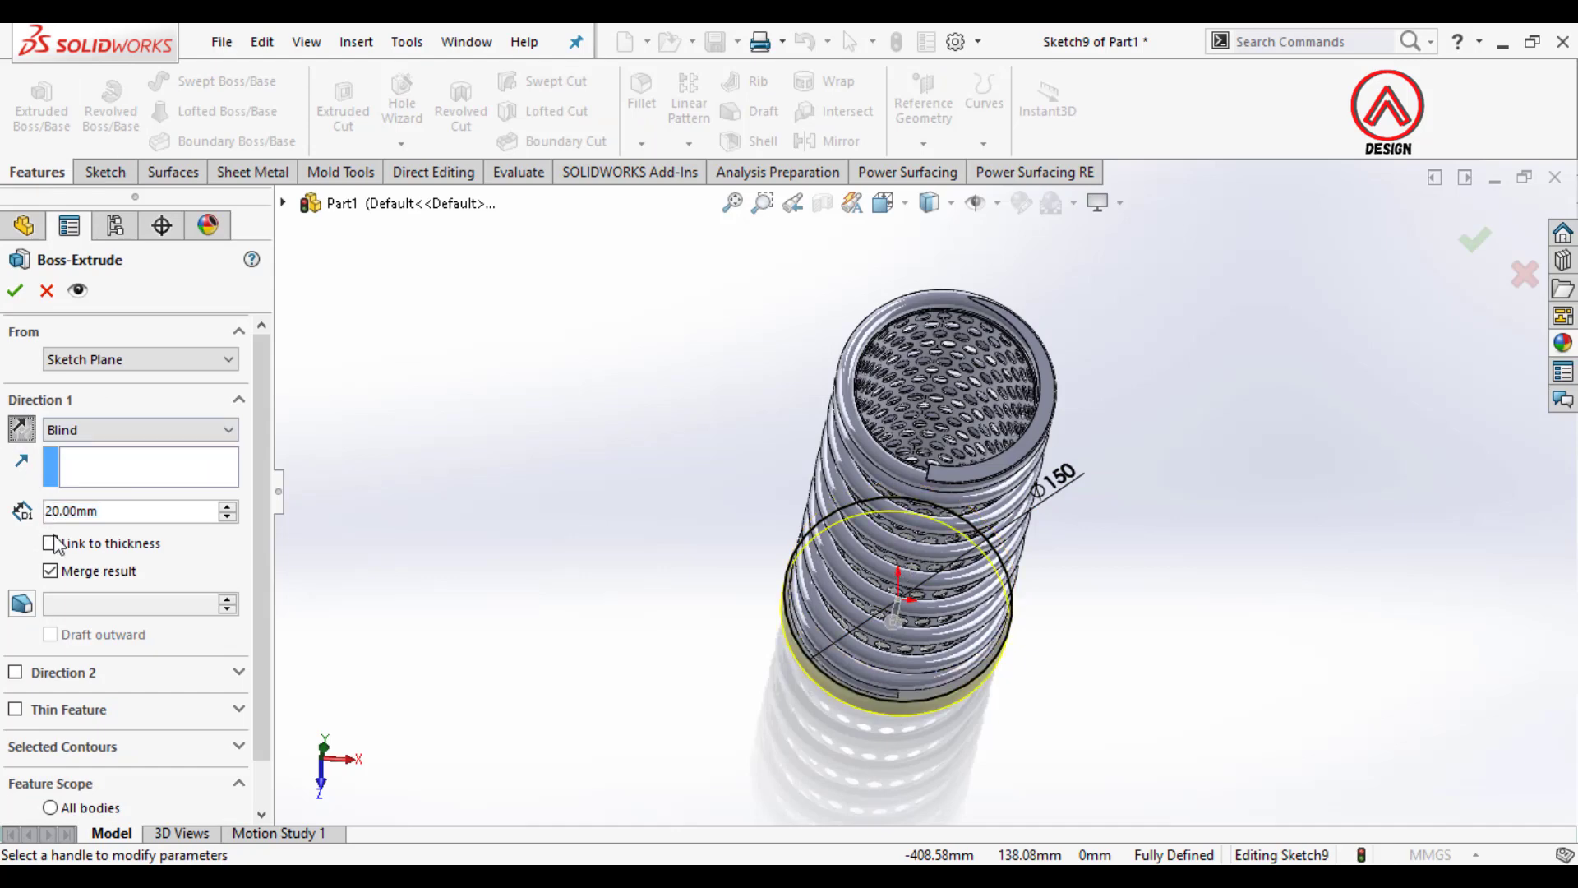
{"action": "left_click", "coordinate": [51, 571]}
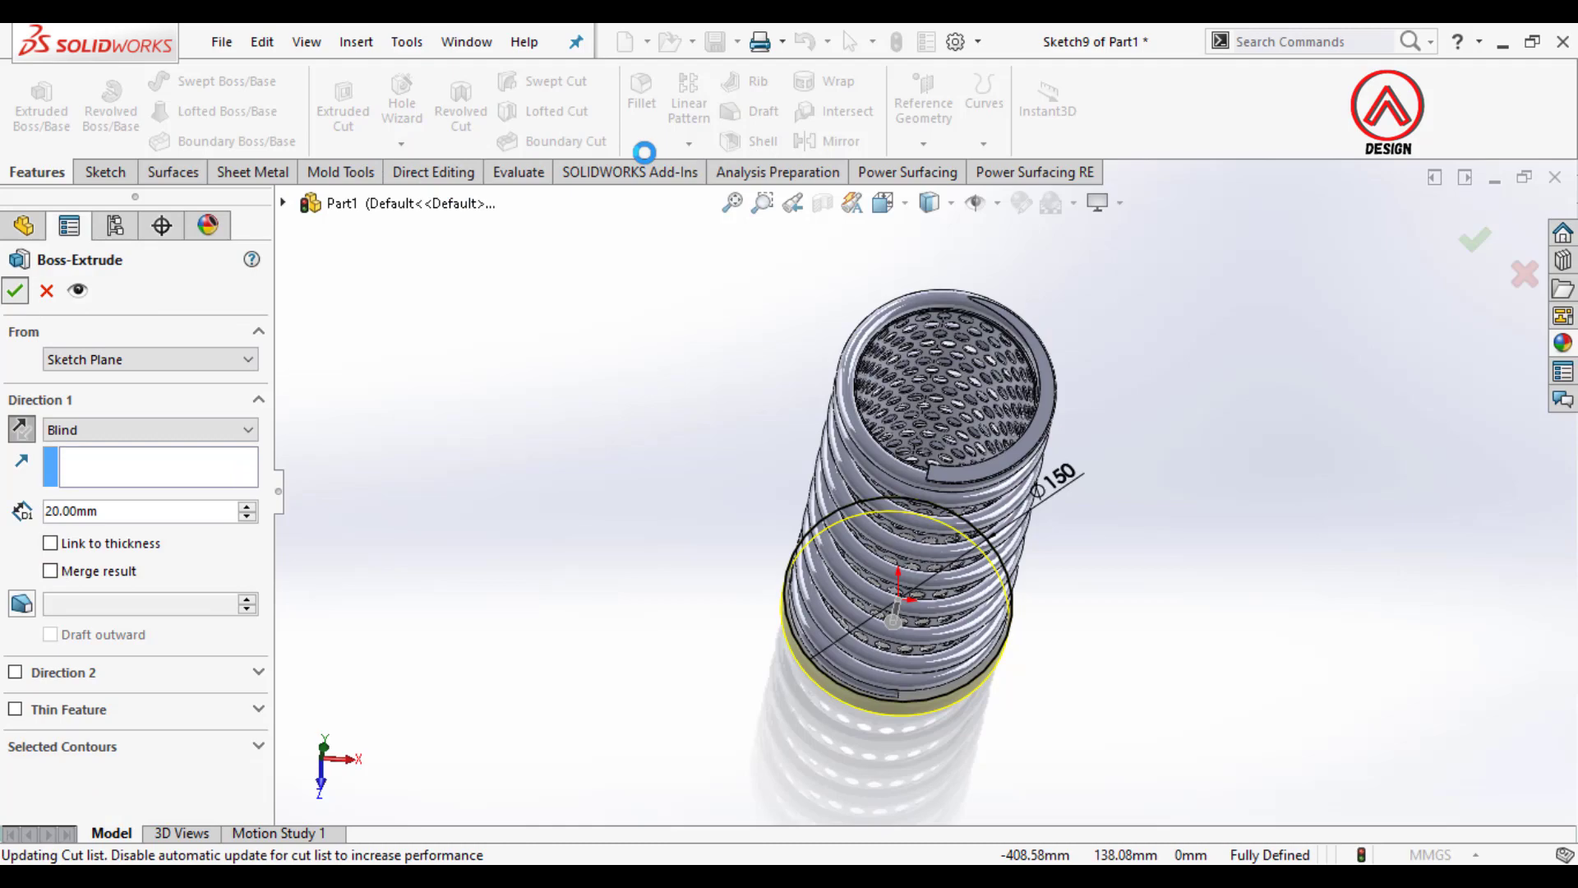
Step: Chamfer the edges of the base disc's outer cylindrical face by 1 mm at 45 degrees
{"action": "left_click", "coordinate": [642, 145]}
{"action": "left_click", "coordinate": [687, 197]}
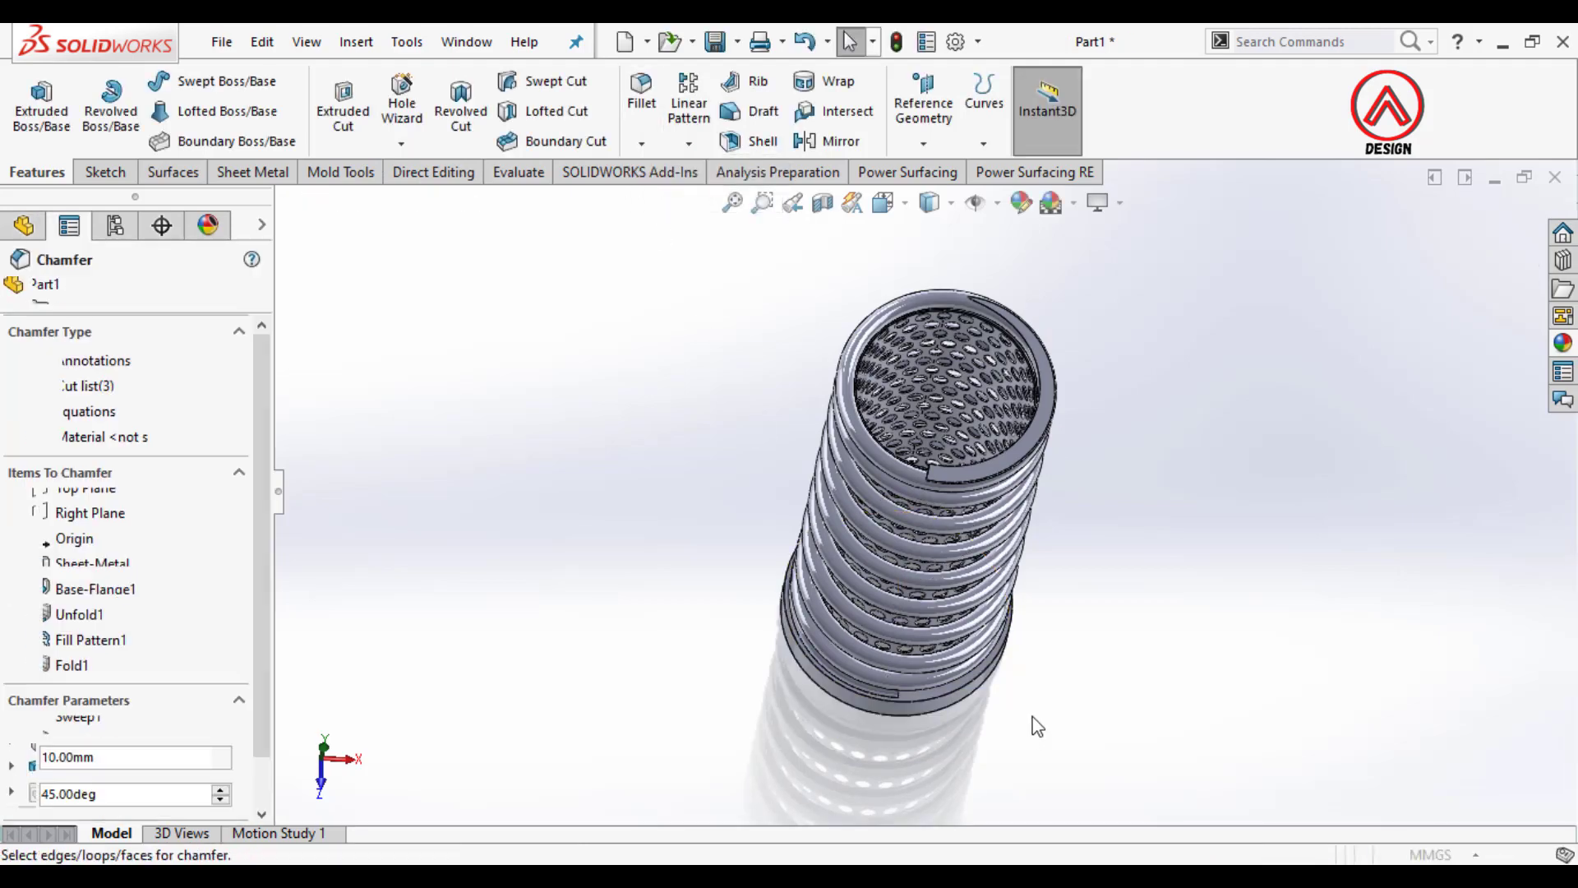
{"action": "scroll", "coordinate": [1037, 726], "scroll_direction": "down", "scroll_amount": 5}
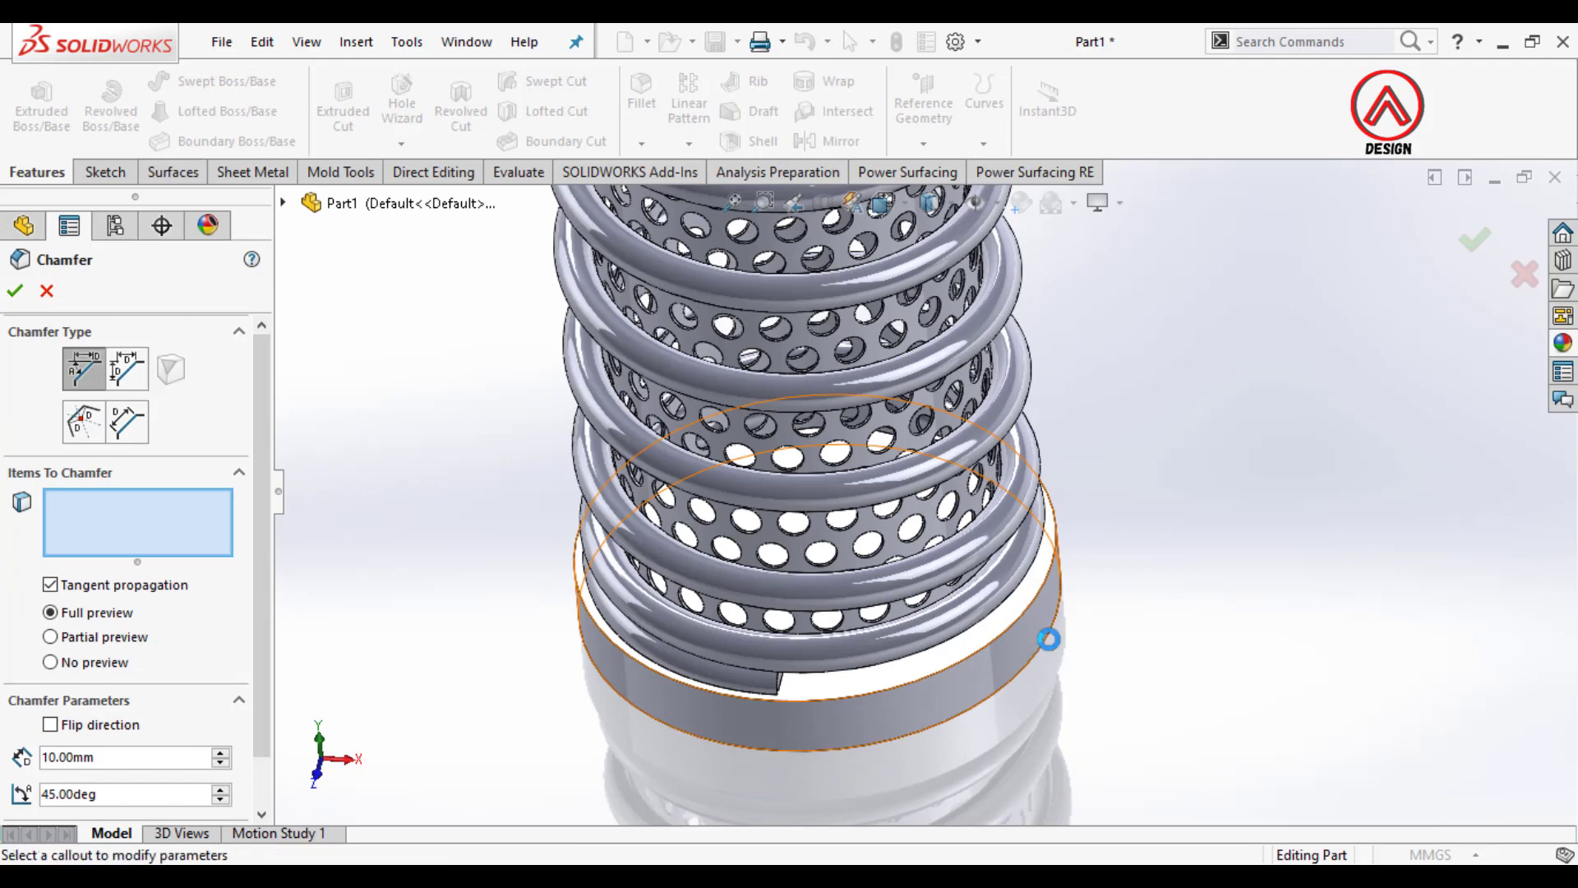
{"action": "left_click", "coordinate": [1036, 635]}
{"action": "type", "text": "1"}
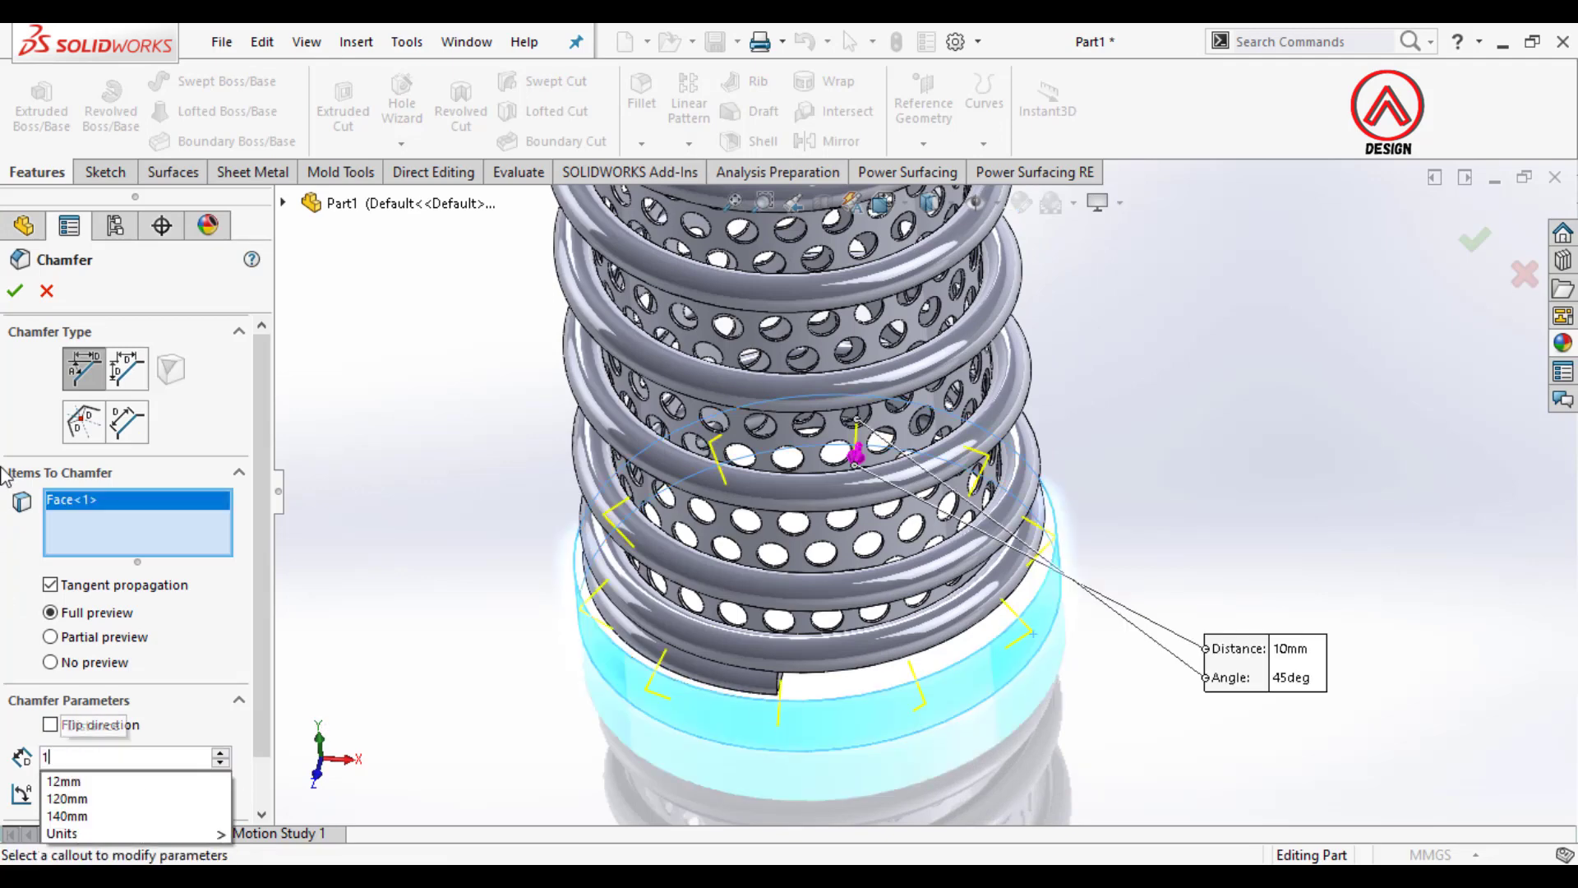
{"action": "key", "text": "Return"}
{"action": "left_click", "coordinate": [13, 291]}
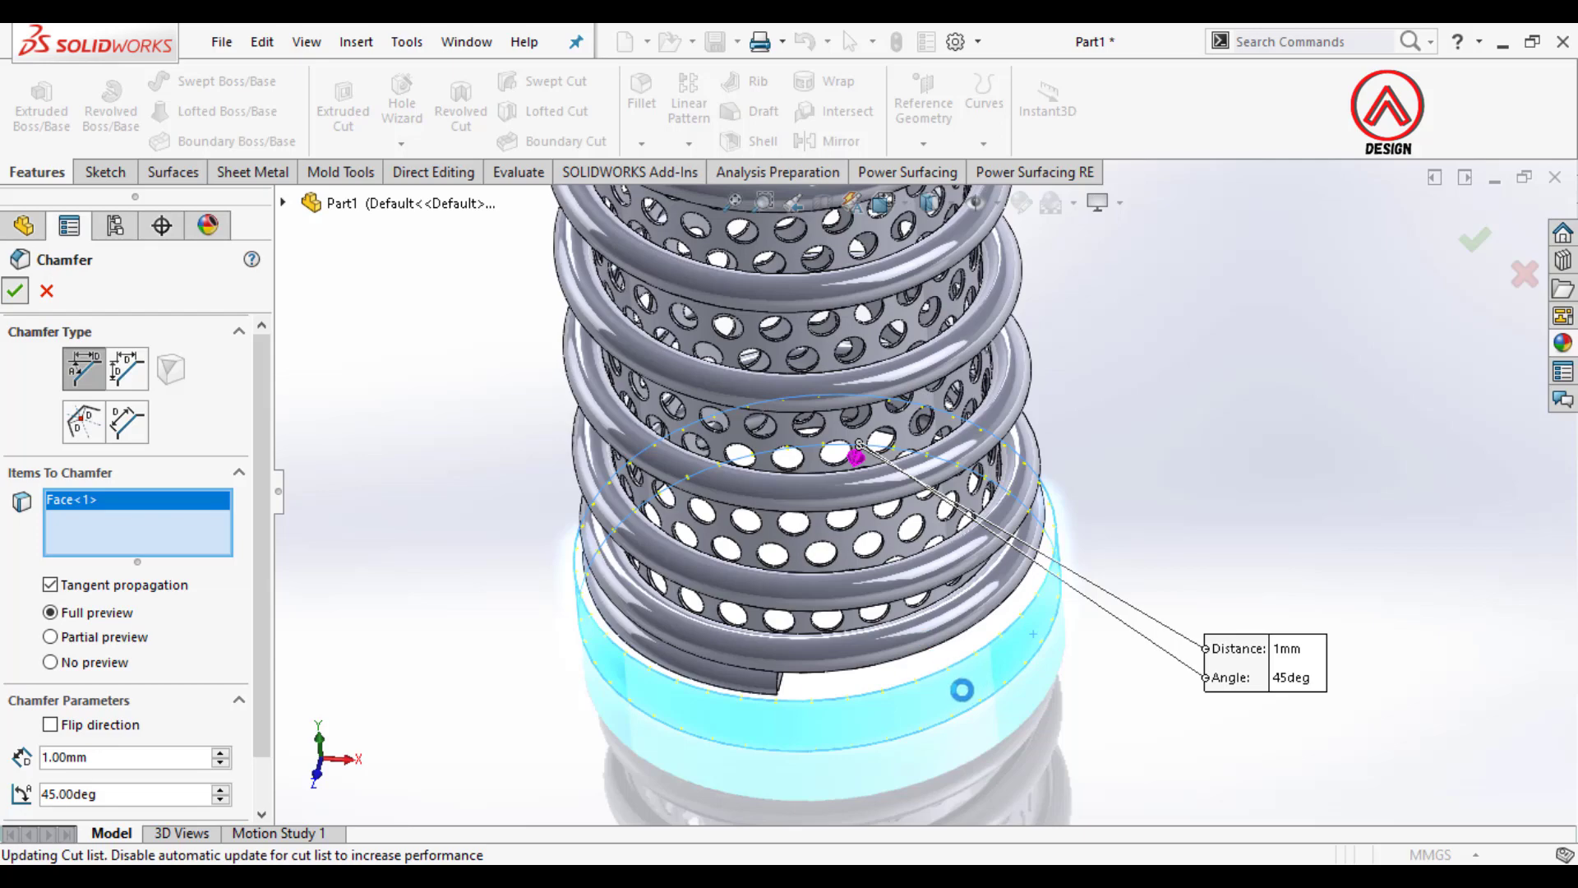
Step: Open the appearance library and browse its Fabric and Organic categories for a suitable finish
{"action": "scroll", "coordinate": [961, 688], "scroll_direction": "up", "scroll_amount": 4}
{"action": "middle_click_drag", "start_coordinate": [961, 687], "coordinate": [931, 501]}
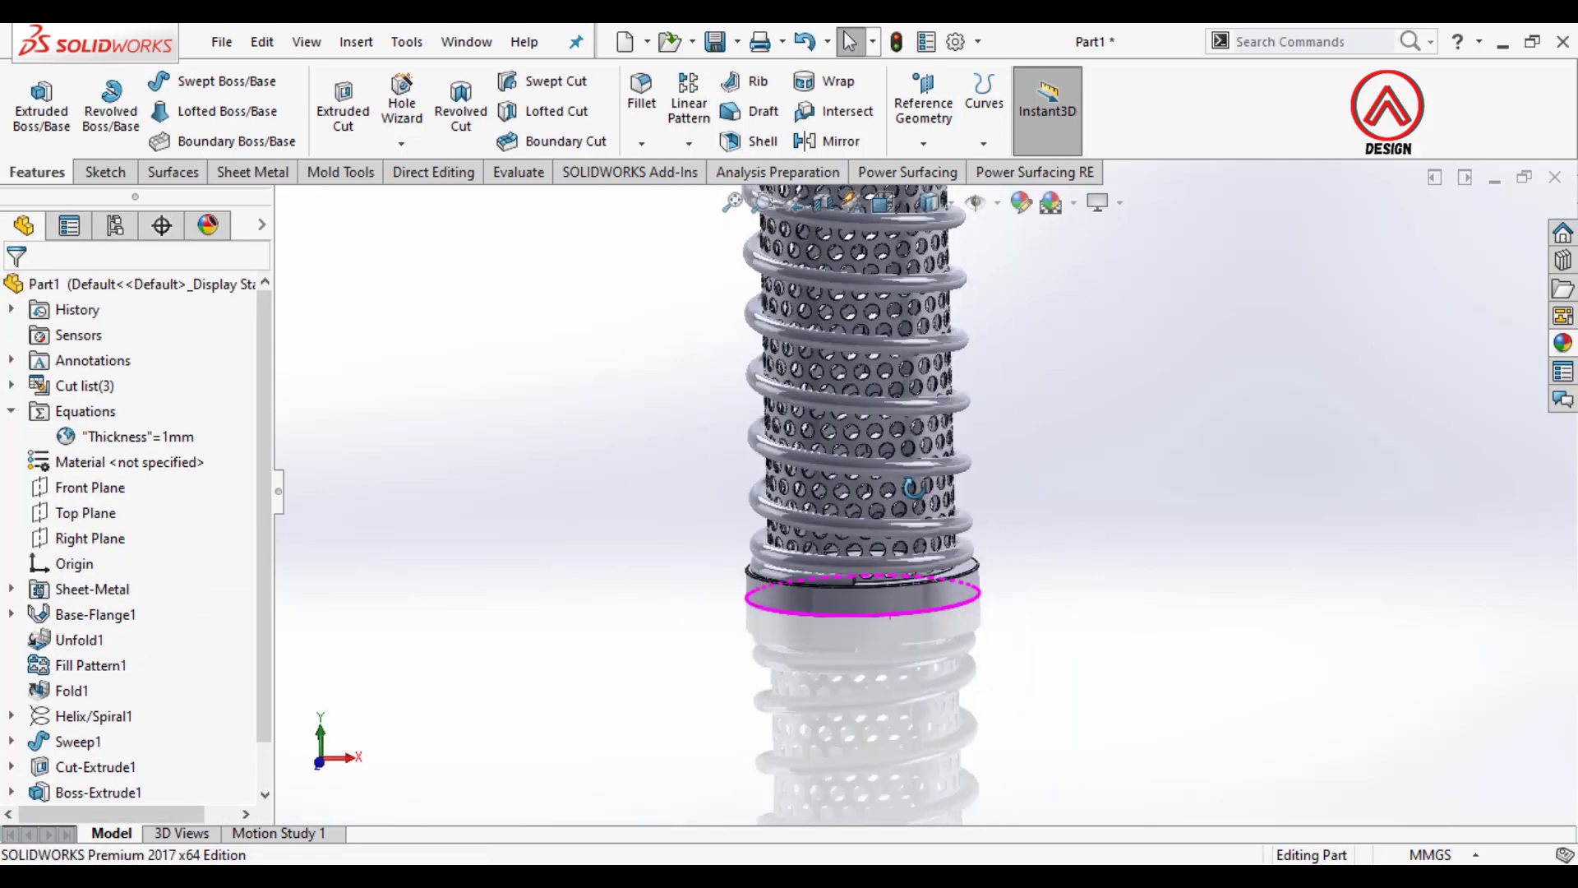
{"action": "scroll", "coordinate": [930, 498], "scroll_direction": "up", "scroll_amount": 4}
{"action": "scroll", "coordinate": [949, 299], "scroll_direction": "down", "scroll_amount": 3}
{"action": "middle_click_drag", "start_coordinate": [950, 301], "coordinate": [887, 489]}
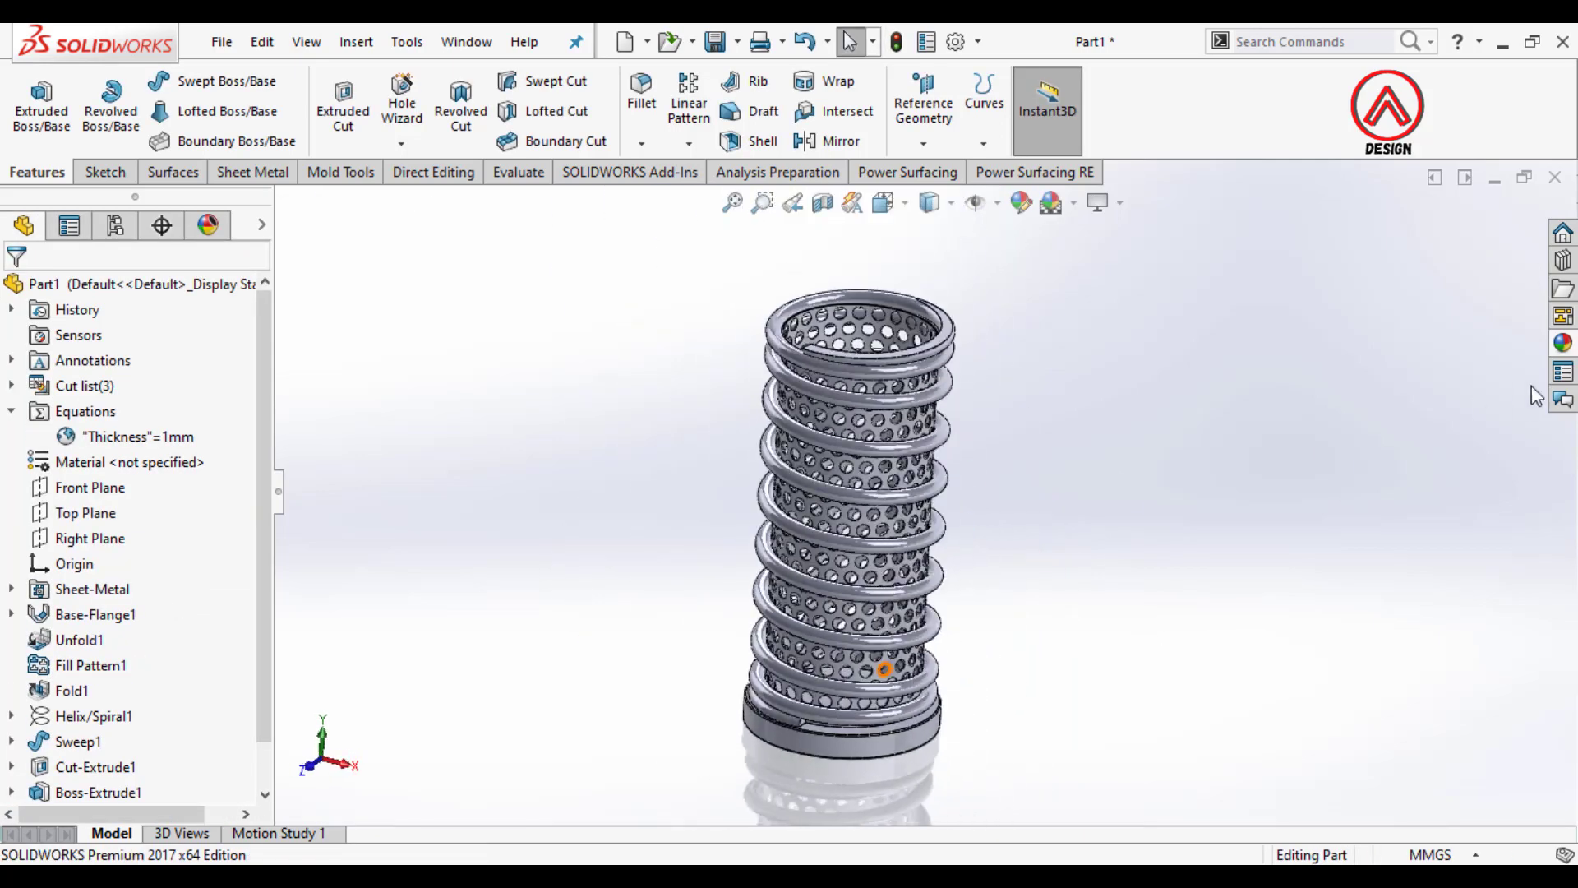
{"action": "left_click", "coordinate": [1562, 344]}
{"action": "left_click", "coordinate": [1339, 251]}
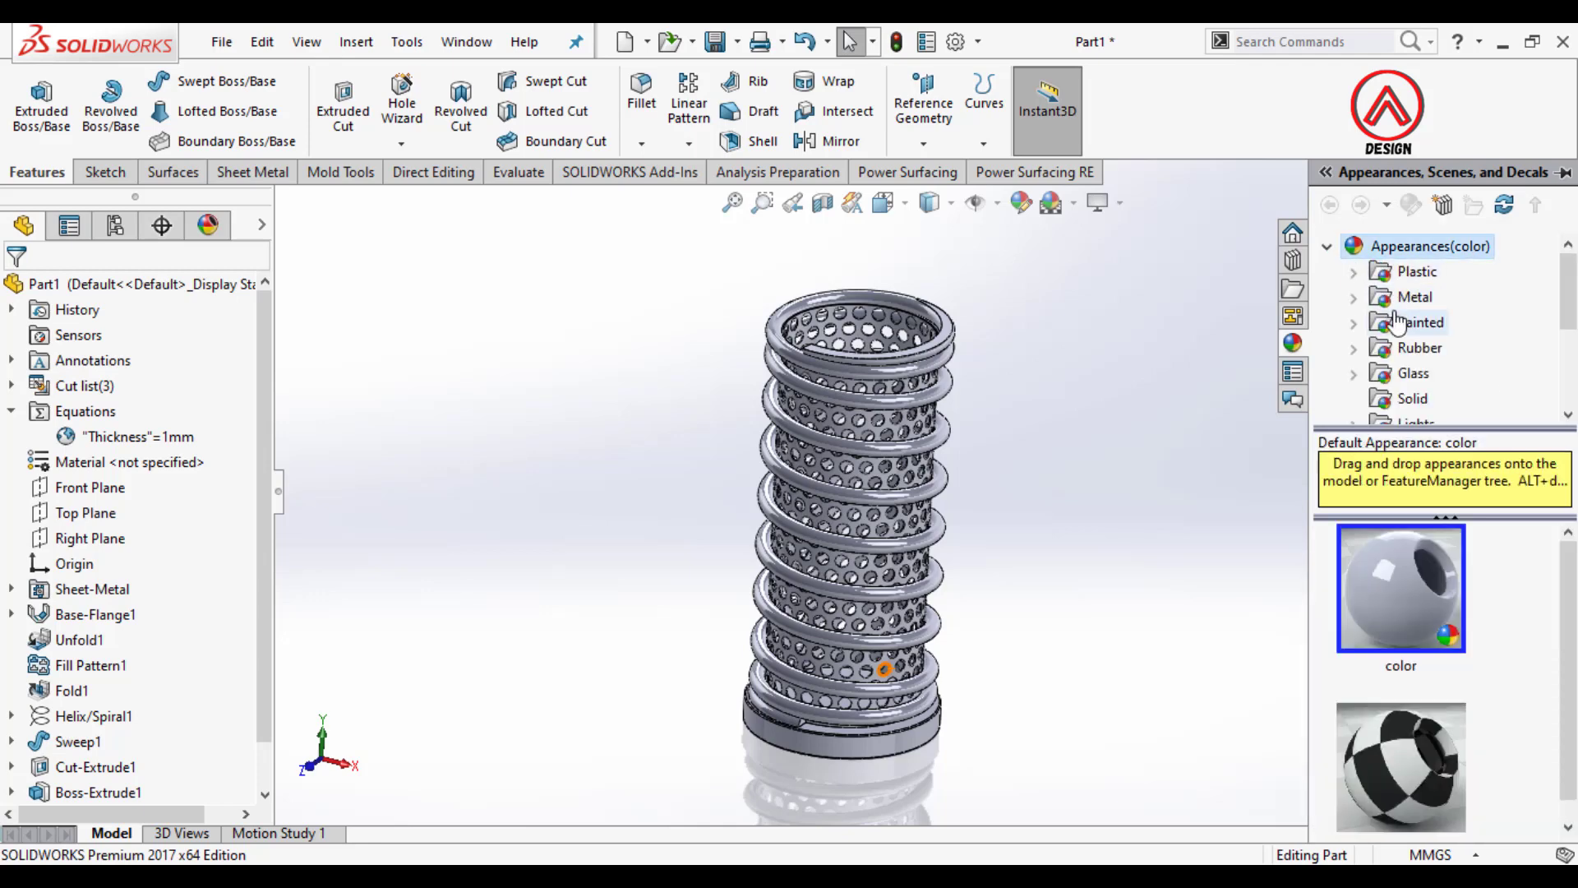
{"action": "scroll", "coordinate": [1397, 362], "scroll_direction": "down", "scroll_amount": 3}
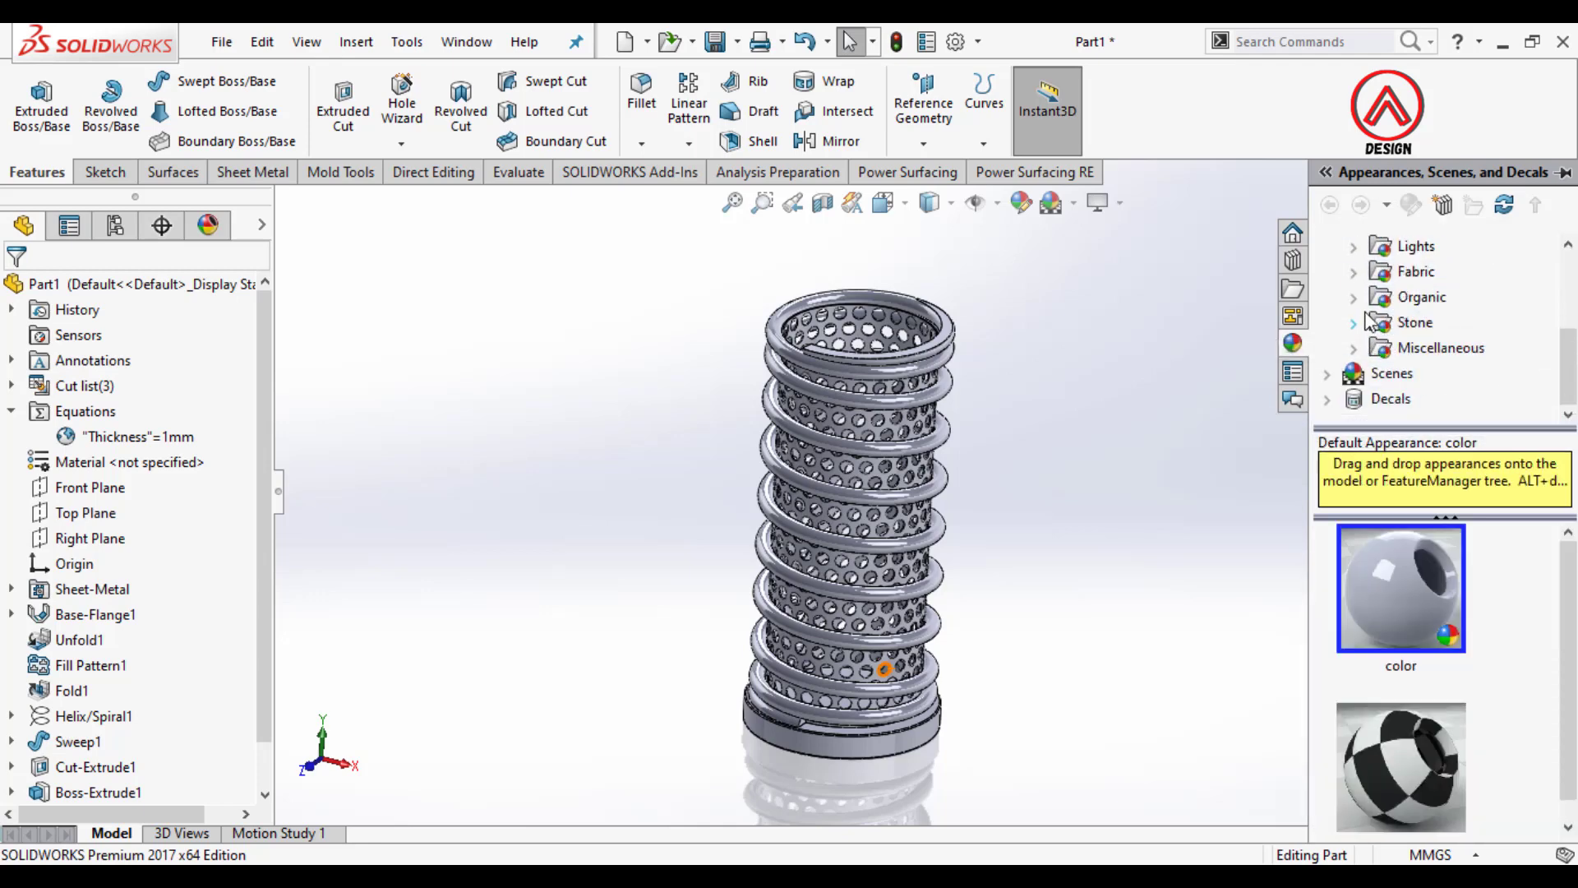
{"action": "scroll", "coordinate": [1373, 325], "scroll_direction": "up", "scroll_amount": 3}
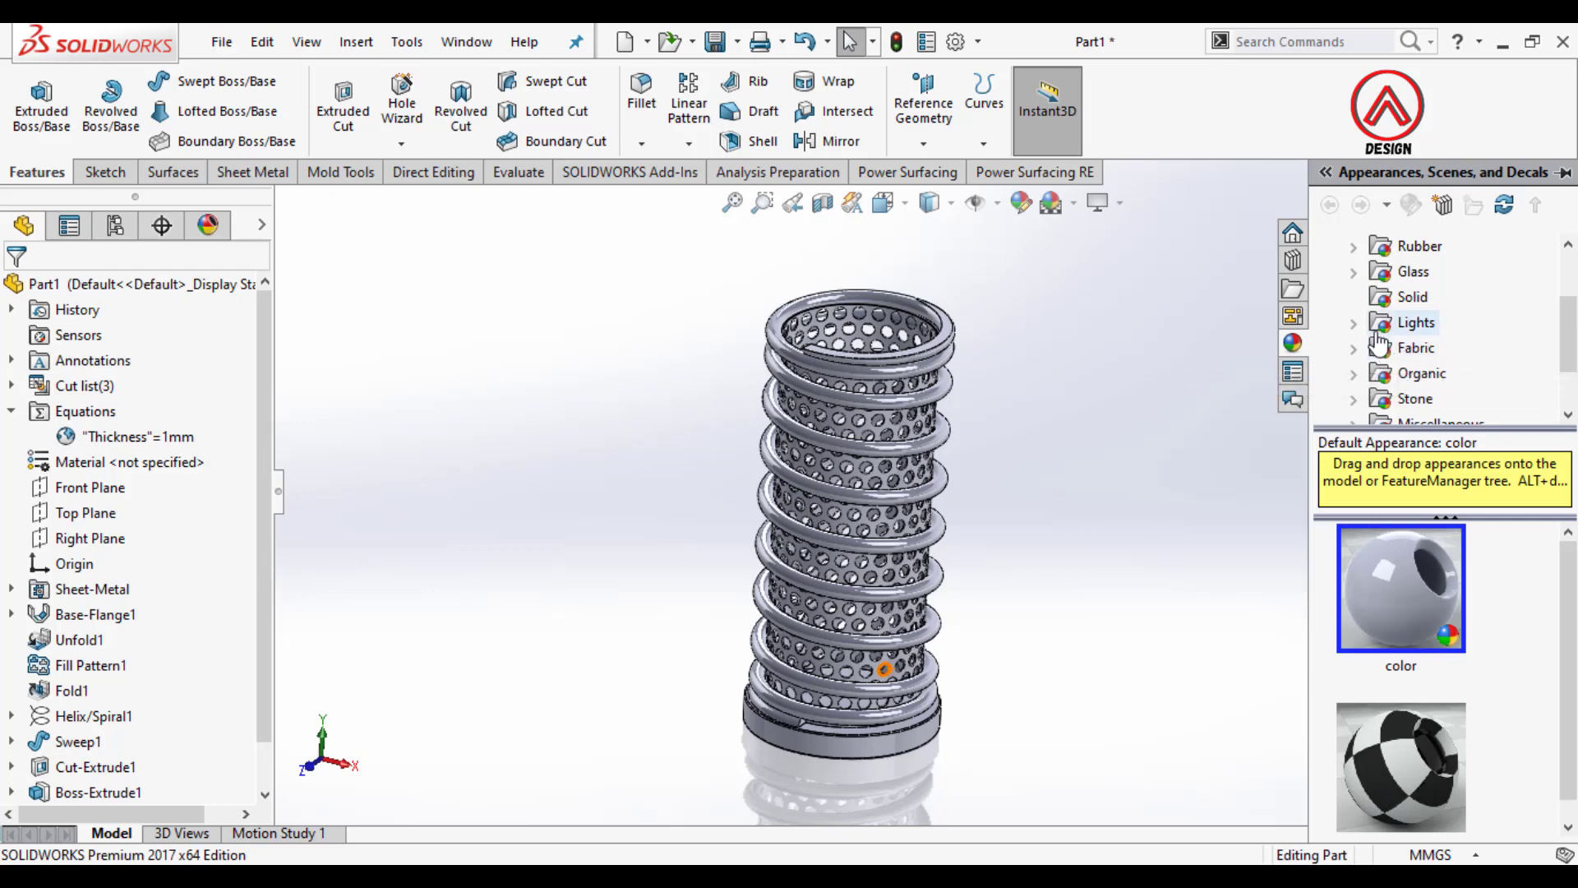
{"action": "left_click", "coordinate": [1353, 349]}
{"action": "left_click", "coordinate": [1354, 349]}
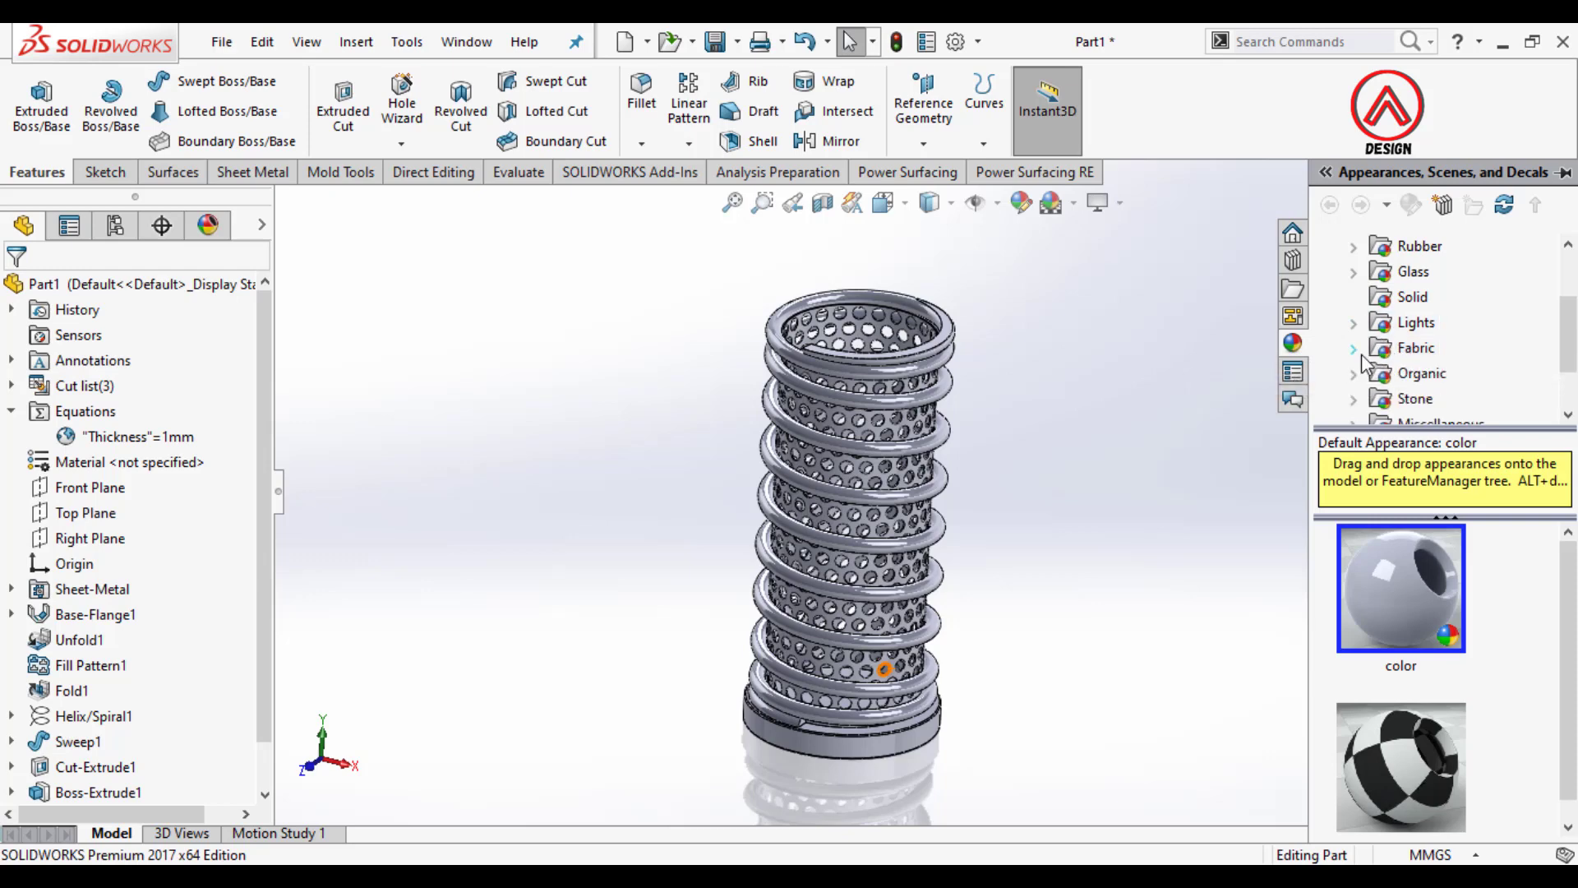
{"action": "left_click", "coordinate": [1354, 375]}
{"action": "left_click", "coordinate": [1354, 248]}
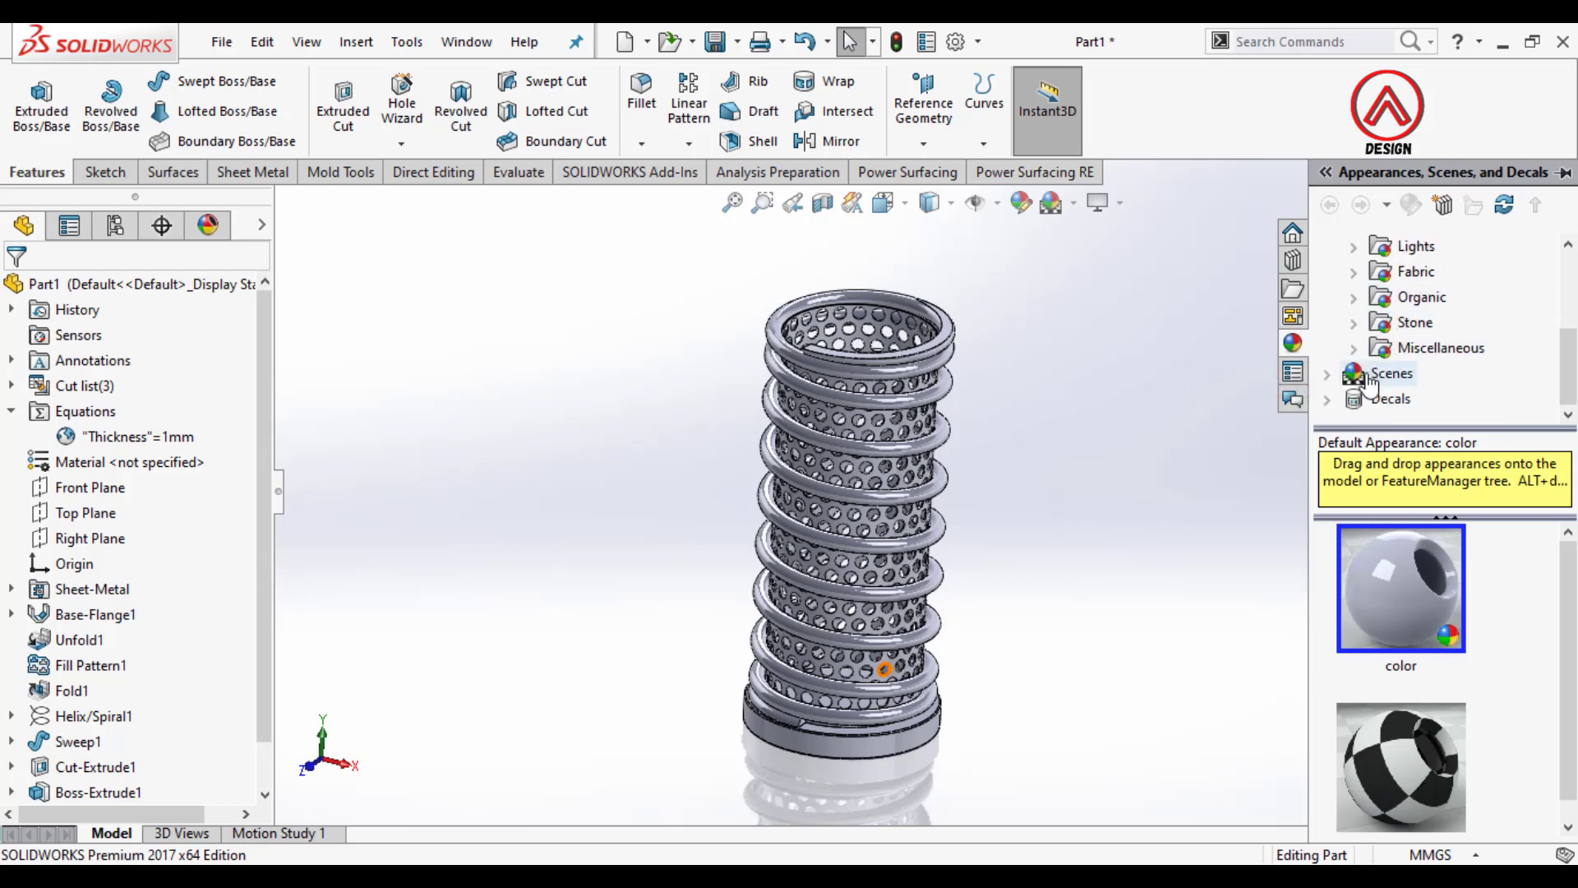
{"action": "left_click", "coordinate": [1354, 298]}
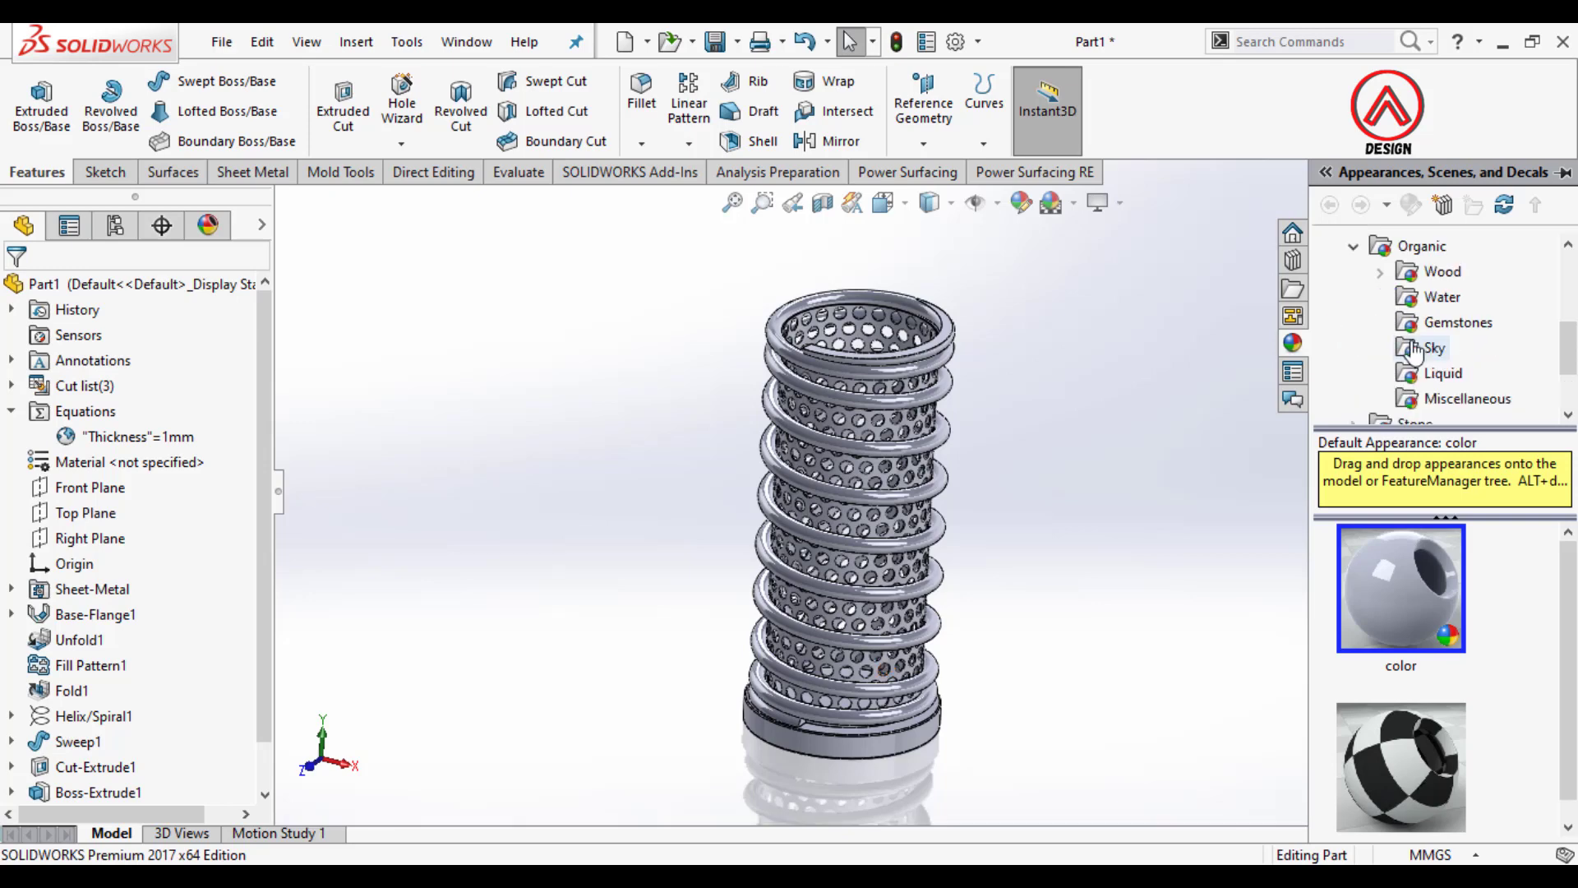
{"action": "left_click", "coordinate": [1354, 249]}
{"action": "left_click", "coordinate": [1354, 272]}
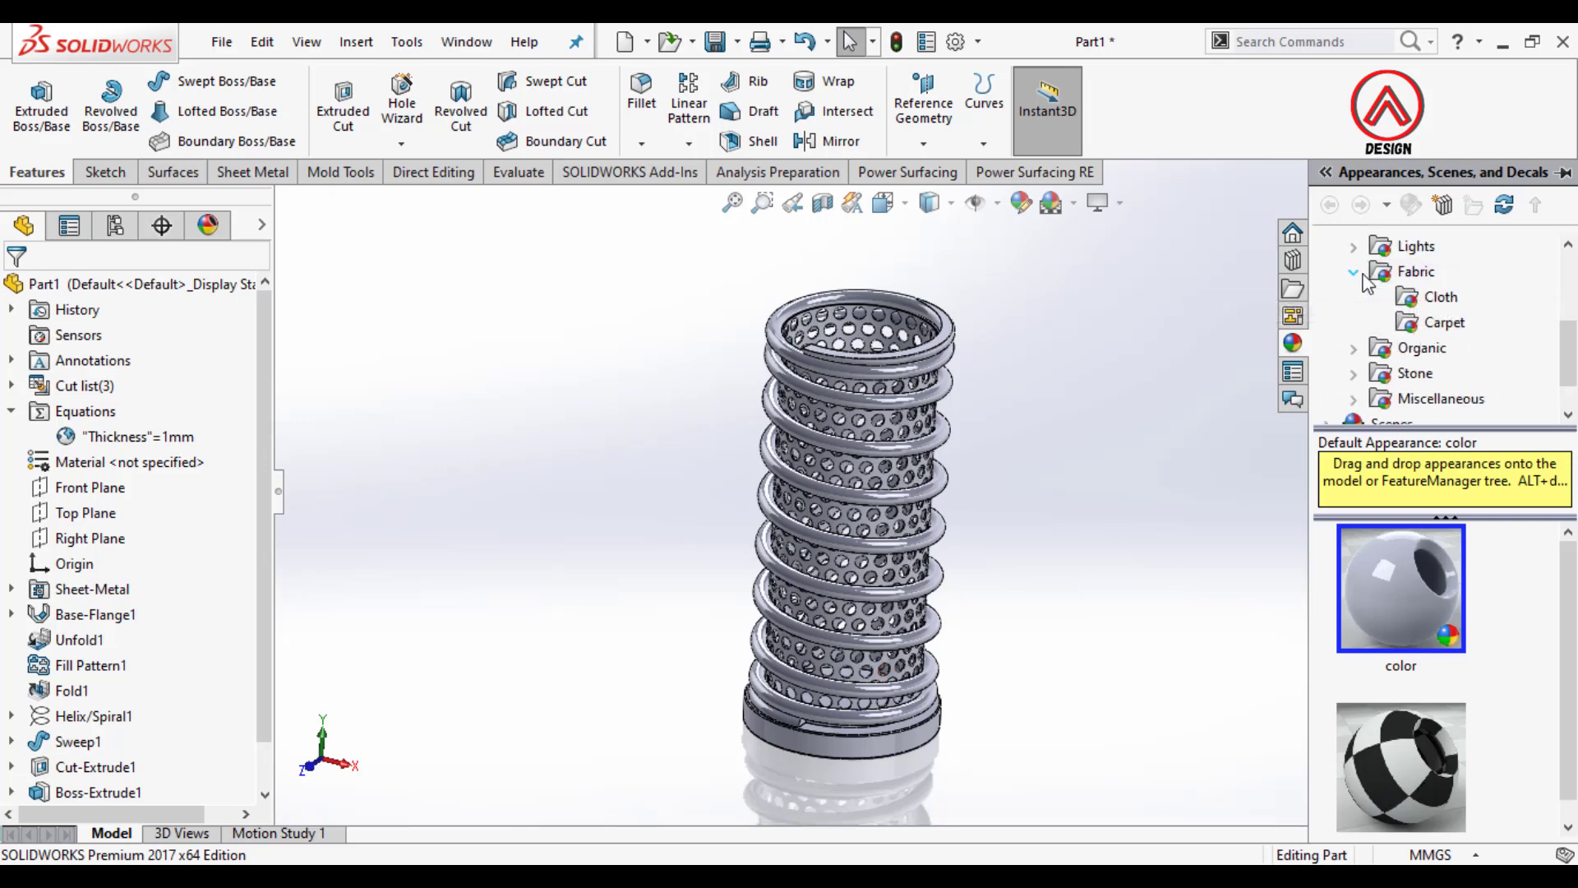
{"action": "left_click", "coordinate": [1354, 272]}
{"action": "scroll", "coordinate": [1372, 288], "scroll_direction": "up", "scroll_amount": 2}
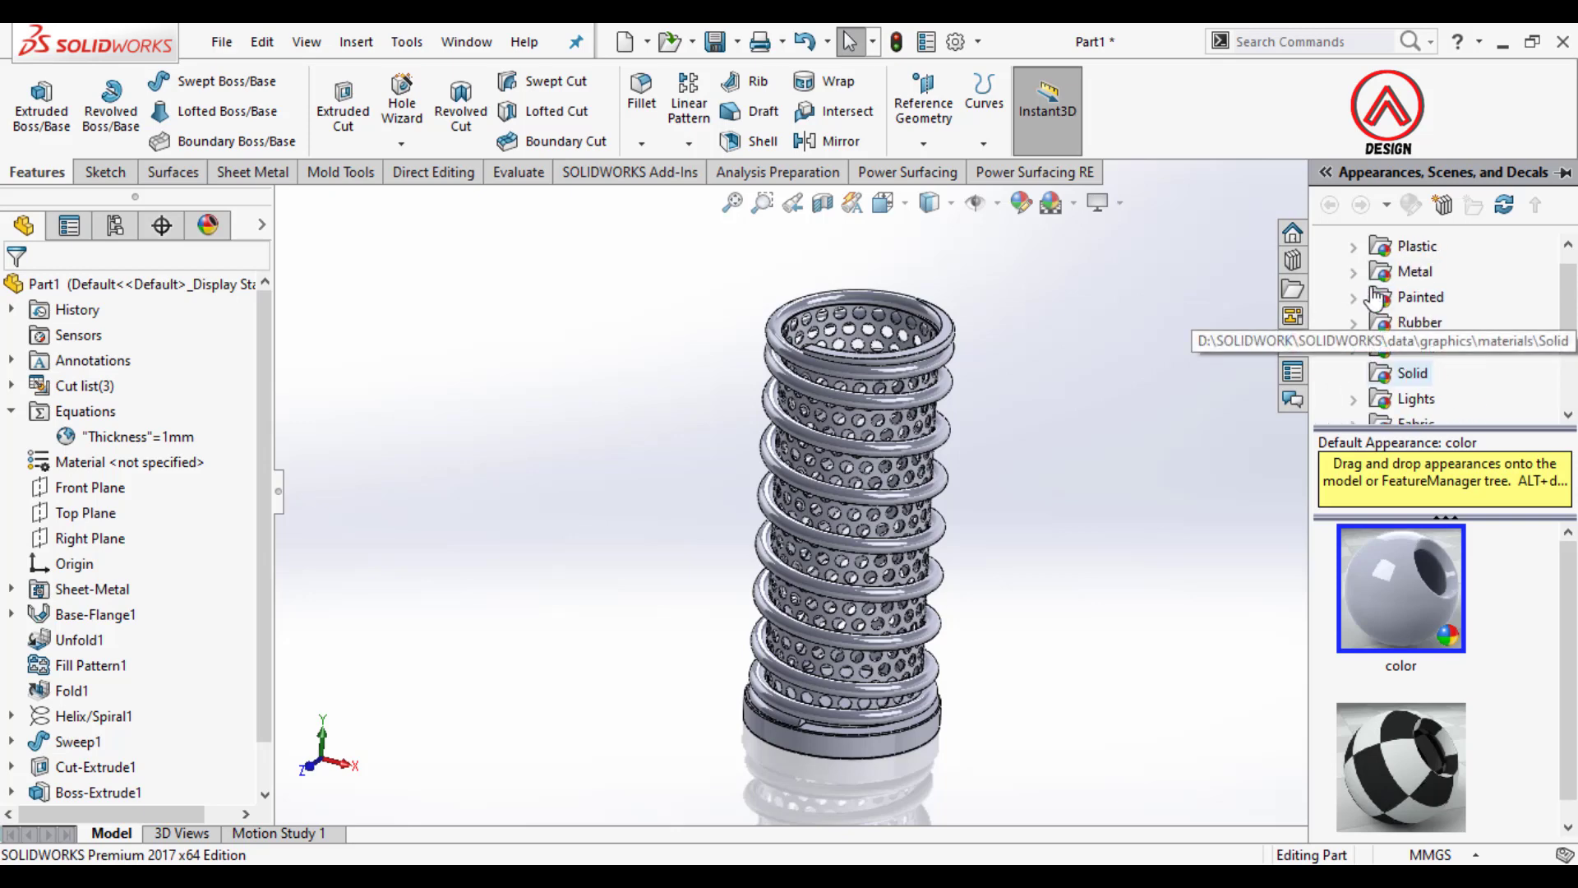
Step: Apply an appearance from the Painted library's Sprayed category to the whole perforated tube body
{"action": "double_click", "coordinate": [1372, 298]}
{"action": "left_click", "coordinate": [1437, 348]}
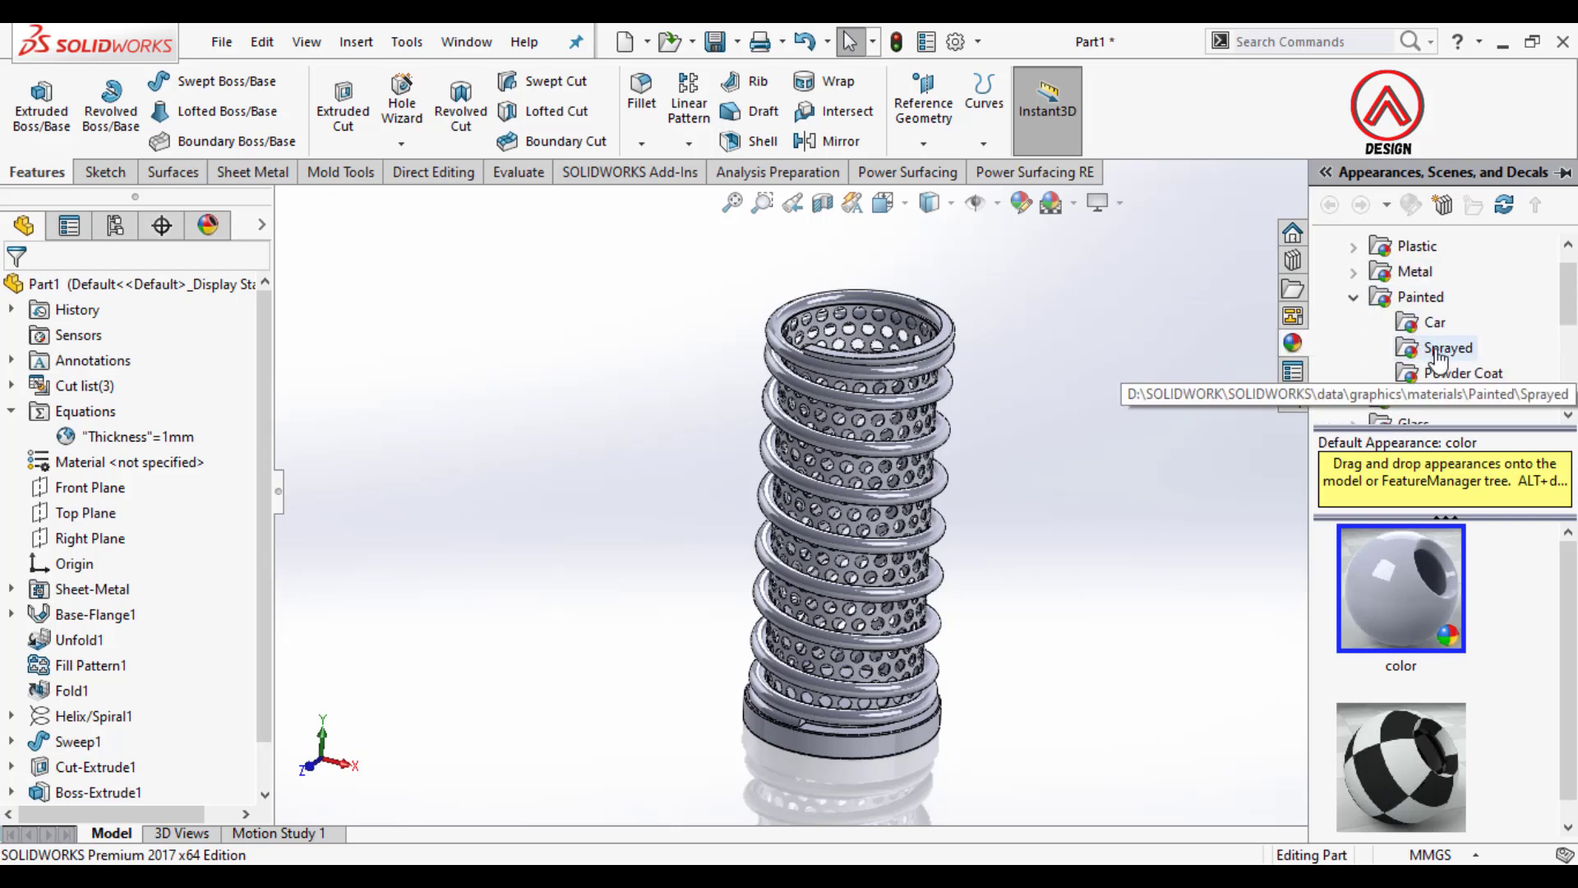
{"action": "mouse_move", "coordinate": [1399, 612]}
{"action": "left_mouse_down"}
{"action": "mouse_move", "coordinate": [909, 501]}
{"action": "mouse_move", "coordinate": [852, 520]}
{"action": "mouse_move", "coordinate": [845, 349]}
{"action": "mouse_move", "coordinate": [846, 518]}
{"action": "left_mouse_up"}
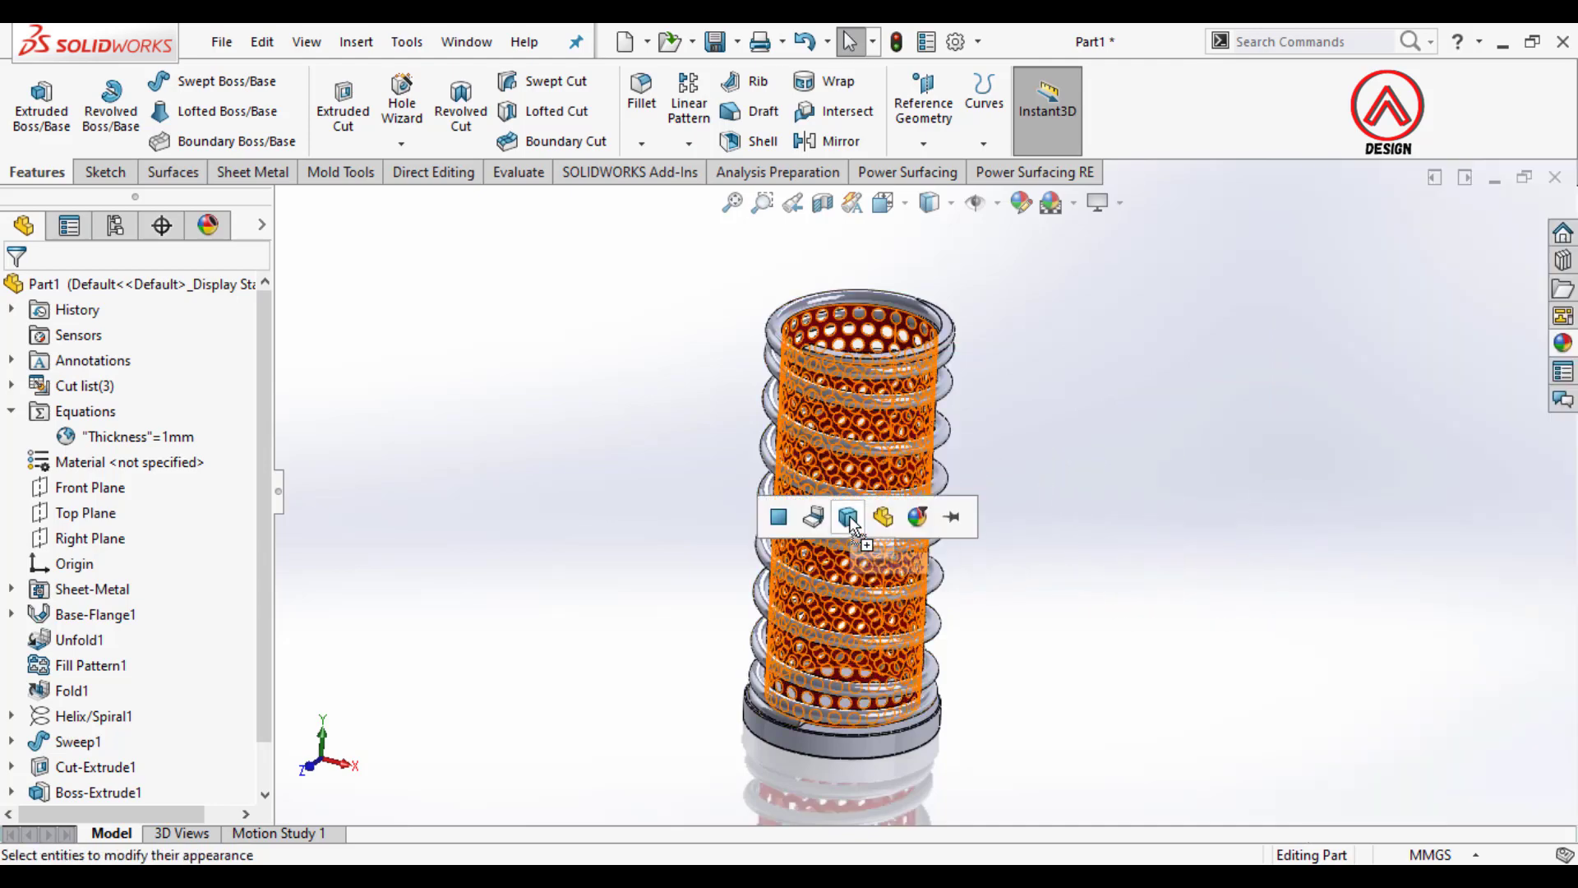
Step: Finish applying the red spray paint to the whole tube body, and apply the black Car paint to the whole coil body
{"action": "left_click", "coordinate": [863, 515]}
{"action": "scroll", "coordinate": [978, 444], "scroll_direction": "down", "scroll_amount": 3}
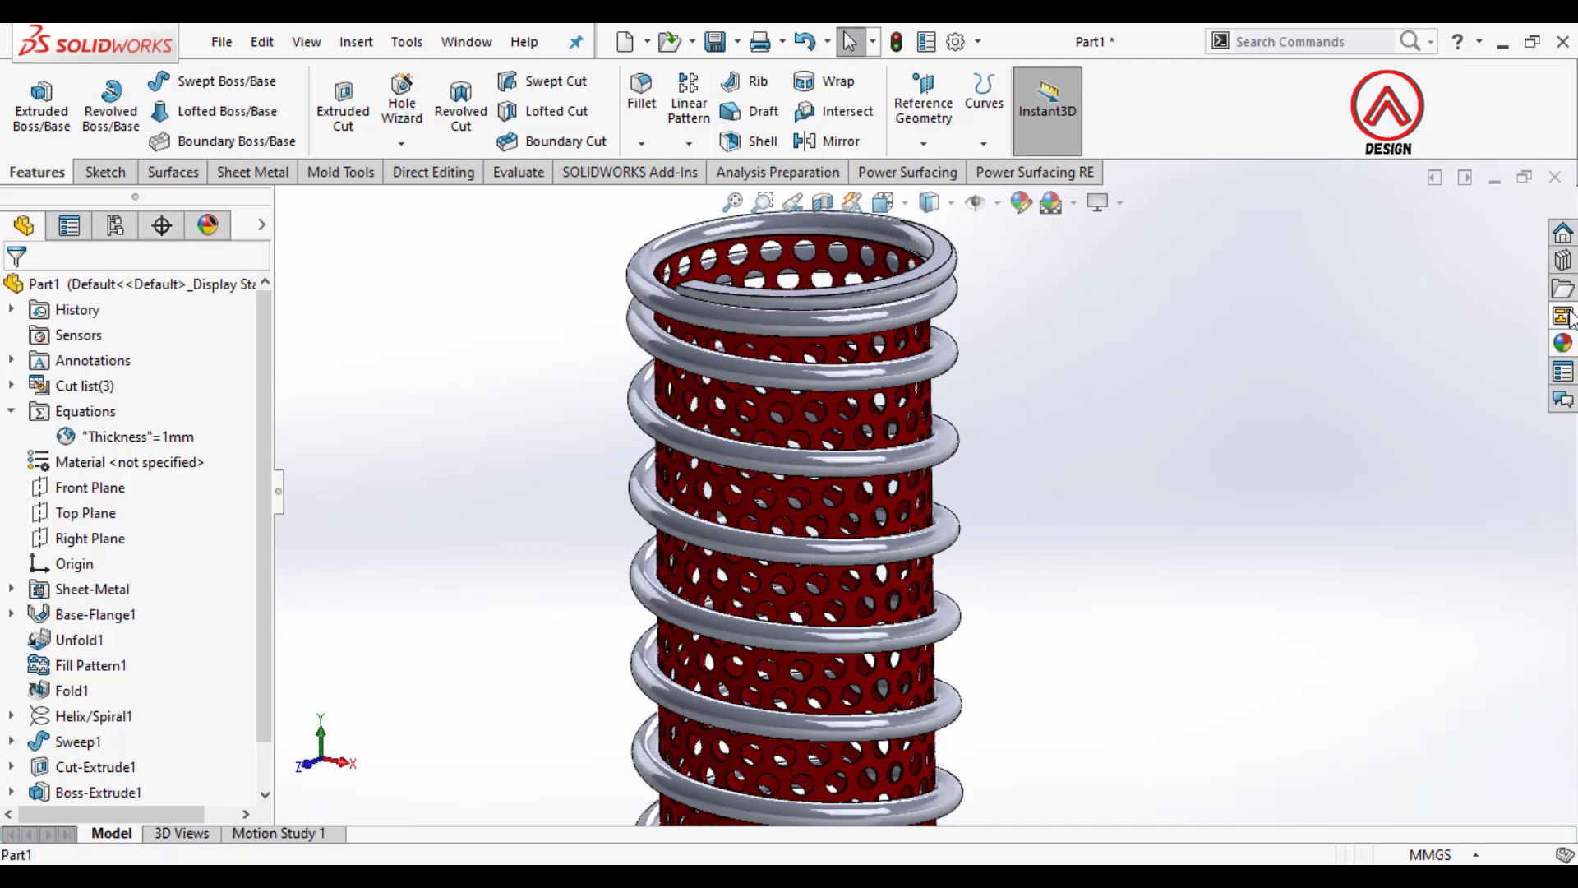
{"action": "left_click", "coordinate": [1565, 347]}
{"action": "left_click", "coordinate": [1430, 323]}
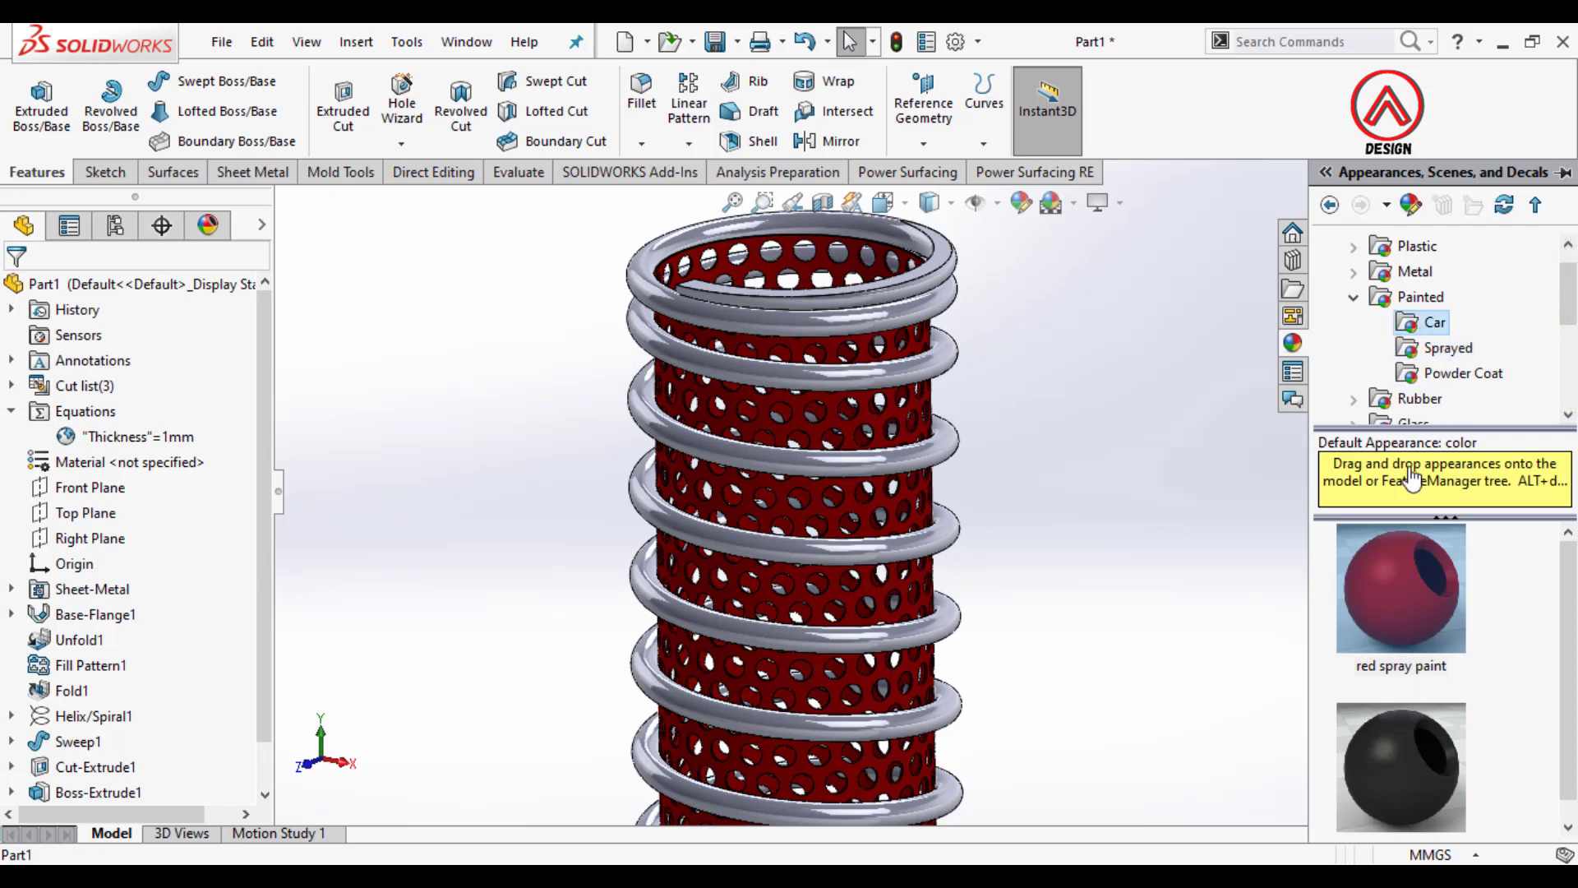
{"action": "scroll", "coordinate": [1389, 598], "scroll_direction": "down", "scroll_amount": 3}
{"action": "left_click_drag", "start_coordinate": [1389, 599], "coordinate": [944, 293]}
{"action": "left_click", "coordinate": [965, 292]}
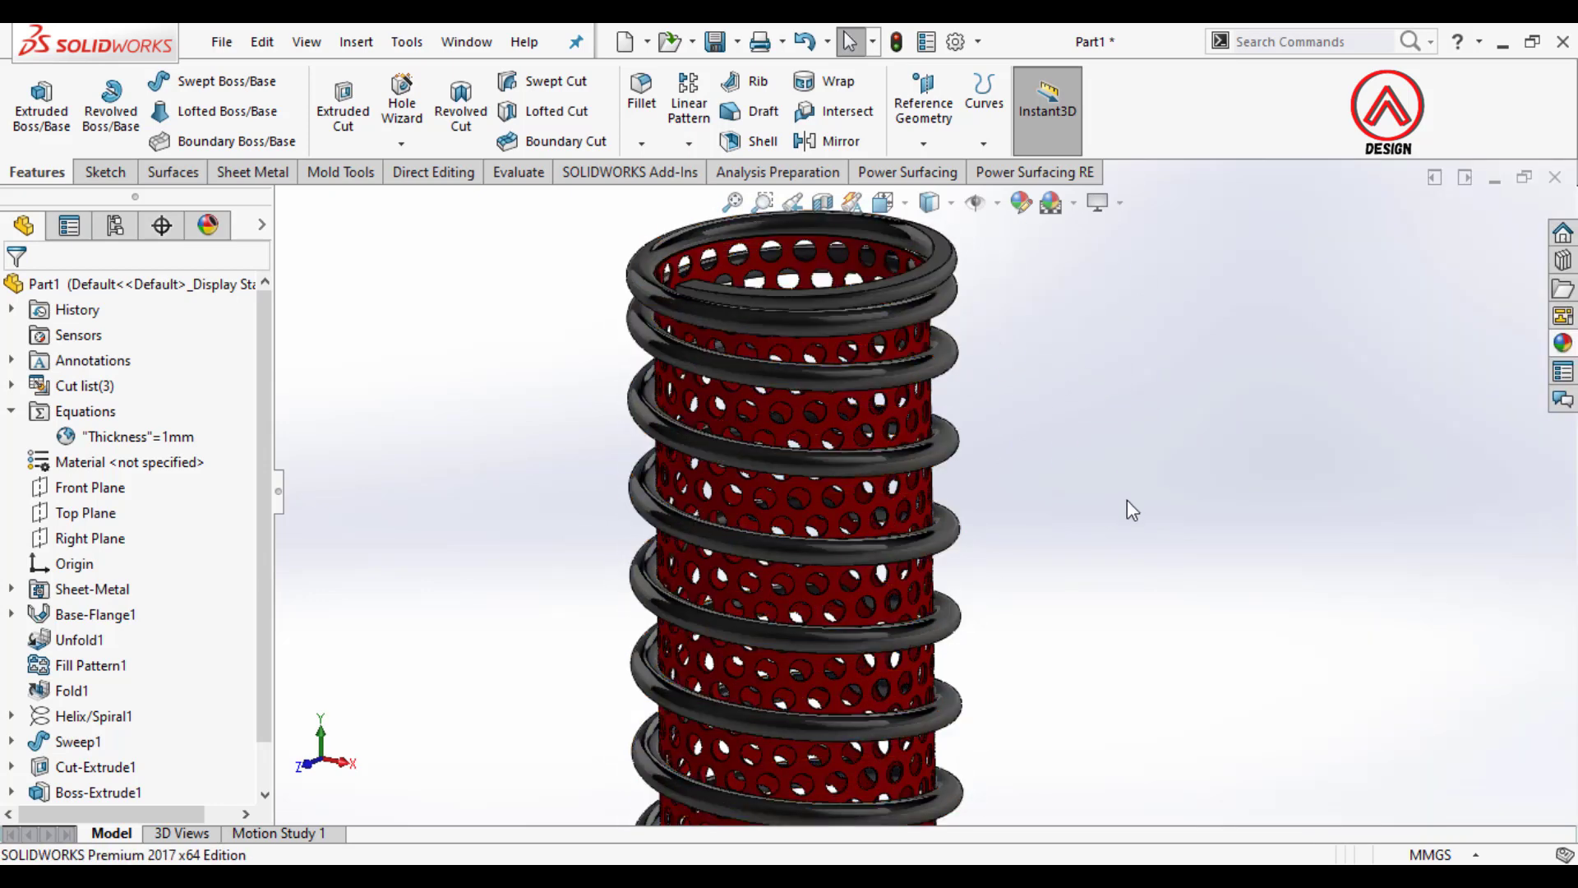
Step: Change the coil body's black appearance to the bright cyan swatch from the standard colour palette
{"action": "scroll", "coordinate": [1061, 526], "scroll_direction": "up", "scroll_amount": 5}
{"action": "scroll", "coordinate": [908, 533], "scroll_direction": "down", "scroll_amount": 5}
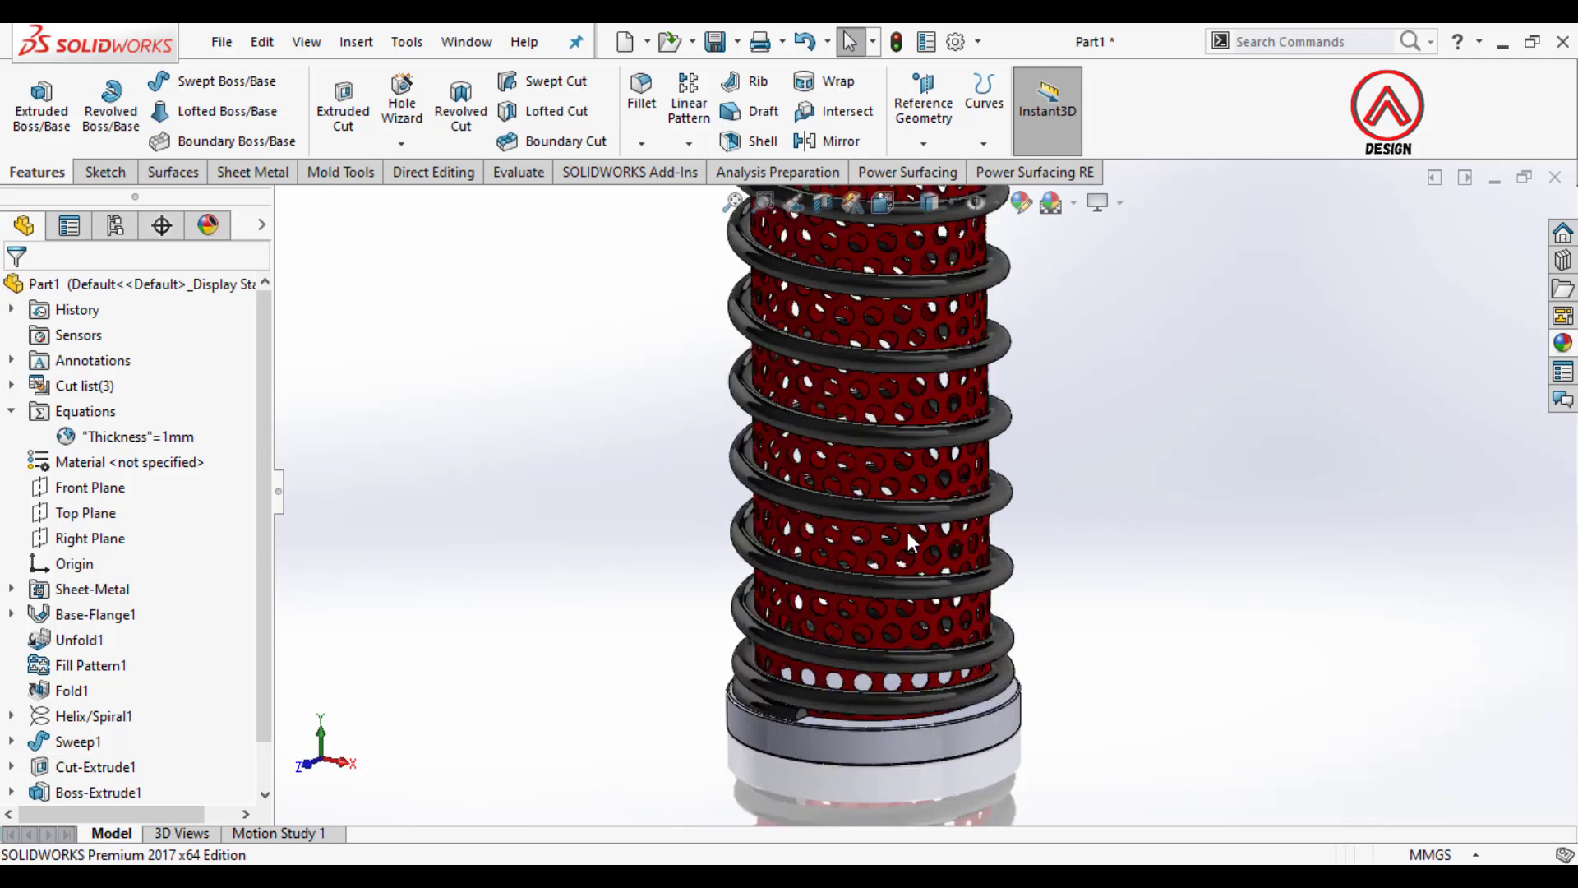
{"action": "left_click", "coordinate": [1004, 416]}
{"action": "left_click", "coordinate": [1212, 313]}
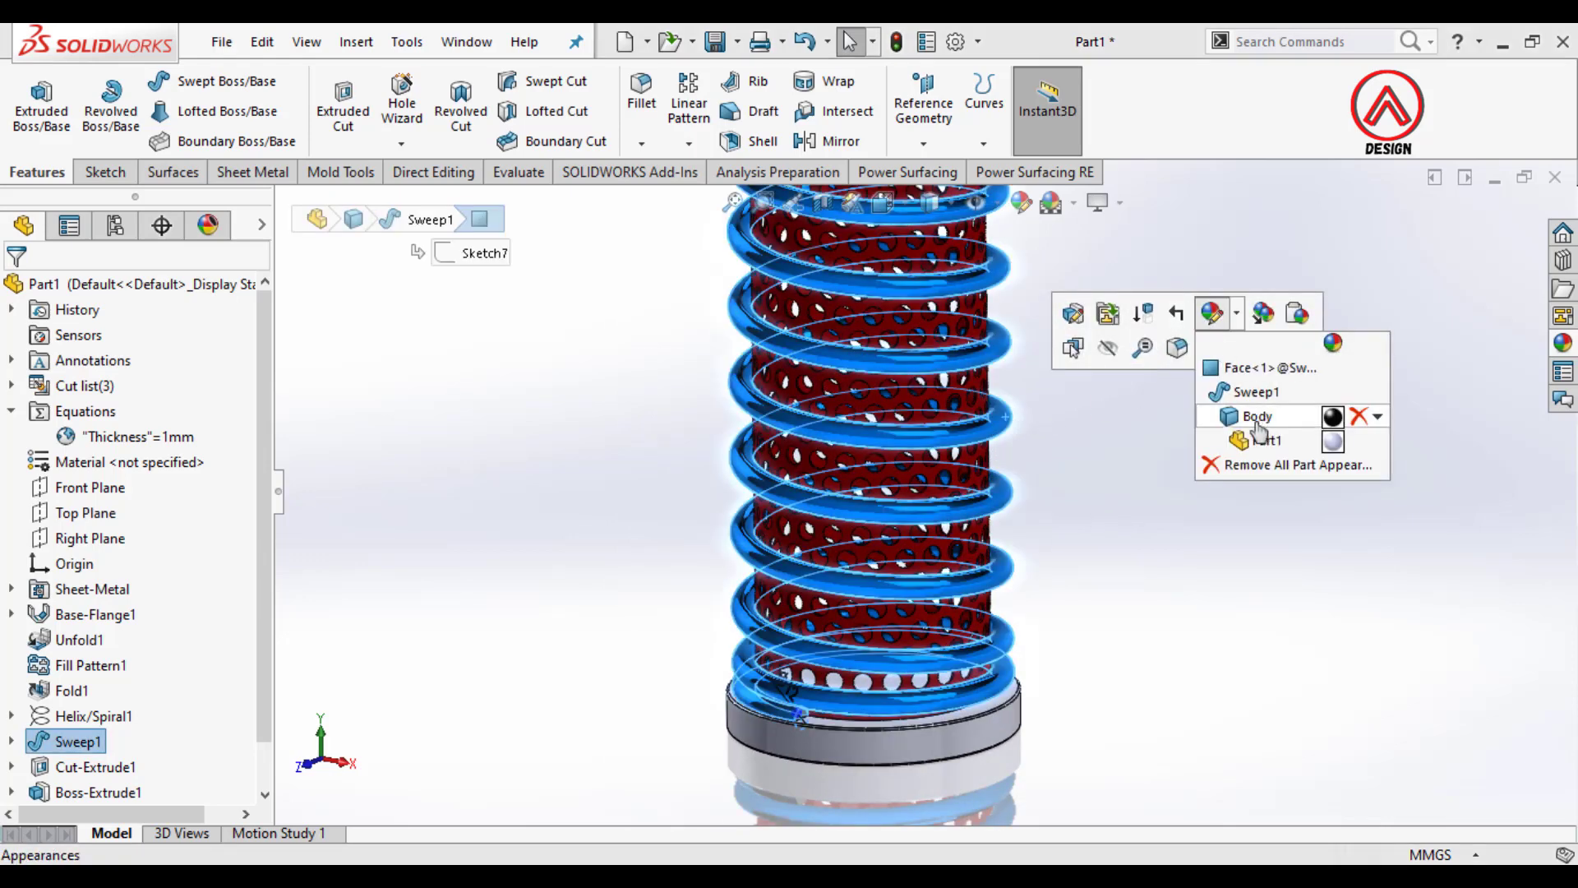
{"action": "left_click", "coordinate": [1257, 417]}
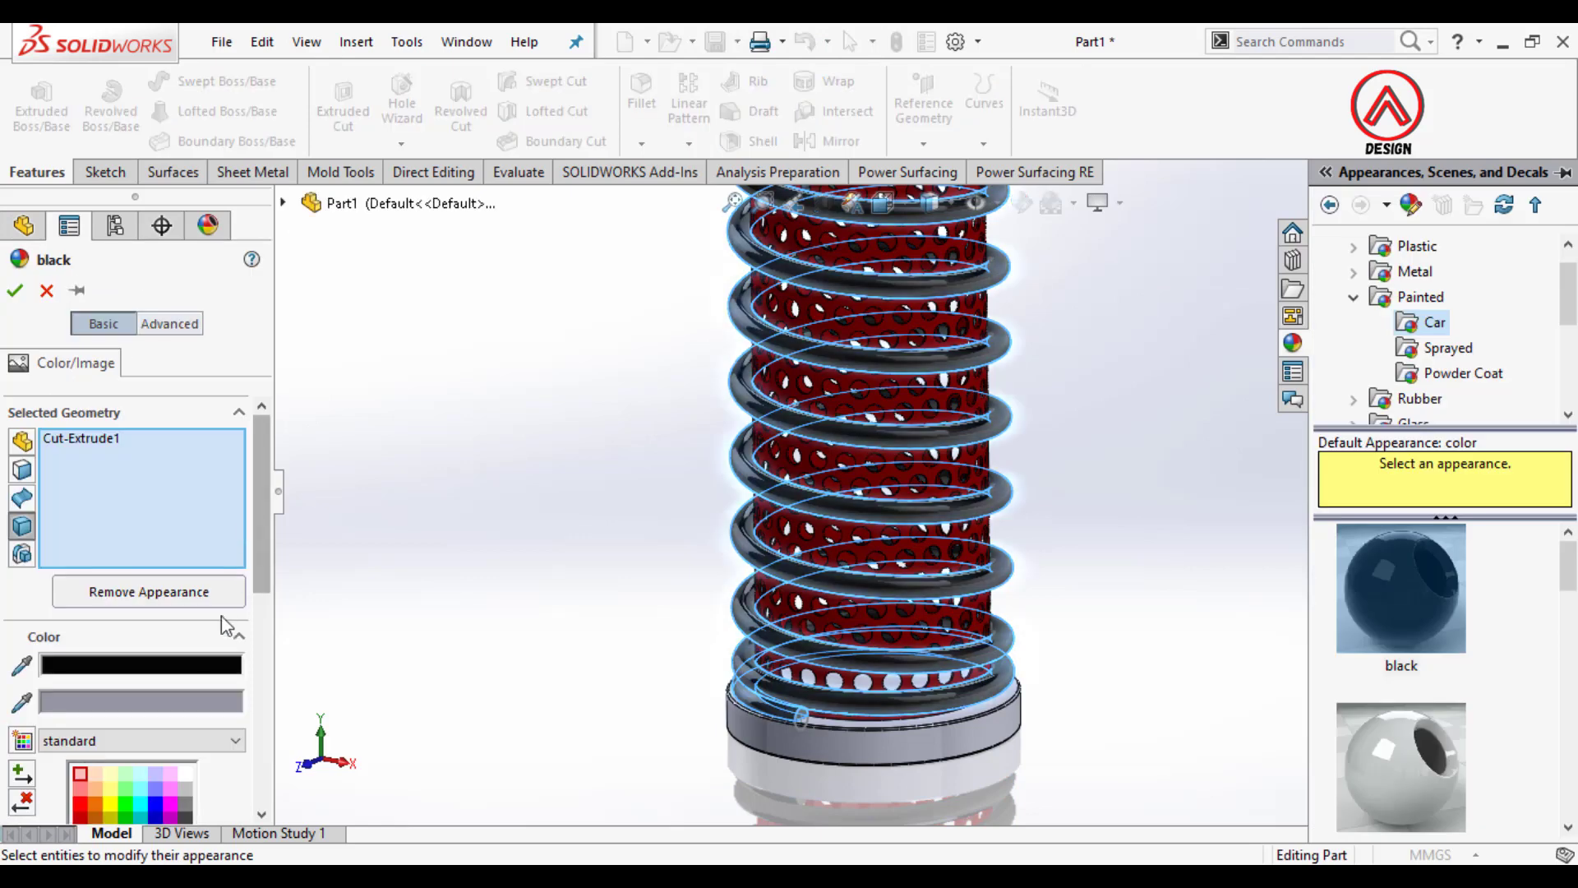
{"action": "scroll", "coordinate": [263, 581], "scroll_direction": "down", "scroll_amount": 3}
{"action": "left_click", "coordinate": [140, 619]}
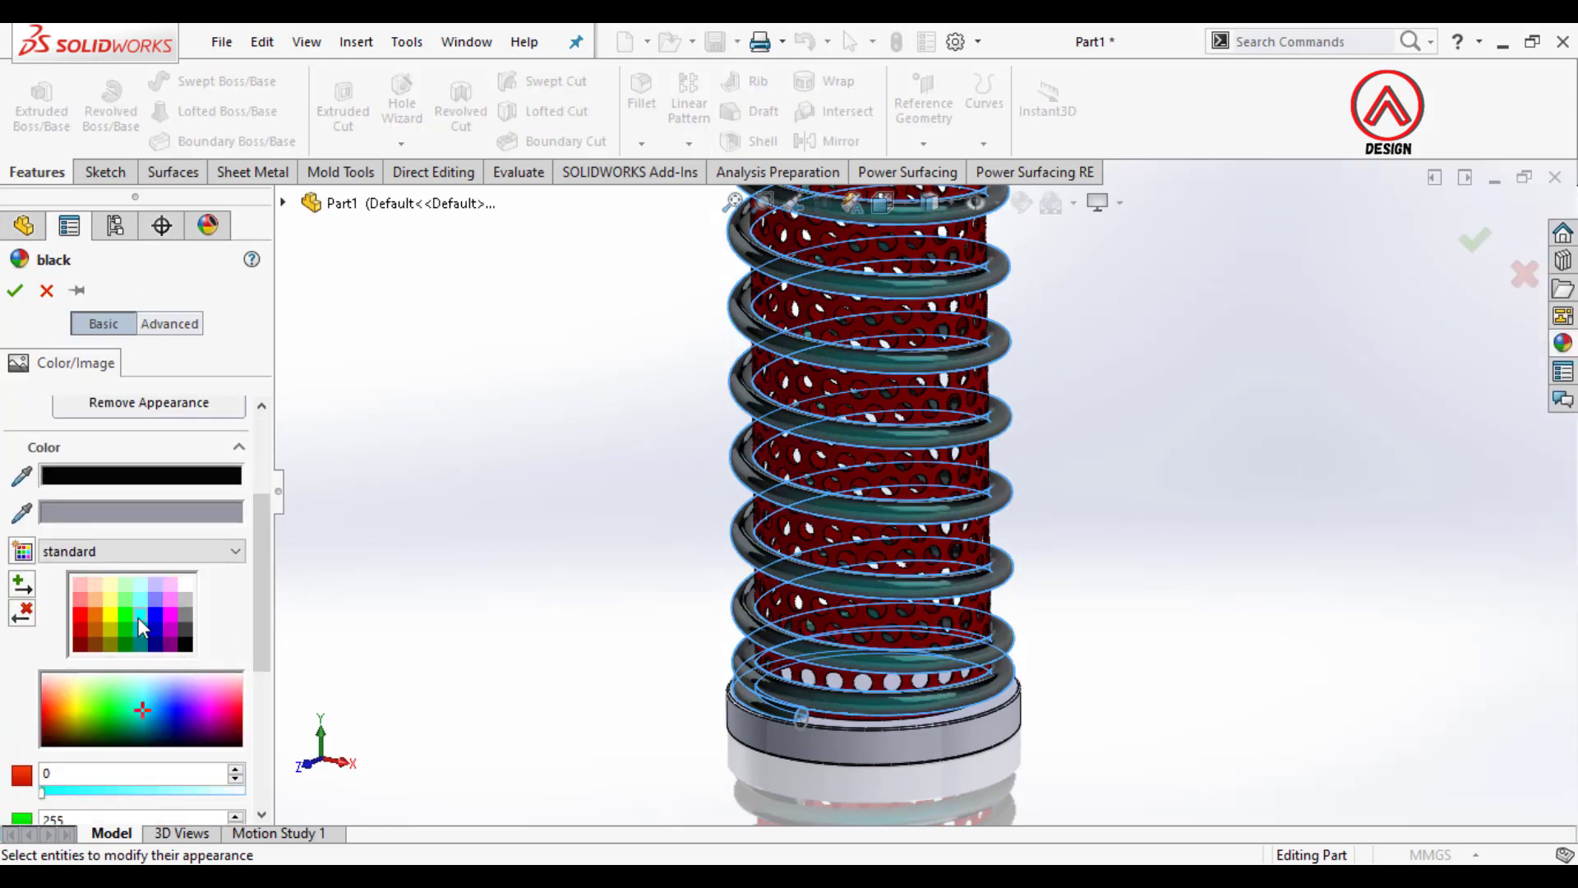
{"action": "left_click", "coordinate": [14, 293]}
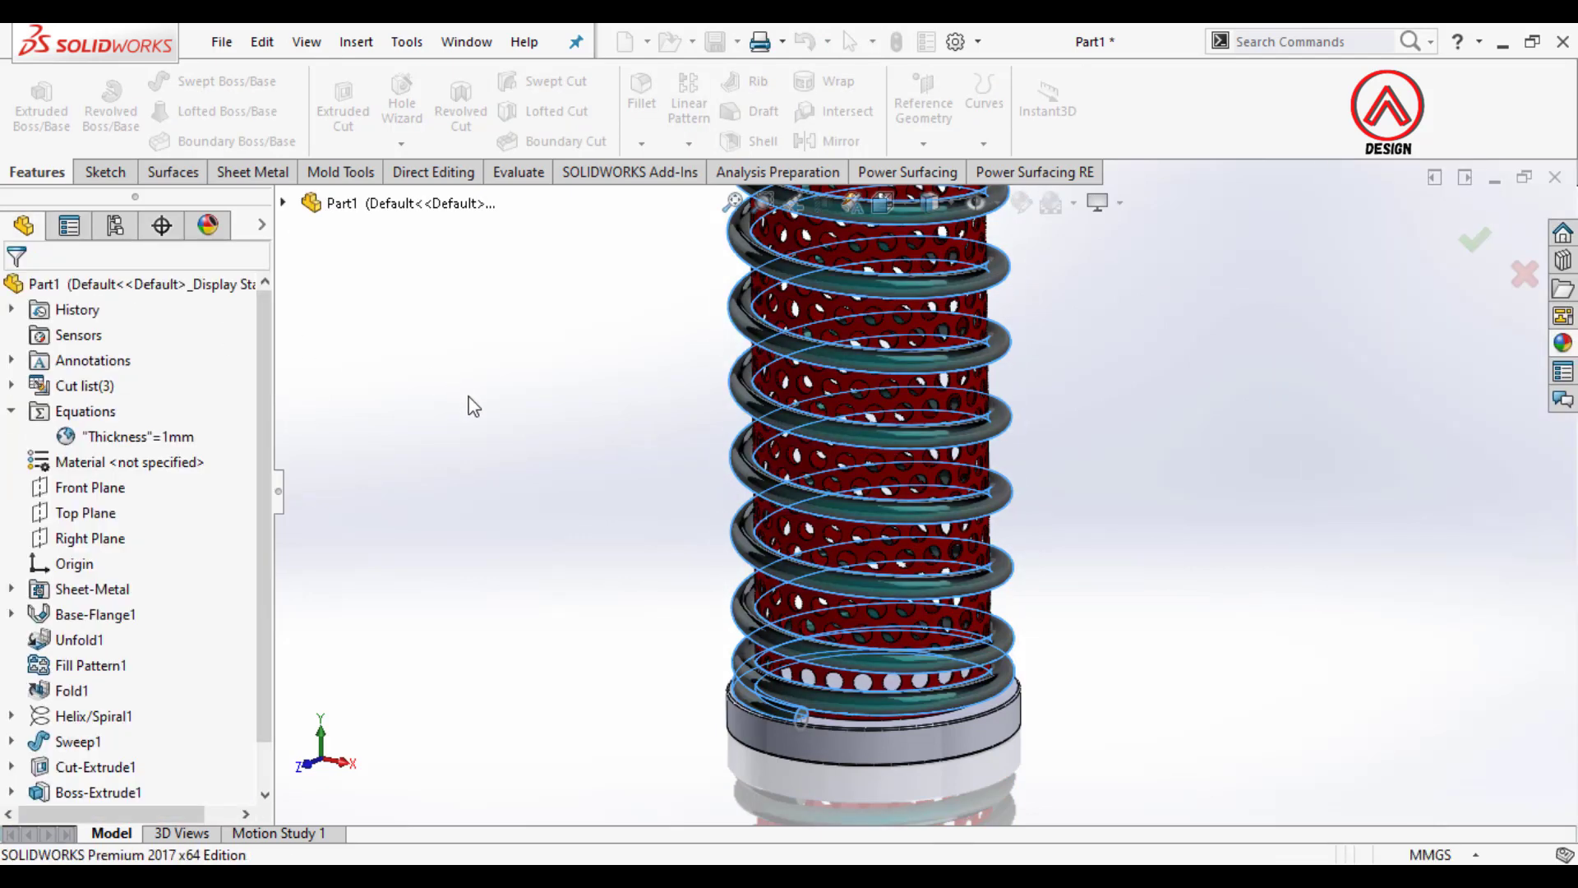
Step: Apply the black Car paint appearance to the base disc
{"action": "scroll", "coordinate": [962, 721], "scroll_direction": "down", "scroll_amount": 2}
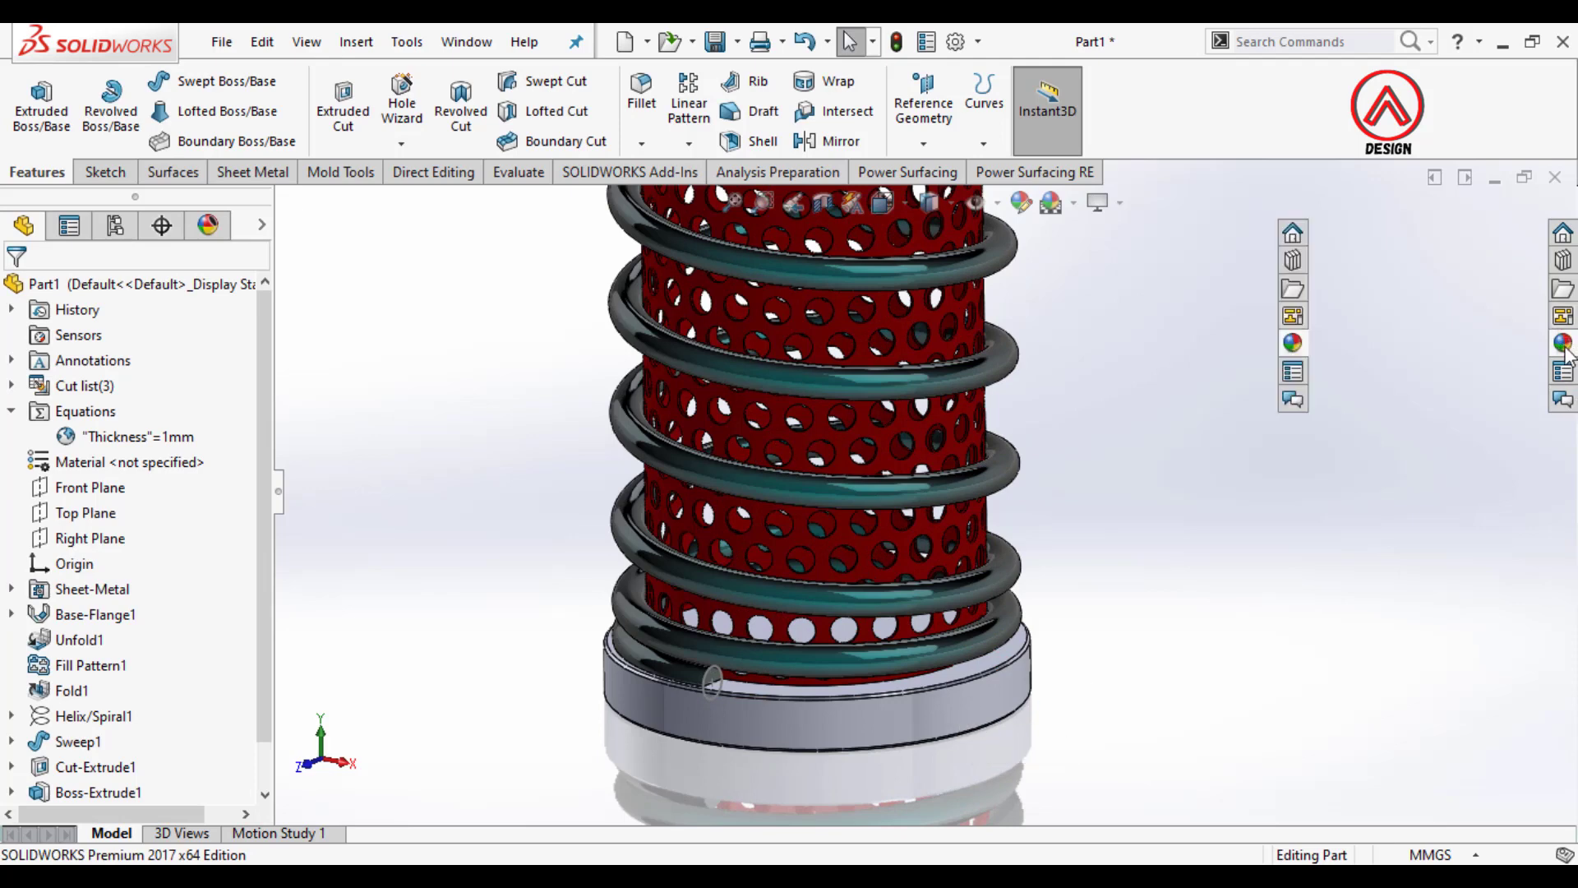
{"action": "left_click", "coordinate": [1565, 349]}
{"action": "left_click_drag", "start_coordinate": [1471, 592], "coordinate": [959, 731]}
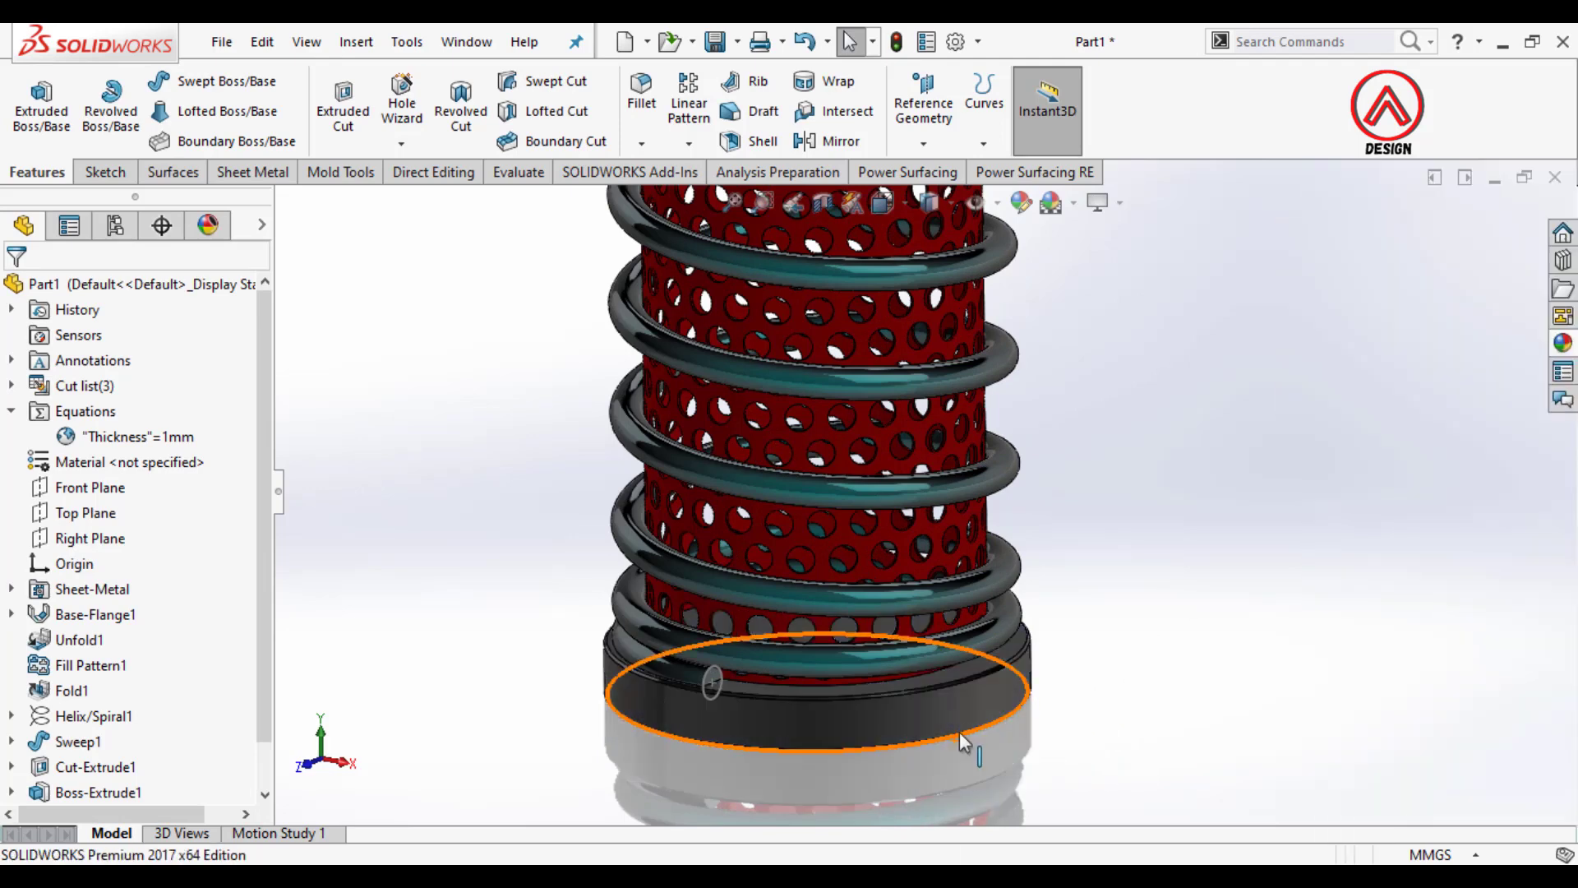
Step: Switch the display scene to one with a plain white background and no floor reflection
{"action": "scroll", "coordinate": [1138, 651], "scroll_direction": "up", "scroll_amount": 7}
{"action": "scroll", "coordinate": [953, 468], "scroll_direction": "down", "scroll_amount": 4}
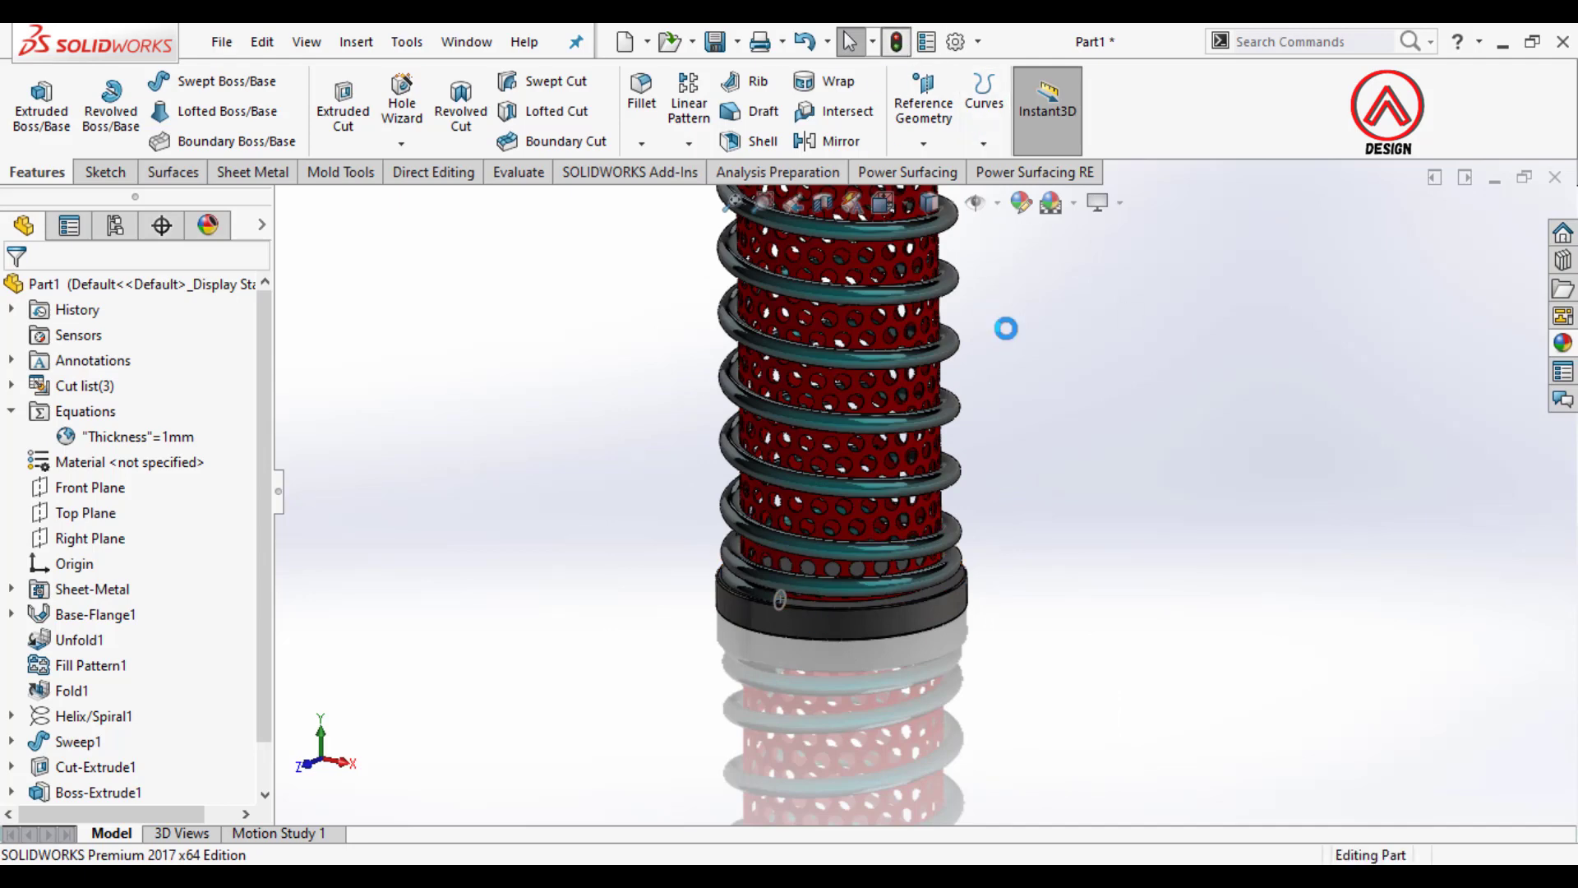
{"action": "scroll", "coordinate": [1036, 386], "scroll_direction": "up", "scroll_amount": 6}
{"action": "scroll", "coordinate": [937, 383], "scroll_direction": "down", "scroll_amount": 4}
{"action": "middle_click_drag", "start_coordinate": [950, 439], "coordinate": [908, 437]}
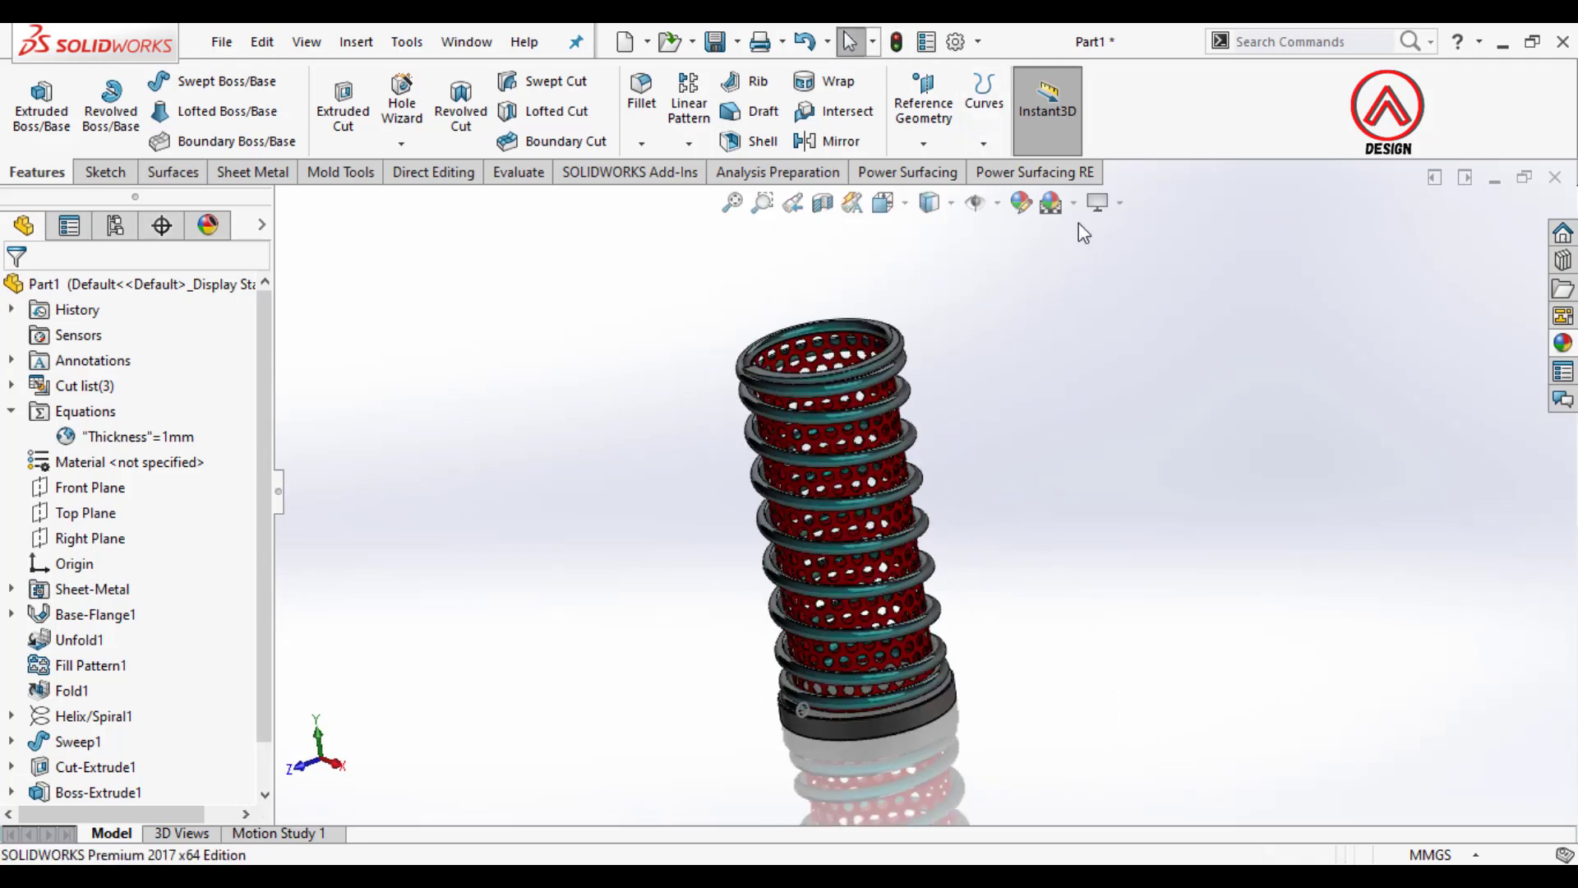
{"action": "left_click", "coordinate": [1073, 203]}
{"action": "left_click", "coordinate": [1085, 258]}
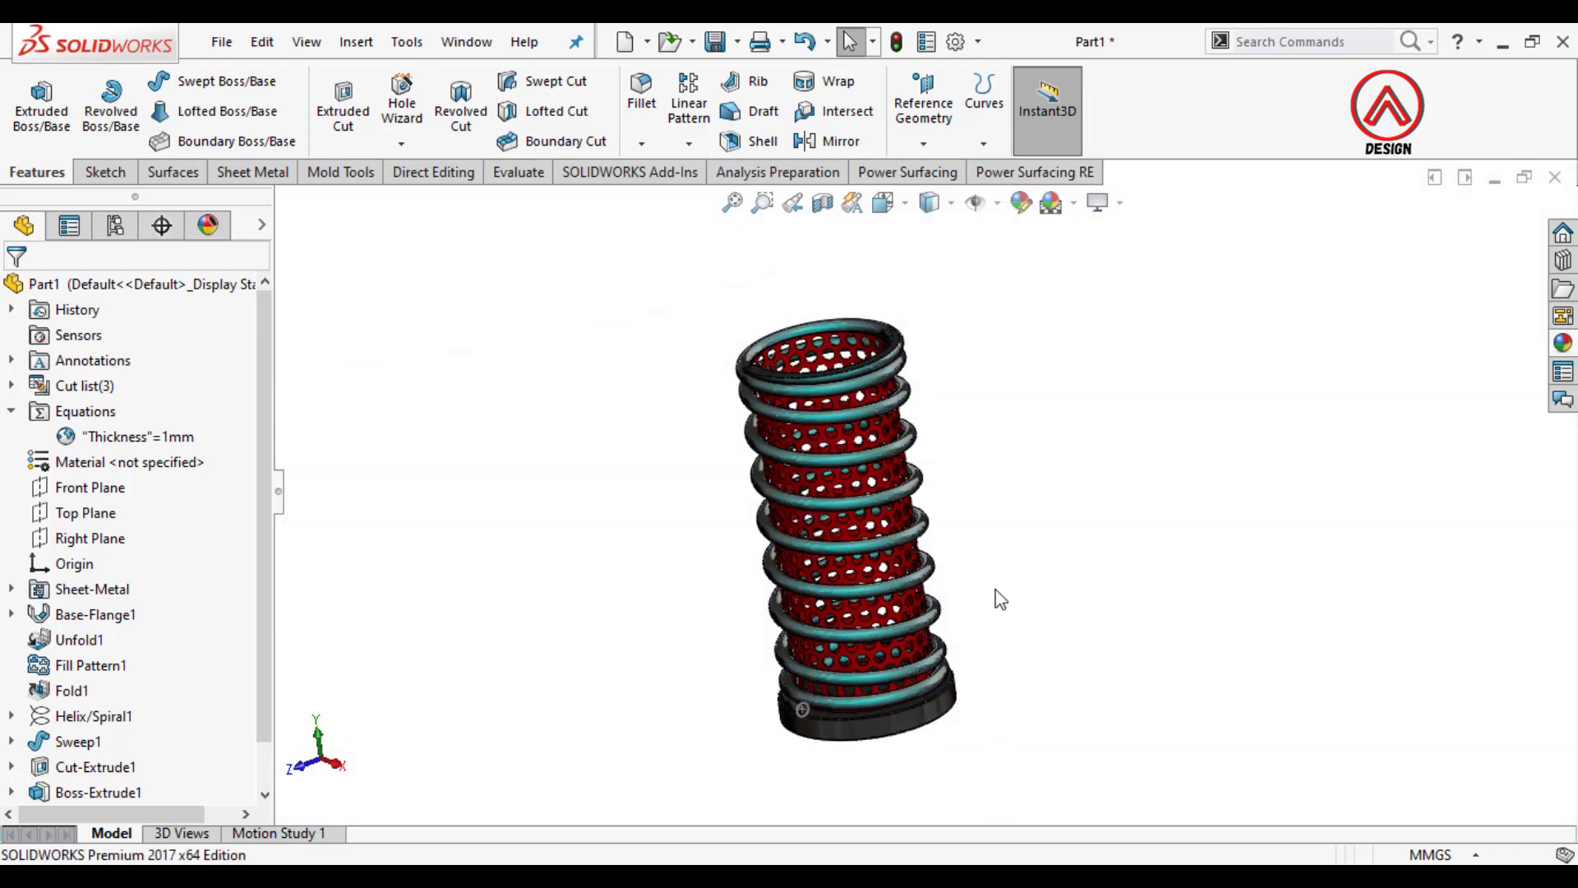
Step: Examine the finished coloured model from several sides
{"action": "middle_click_drag", "start_coordinate": [996, 608], "coordinate": [1257, 524]}
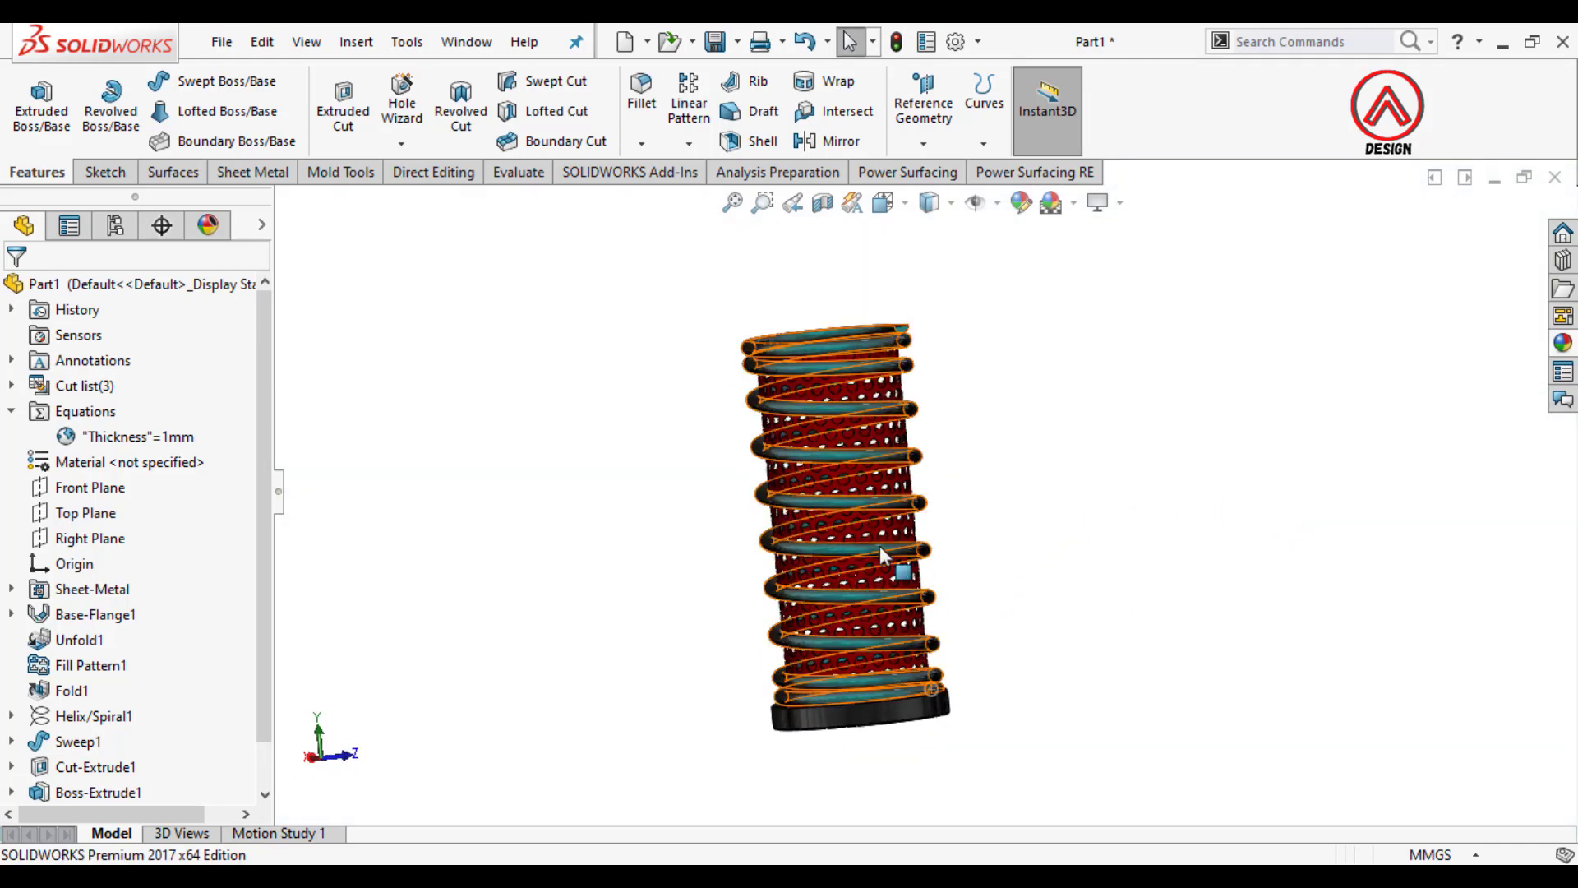
{"action": "middle_click_drag", "start_coordinate": [881, 555], "coordinate": [1165, 685]}
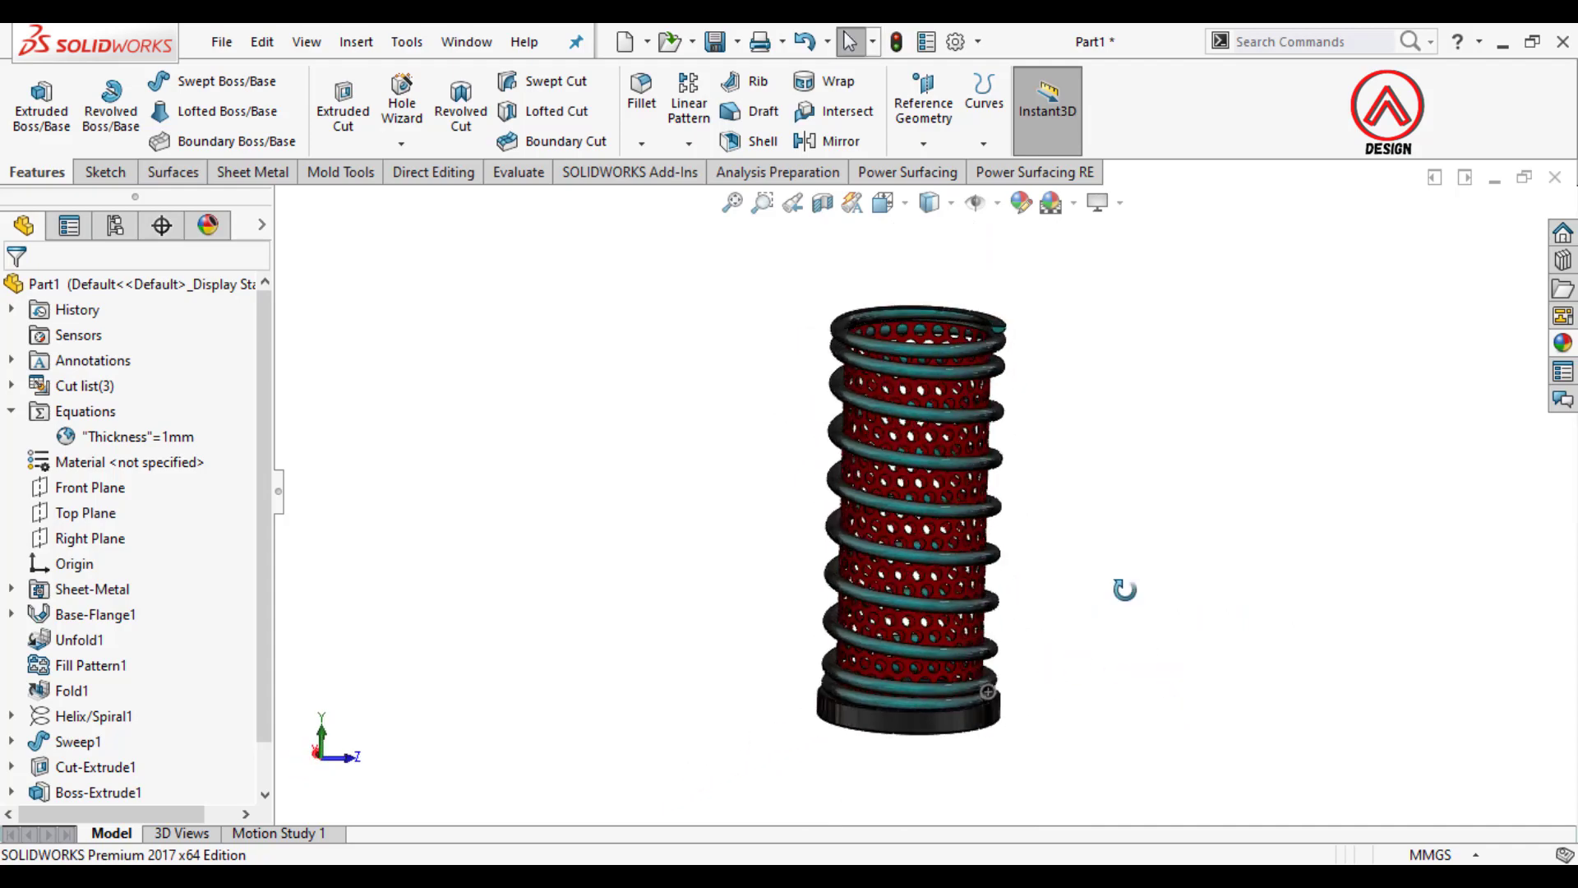
{"action": "middle_click_drag", "start_coordinate": [1124, 589], "coordinate": [857, 610]}
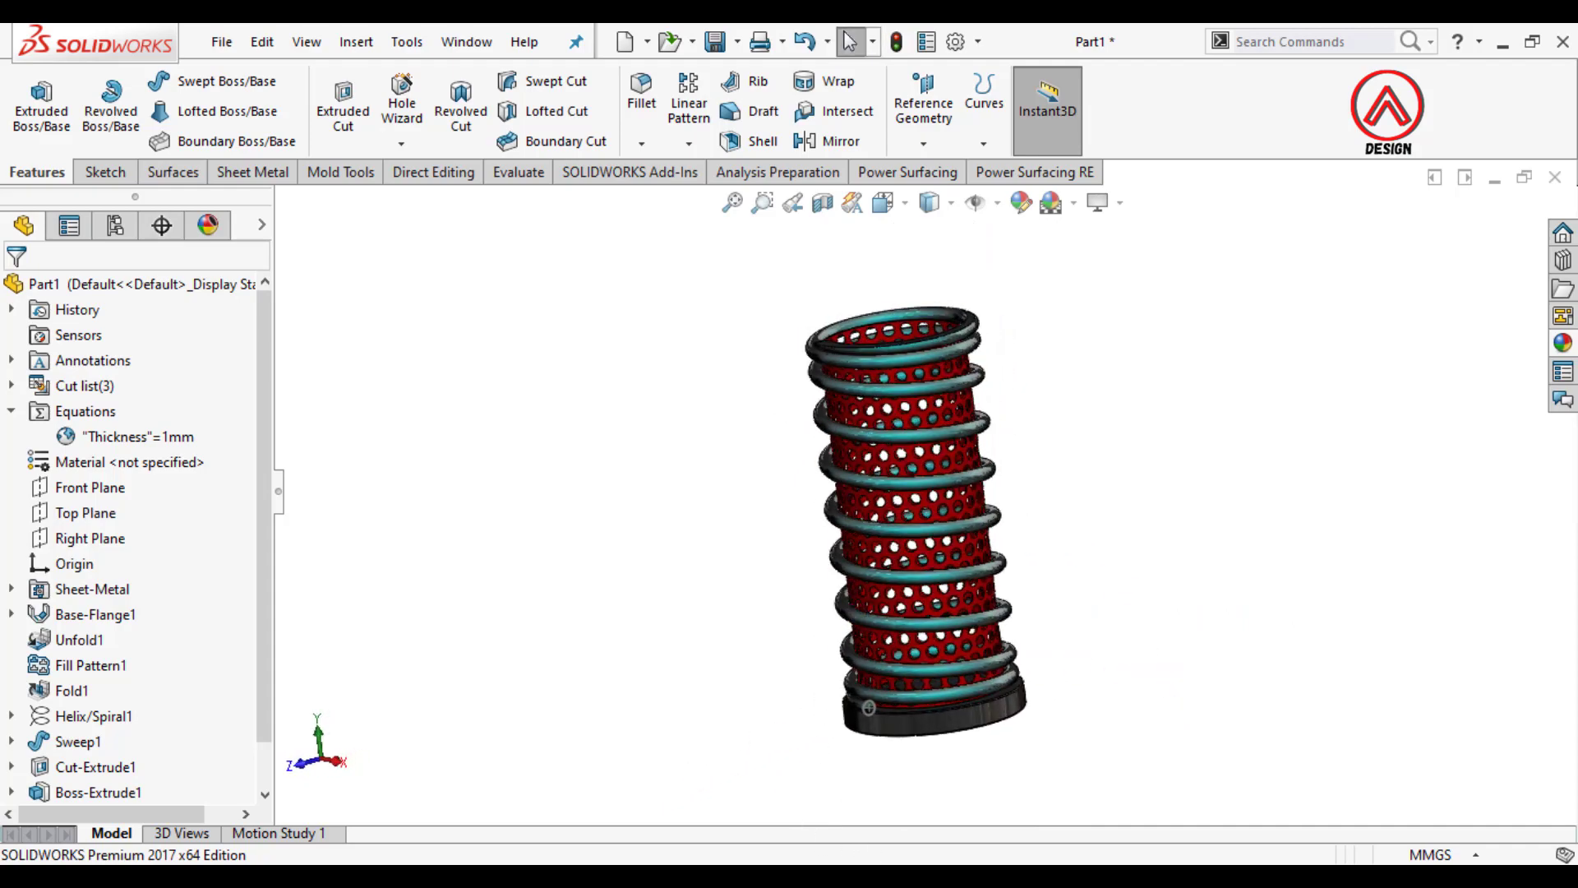
{"action": "middle_click_drag", "start_coordinate": [1121, 542], "coordinate": [1135, 550]}
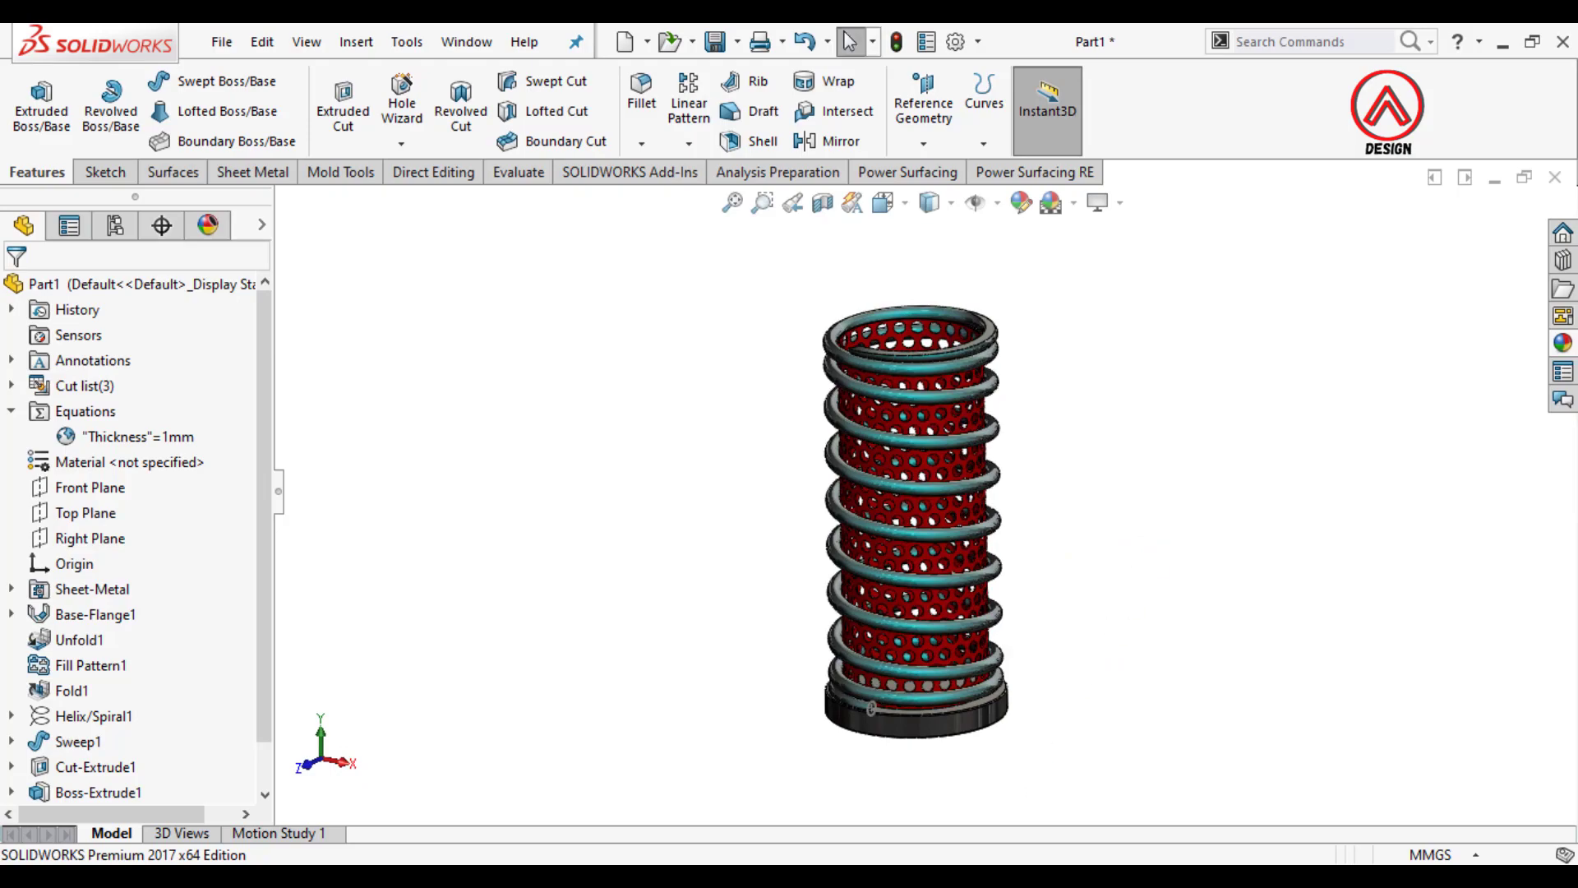